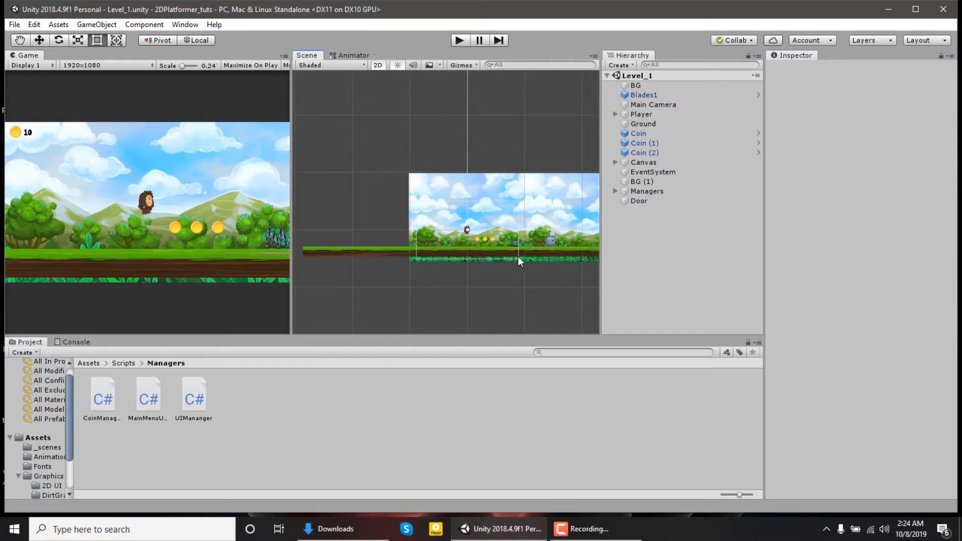
- Examine the Level_1 layout in the scene, including the player, coins, blades and door
middle_click_drag(516, 257, 438, 266)
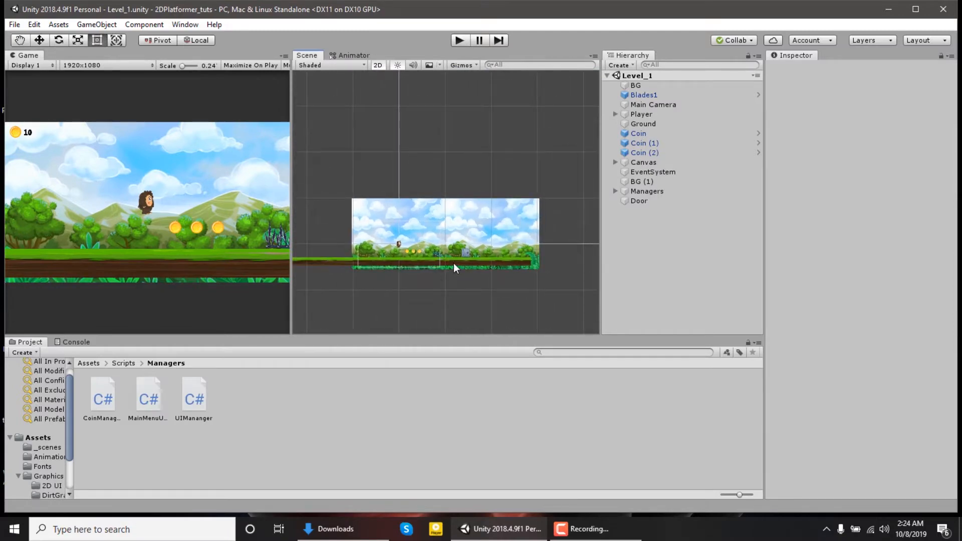
scroll(454, 264, "up", 2)
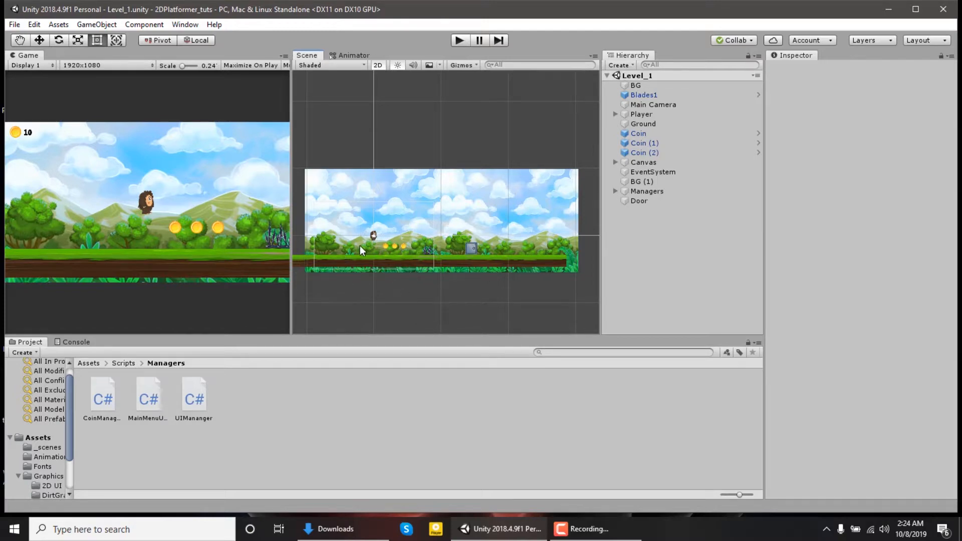
scroll(351, 245, "down", 1)
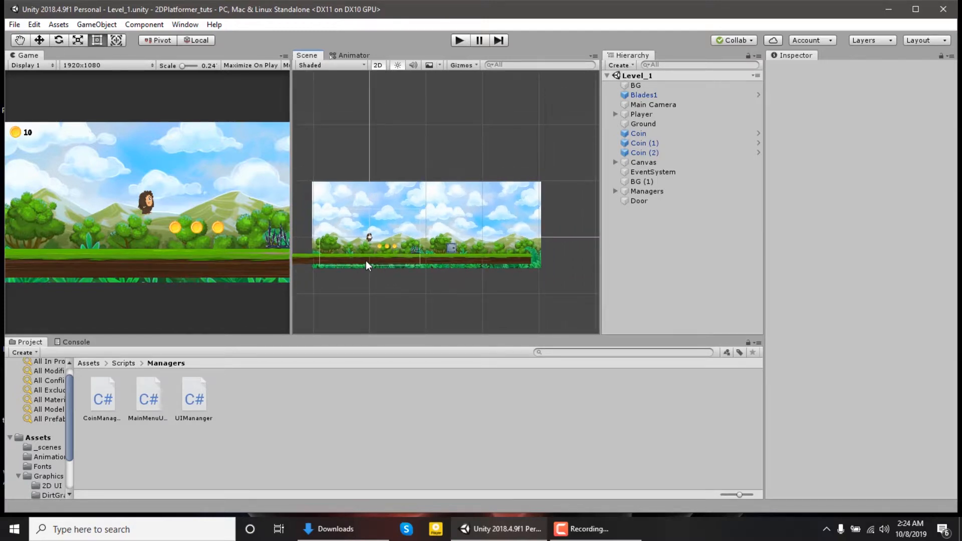
scroll(412, 254, "up", 4)
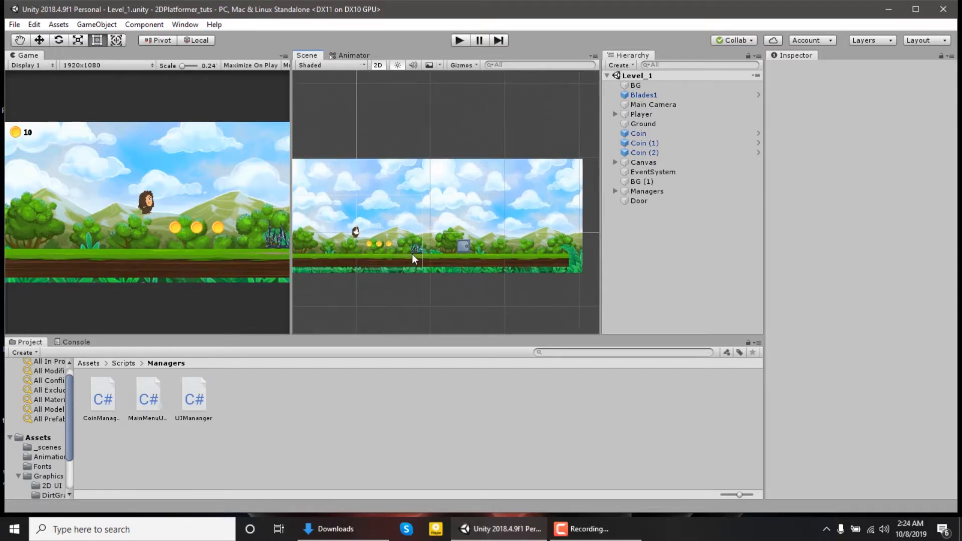
scroll(412, 254, "up", 3)
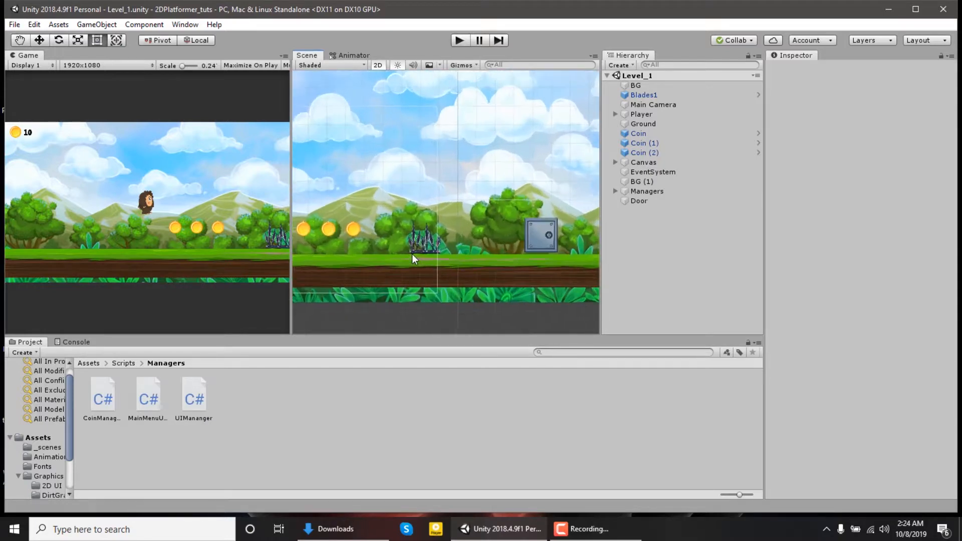
left_click(351, 230)
left_click(546, 243)
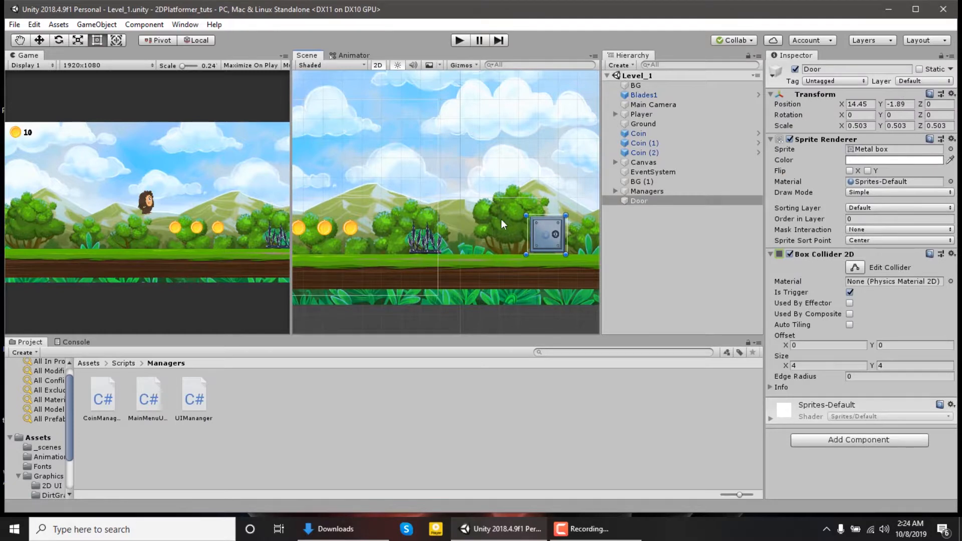
scroll(539, 248, "down", 1)
scroll(539, 248, "down", 1)
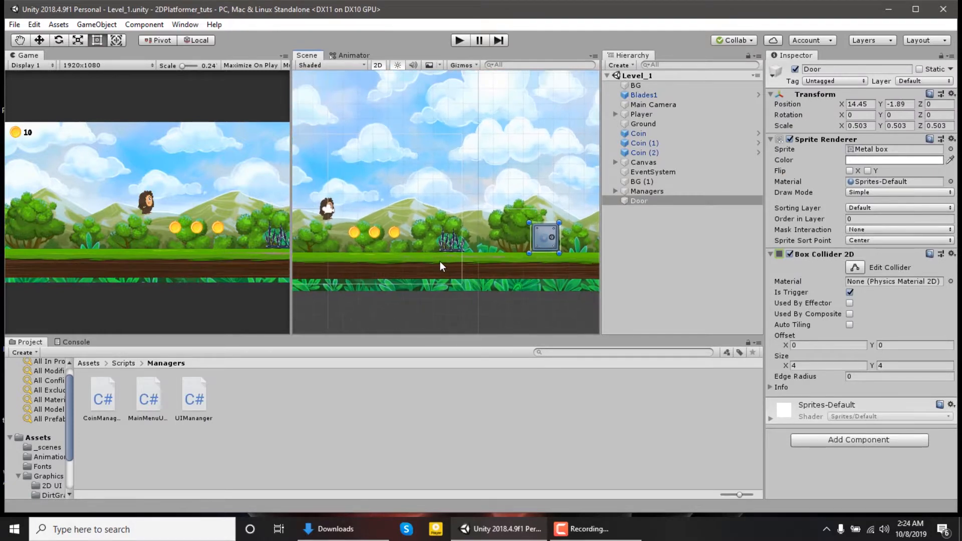
scroll(439, 262, "down", 3)
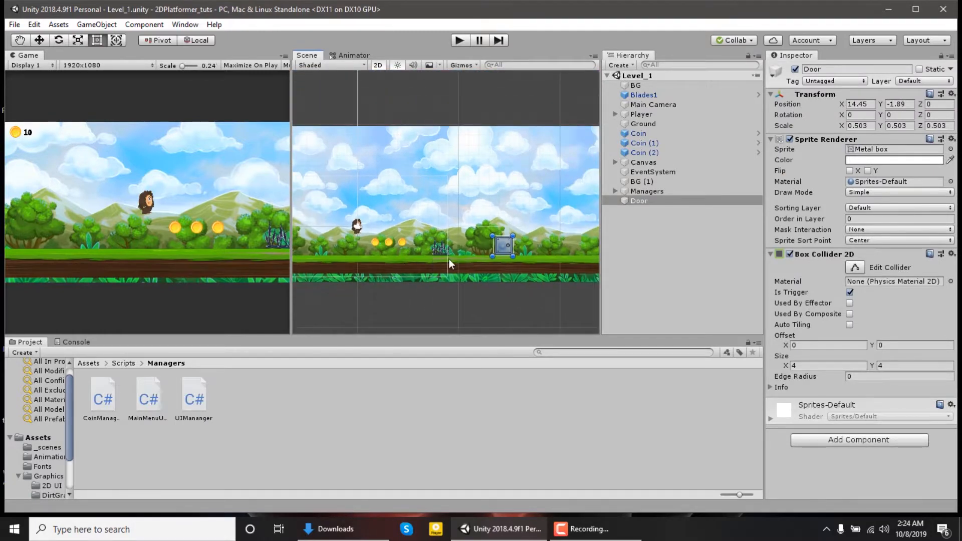
- Widen the scene view and open the DirtGrass Theme2 folder inside Graphics
left_click_drag(290, 239, 230, 242)
left_click(50, 476)
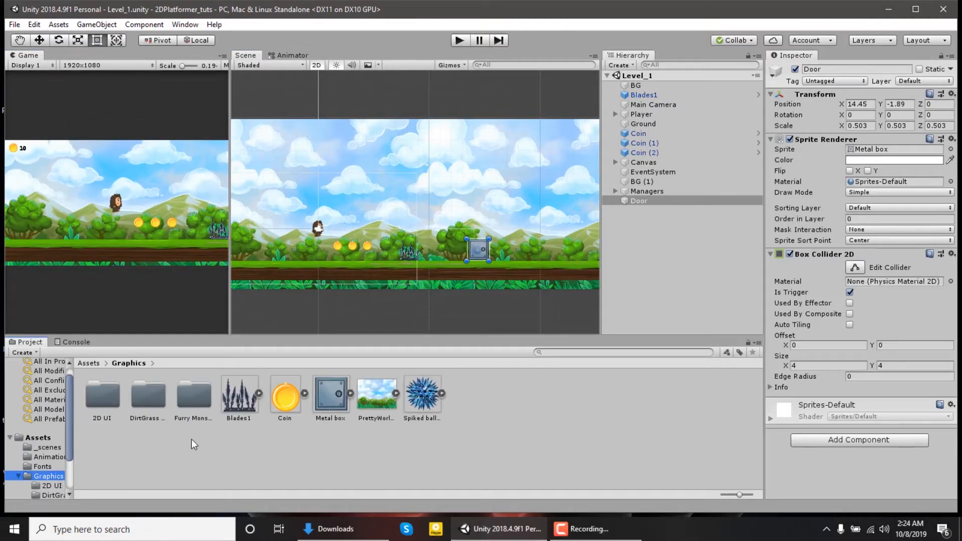
left_click(172, 401)
double_click(143, 401)
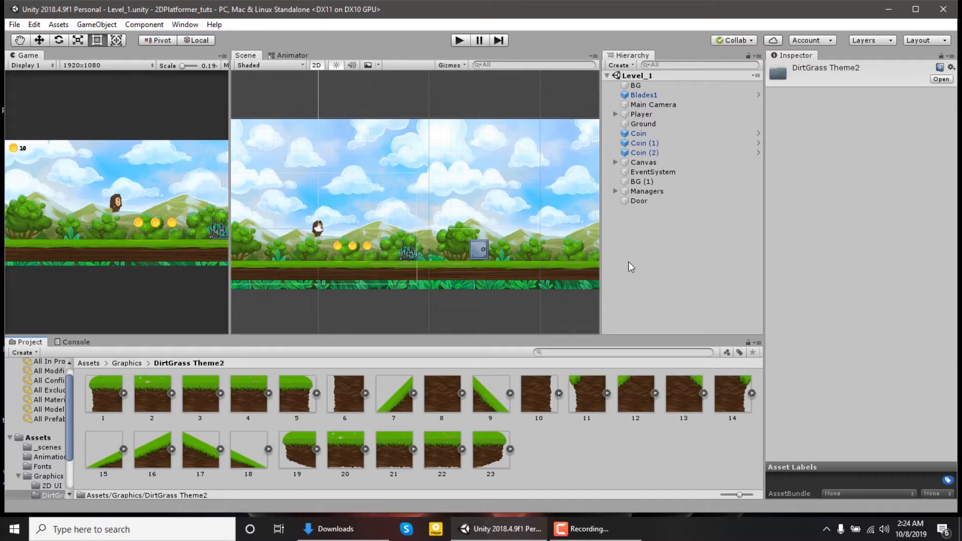
left_click(616, 535)
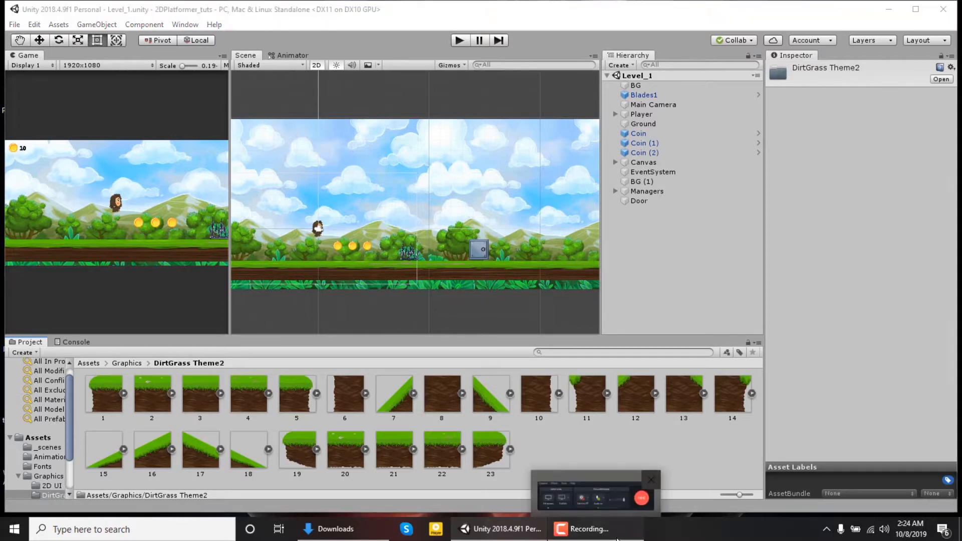
left_click(617, 536)
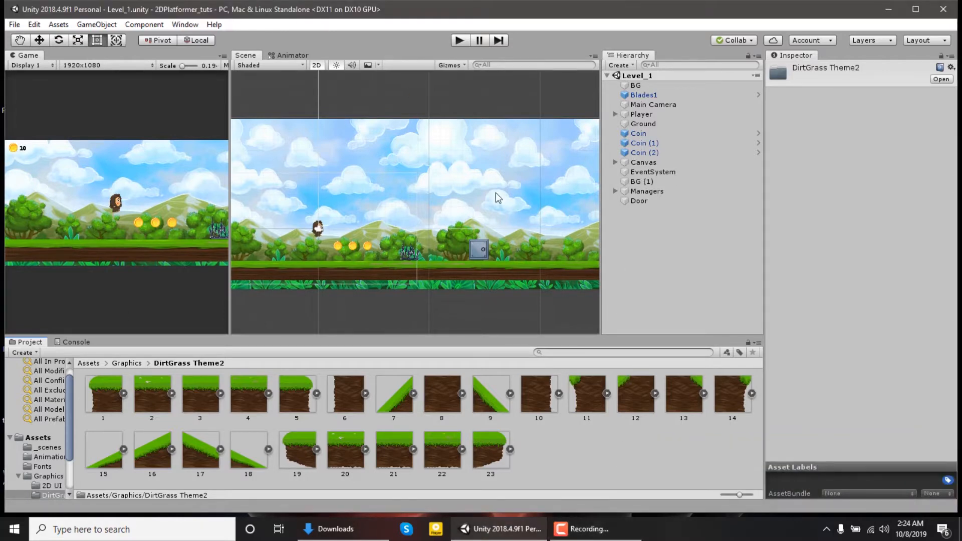
- Deactivate the existing Ground object in Level_1
left_click(645, 118)
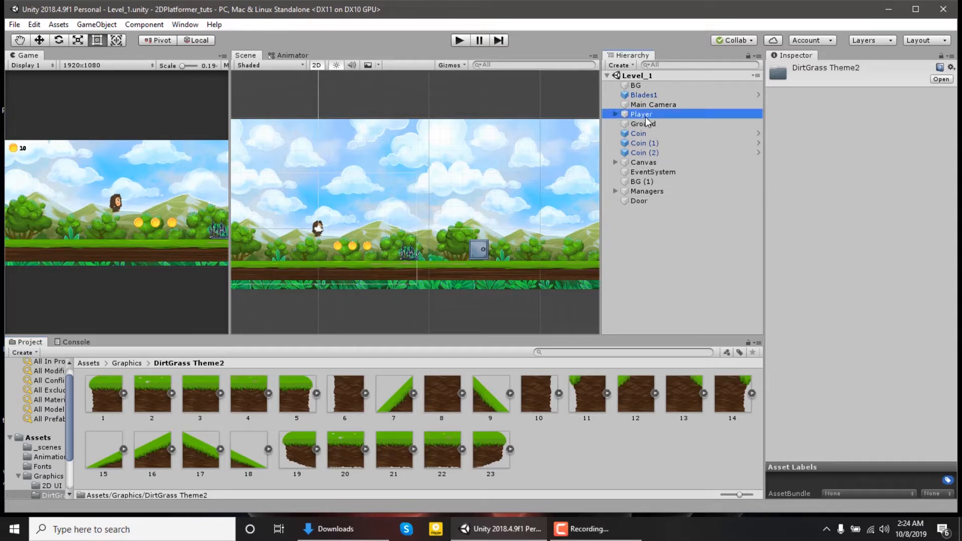
left_click(643, 132)
left_click(644, 117)
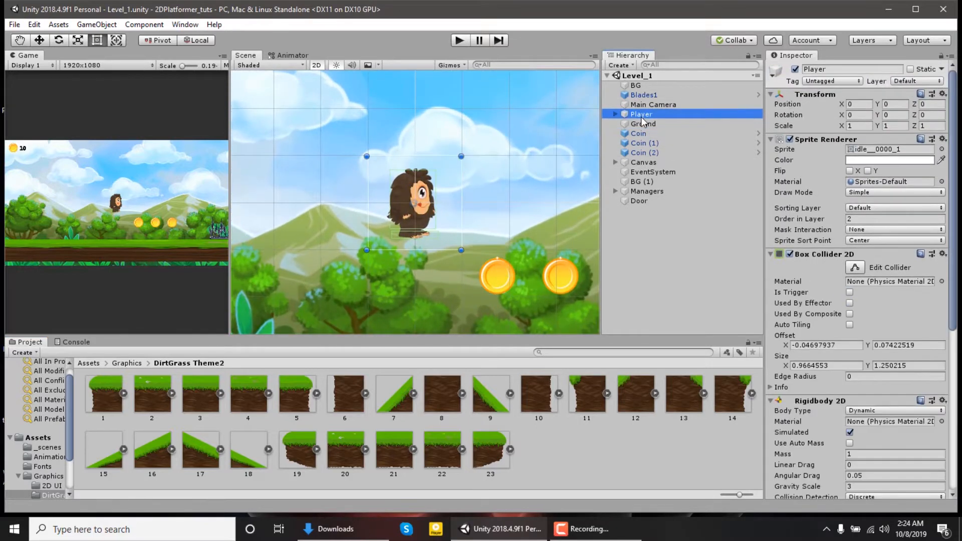
scroll(465, 287, "down", 5)
left_click(477, 316)
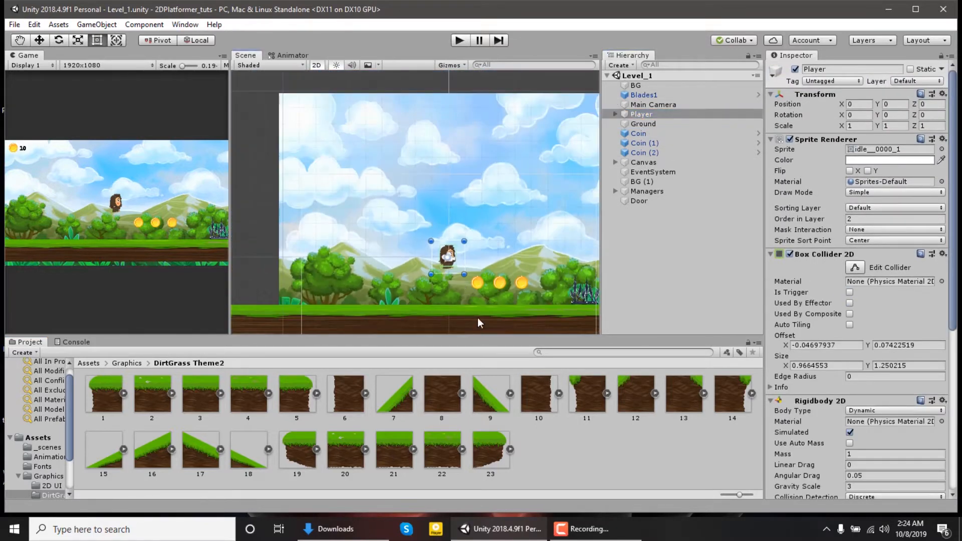
double_click(643, 124)
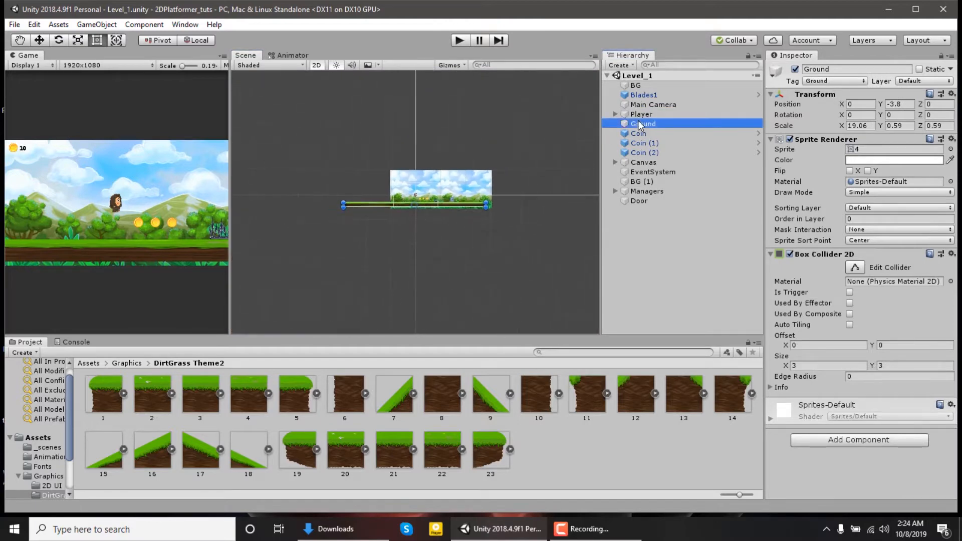
scroll(386, 208, "up", 5)
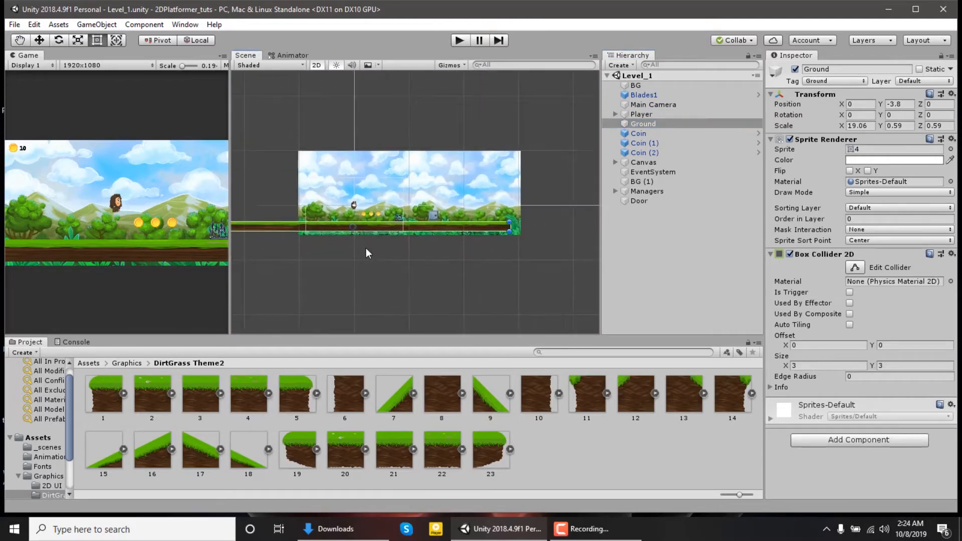
left_click(643, 123)
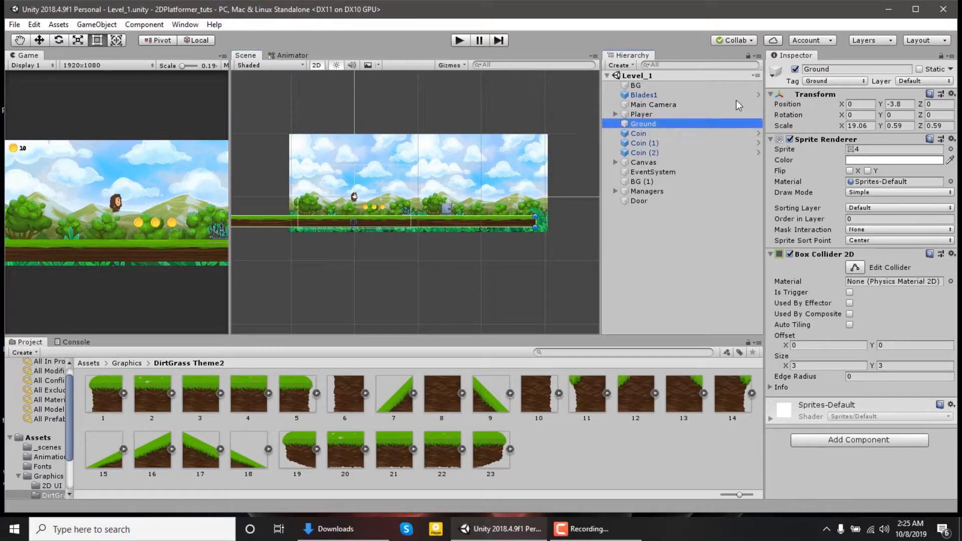
left_click(795, 69)
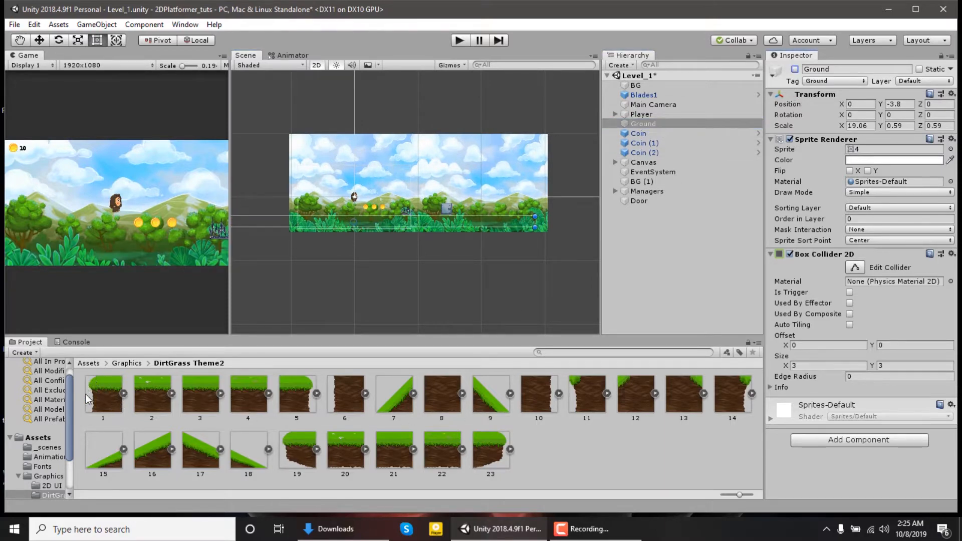
- Create an empty game object named "platform 5x1" with its transform reset to the origin
left_click(620, 65)
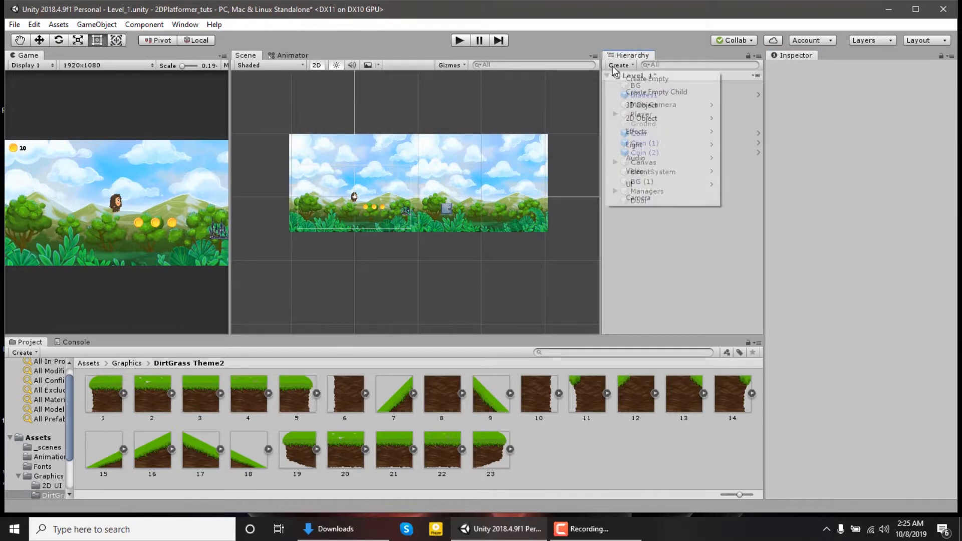
left_click(662, 79)
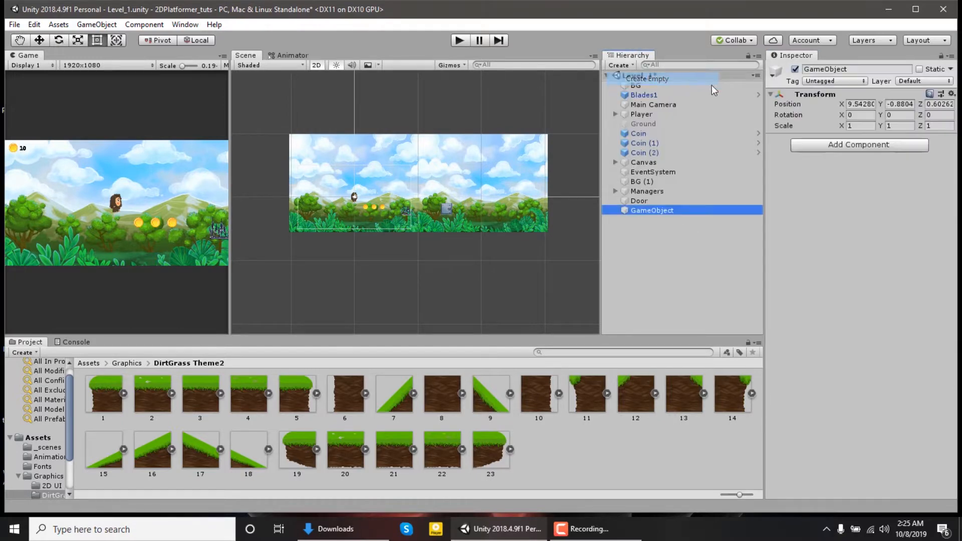
left_click(951, 94)
left_click(797, 105)
left_click(846, 70)
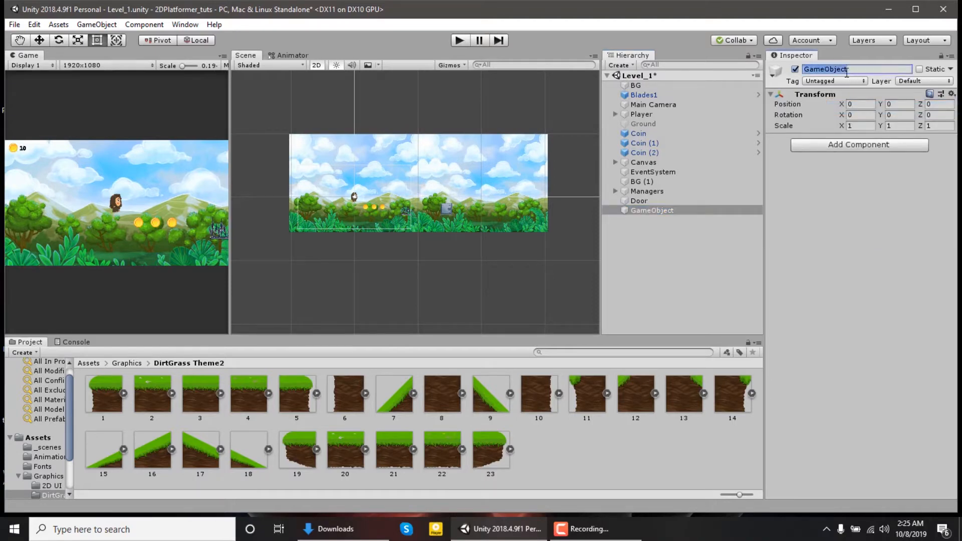
type("platform 5x1")
key("Return")
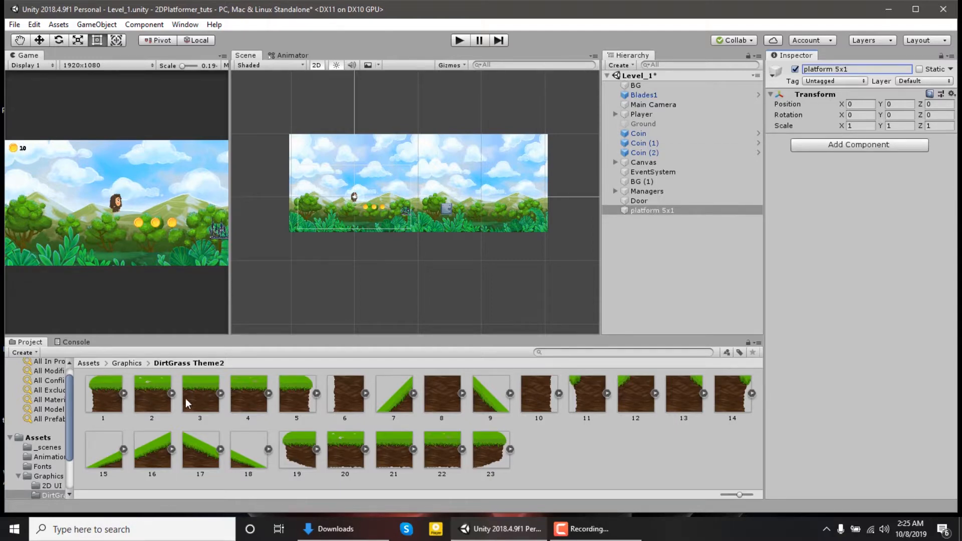
- Add the DirtGrass sprite 3 as a child of platform 5x1 and duplicate it three times
left_click_drag(191, 398, 648, 210)
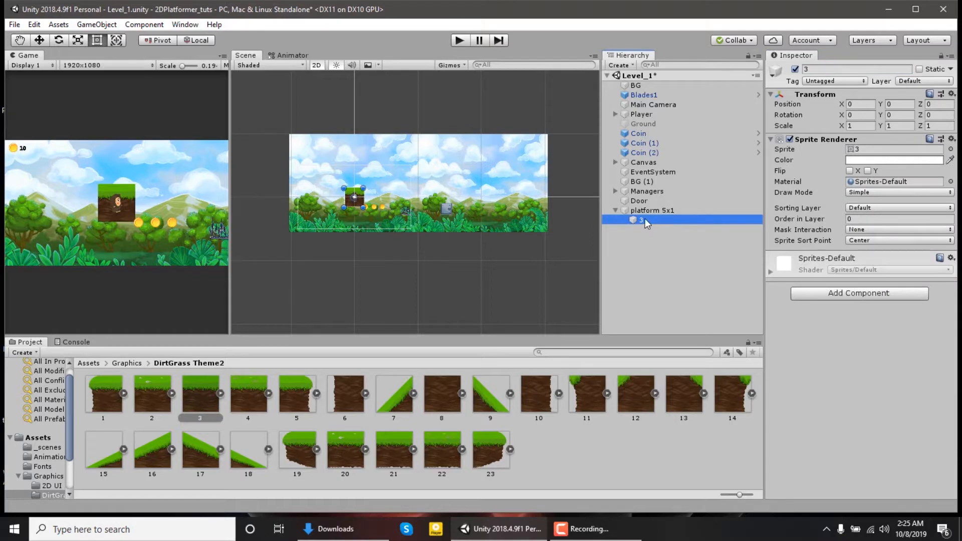
key("ctrl+d")
key("ctrl+d")
key("ctrl+d")
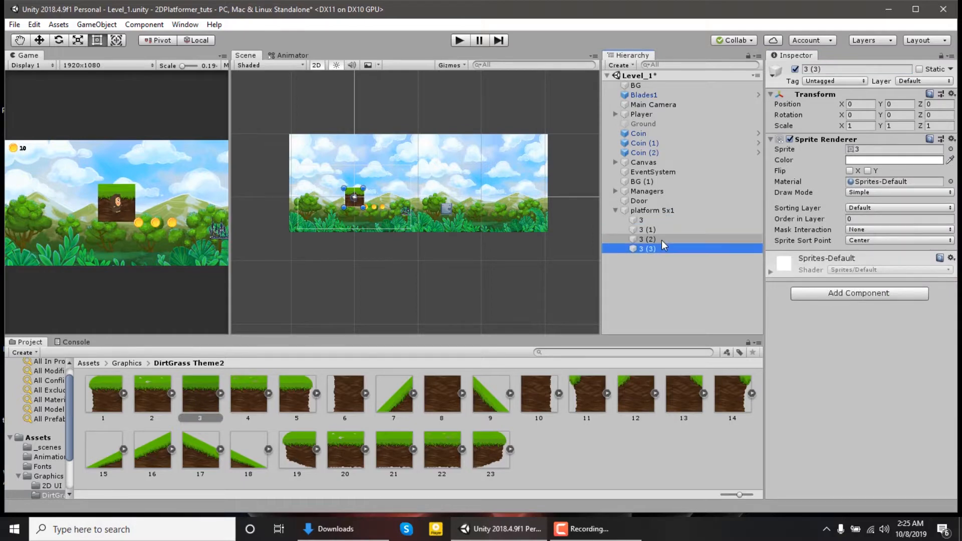
- Rename the three copies of tile 3 under platform 5x1 as 4, 5 and 2, in that order
left_click(648, 221)
double_click(648, 221)
left_click(650, 230)
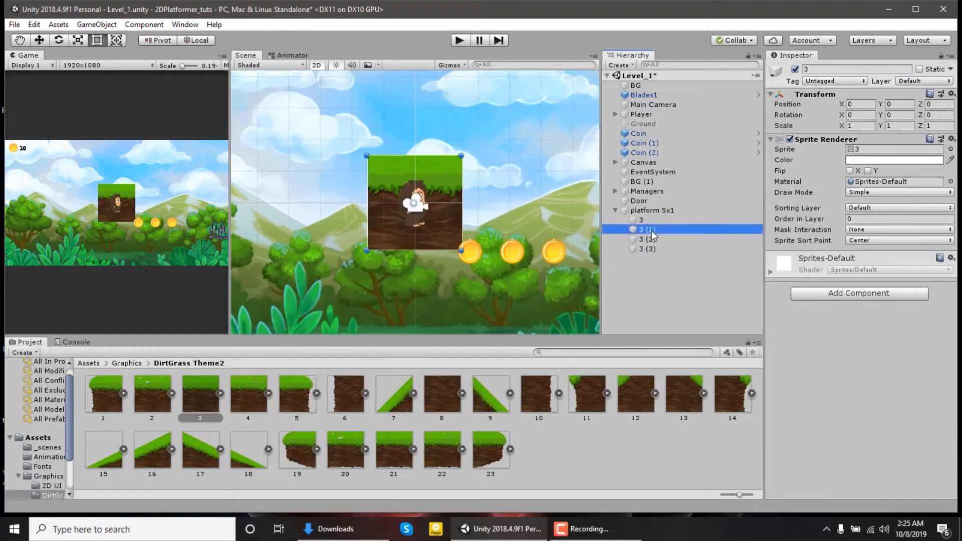
left_click(651, 231)
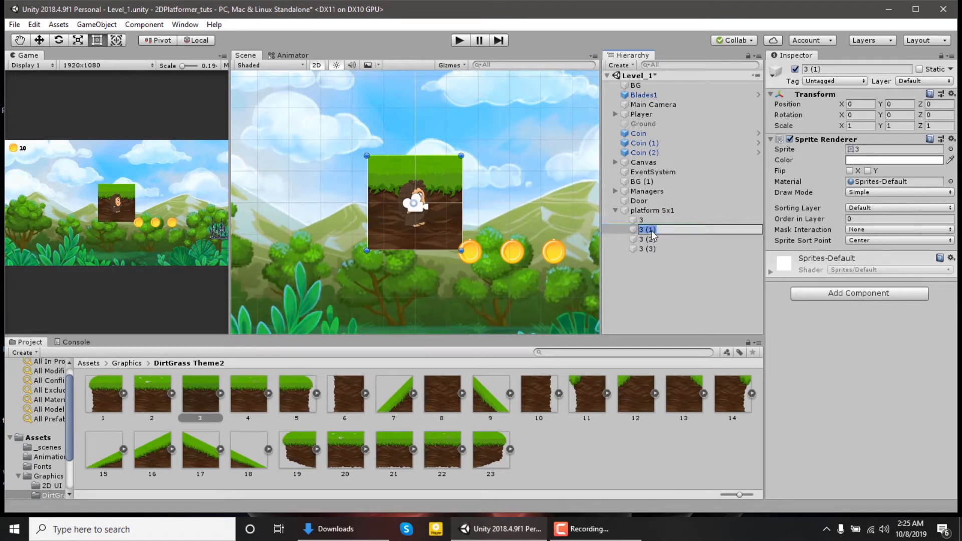
type("4")
key("Return")
left_click(651, 240)
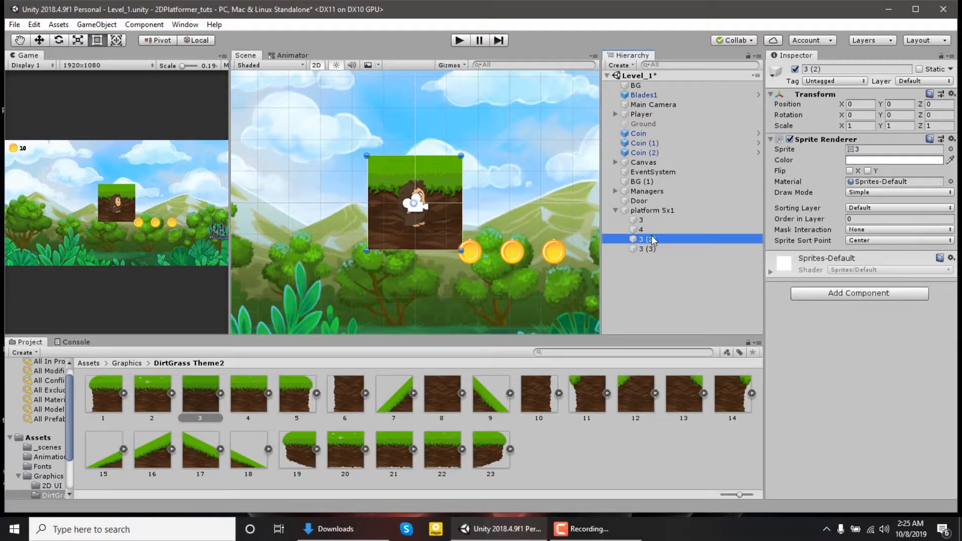
left_click(651, 238)
type("5")
key("Return")
left_click(651, 249)
left_click(832, 69)
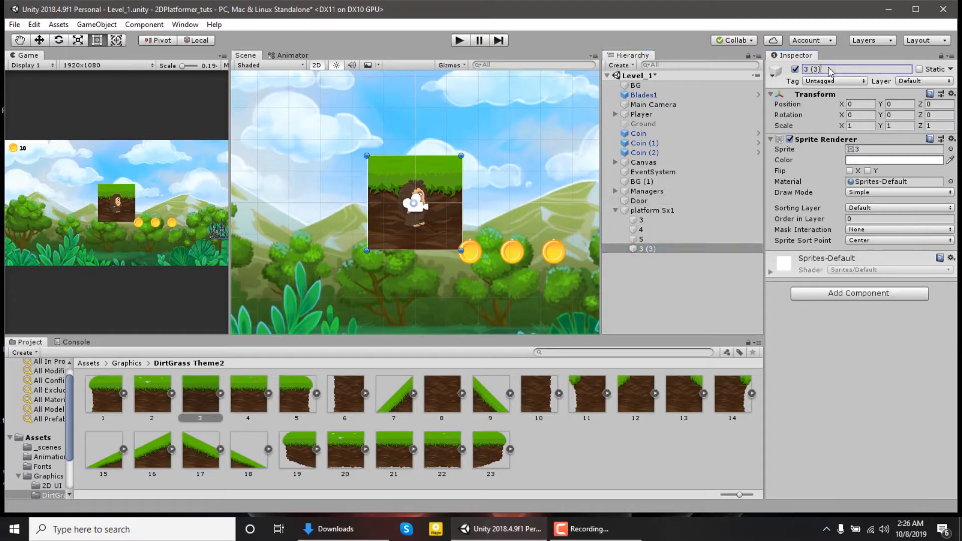
type("2")
- Duplicate tile 2 as a tile named 1 and arrange the platform's children in order from 1 to 5
left_click(650, 249)
key("ctrl+d")
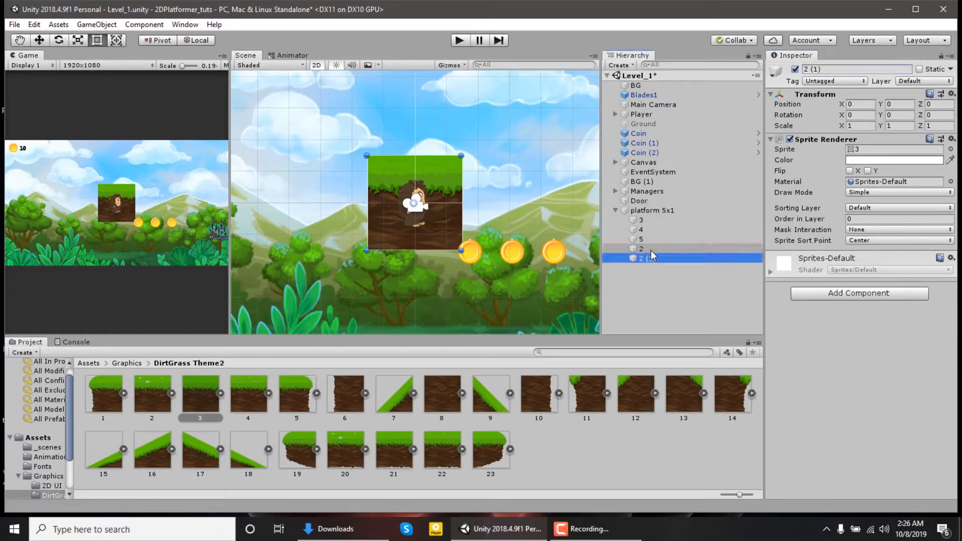
left_click(821, 70)
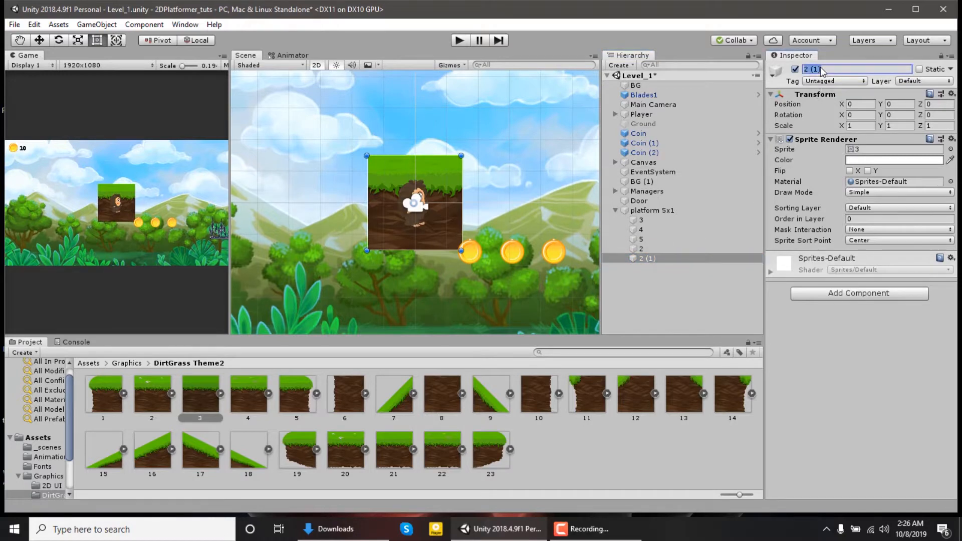
type("1")
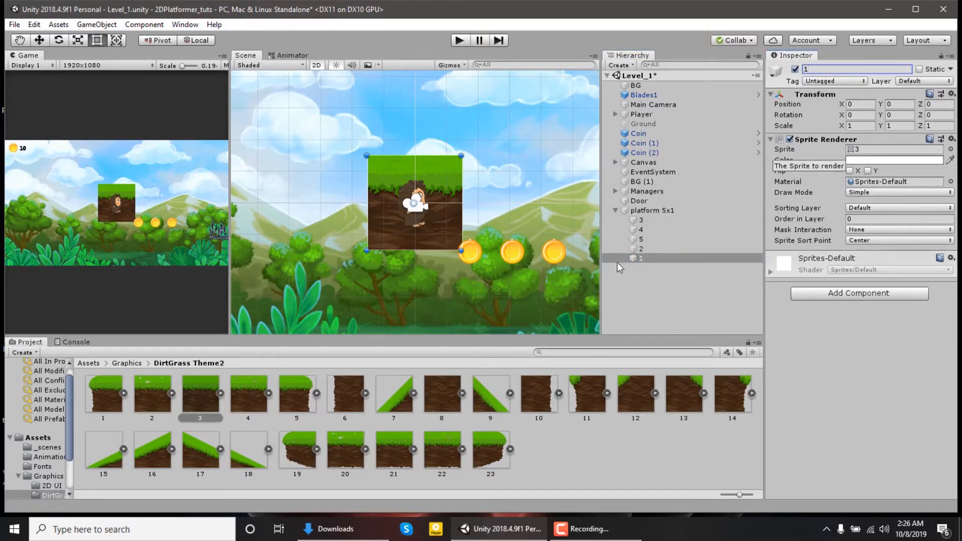
left_click_drag(645, 260, 642, 216)
left_click_drag(648, 258, 648, 231)
- Assign the DirtGrass sprites 1 to 5 to the Sprite Renderers of the matching numbered tiles under platform 5x1
left_click(649, 221)
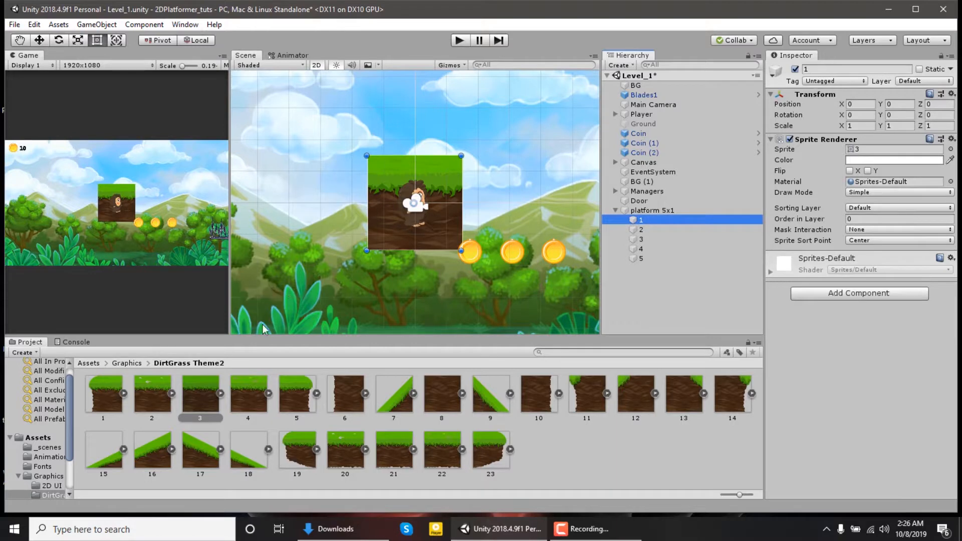
left_click_drag(110, 401, 861, 150)
left_click(641, 230)
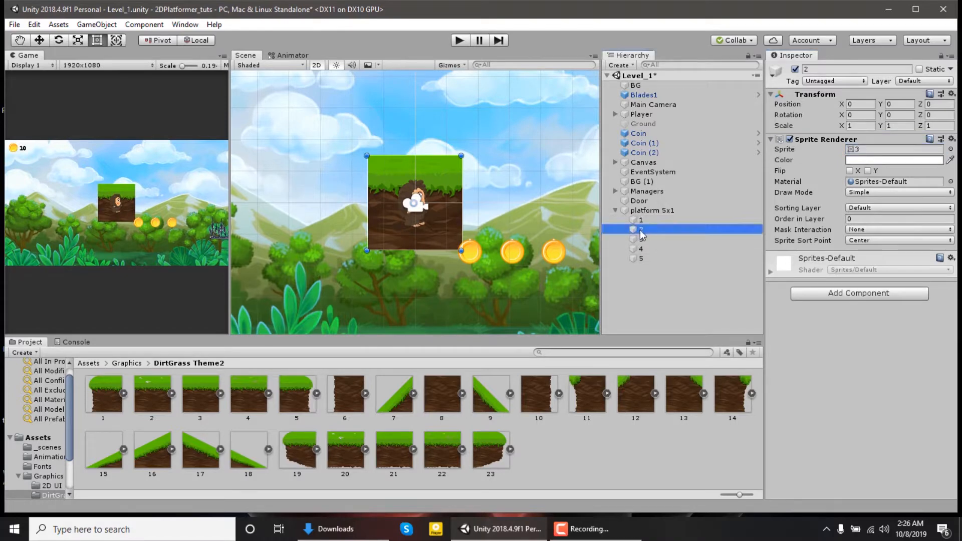
left_click_drag(135, 404, 862, 151)
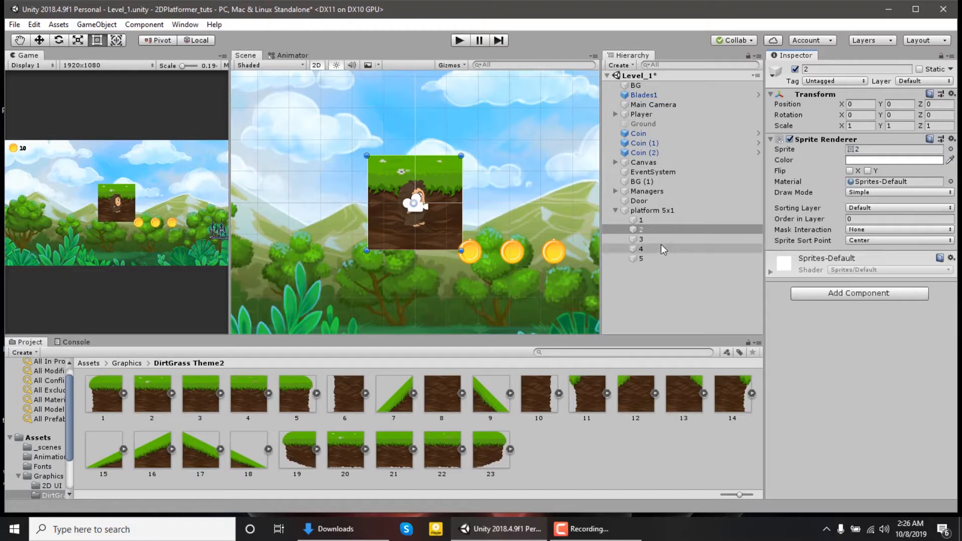
left_click(641, 239)
left_click_drag(200, 407, 884, 151)
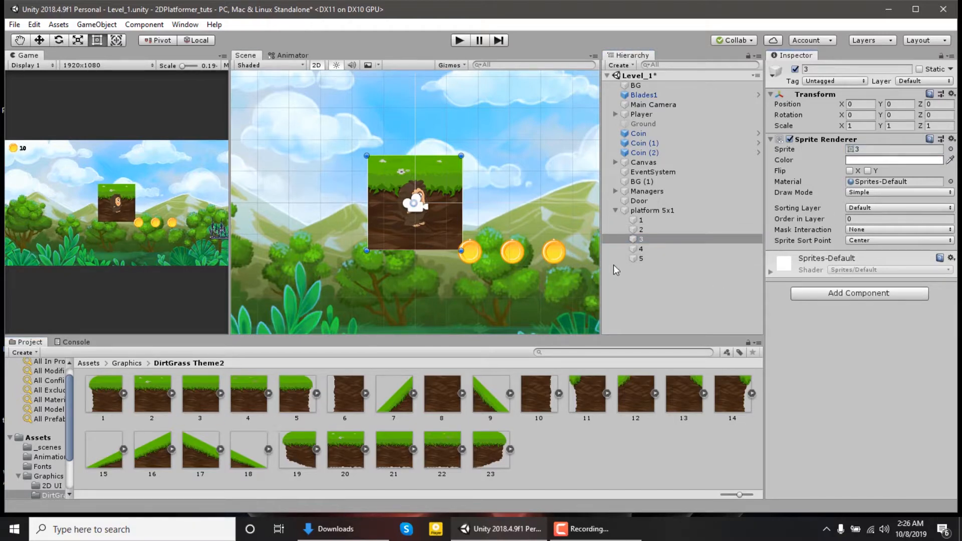
left_click(644, 248)
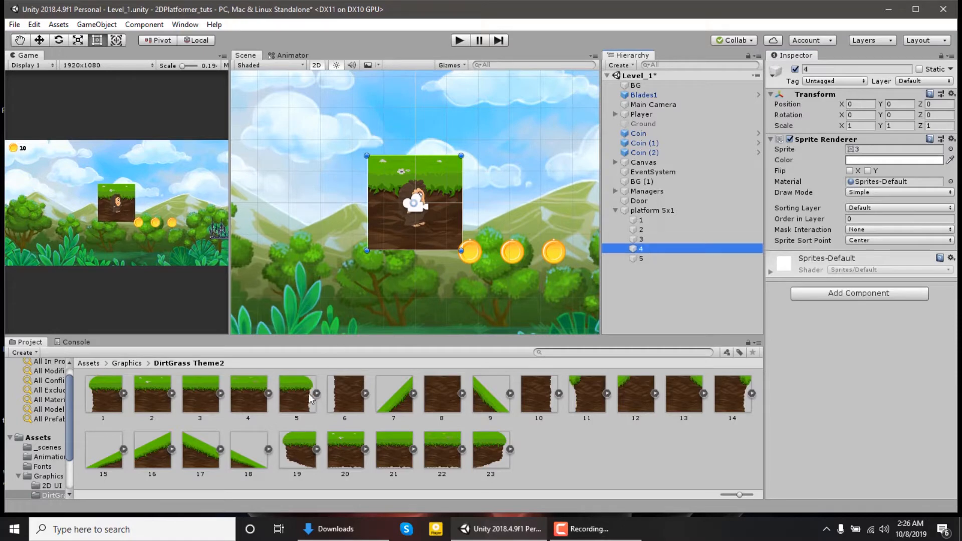
left_click_drag(252, 397, 892, 150)
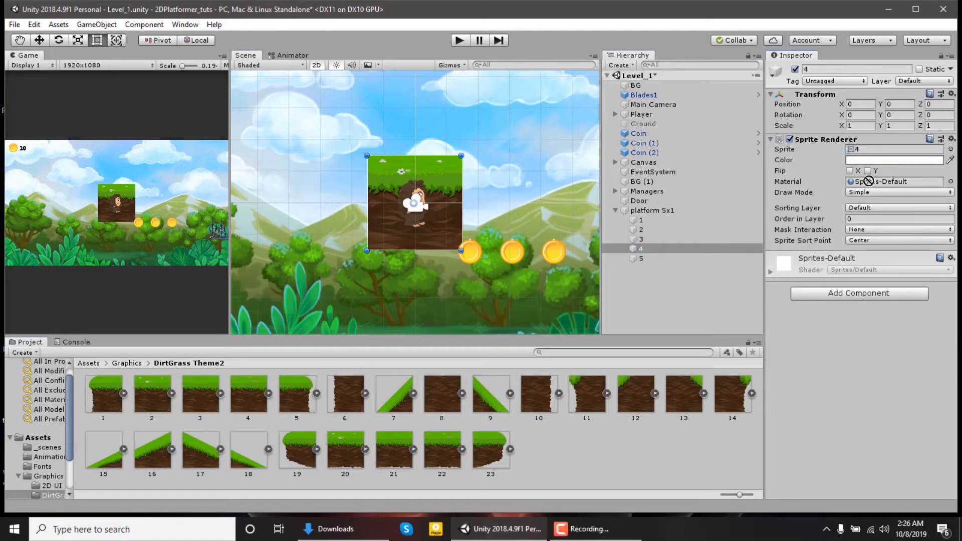
left_click_drag(651, 259, 871, 153)
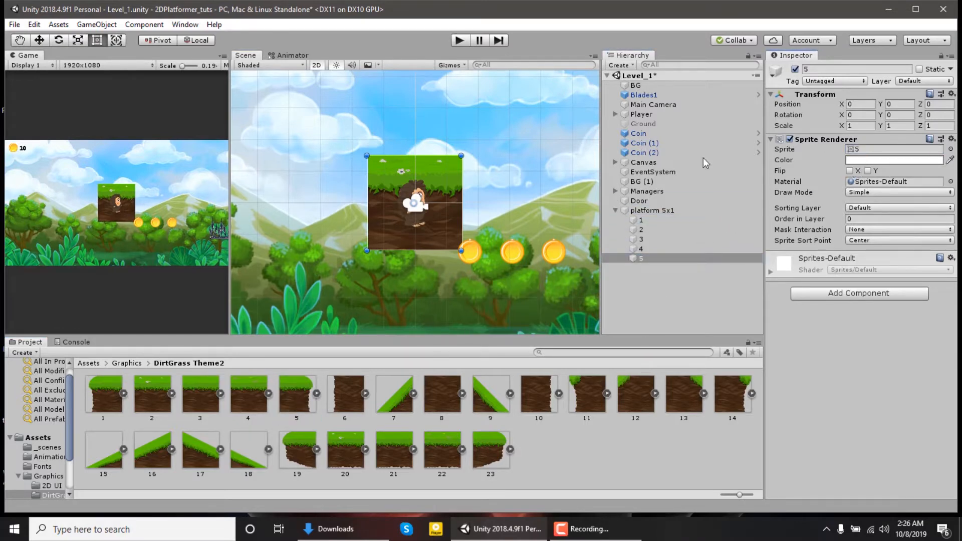
- Move tile 4 to the right of tile 3 and set its X position to 3
left_click(650, 239)
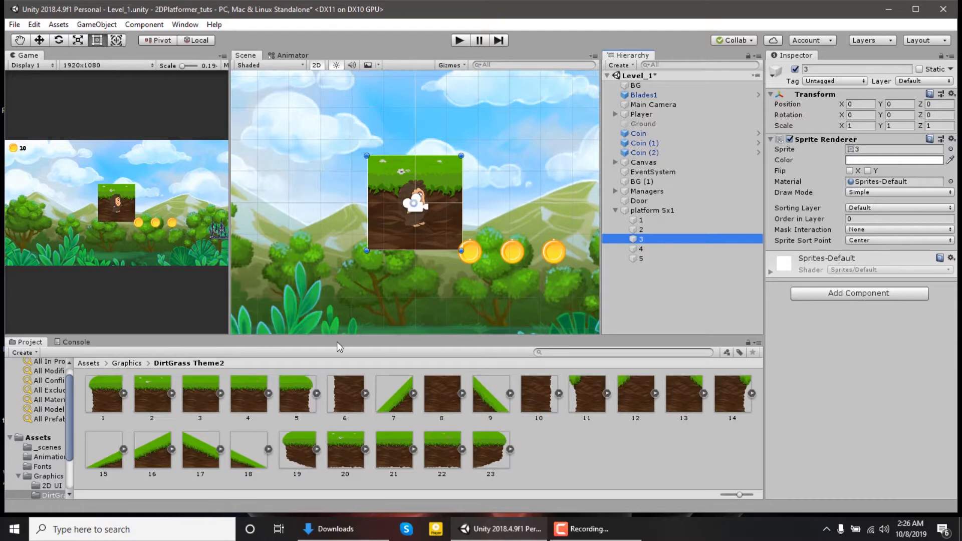
left_click(643, 250)
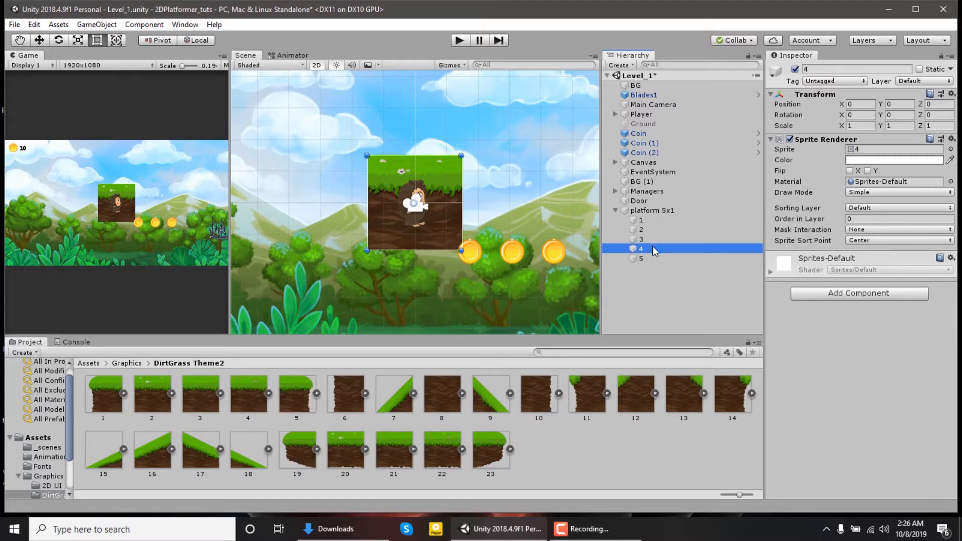
key("w")
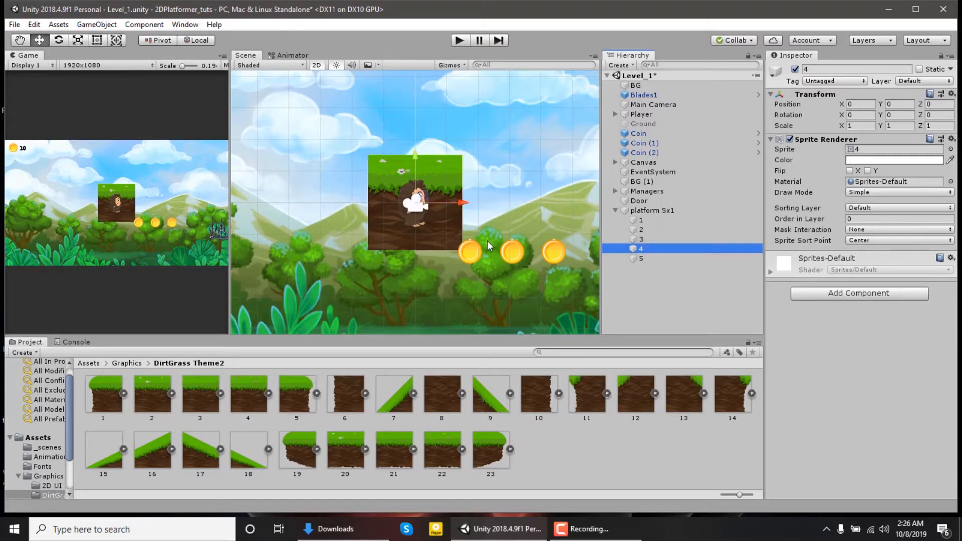
left_click_drag(462, 202, 558, 206)
left_click(859, 105)
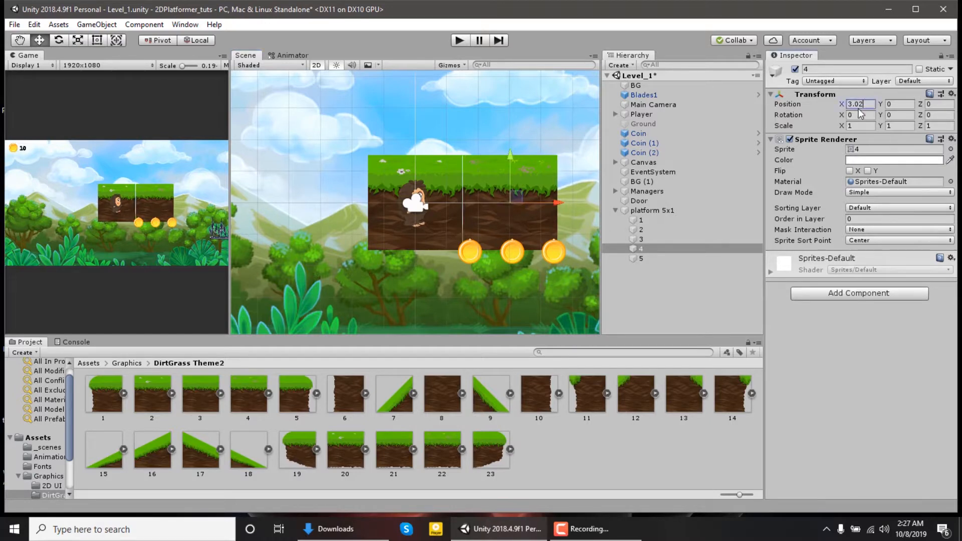
type("3")
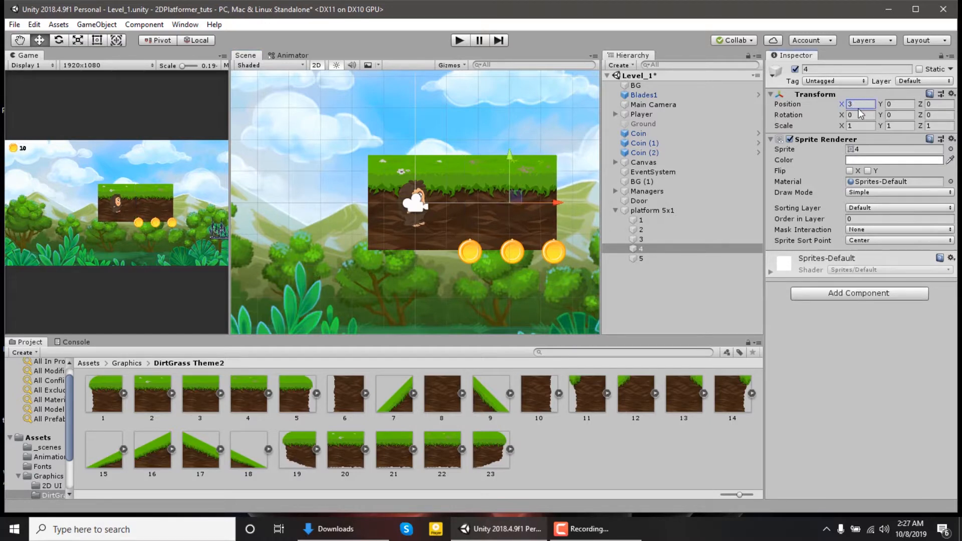
- Set the X position of tile 2 to -3 and of tile 1 to -6
left_click(680, 230)
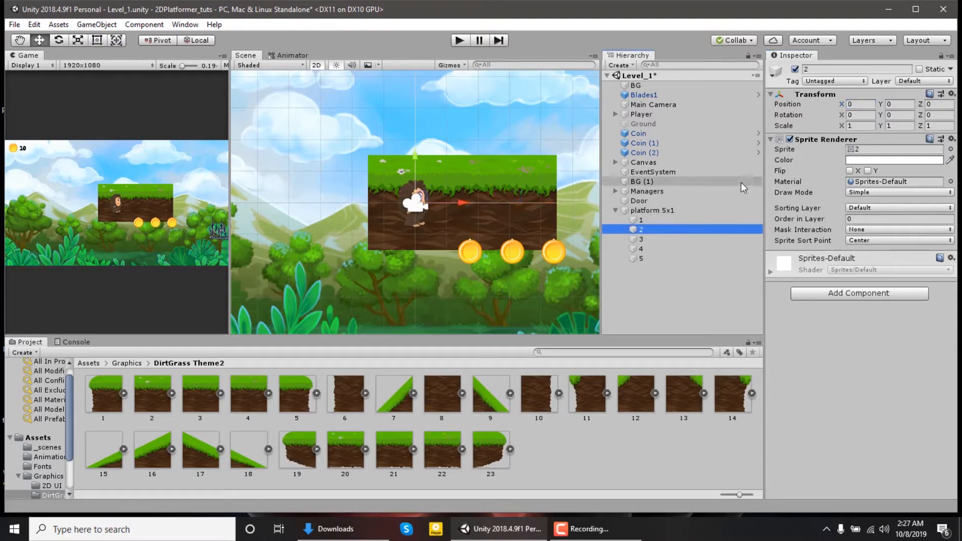
left_click(872, 104)
type("-")
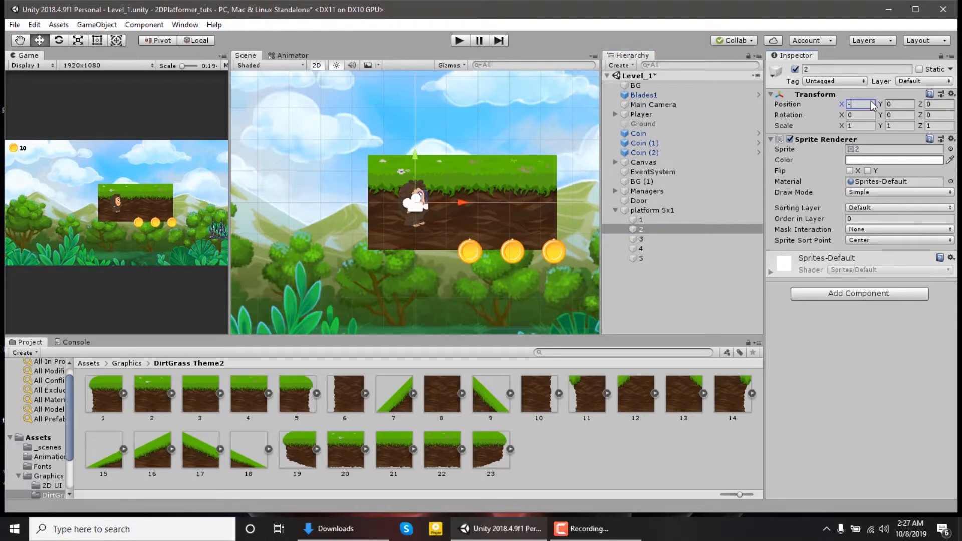
type("3")
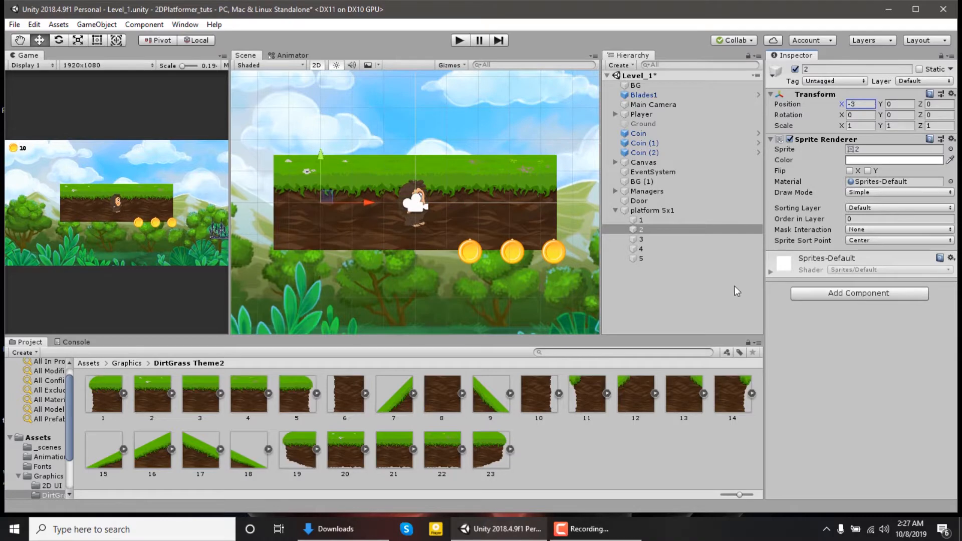
left_click(641, 220)
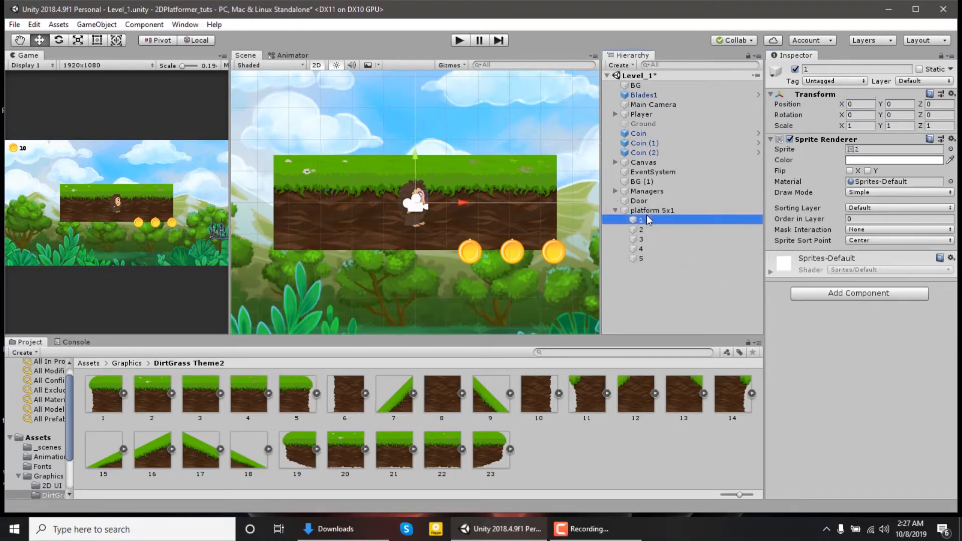
left_click(854, 104)
type("-6")
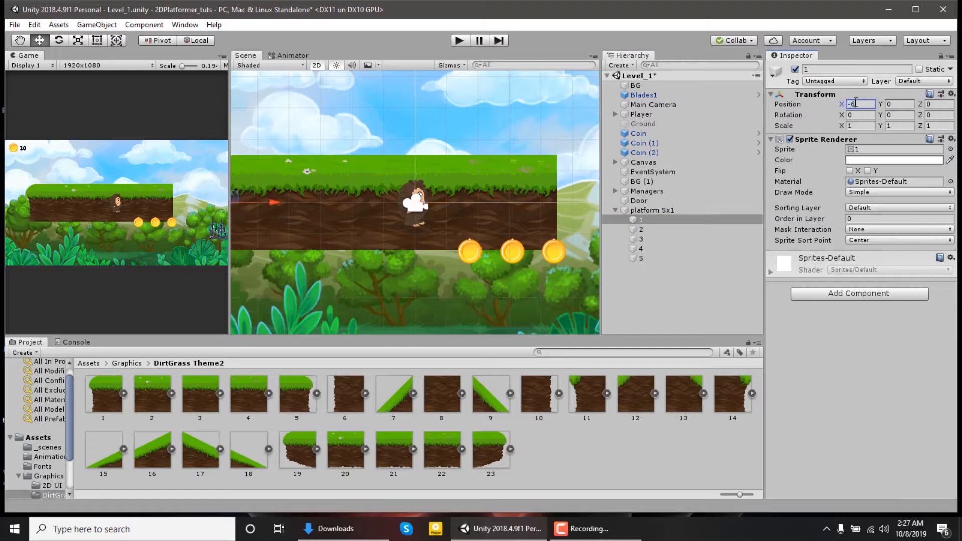
- Set the X position of tile 5 to 6 to complete the platform's right end
left_click(641, 258)
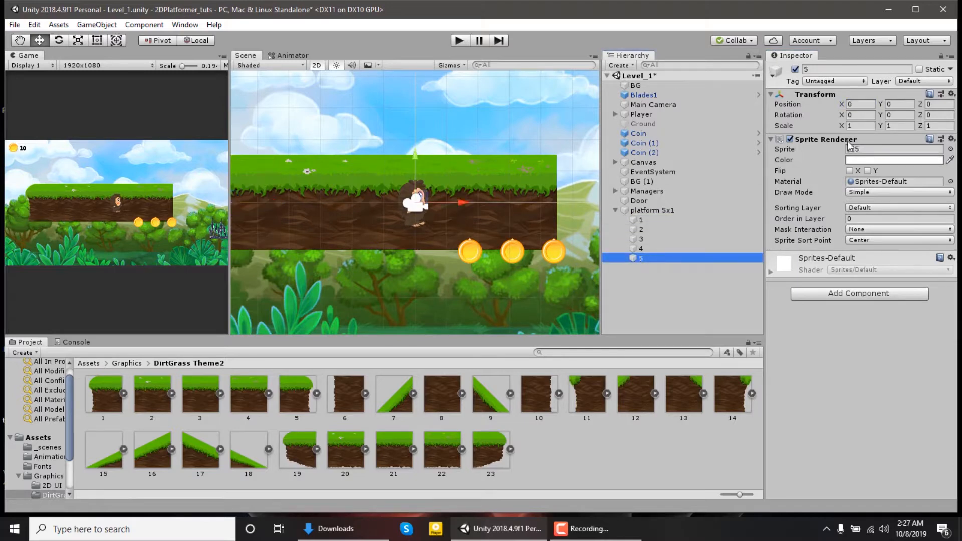
left_click(859, 105)
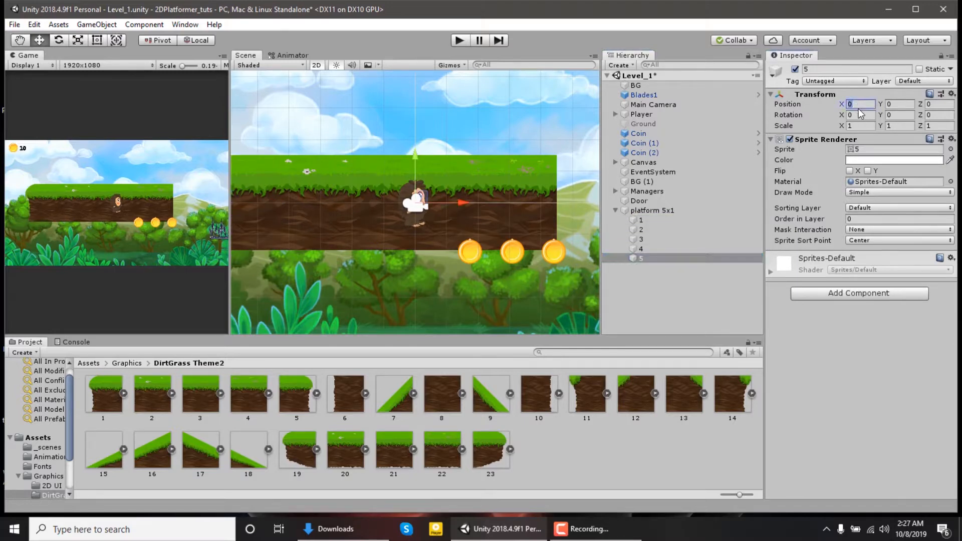
type("6")
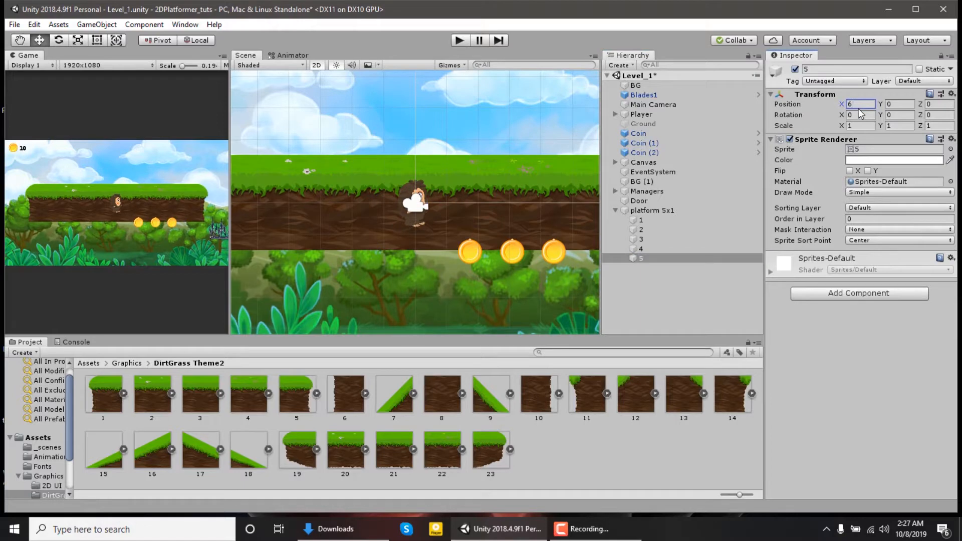
- Scale down the whole platform 5x1 object and set its X and Y scale to 0.55
left_click(665, 210)
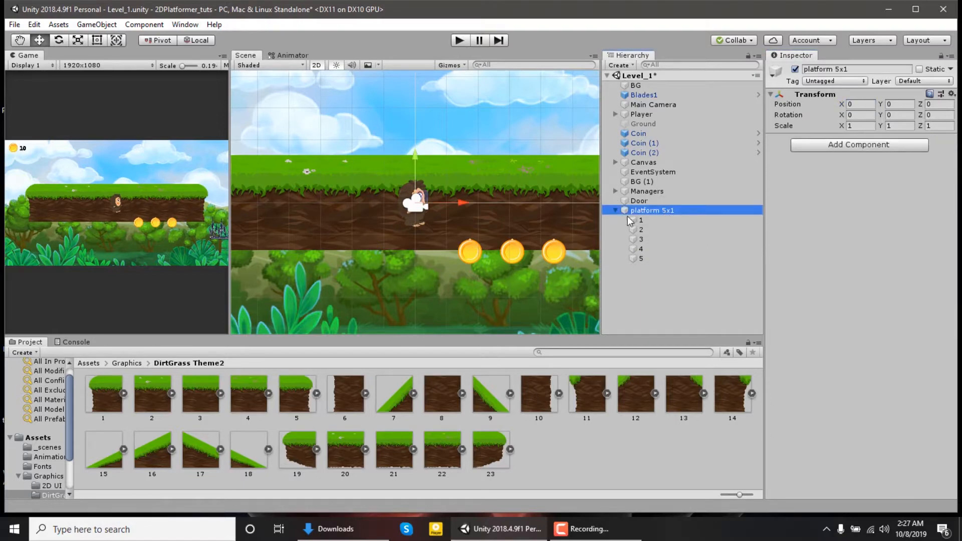
left_click(678, 219)
left_click(658, 211)
key("r")
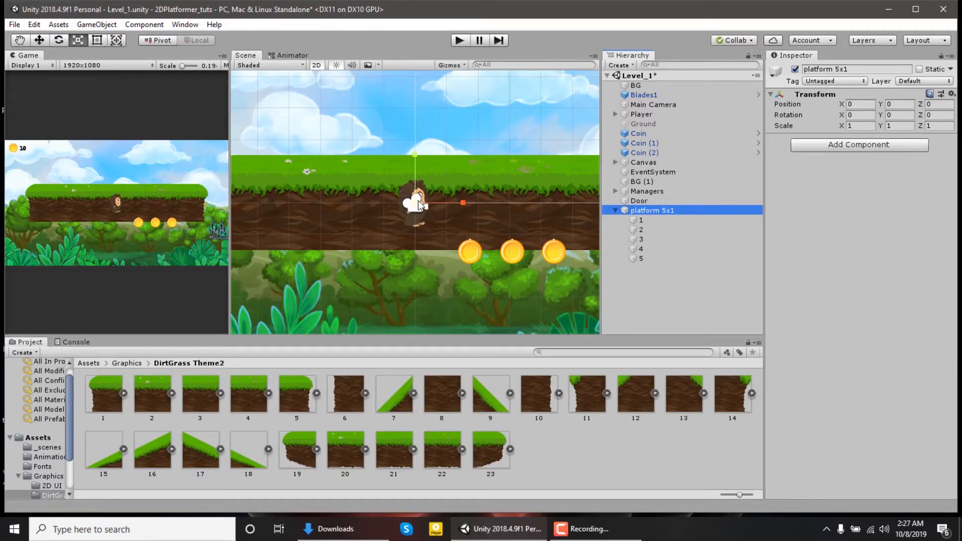
left_click_drag(419, 201, 404, 218)
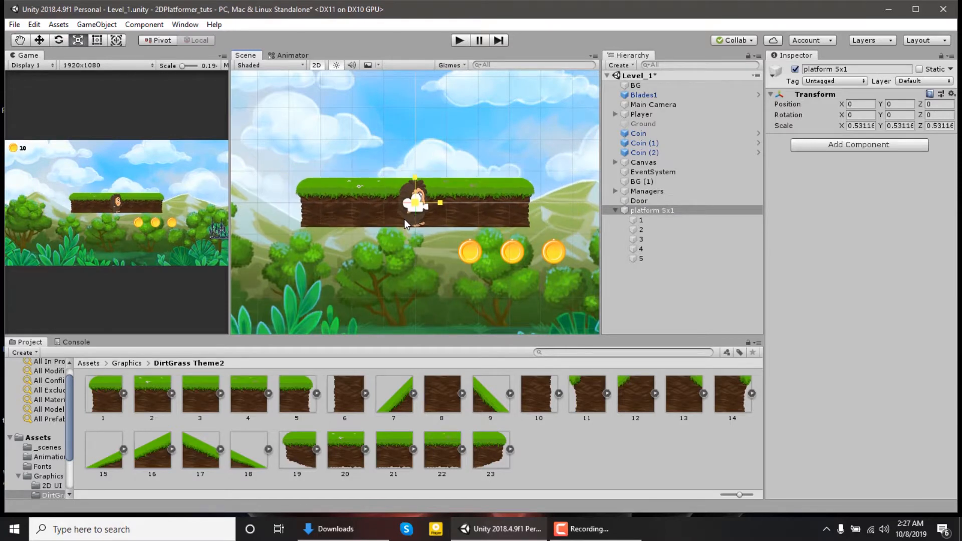
left_click(860, 125)
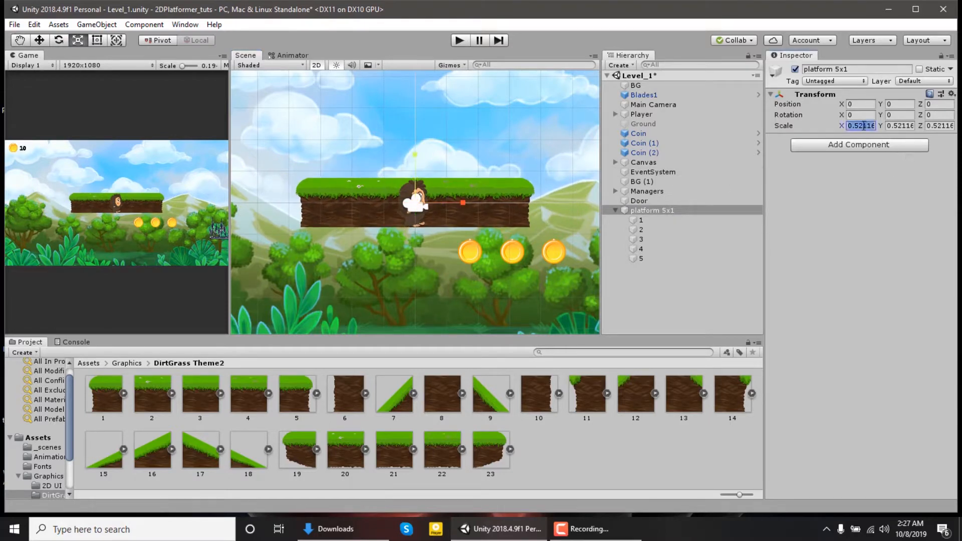
key("BackSpace")
type(".55")
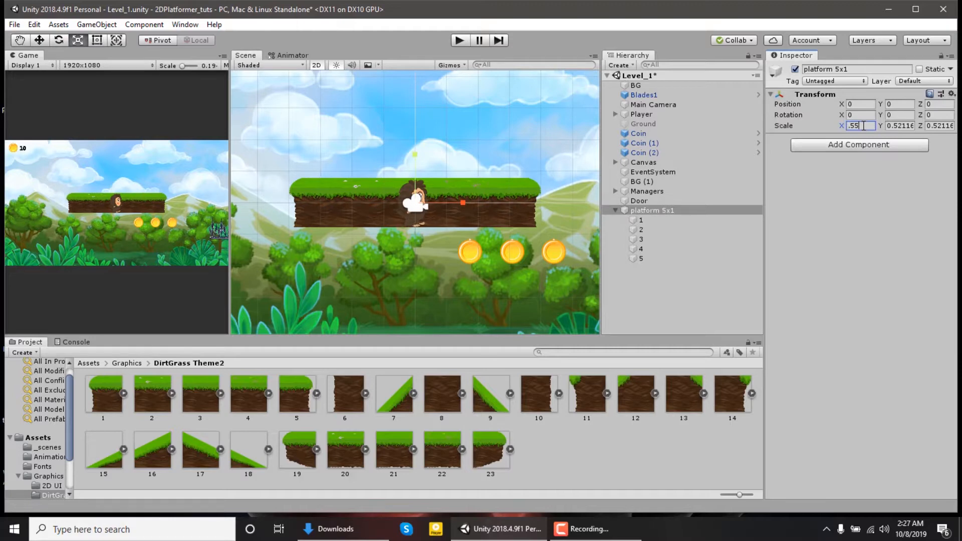
key("Tab")
type(".55")
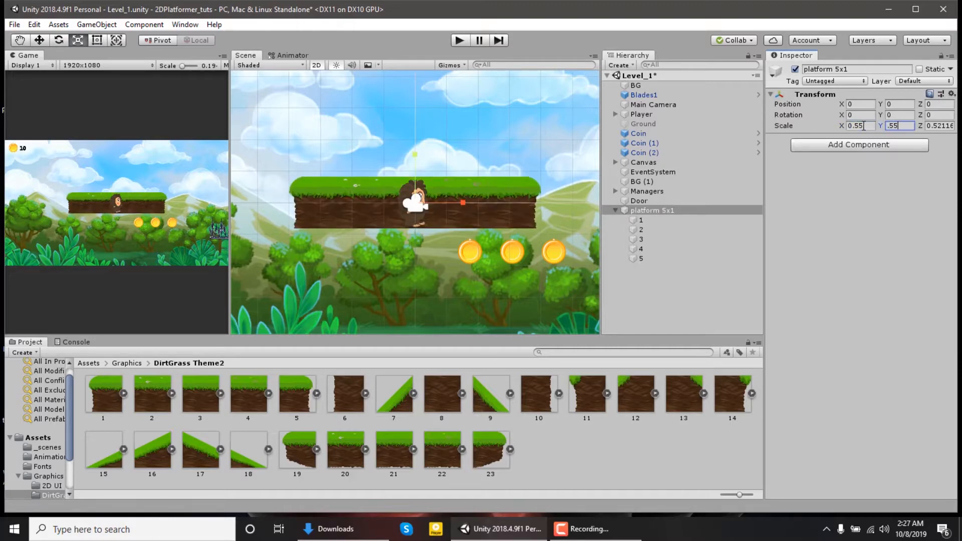
- Move platform 5x1 straight down below the player and coins, to a Y position of about -3.6
left_click(668, 210)
key("w")
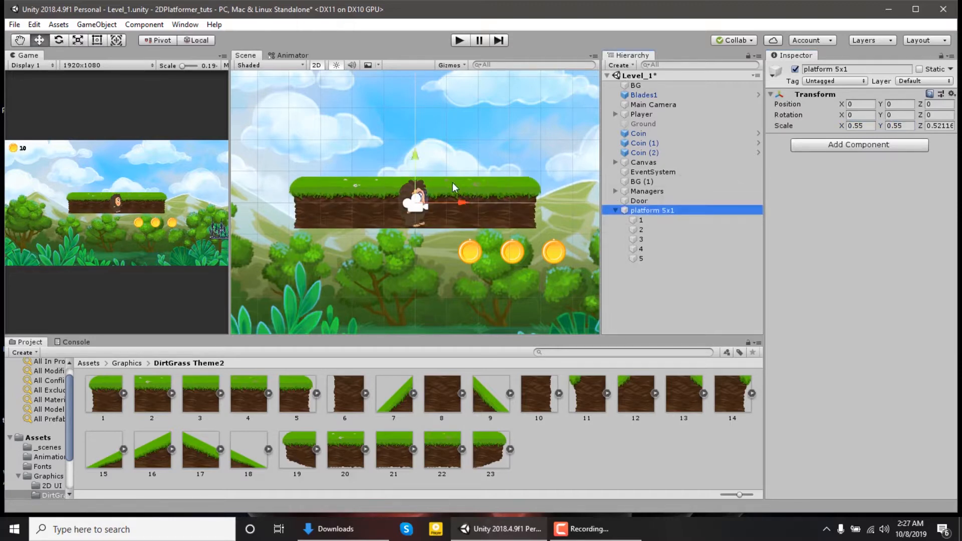
left_click_drag(420, 161, 408, 275)
- Add a Box Collider 2D component to platform 5x1
double_click(644, 214)
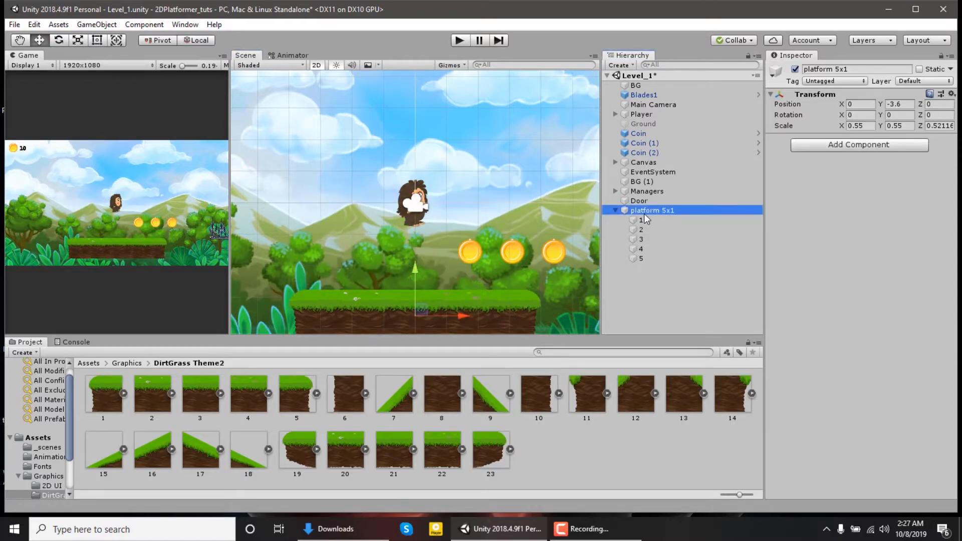
left_click(821, 145)
type("box")
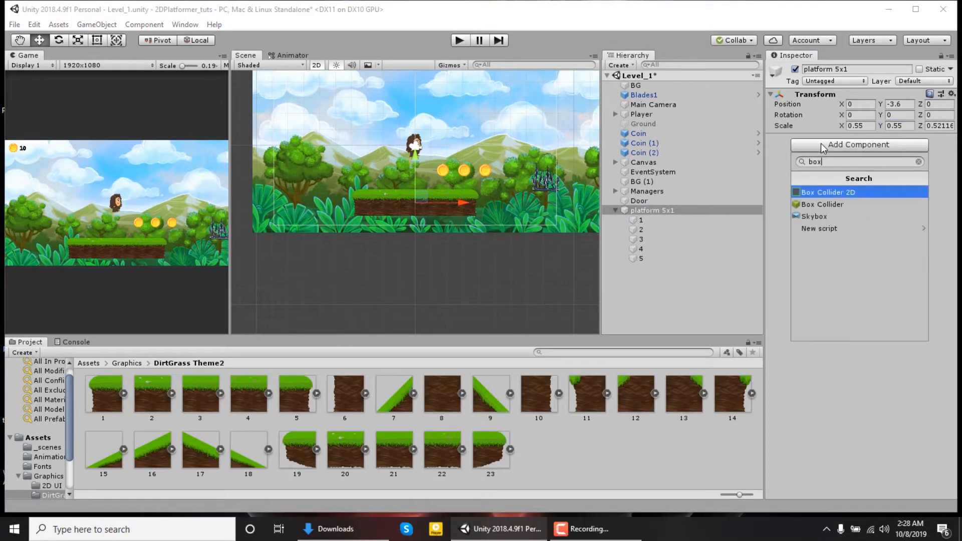
key("Return")
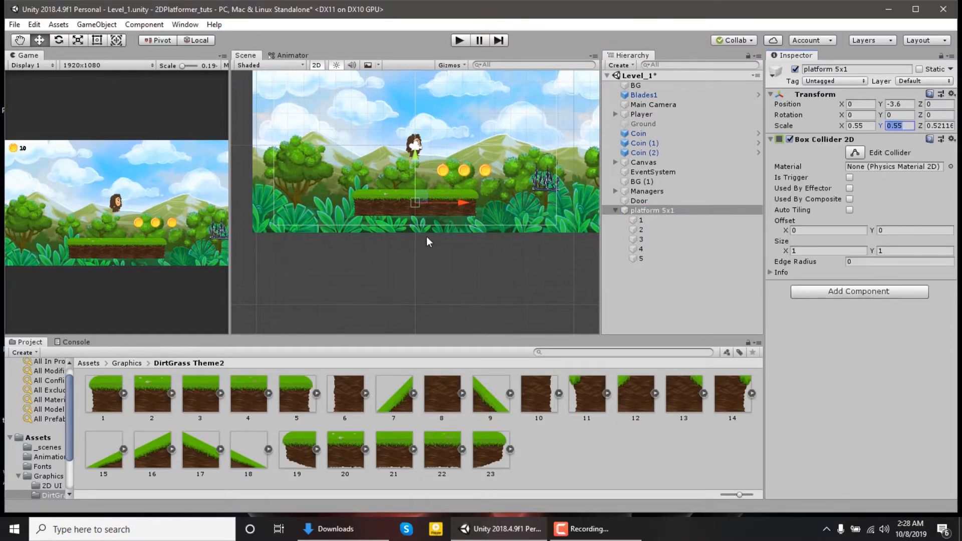
- Edit the platform's box collider bounds to fit the five tiles, about 13.47 wide and 2.46 high
scroll(428, 242, "up", 5)
left_click(854, 152)
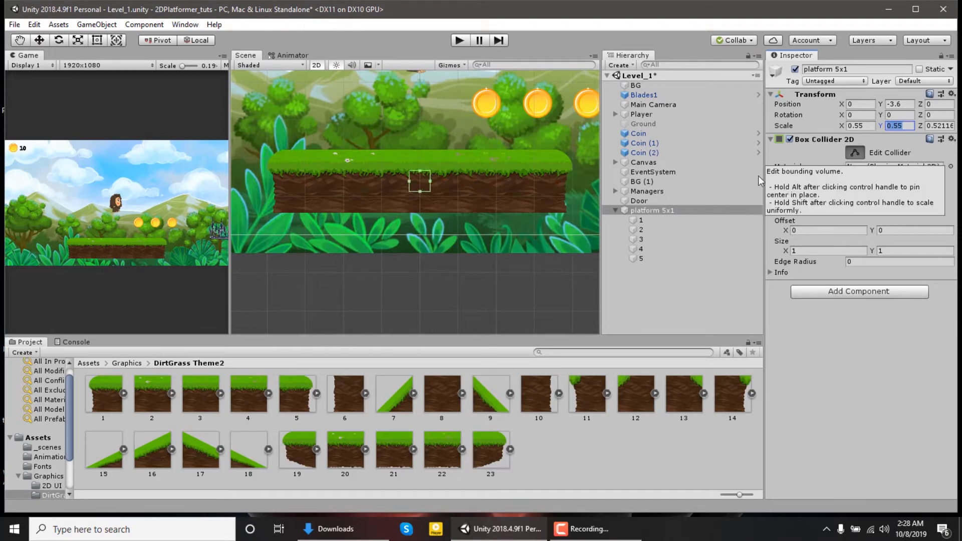
left_click_drag(408, 181, 278, 187)
left_click_drag(429, 185, 561, 182)
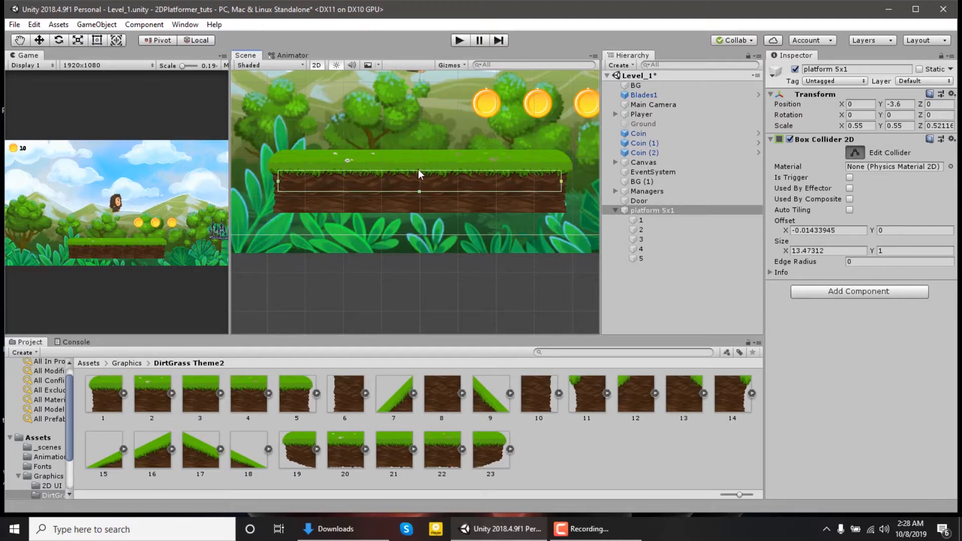
left_click_drag(422, 169, 419, 154)
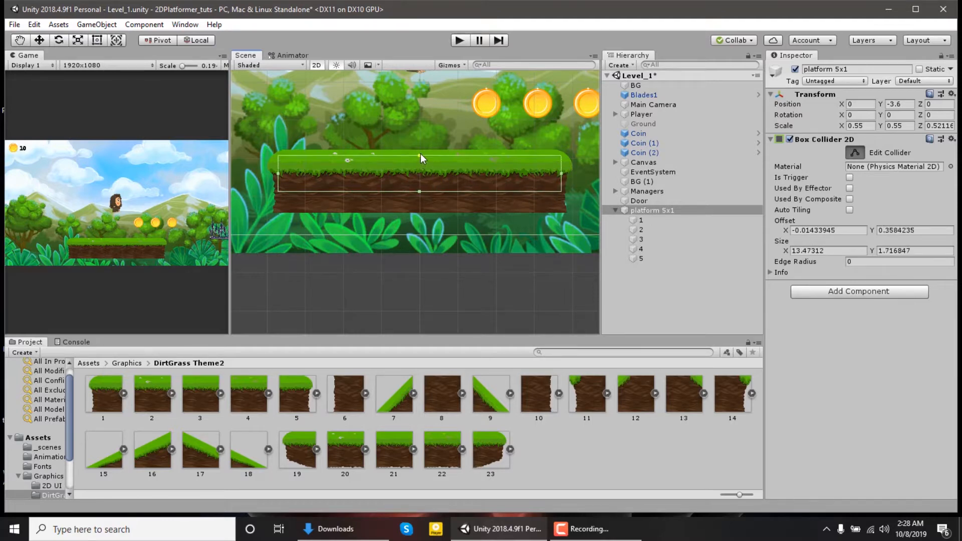
left_click_drag(420, 199, 425, 208)
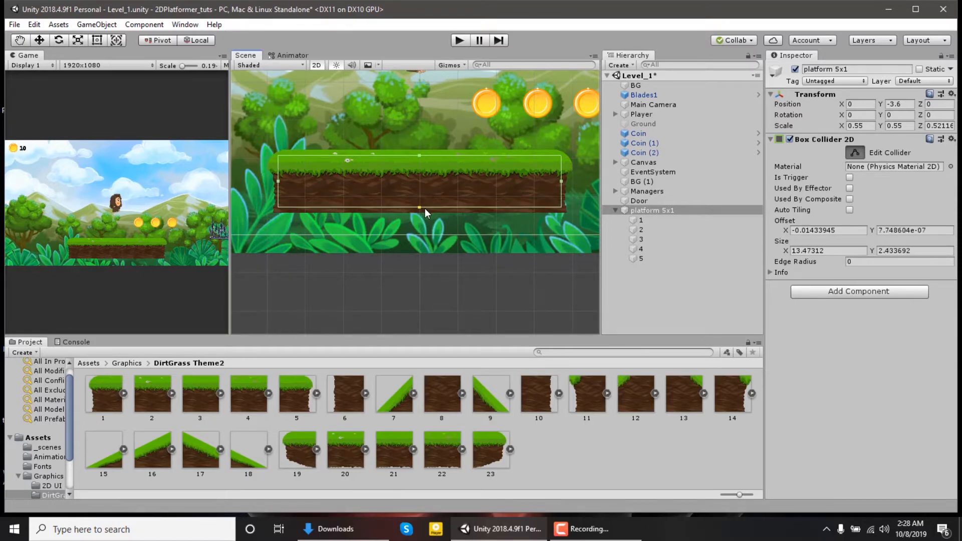
double_click(667, 210)
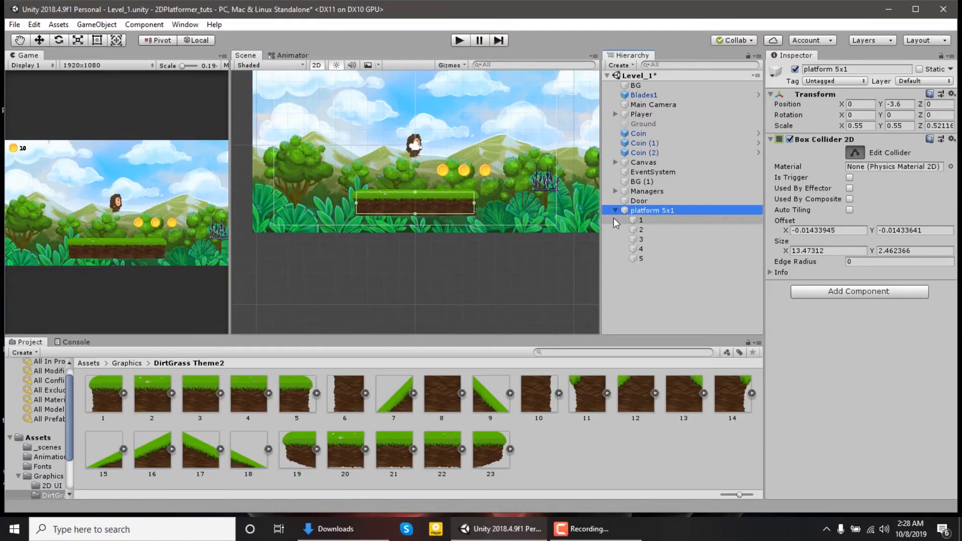
- Finish editing the platform's collider, save the Level_1 scene and return to the root Assets folder
key("w")
key("ctrl+s")
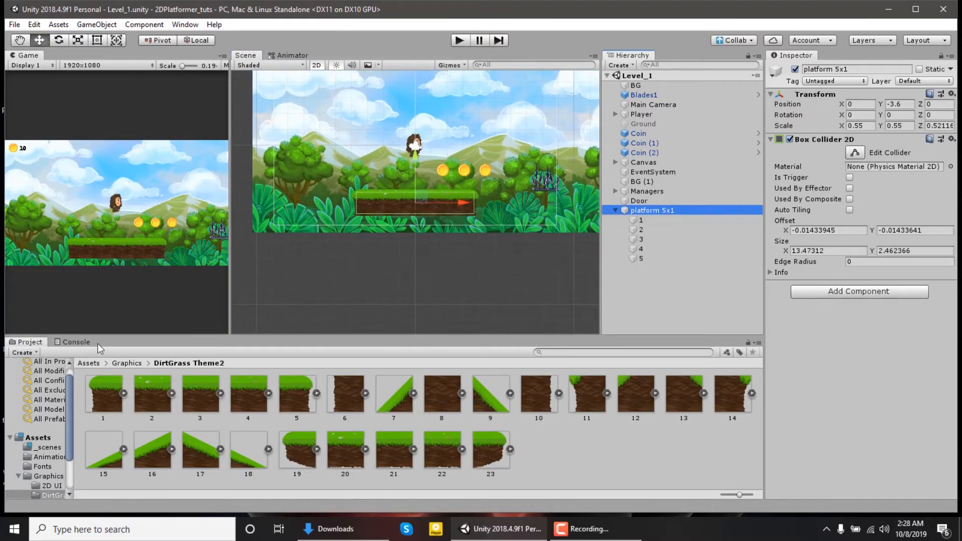
left_click(88, 363)
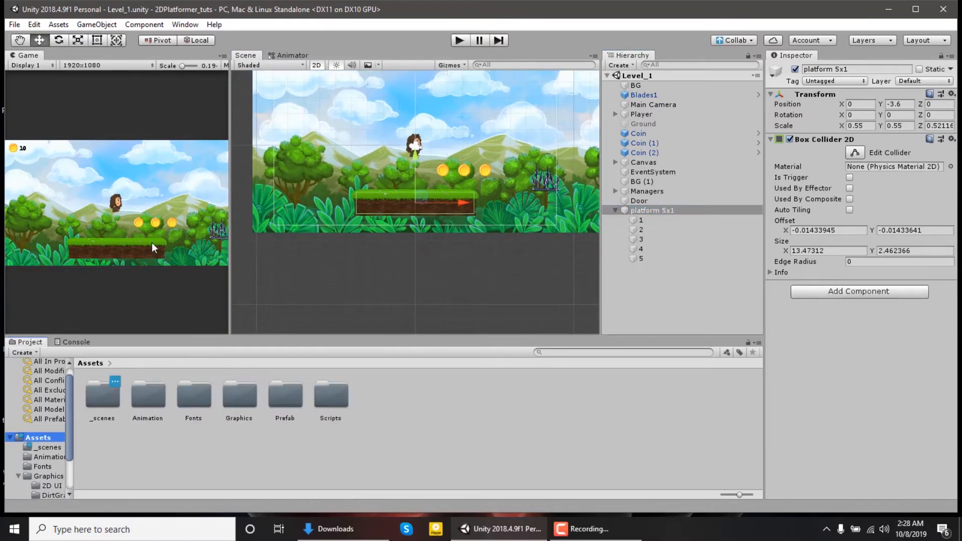
- Run the game and walk the player along the platform to collect the three coins
key("ctrl+p")
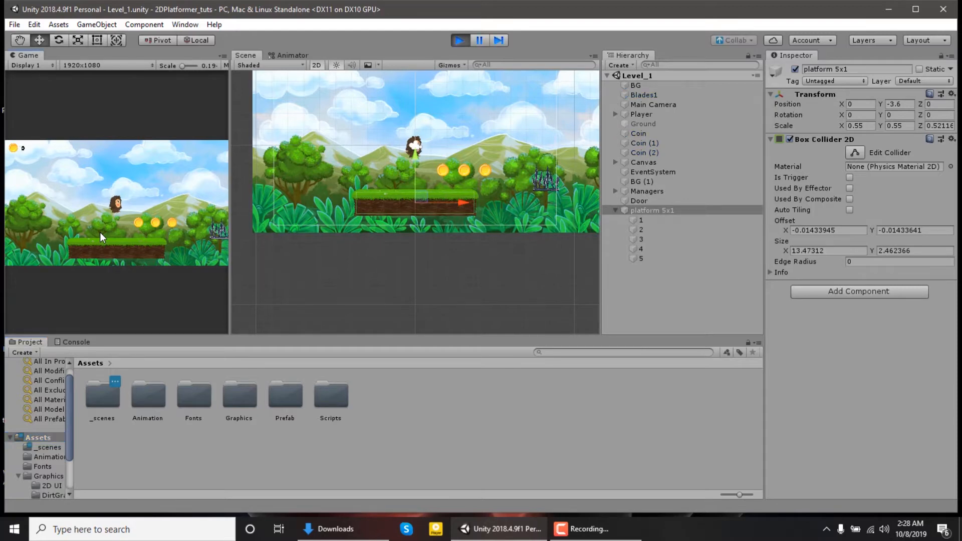
key("Right")
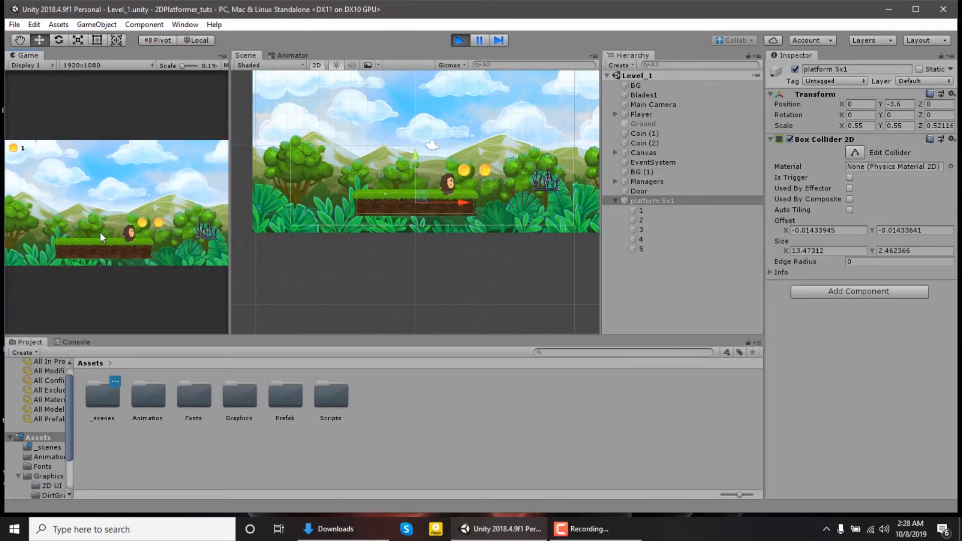
key("Right")
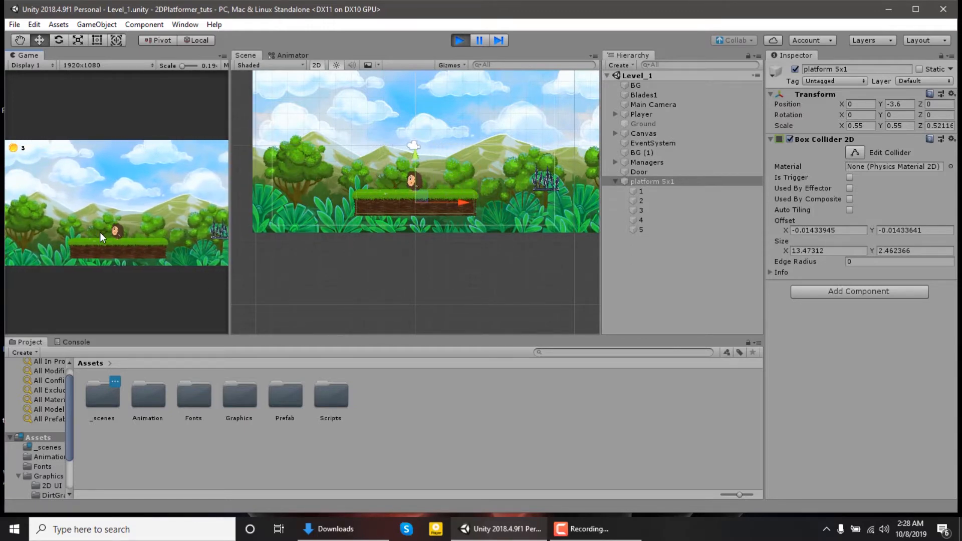
- Select the Player object while the game runs to inspect its transform and components
left_click(820, 81)
left_click(848, 188)
left_click(644, 114)
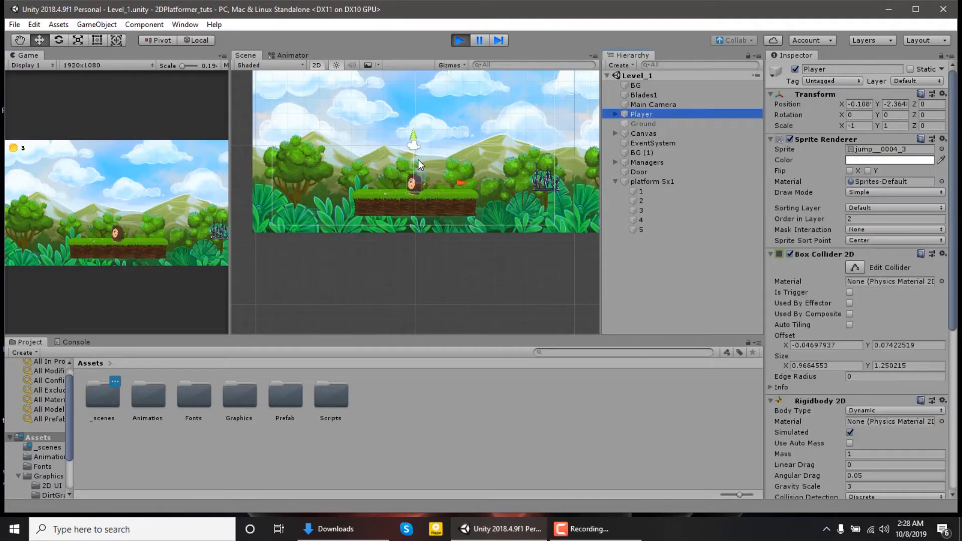
left_click(629, 105)
left_click(622, 116)
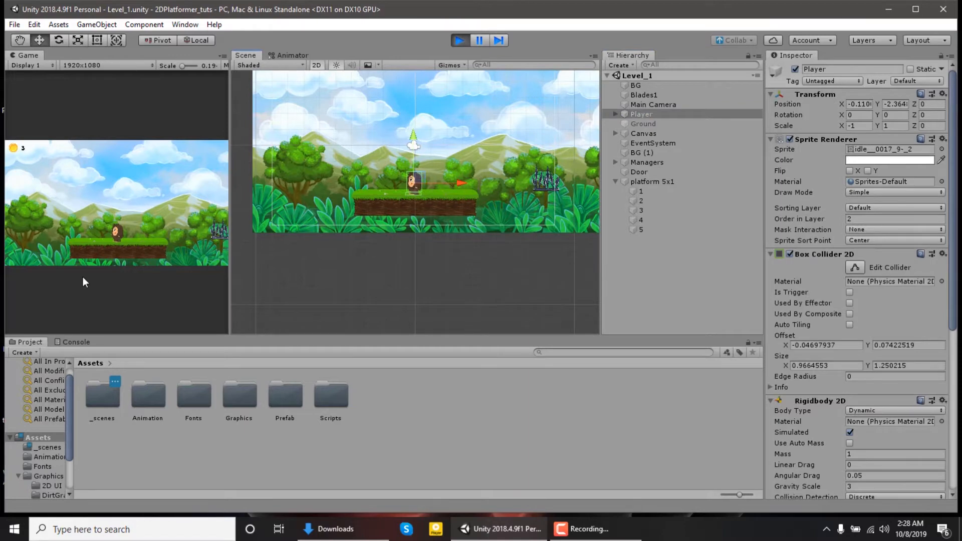
- Test running and jumping left and right with the player above the platform, and stop the game
left_click(99, 235)
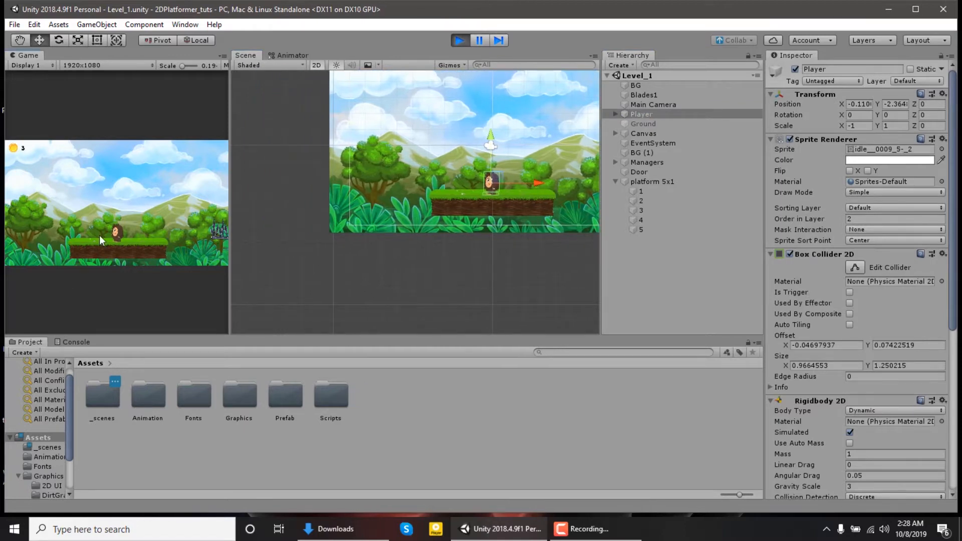
key("Right")
key("space")
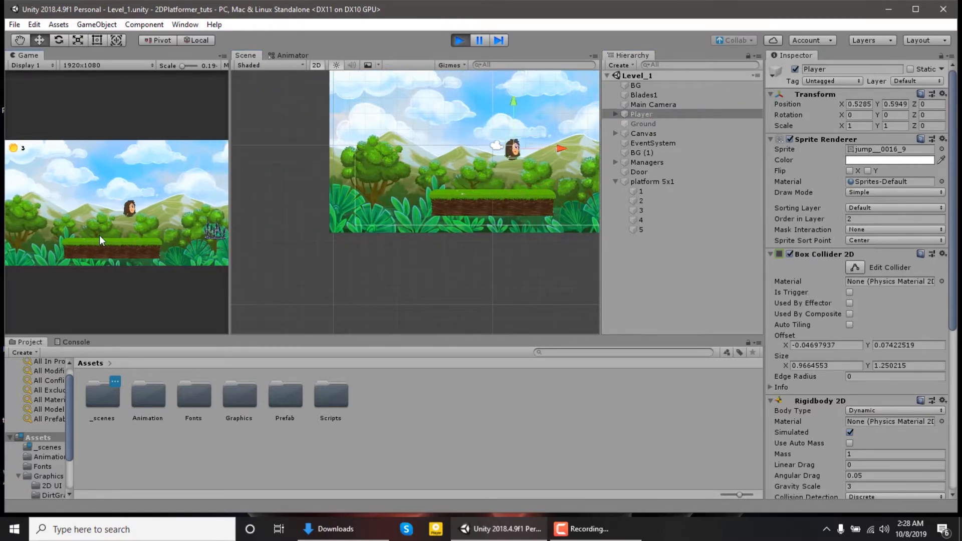
key("Left")
key("space")
key("Right")
key("space")
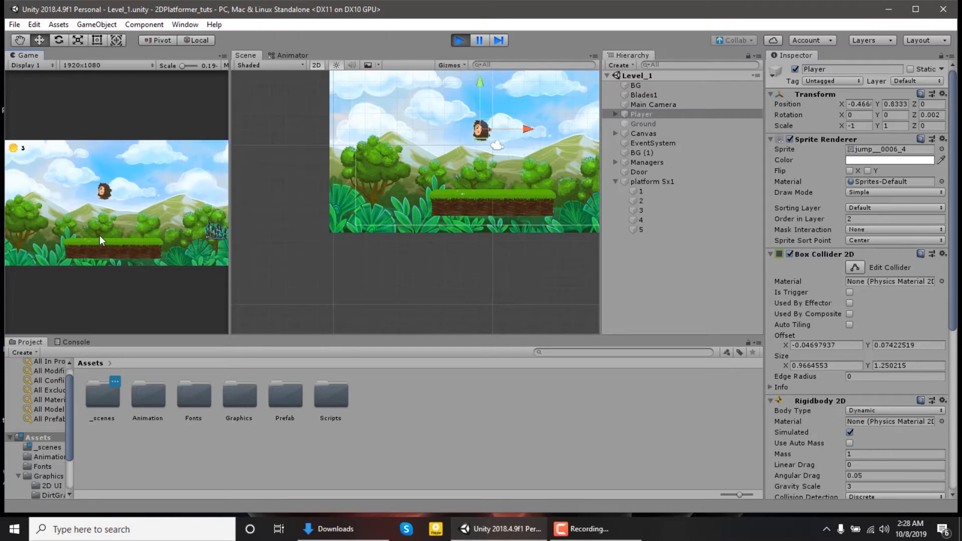
key("space")
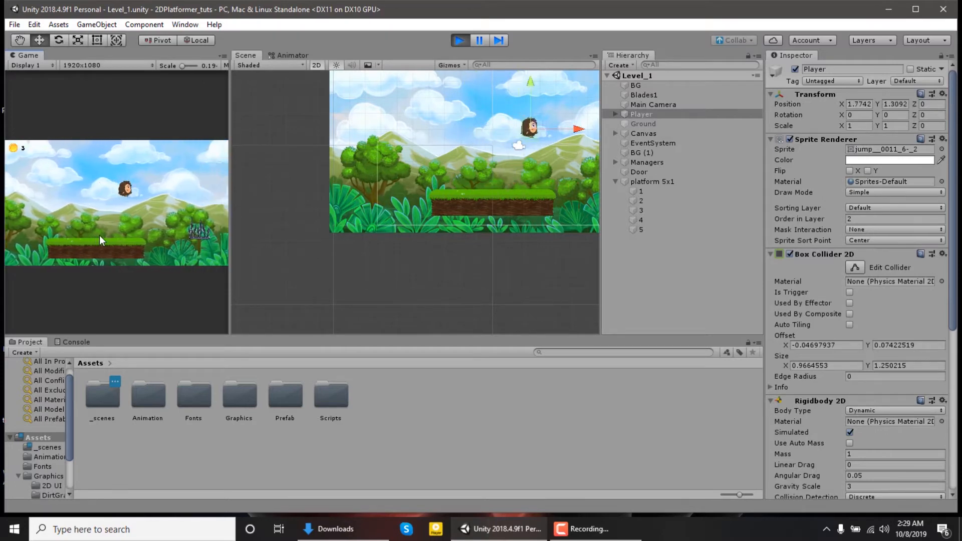
key("ctrl+p")
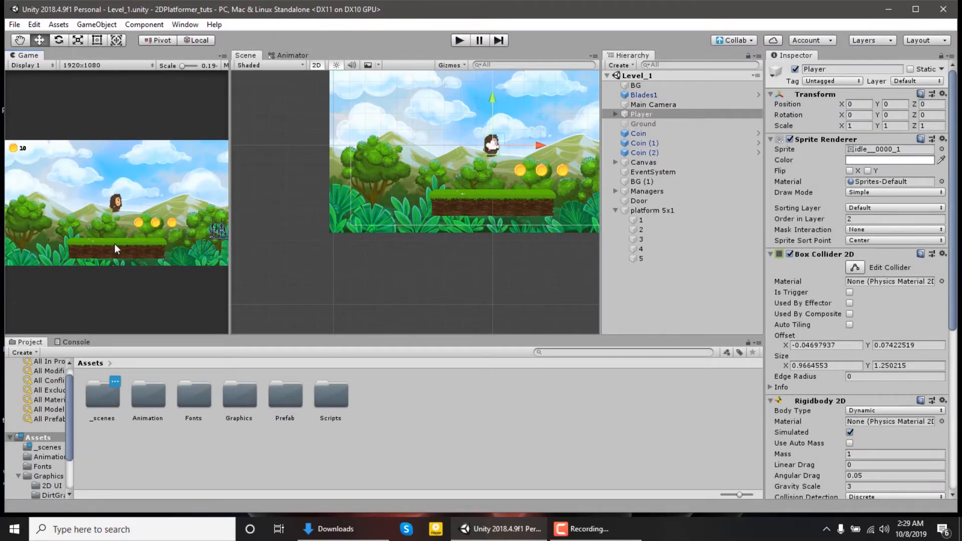
- Save platform 5x1 as a prefab in the Prefab folder and check its overrides
left_click(293, 394)
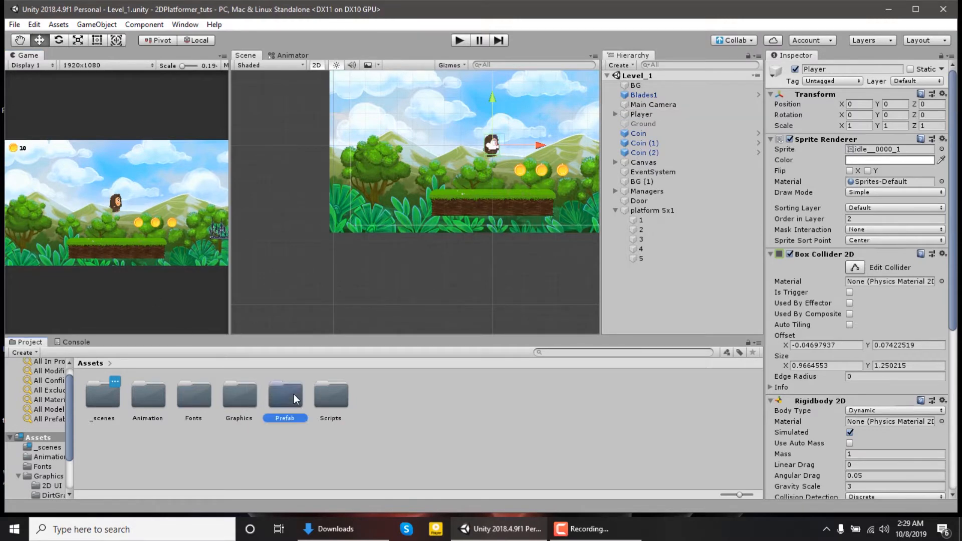
double_click(294, 394)
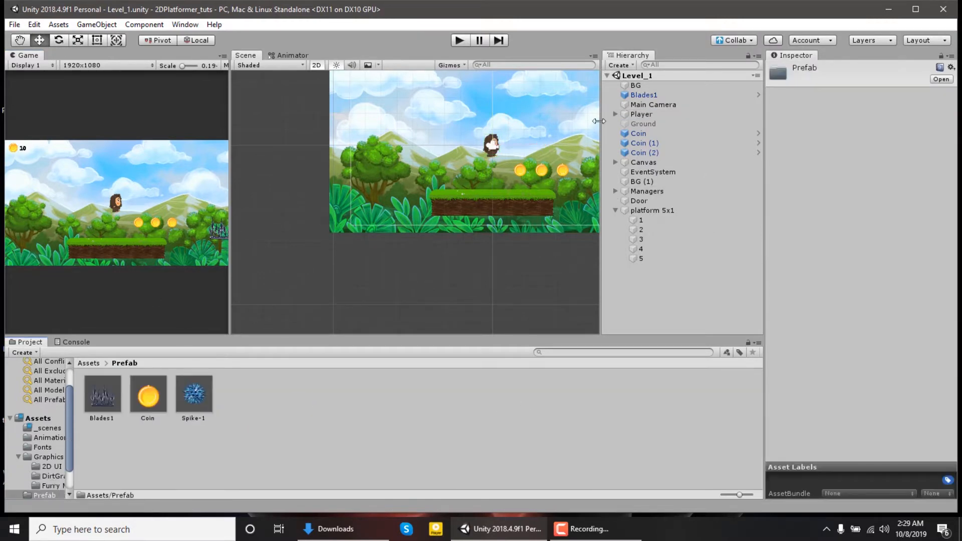
left_click_drag(649, 209, 578, 428)
left_click(661, 209)
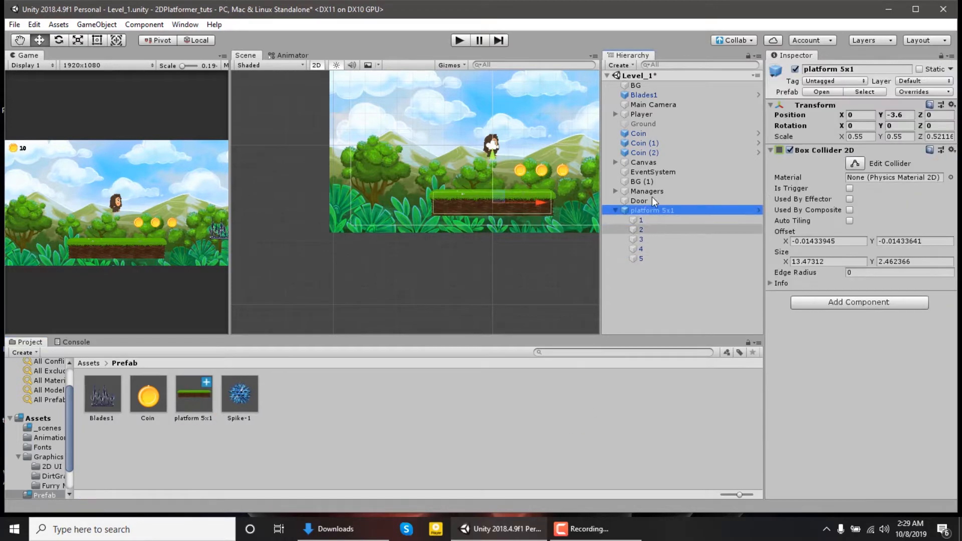
left_click(915, 92)
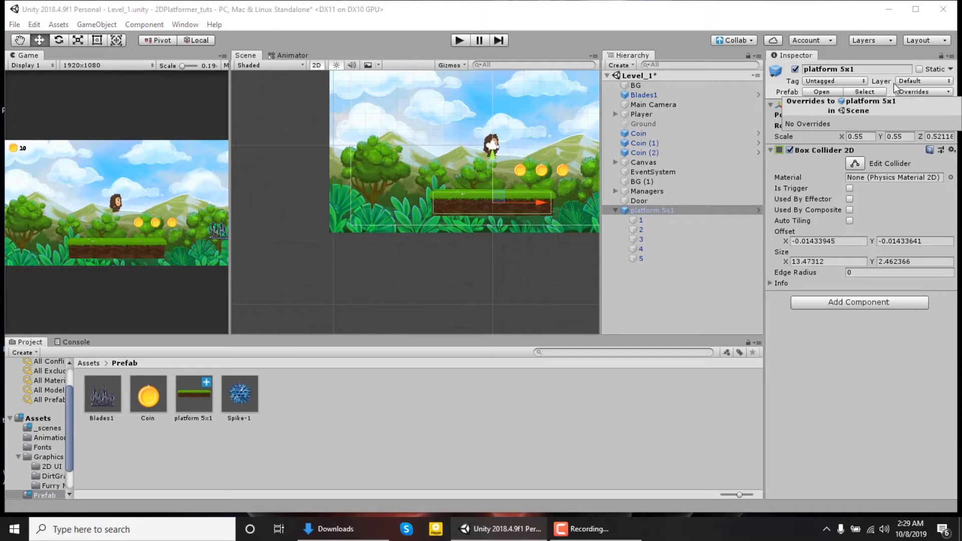
- Delete the platform 5x1 instance from the Level_1 scene
left_click(630, 206)
left_click(632, 210)
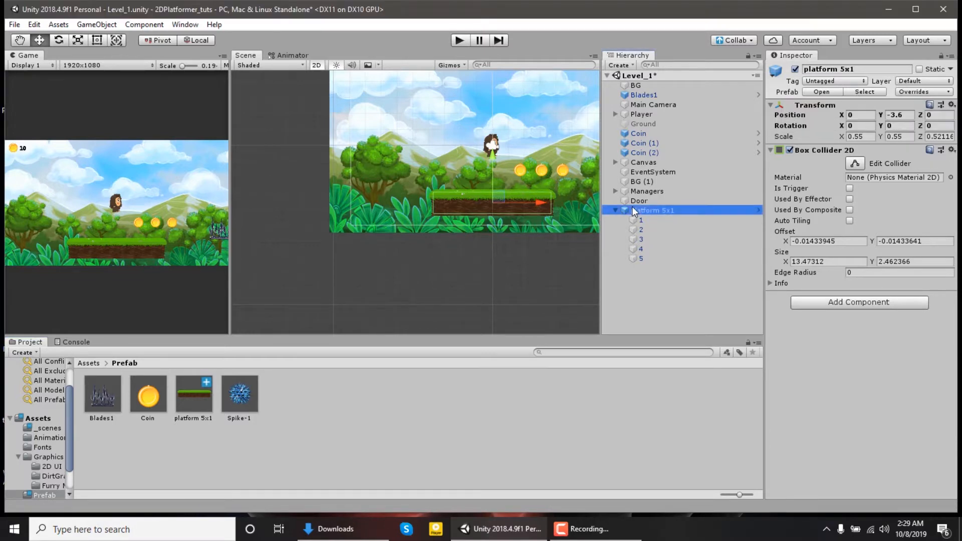
key("Delete")
- Create an empty game object, reset its transform and name it Platform 3x1
right_click(646, 244)
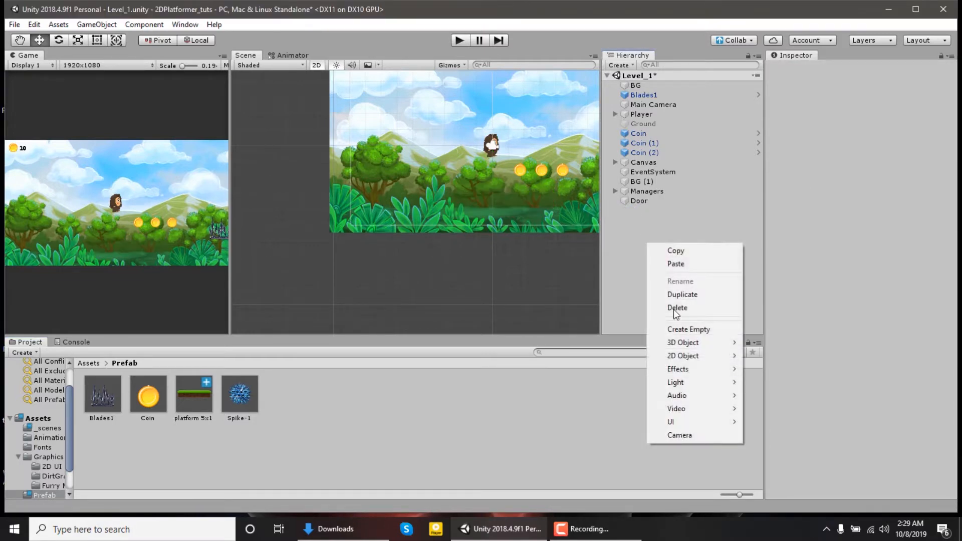
left_click(683, 331)
left_click(893, 67)
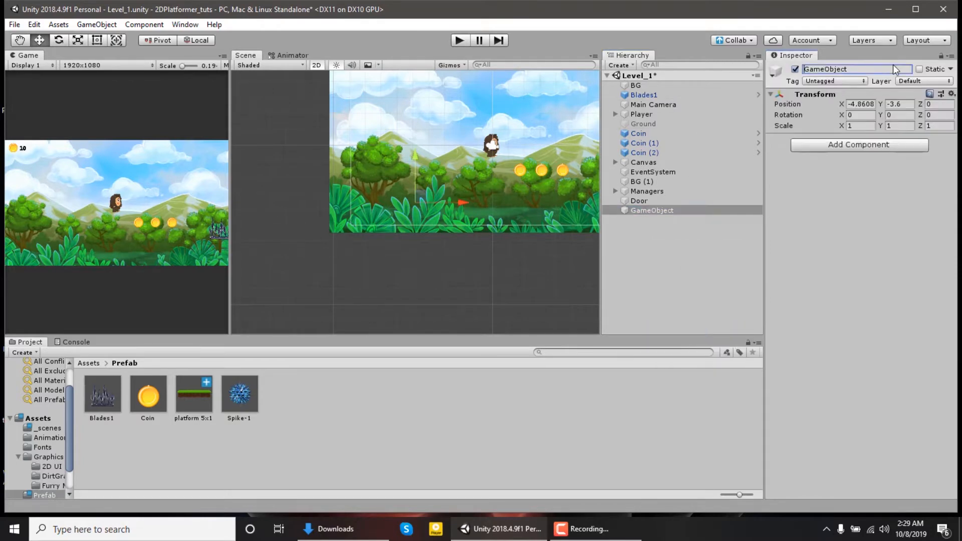
left_click(951, 94)
left_click(851, 106)
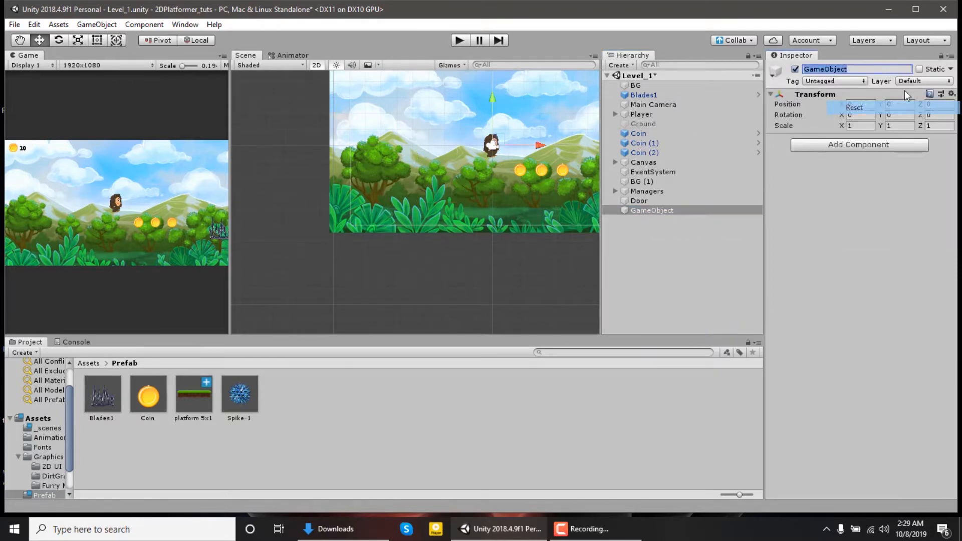
type("Platform ")
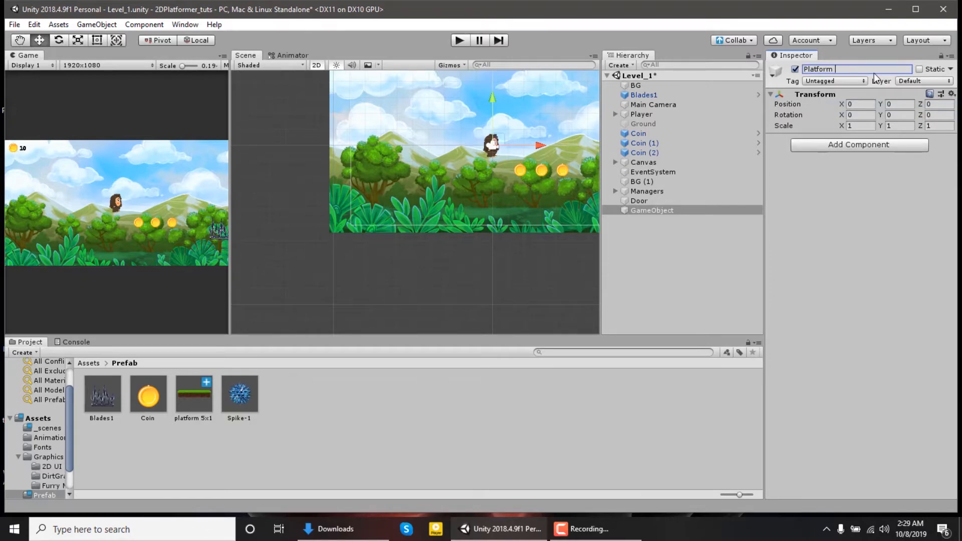
type("3x1")
key("Return")
- Add sprite 23 from the DirtGrass Theme2 folder as a child of Platform 3x1
double_click(657, 211)
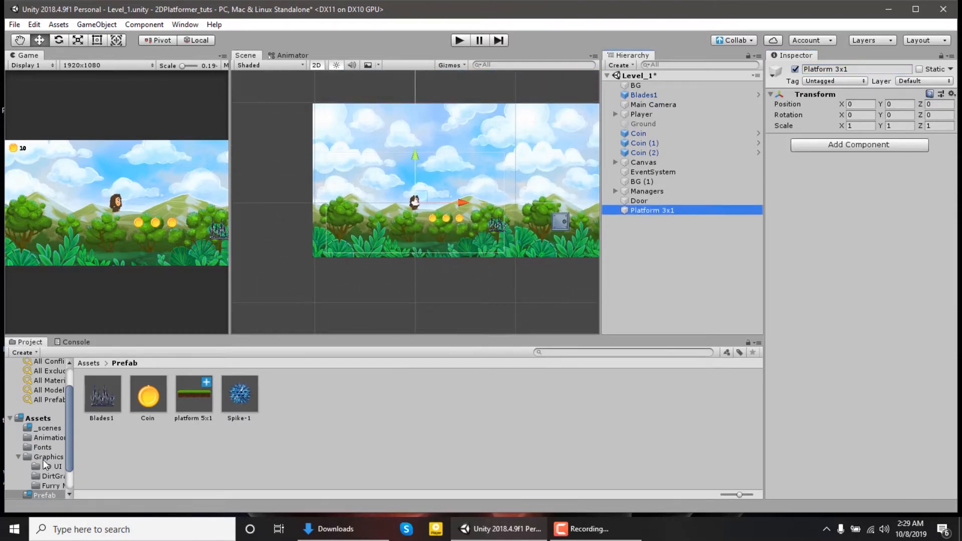
left_click(50, 475)
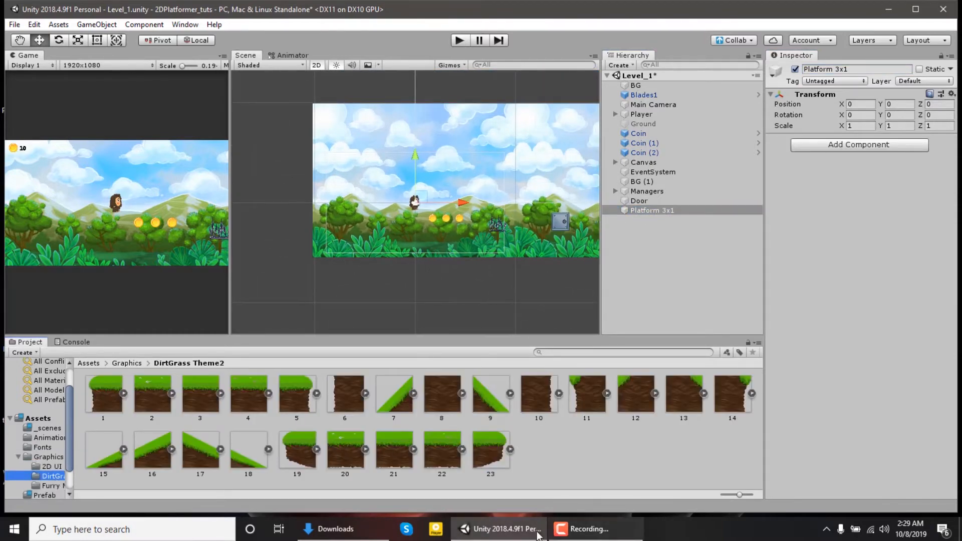
left_click(667, 213)
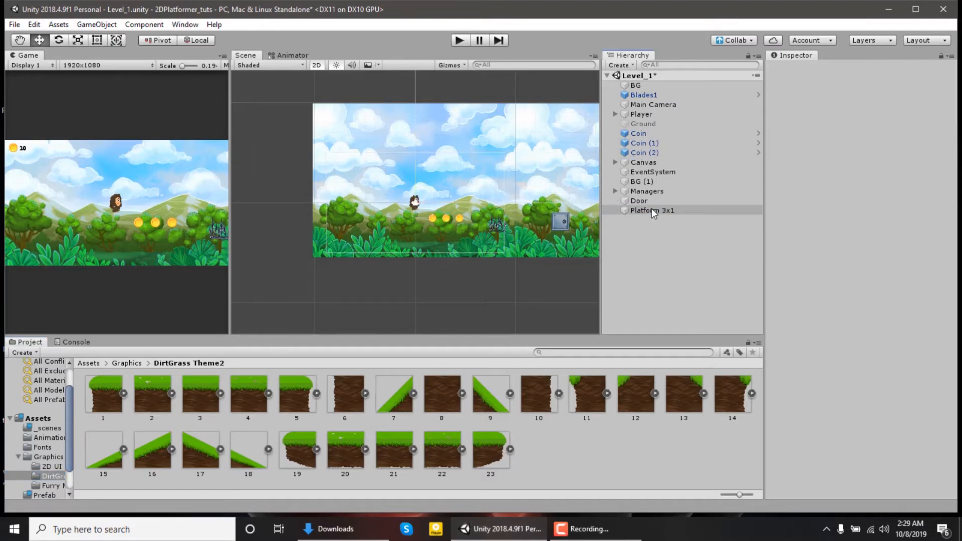
left_click_drag(492, 450, 717, 243)
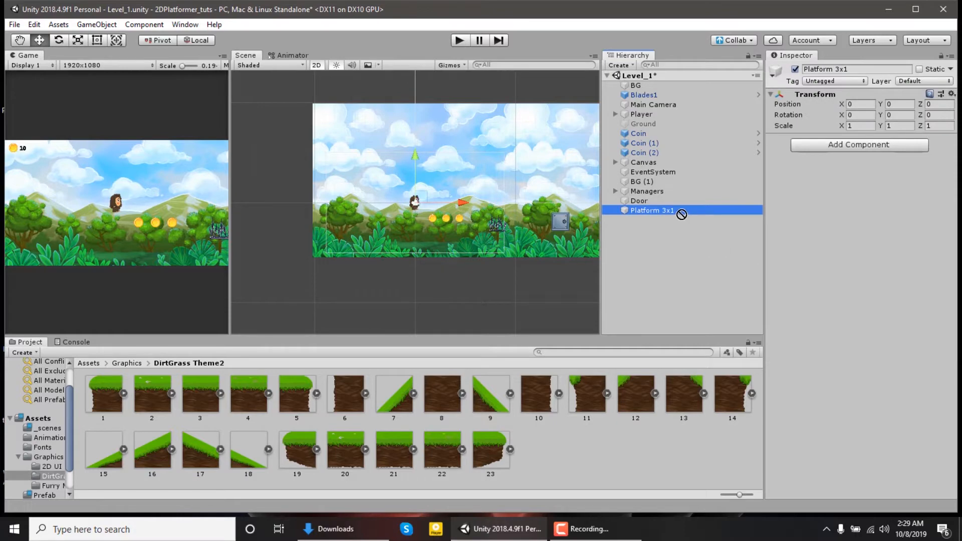
left_click_drag(681, 214, 677, 212)
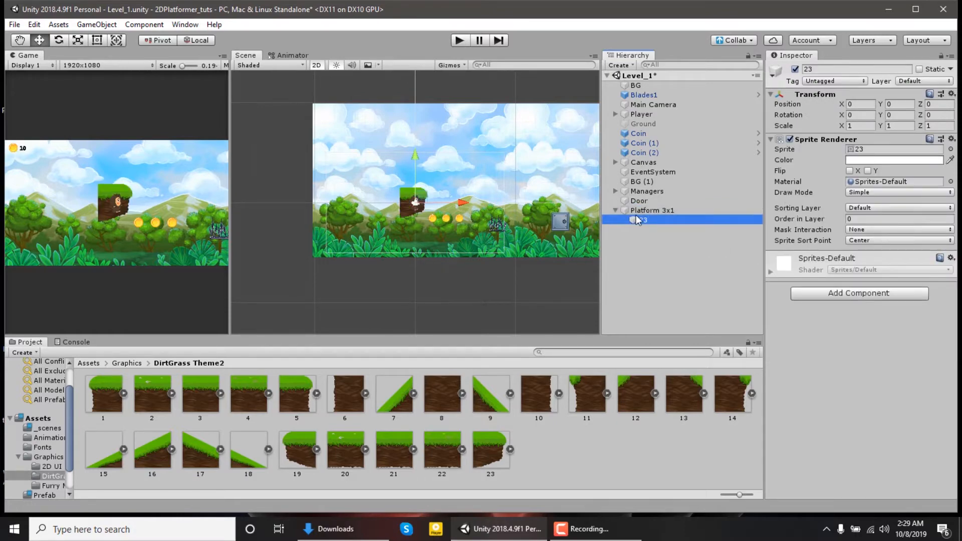
- Duplicate child tile 23 twice so Platform 3x1 has three tiles
left_click(664, 289)
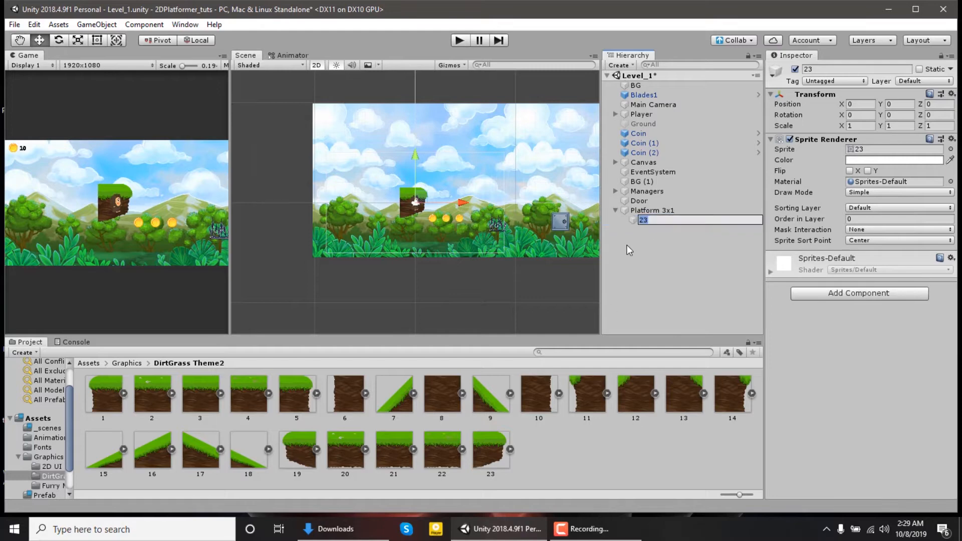
left_click(645, 220)
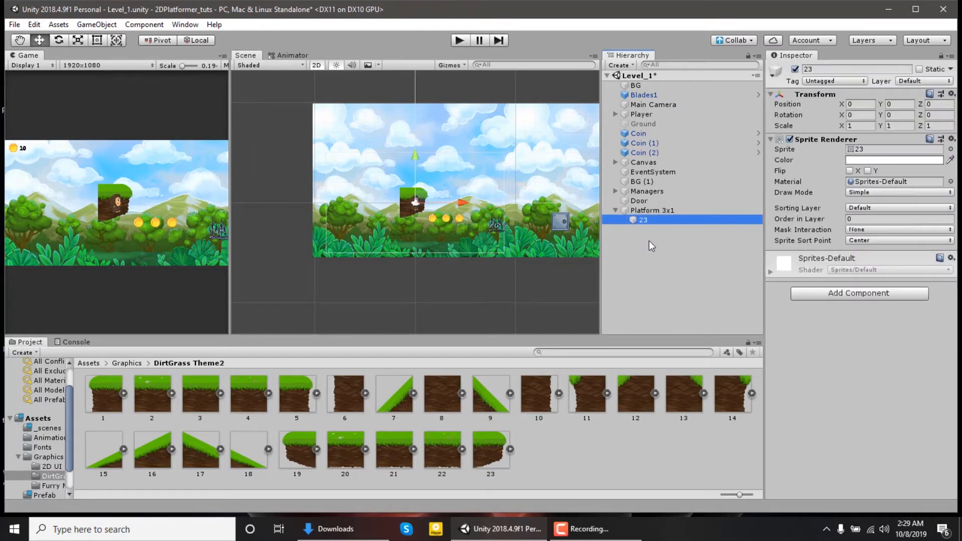
key("ctrl+d")
key("ctrl+d")
- Assign sprite 21 to tile 23 (1) and sprite 19 to tile 23
double_click(648, 230)
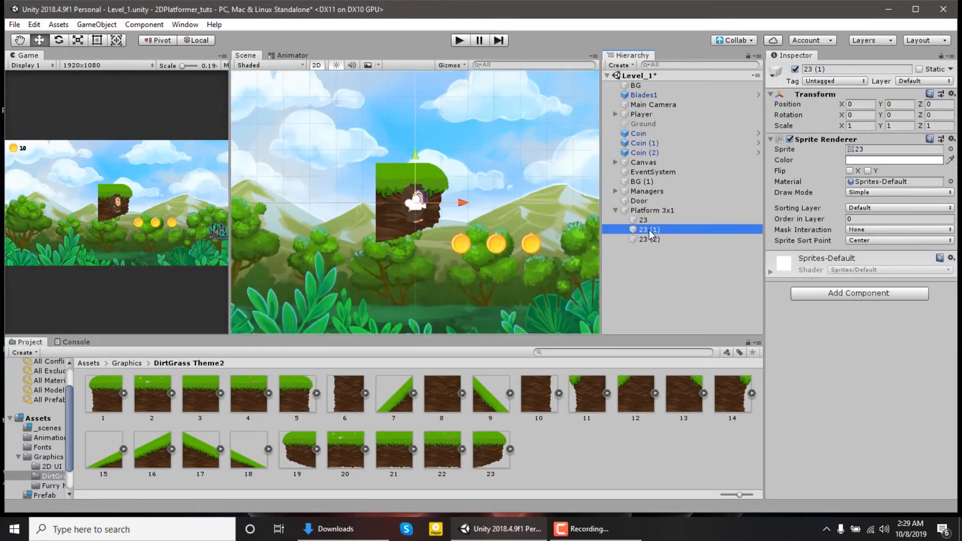
left_click_drag(387, 452, 894, 150)
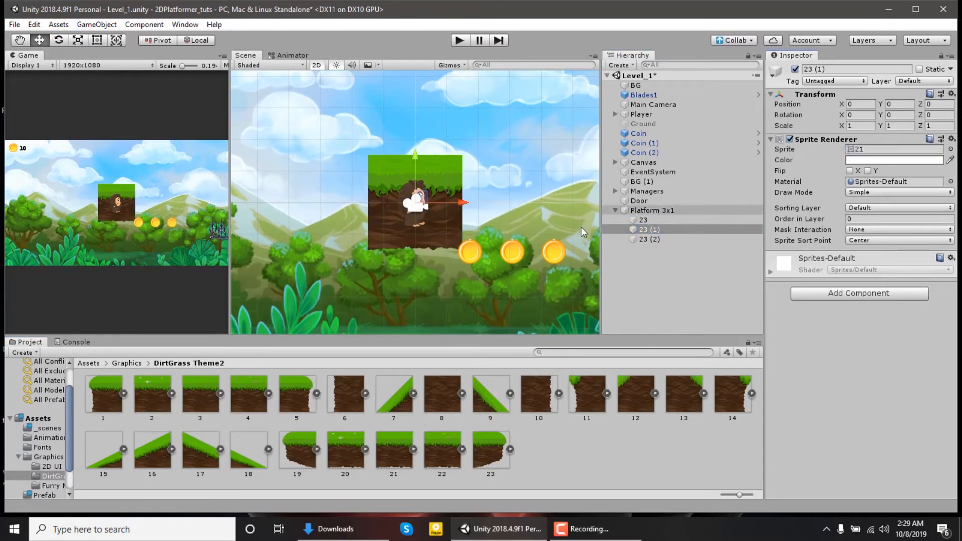
left_click(646, 240)
left_click_drag(494, 460, 655, 233)
left_click(643, 219)
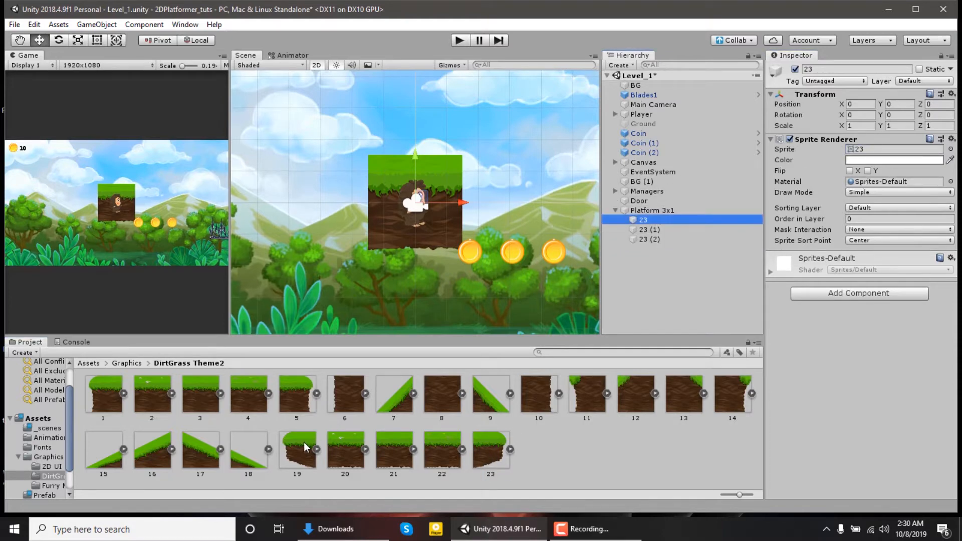
left_click_drag(304, 442, 871, 150)
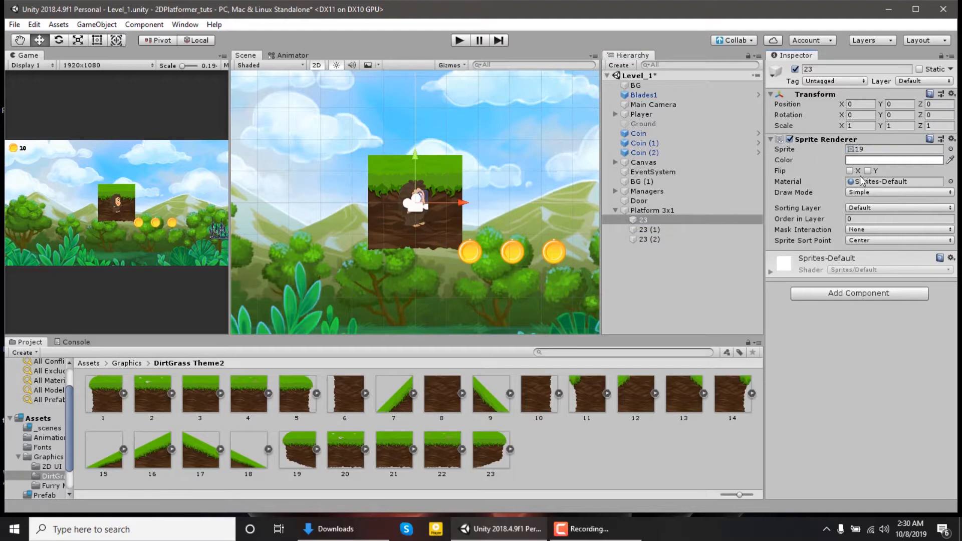
- Set the X position of tile 23 (2) to 3 and select tile 23
left_click(663, 229)
left_click(662, 238)
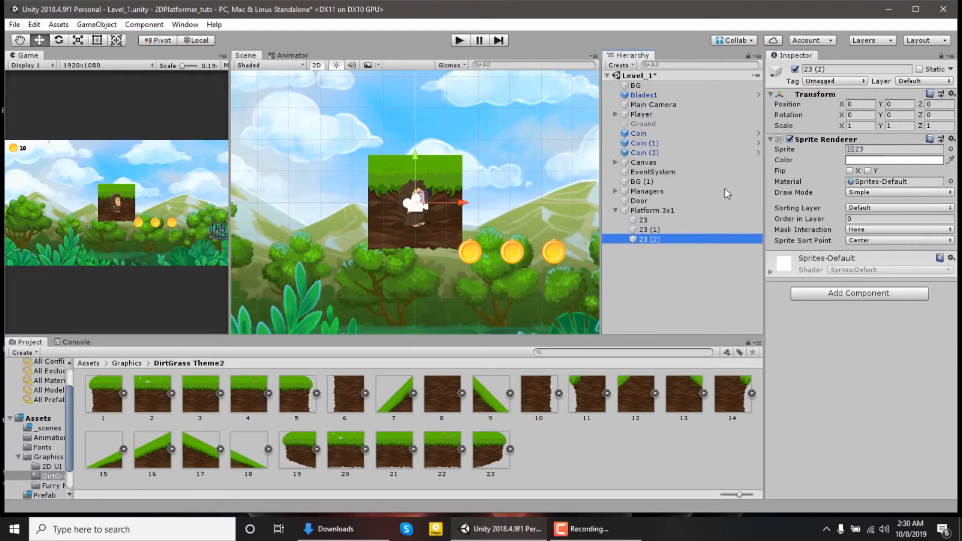
left_click(858, 105)
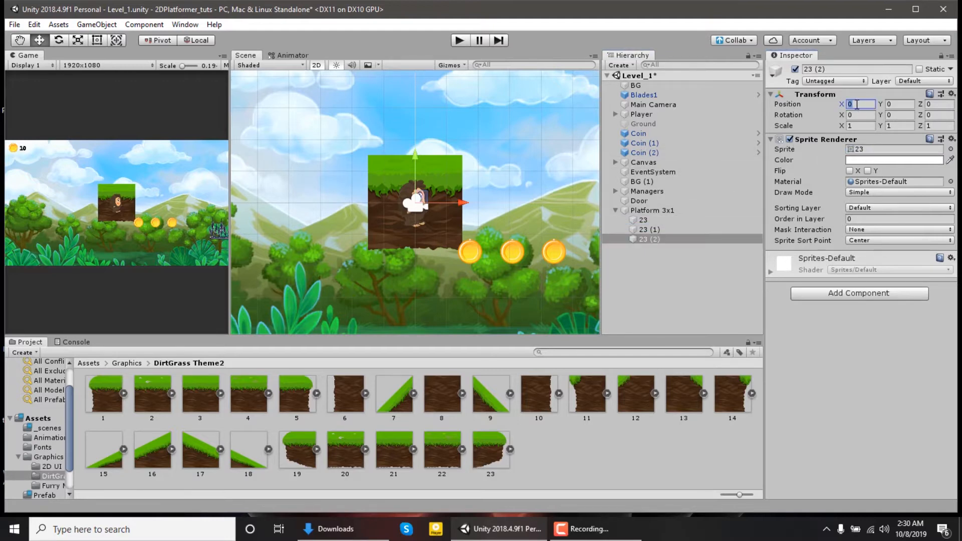
type("3")
left_click(643, 219)
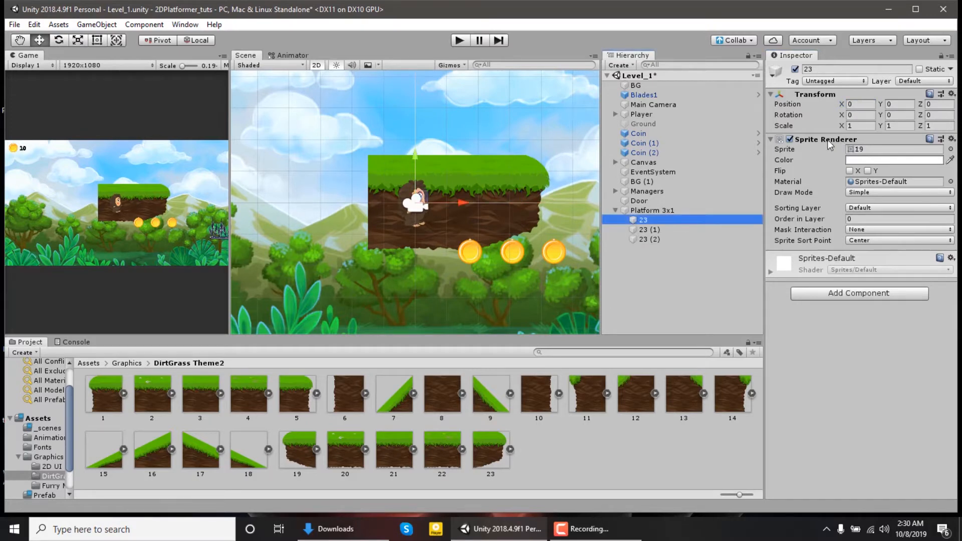
- Set the X position of tile 23 to -3
left_click(850, 103)
type("-")
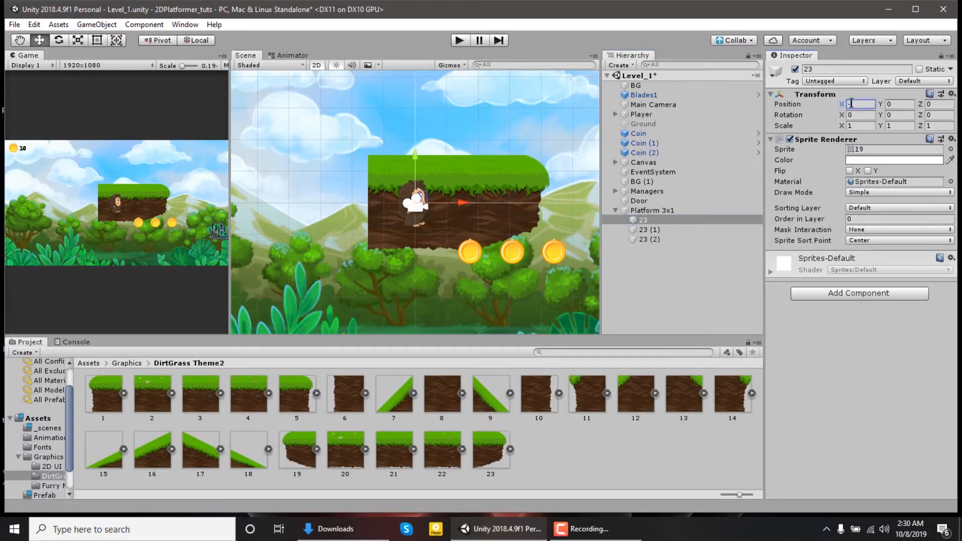
type("3")
- Set the X scale of Platform 3x1 to 0.55 and try to set its Y scale to 0.55
left_click(651, 210)
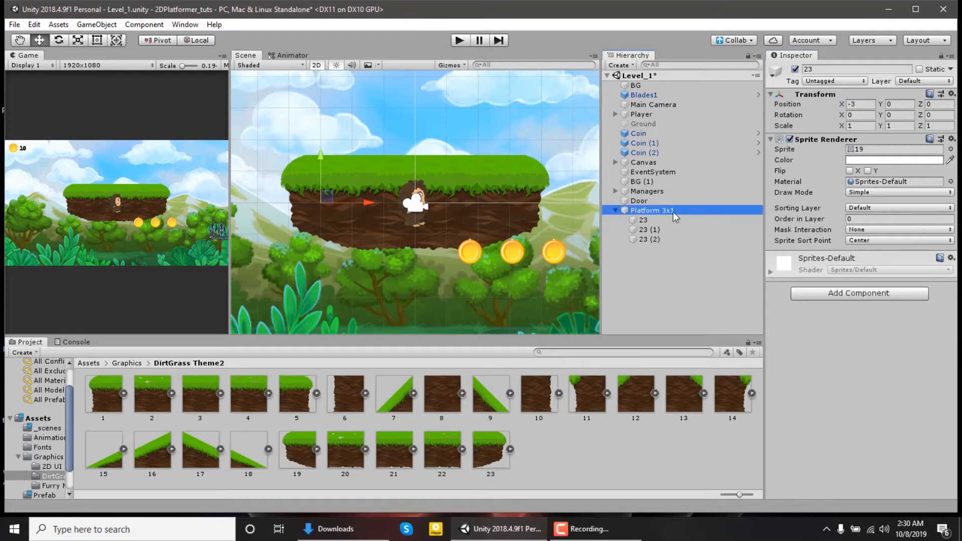
left_click(860, 126)
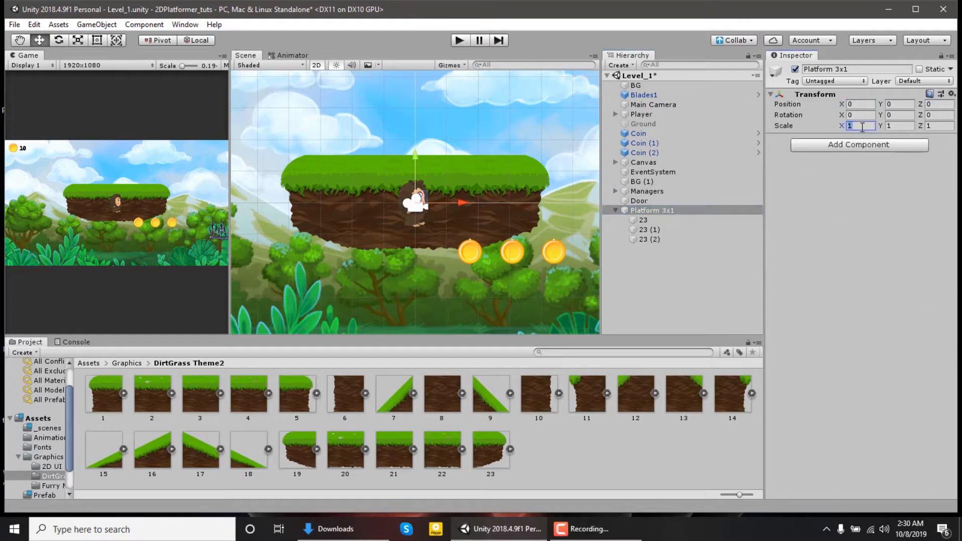
type(".55")
key("Tab")
type(".55")
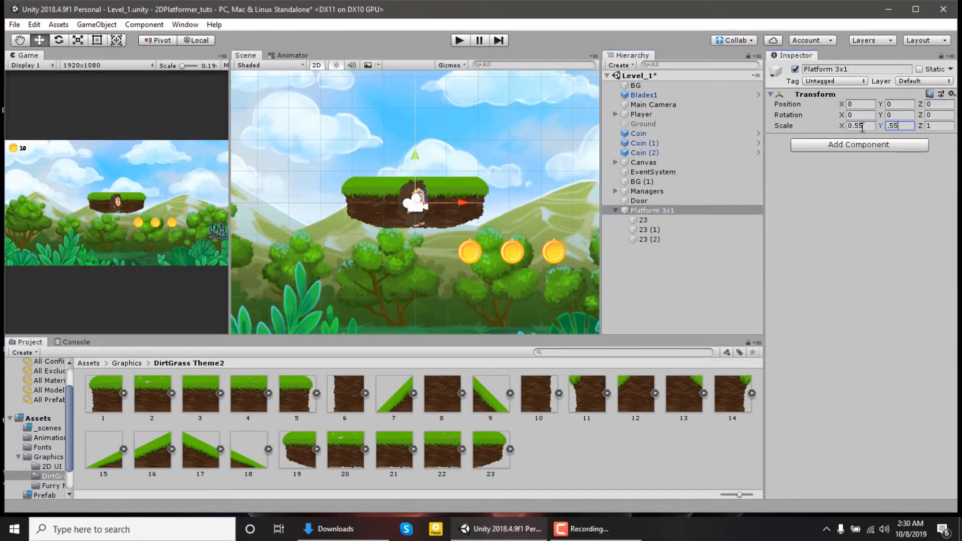
type(".")
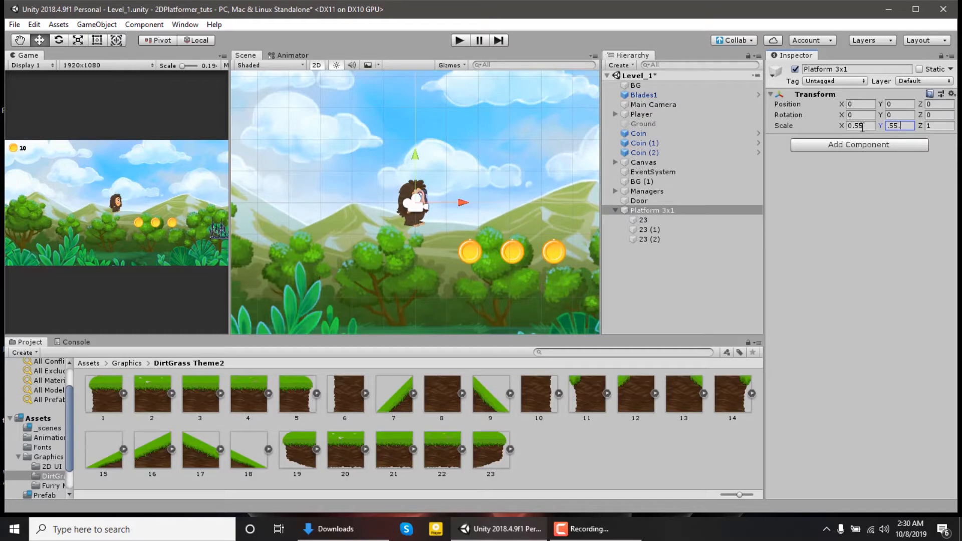
- Add a Box Collider 2D to Platform 3x1 and tag the object as Ground
left_click(652, 210)
left_click(826, 148)
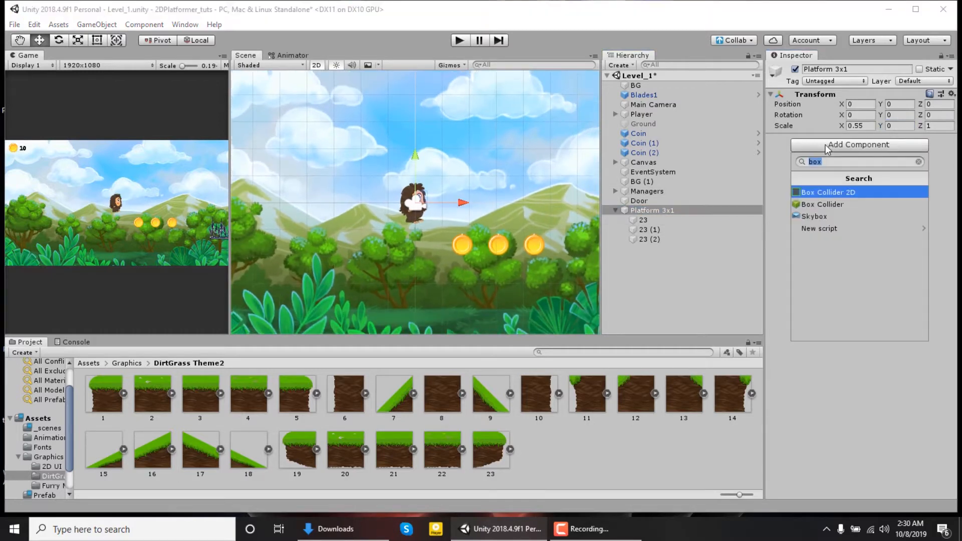
key("Return")
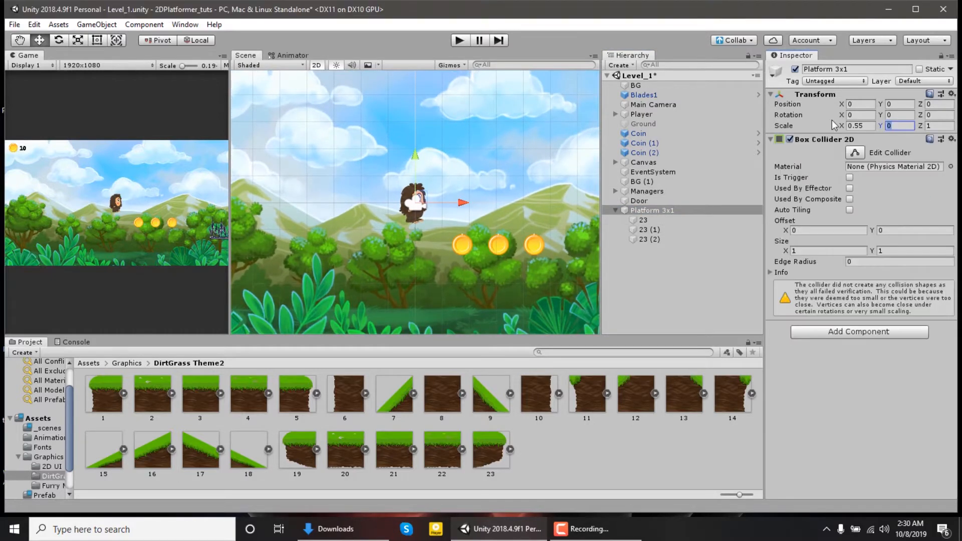
left_click(829, 83)
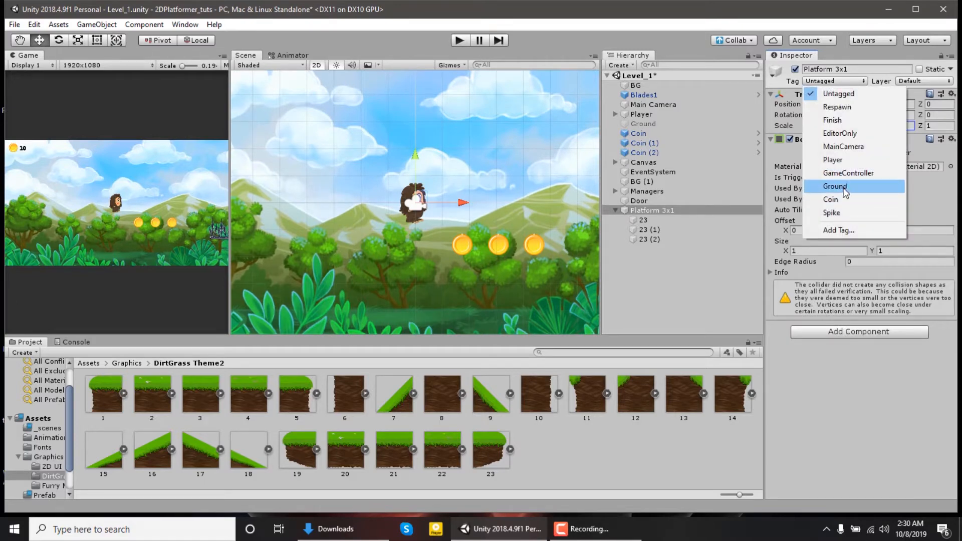
left_click(834, 186)
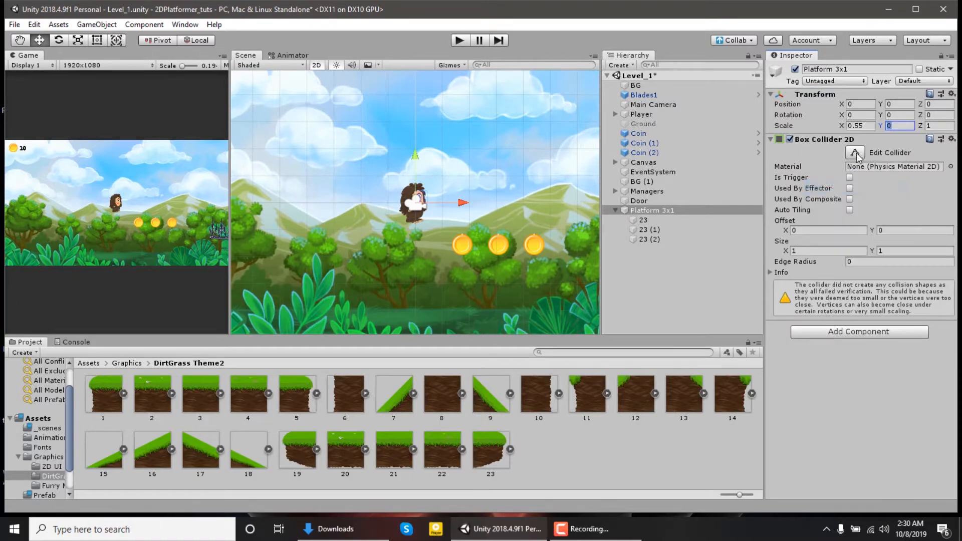
- Set Order in Layer to 2 for the three child tiles of Platform 3x1
left_click(660, 228)
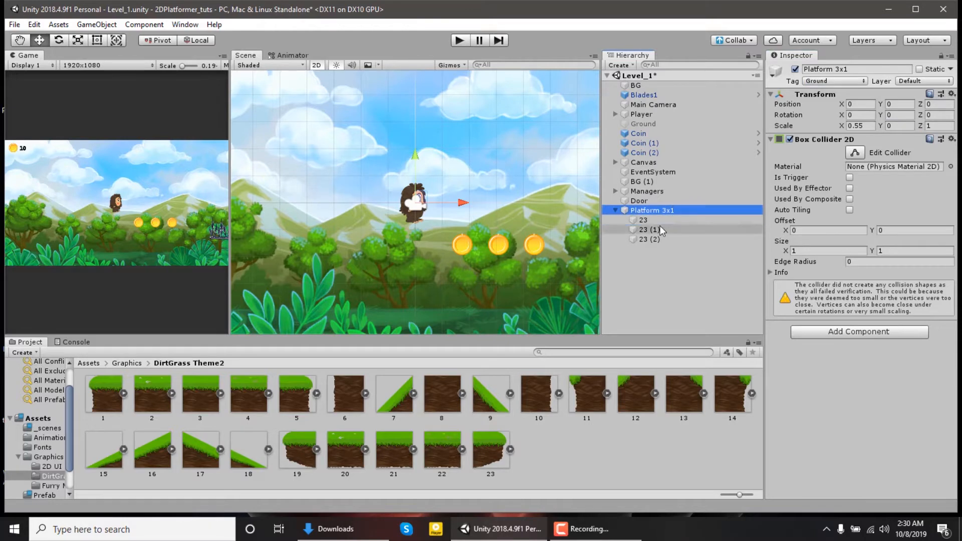
left_click(660, 210)
double_click(657, 230)
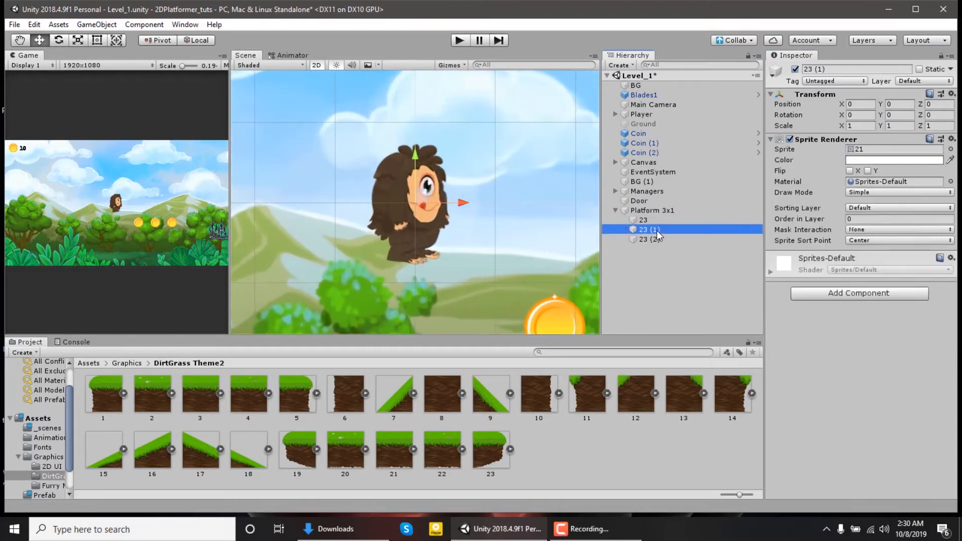
left_click(657, 219)
left_click(662, 210)
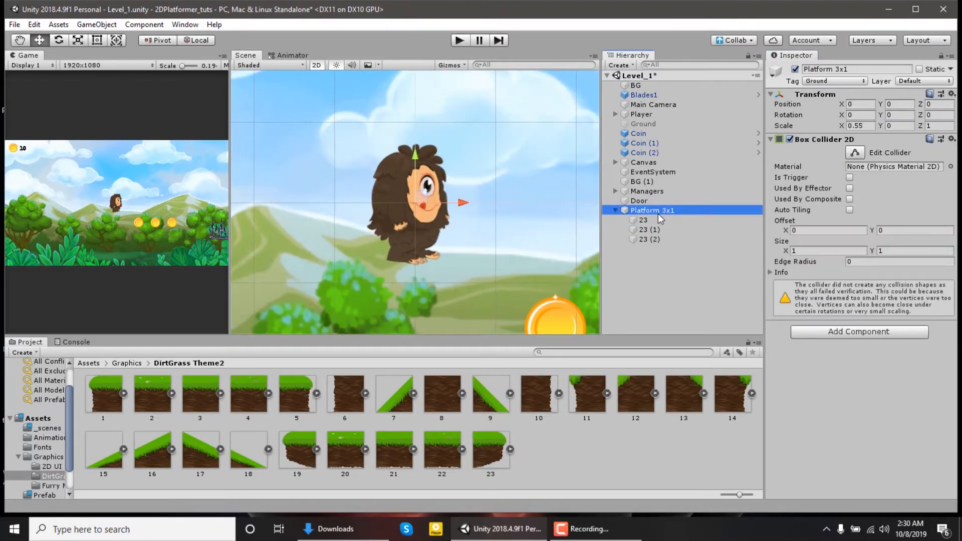
left_click(657, 217)
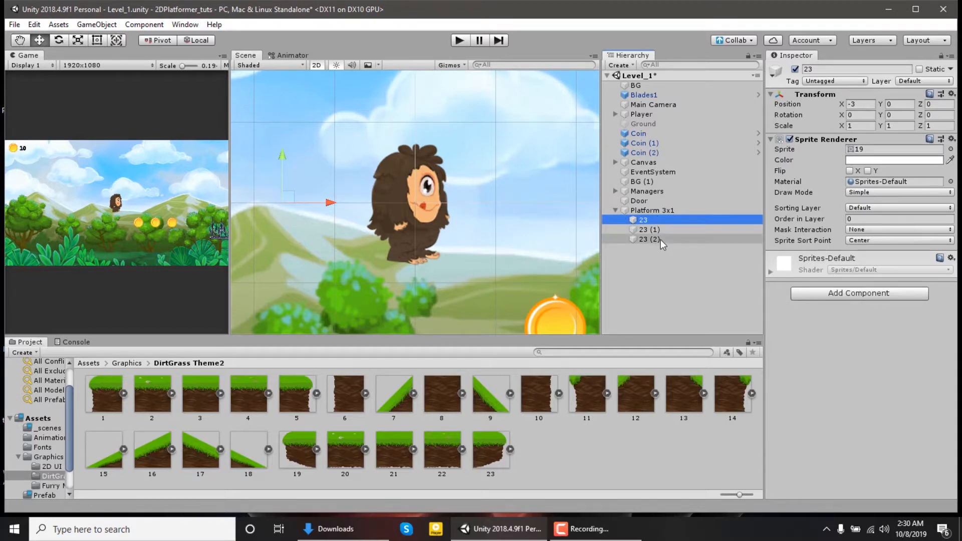
left_click(661, 240, "shift")
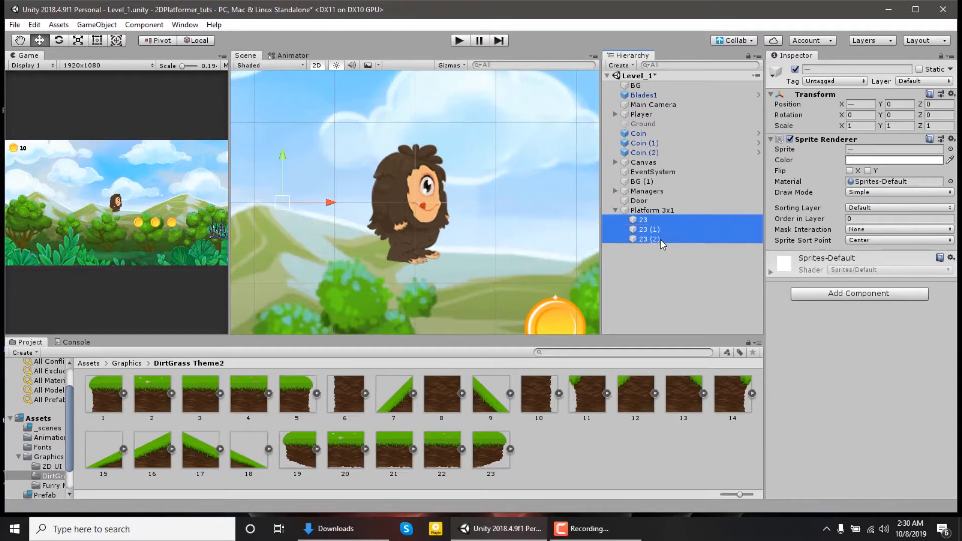
left_click(862, 220)
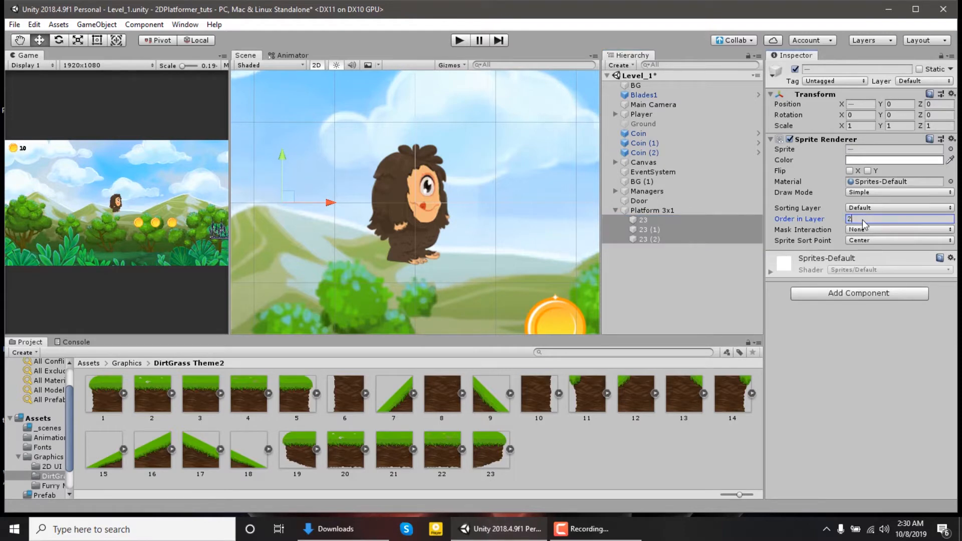
- Set the Y scale of Platform 3x1 to 0.55 and move it down to about Y -4.07
double_click(689, 210)
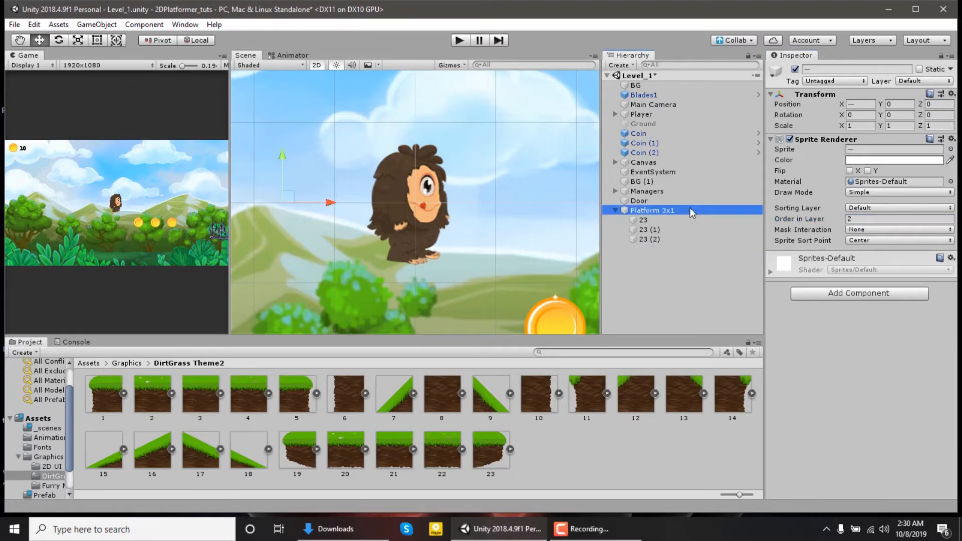
left_click(894, 127)
type("0.55")
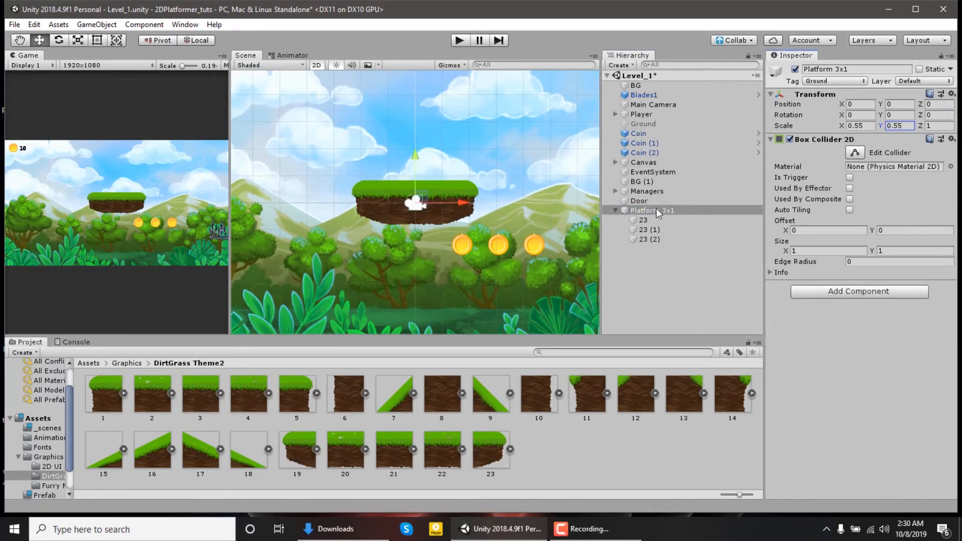
scroll(545, 205, "down", 2)
left_click_drag(439, 154, 459, 238)
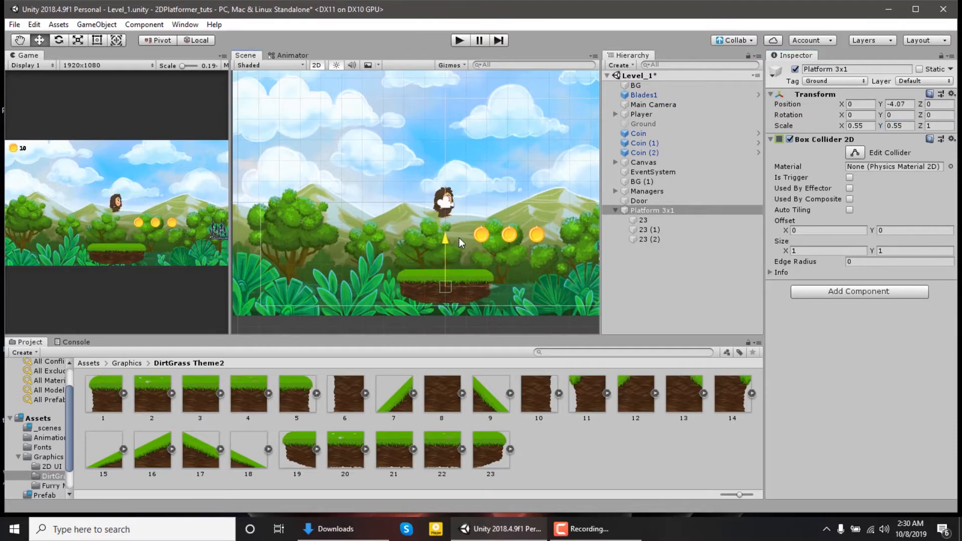
- Resize the Box Collider 2D of Platform 3x1 to about 7.67 by 2.31 so it fits the grass platform
double_click(680, 210)
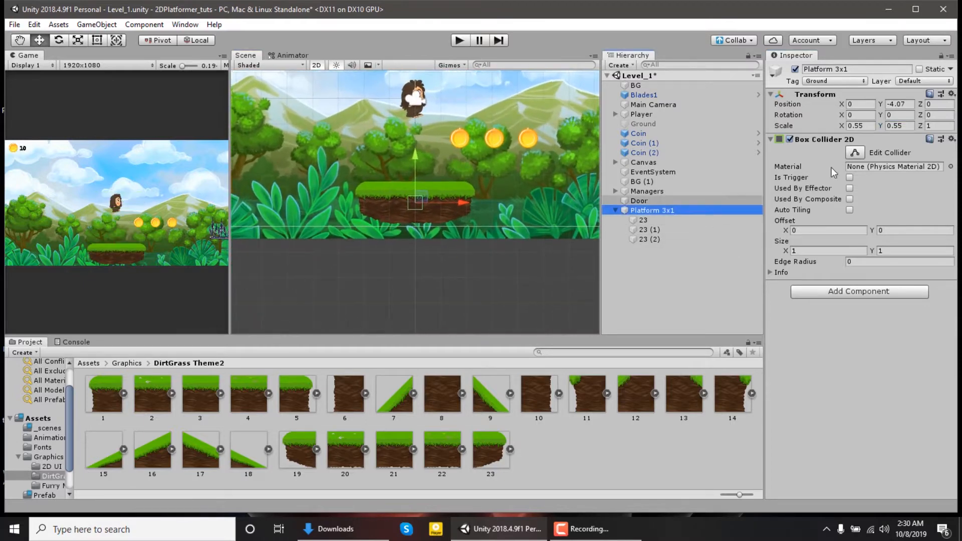
scroll(335, 226, "up", 4)
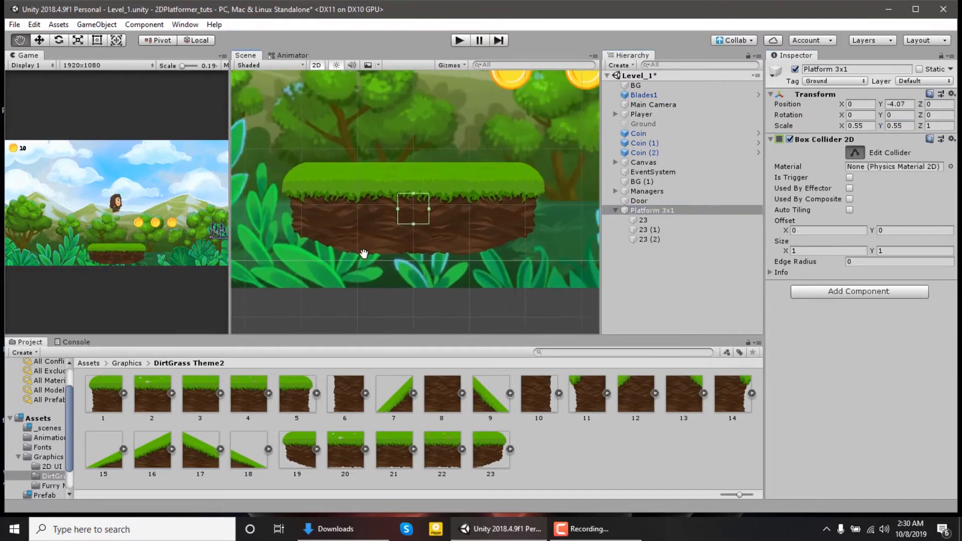
middle_click_drag(365, 253, 483, 261)
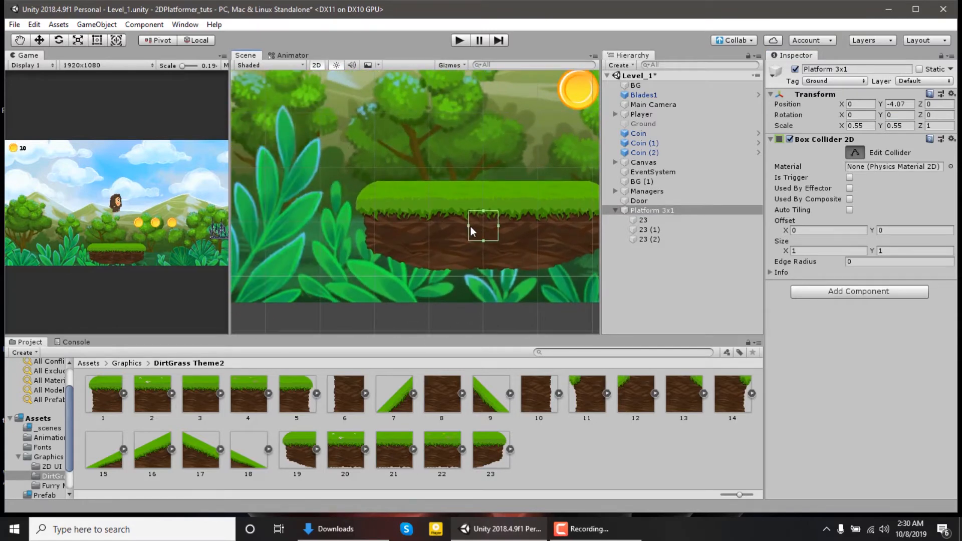
left_click_drag(469, 226, 364, 236)
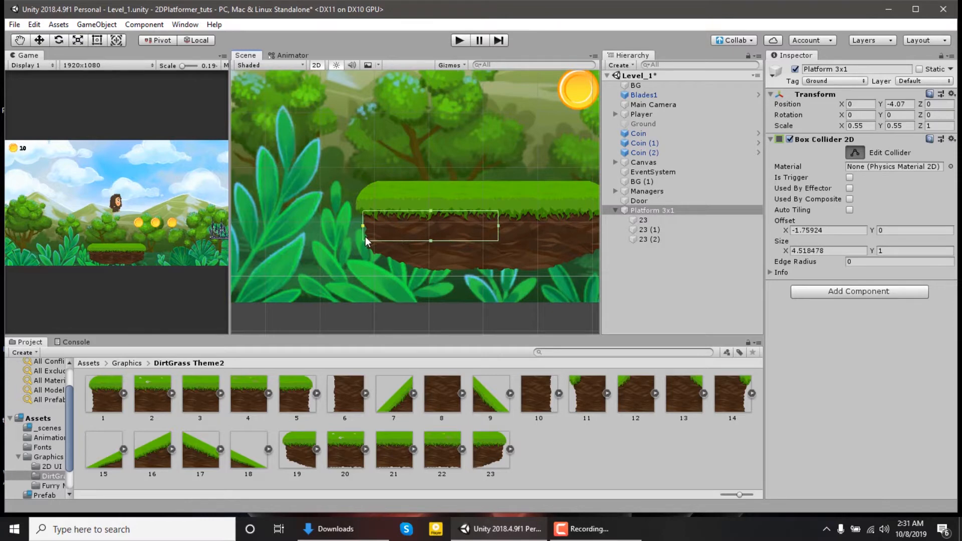
scroll(422, 228, "down", 3)
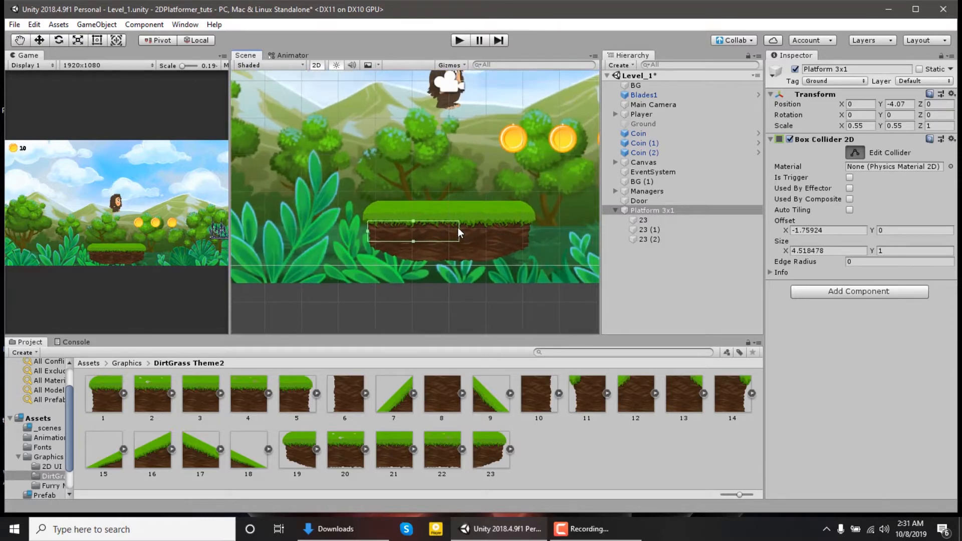
left_click_drag(460, 231, 523, 249)
left_click_drag(445, 241, 458, 254)
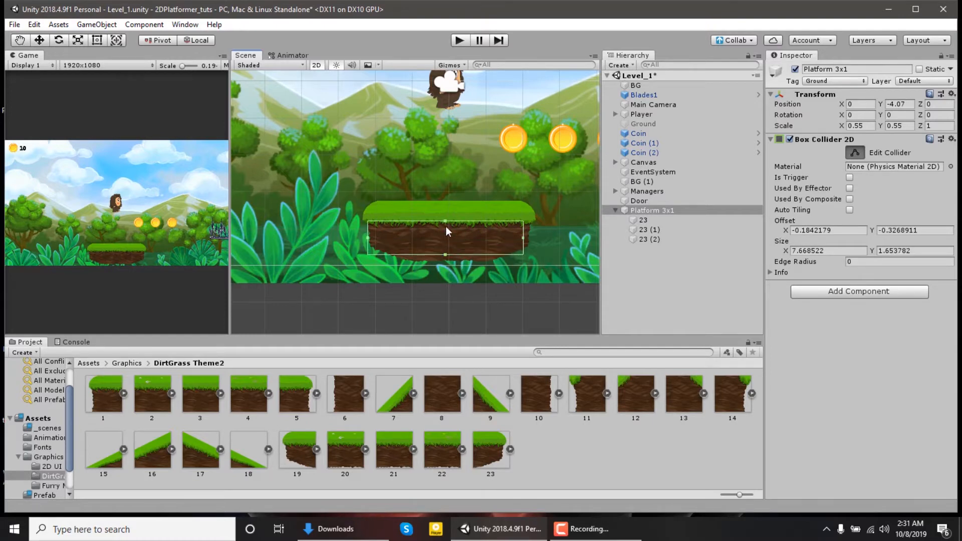
left_click_drag(446, 220, 446, 207)
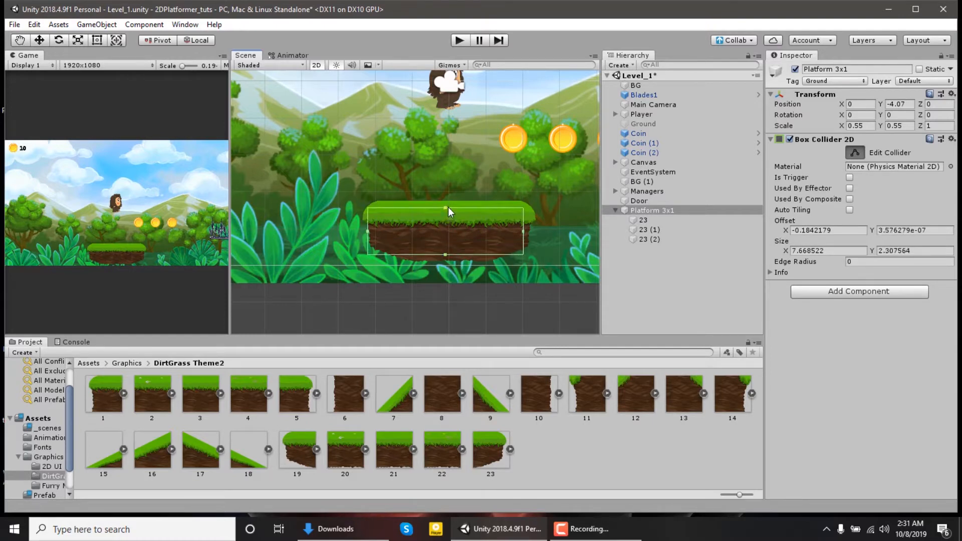
left_click(653, 210)
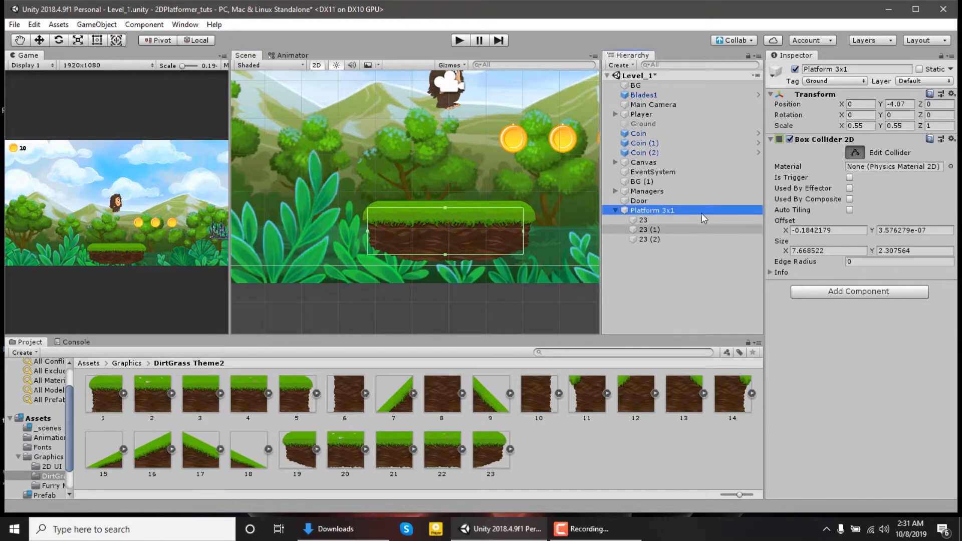
- Playtest the level by moving and jumping with the character around Platform 3x1, and stop play mode
left_click(459, 40)
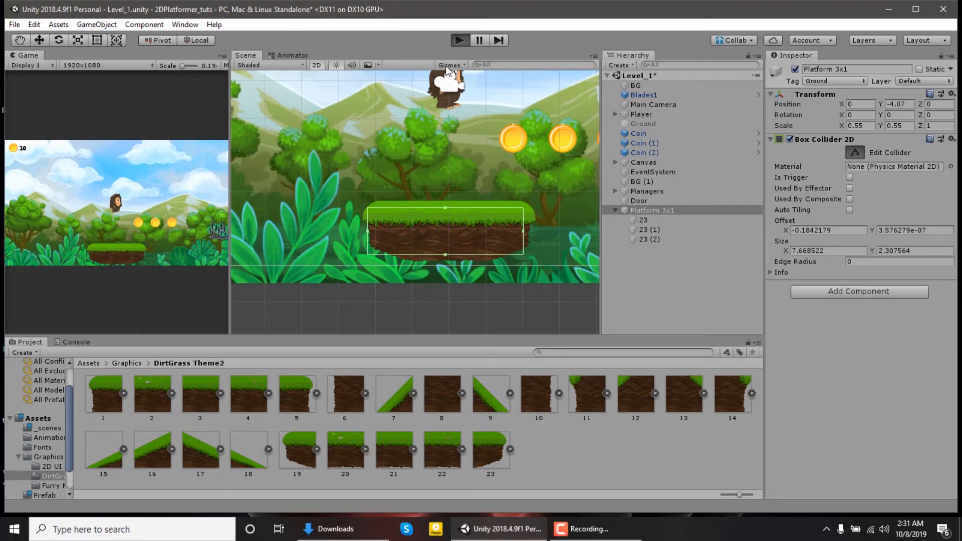
key("ctrl+p")
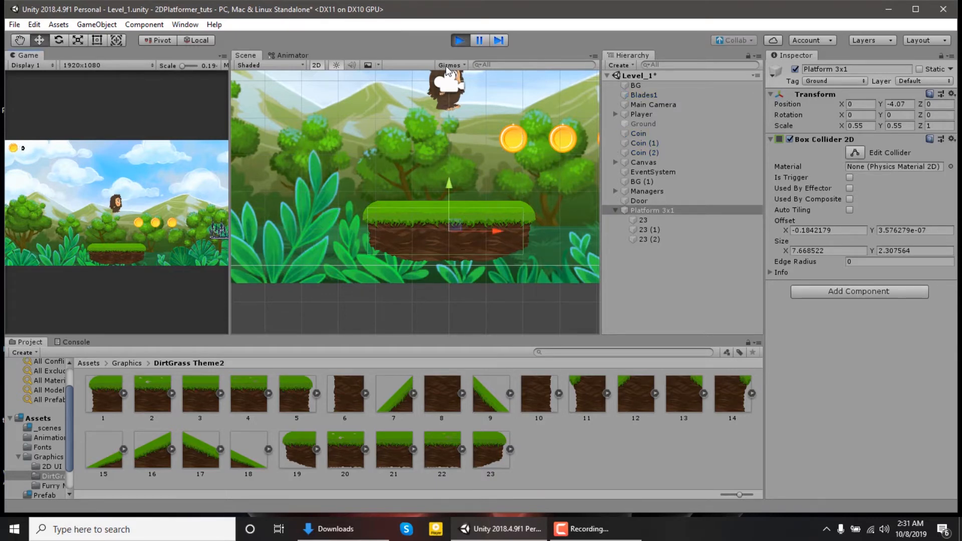
key("space")
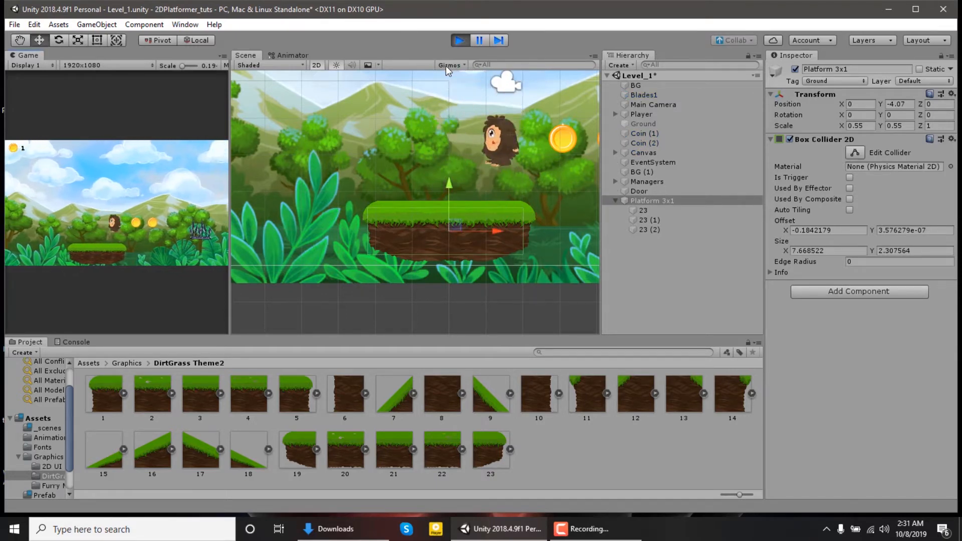
key("Left")
key("Right")
key("Left")
key("space")
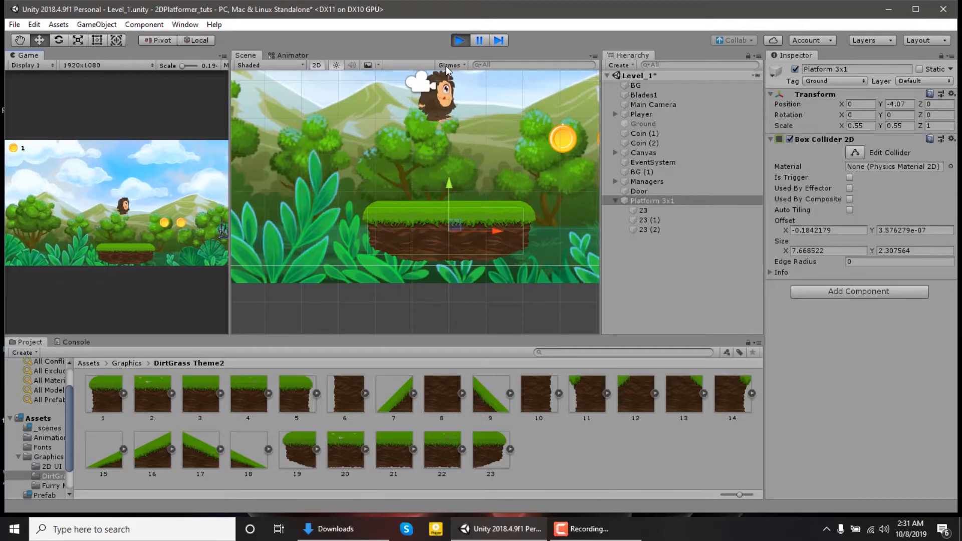
key("Right")
key("Left")
key("ctrl+p")
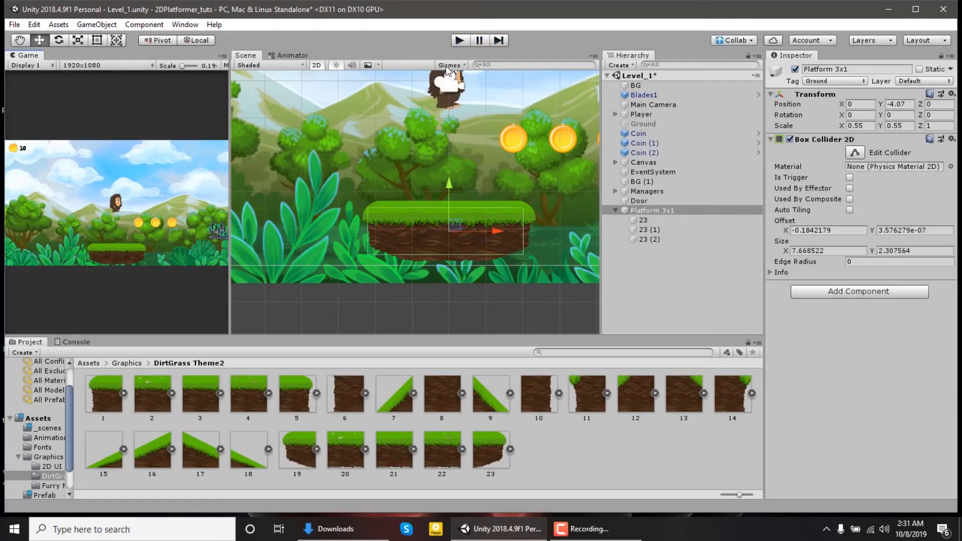
- Set Order in Layer to 0 for the three child tiles of Platform 3x1 and save the scene
left_click(646, 220)
left_click(649, 239, "shift")
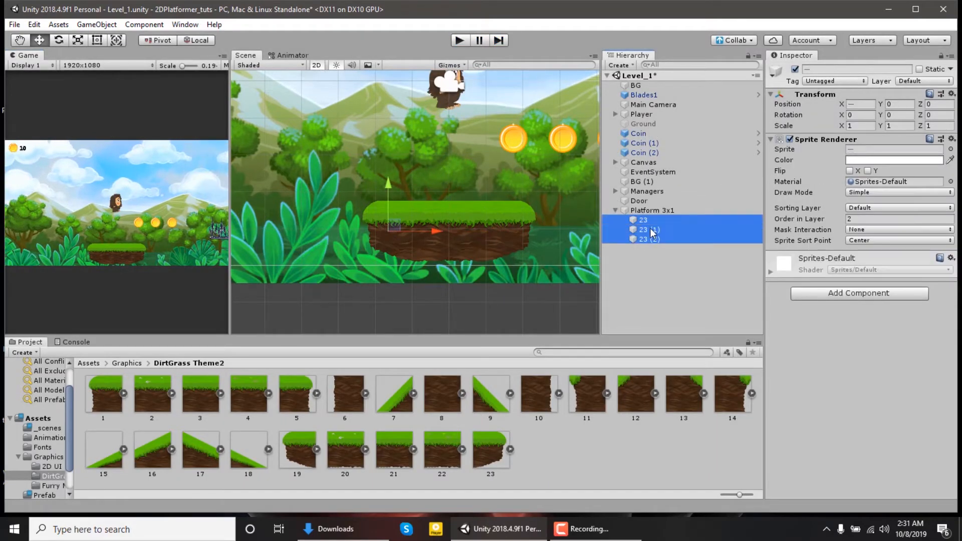
left_click(865, 220)
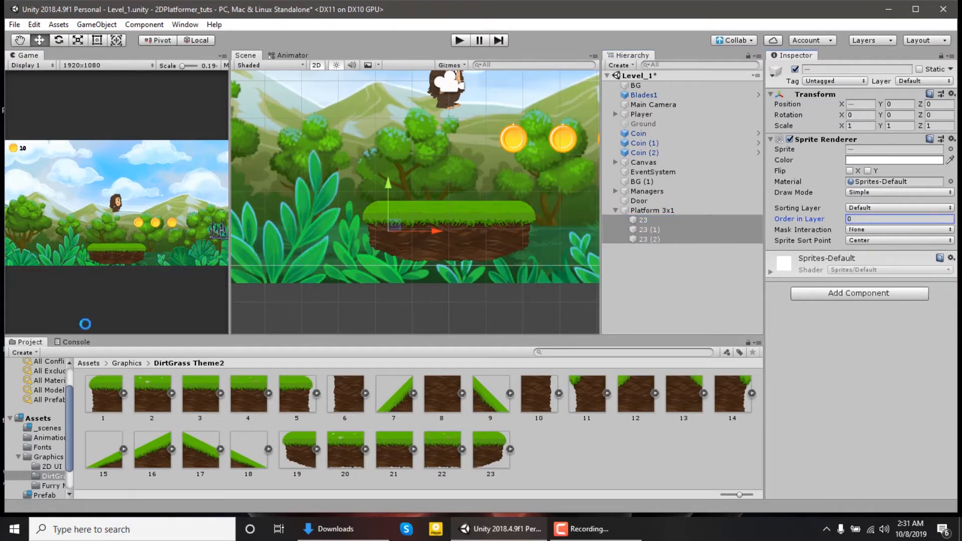
key("ctrl+s")
- Save Platform 3x1 as a prefab in the Prefab folder and delete its instance from the scene
left_click(50, 459)
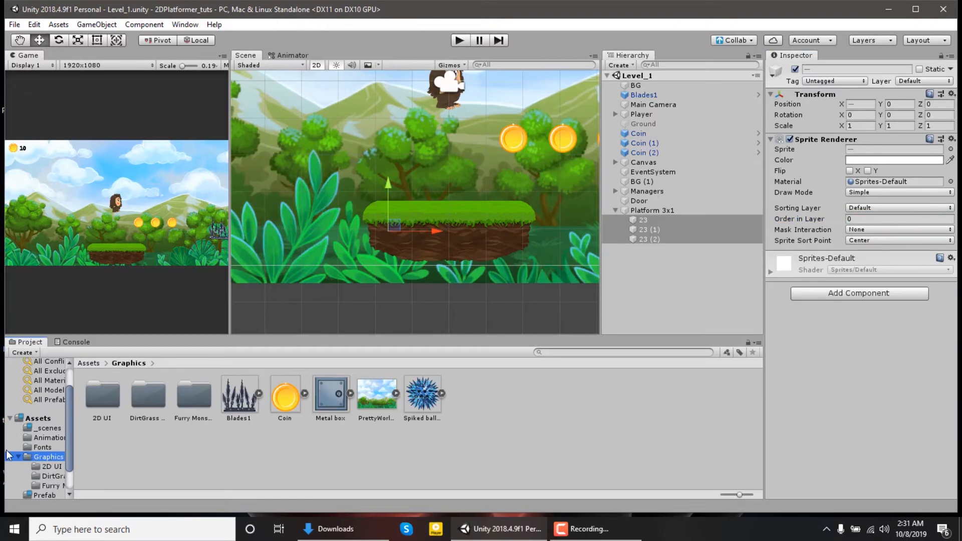
left_click(18, 457)
left_click(36, 466)
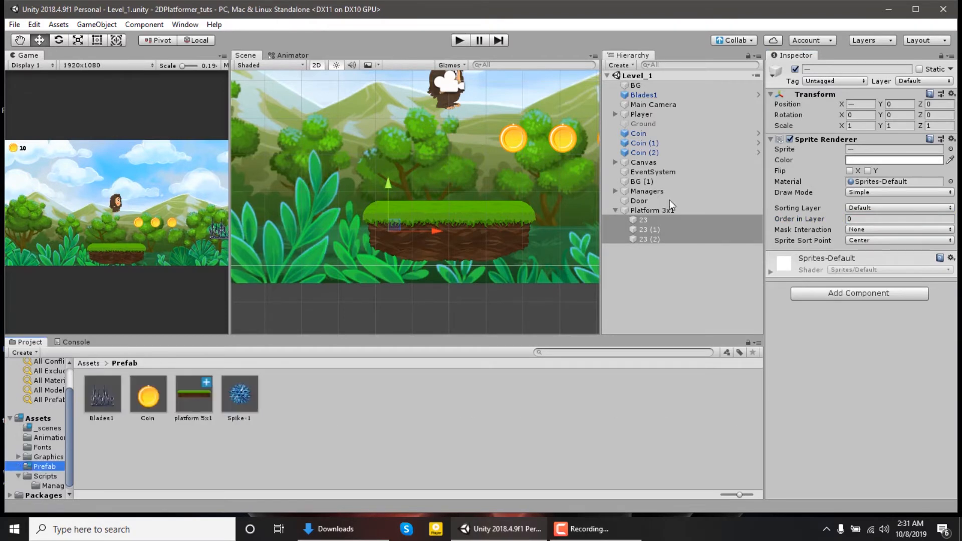
left_click_drag(666, 212, 451, 460)
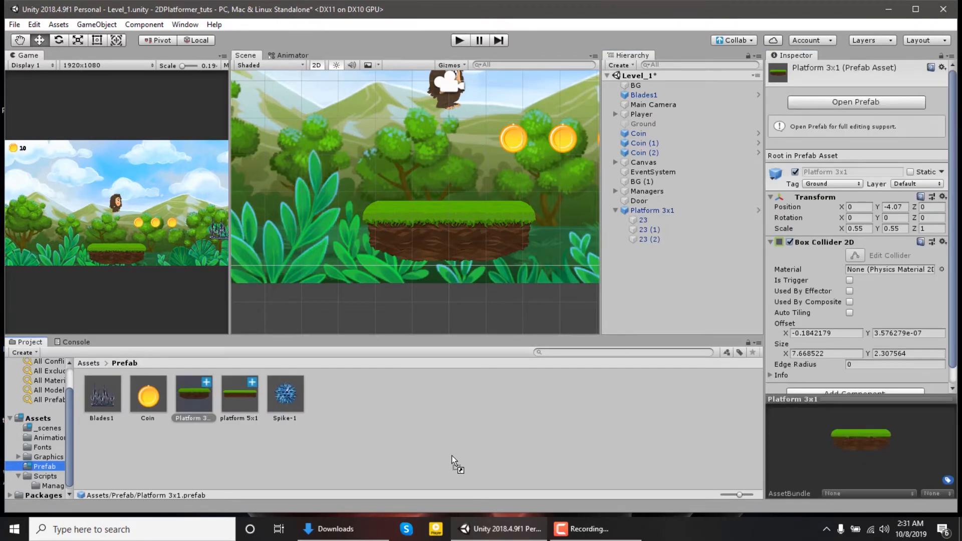
left_click(675, 211)
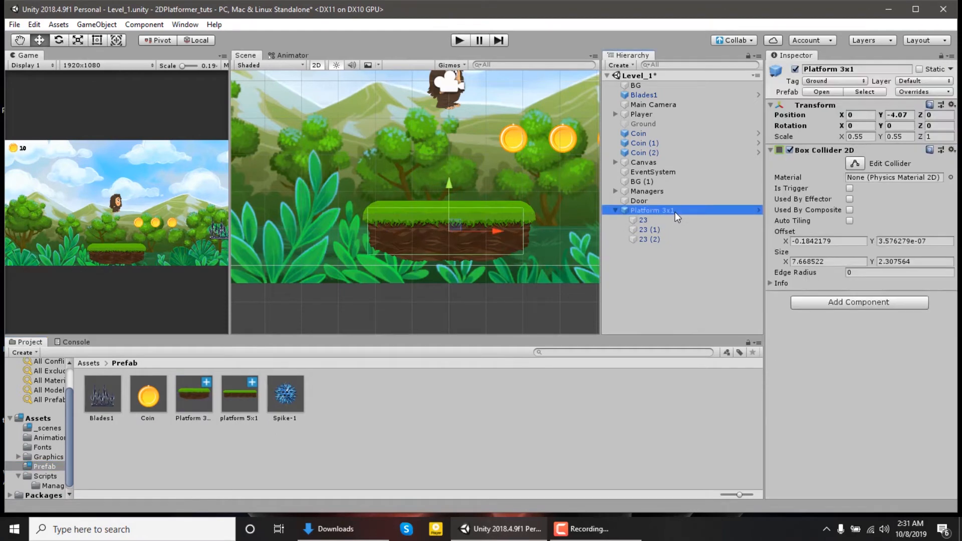
key("Delete")
- Create an empty game object, reset its transform and name it Platform 2x1
right_click(675, 211)
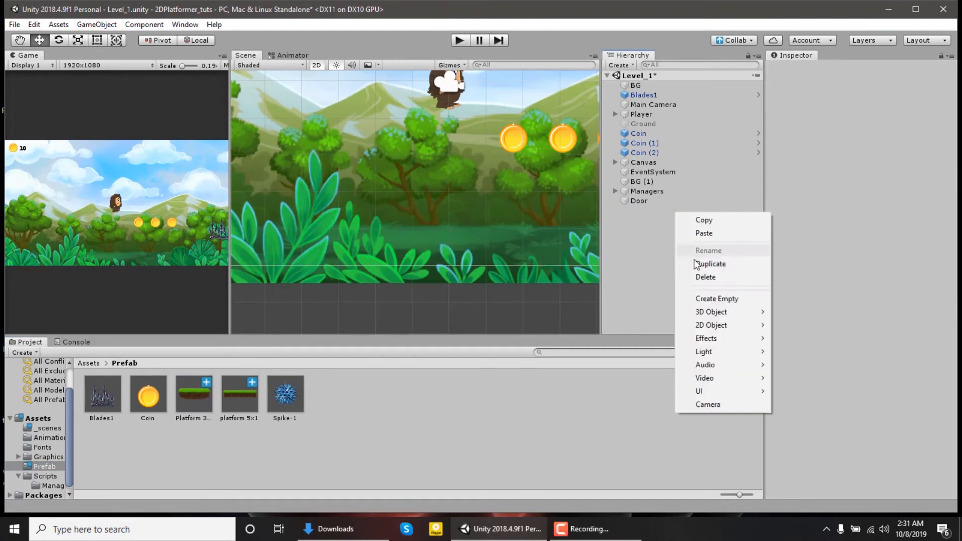
left_click(721, 298)
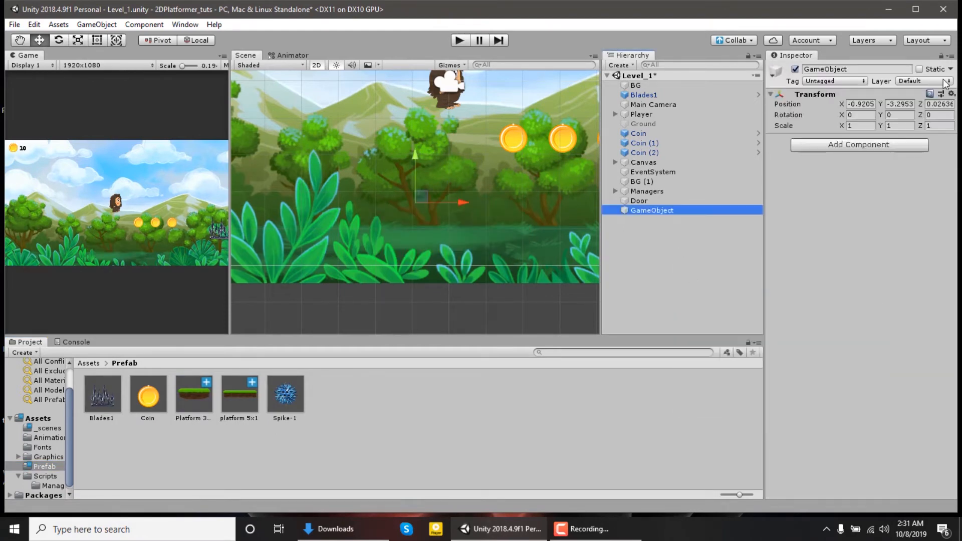
left_click(952, 95)
left_click(921, 103)
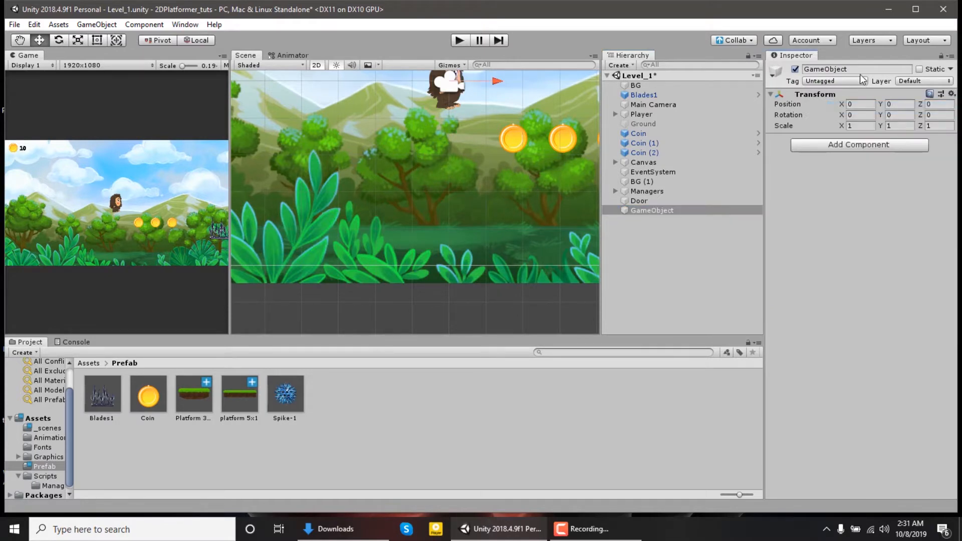
left_click(855, 69)
type("Platform 2x1")
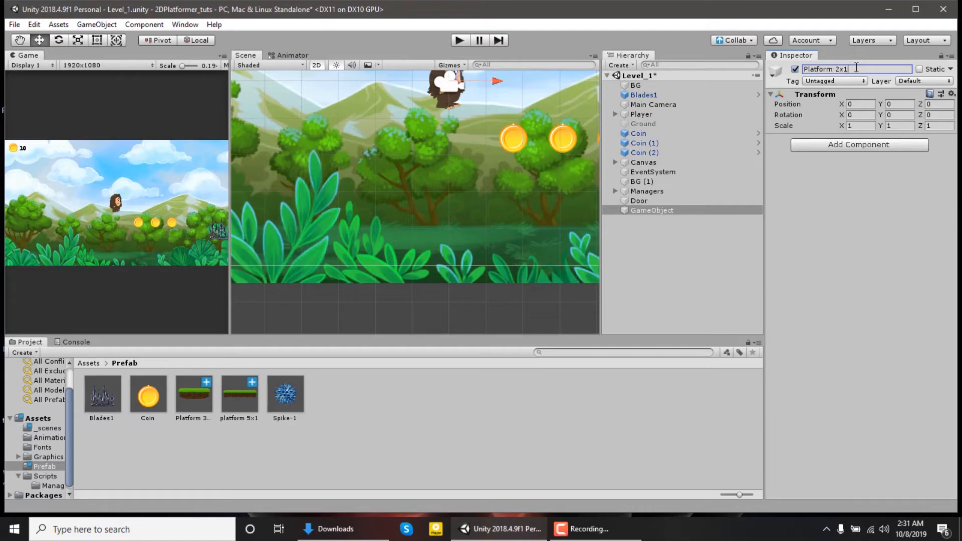
key("Return")
- Add DirtGrass Theme2 sprites 5 and 1 as children of Platform 2x1 and set the X position of sprite 5 to 3
left_click(47, 456)
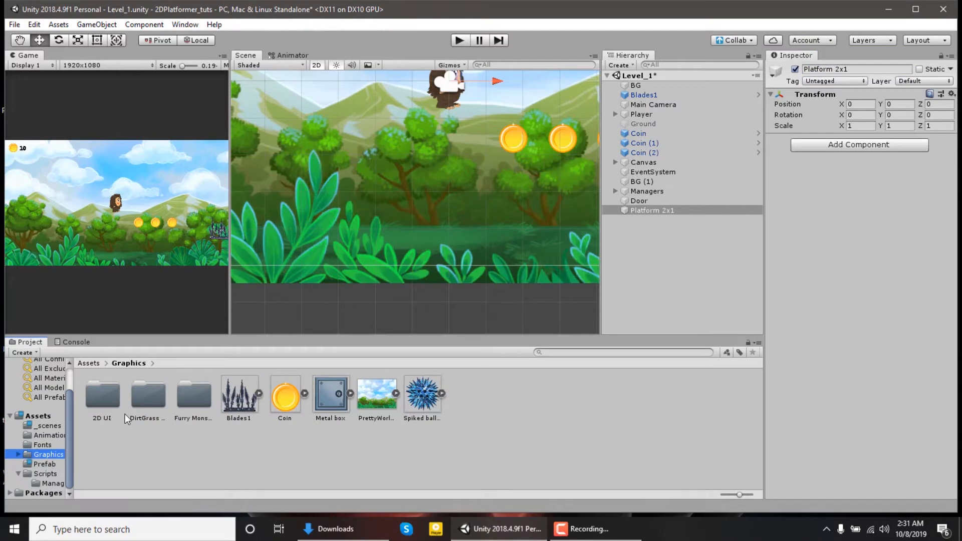
double_click(150, 407)
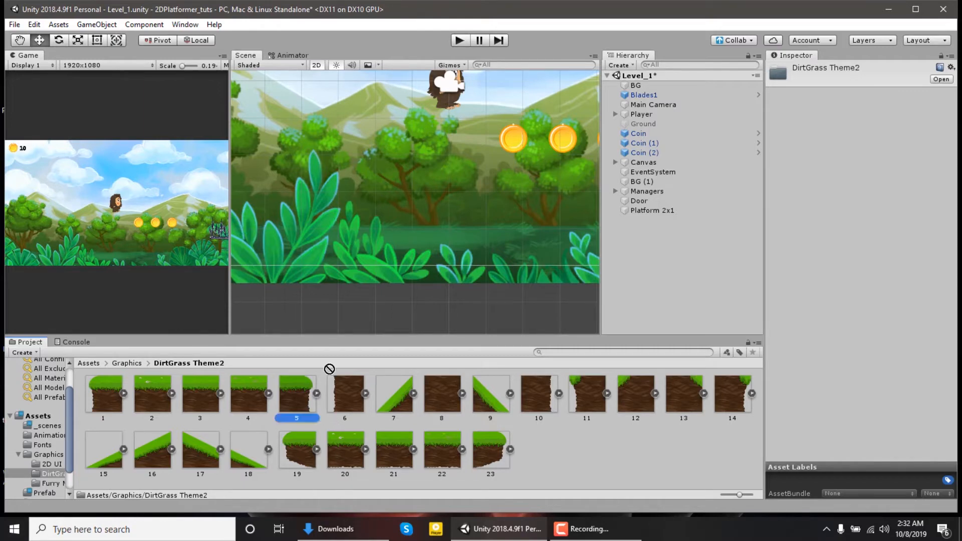
left_click_drag(329, 368, 654, 211)
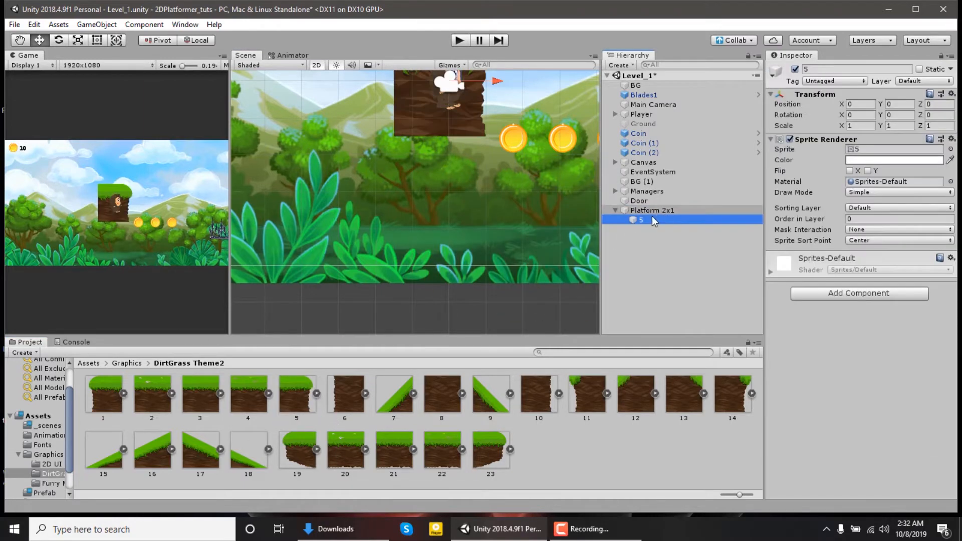
left_click_drag(122, 396, 651, 211)
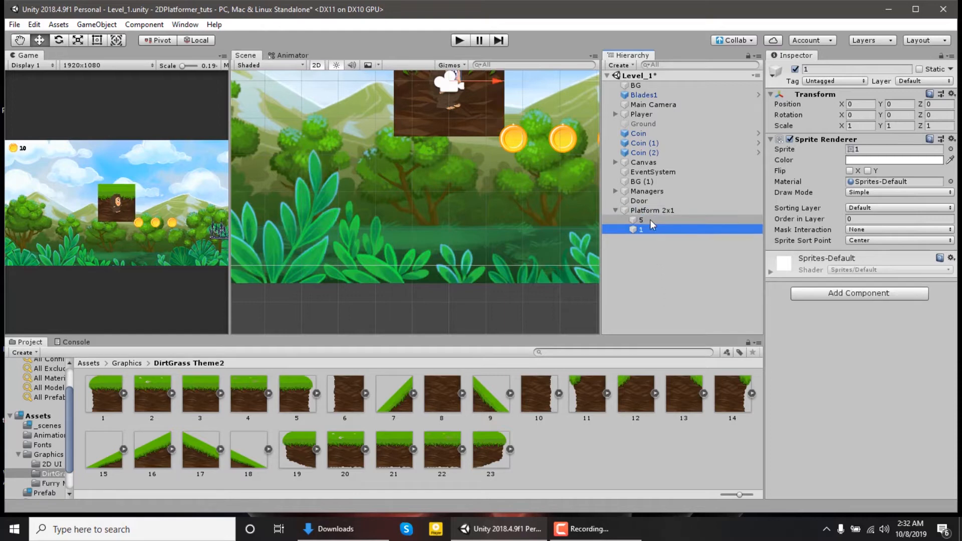
left_click(858, 104)
type("3")
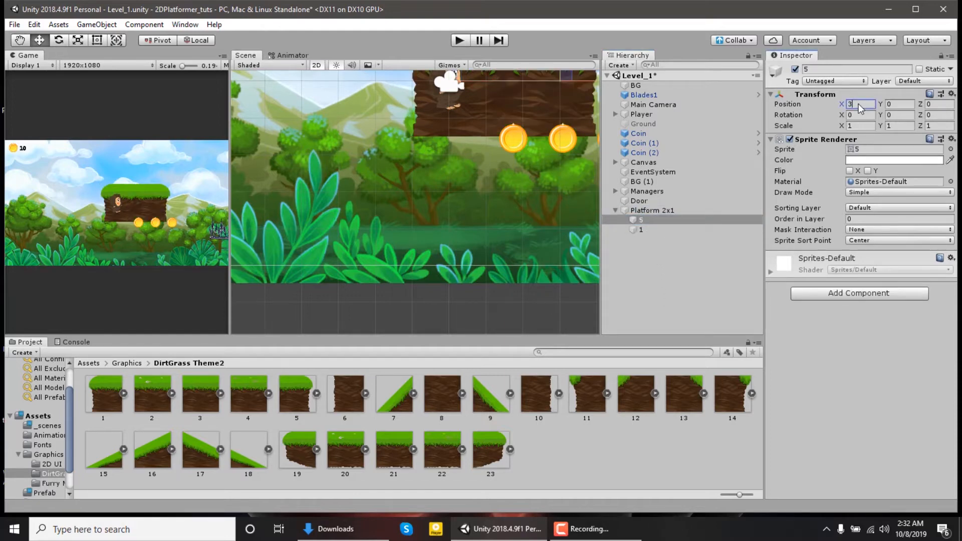
- Set the X and Y scale of Platform 2x1 to 0.55 and move it down to about Y -2.53
double_click(651, 210)
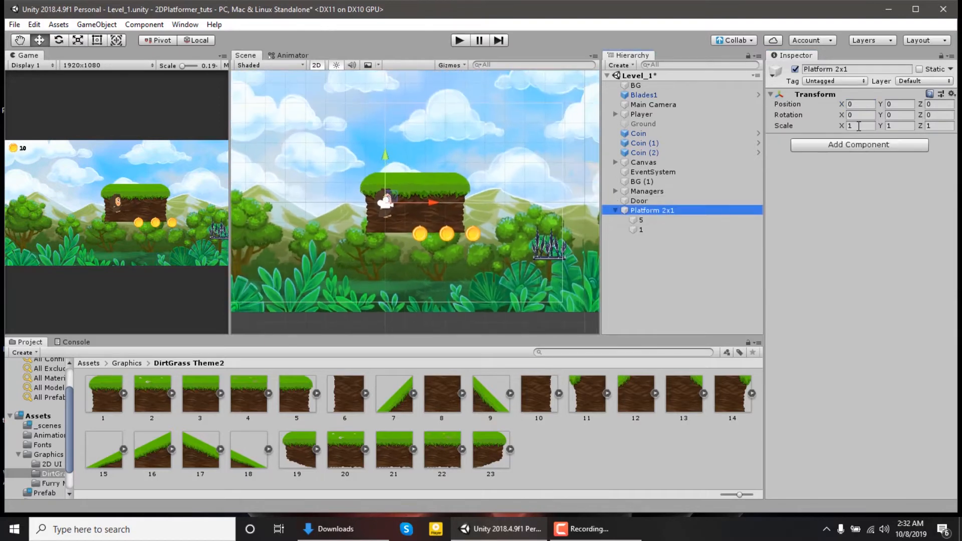
left_click(859, 126)
type("0.55")
key("Tab")
type("0.55")
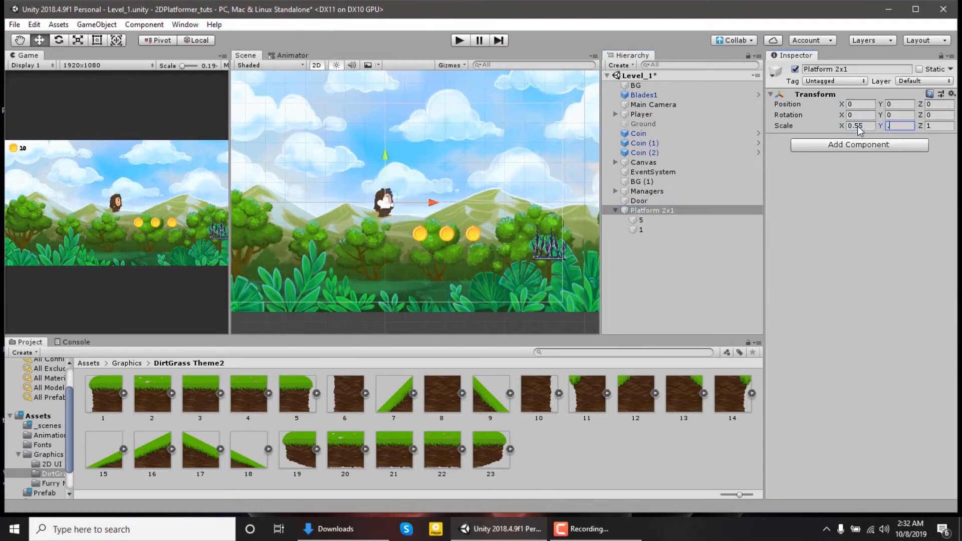
double_click(633, 211)
left_click_drag(385, 156, 385, 248)
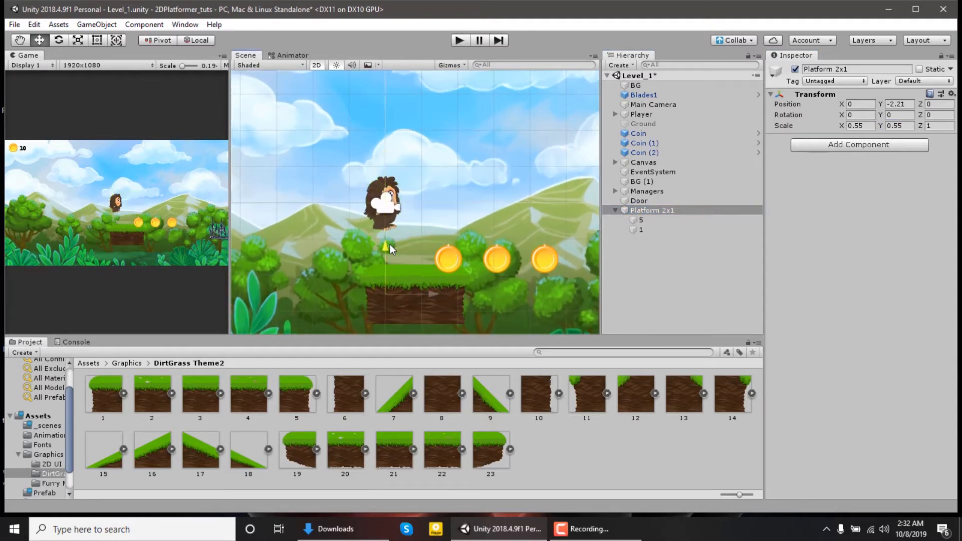
- Add a Box Collider 2D to Platform 2x1 and assign it the Ground tag
left_click(903, 148)
key("BackSpace")
key("BackSpace")
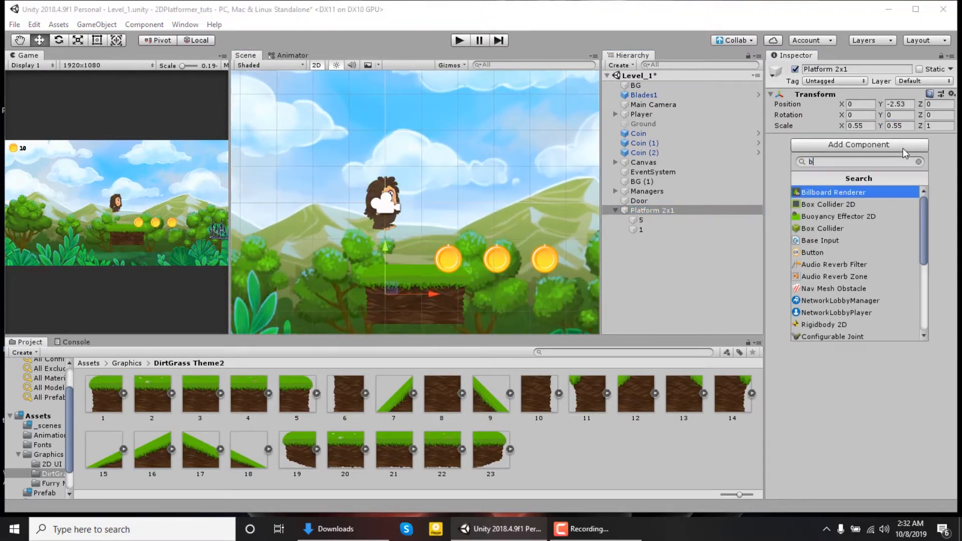
type("ox")
key("Return")
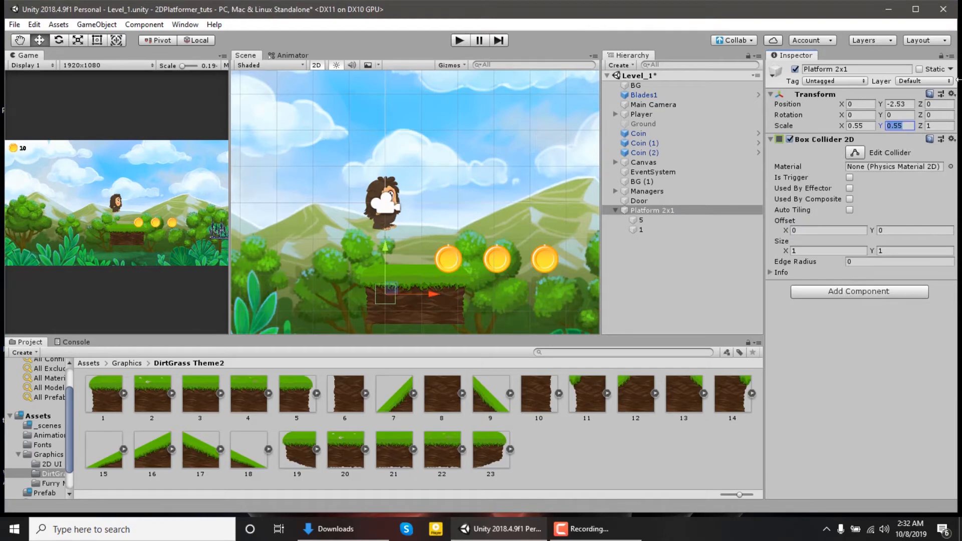
left_click(846, 82)
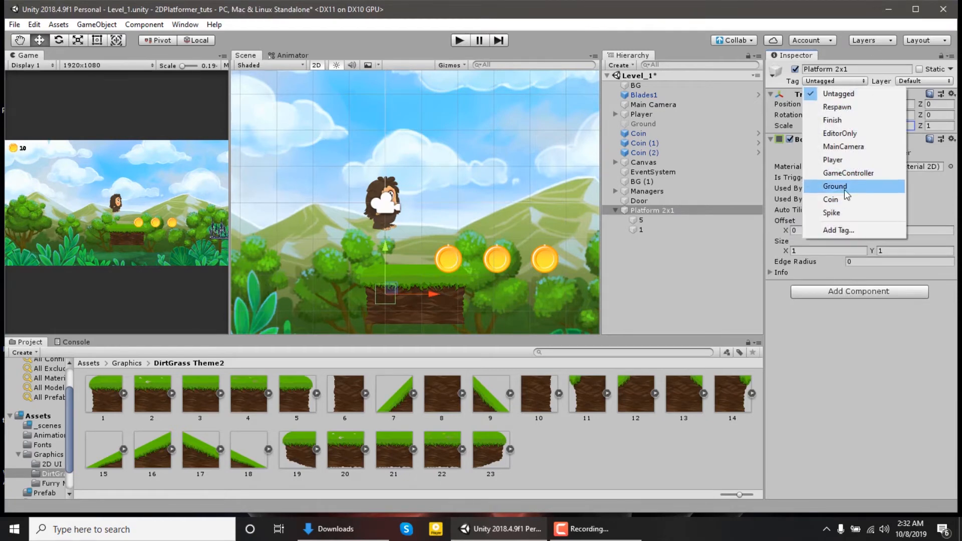
left_click(851, 189)
- Resize the Box Collider 2D of Platform 2x1 to about 4.52 by 2.73 so it fits the grass platform
scroll(420, 209, "up", 5)
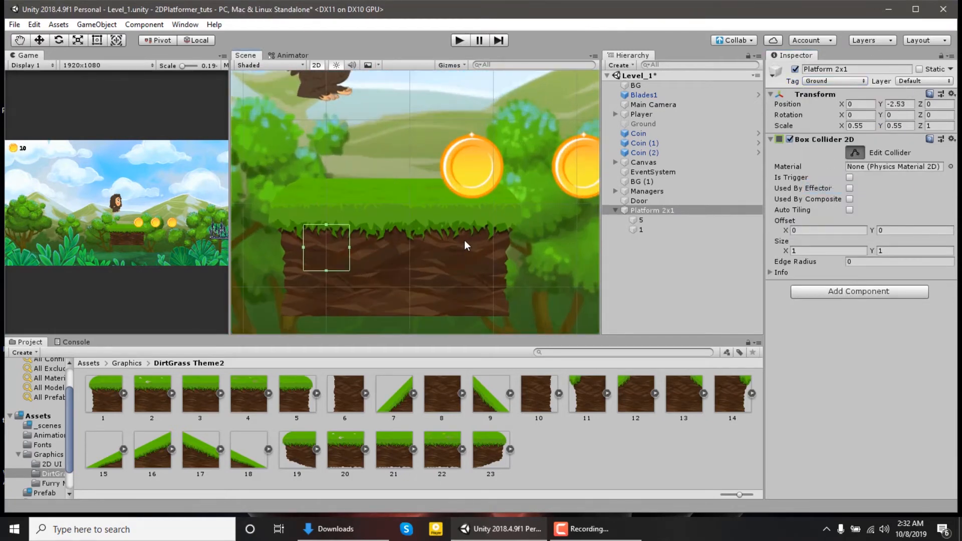
left_click_drag(350, 249, 503, 265)
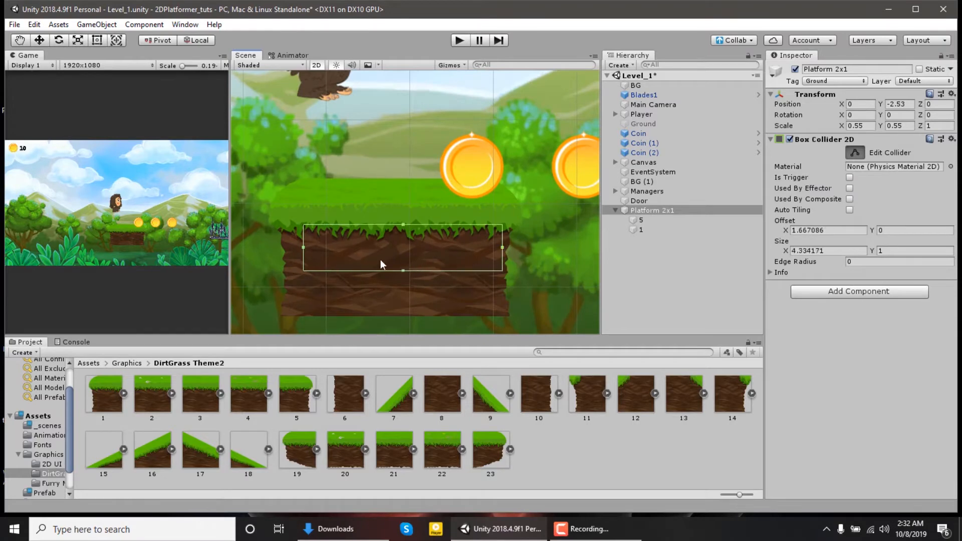
left_click_drag(299, 247, 290, 248)
left_click(399, 285)
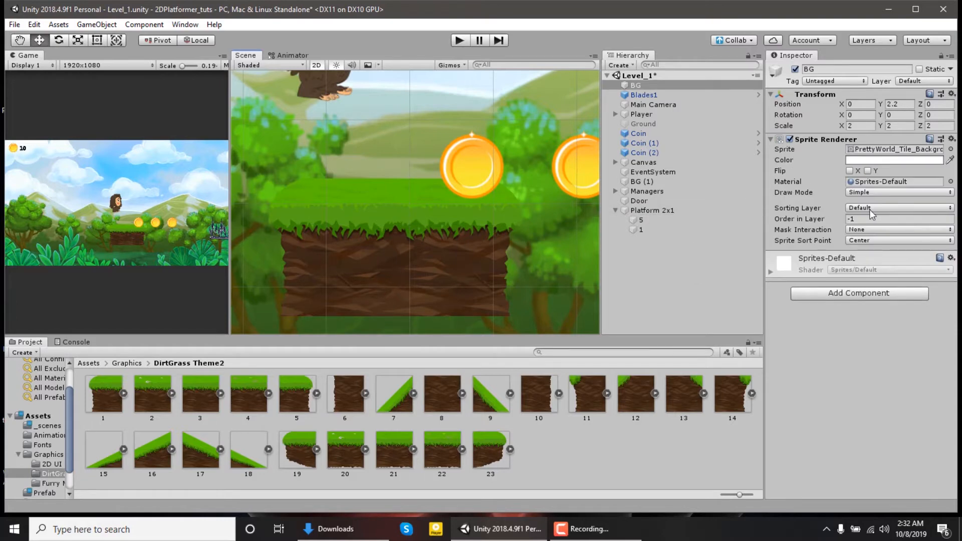
left_click(658, 208)
left_click(855, 152)
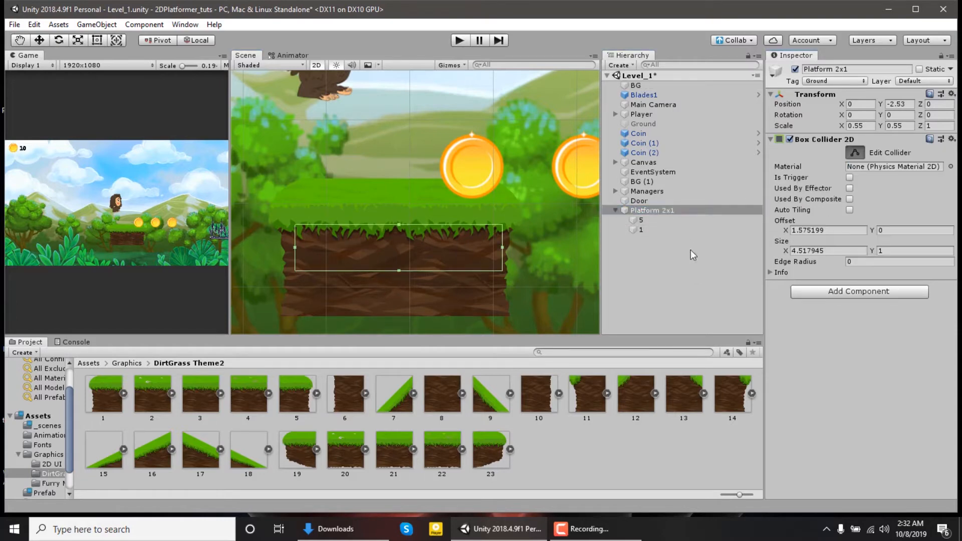
left_click_drag(399, 271, 400, 311)
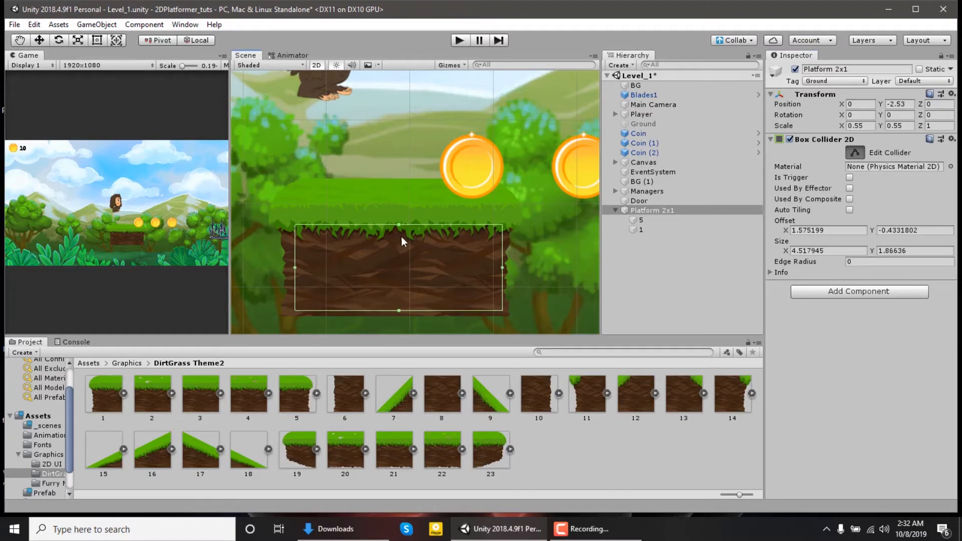
left_click(398, 219)
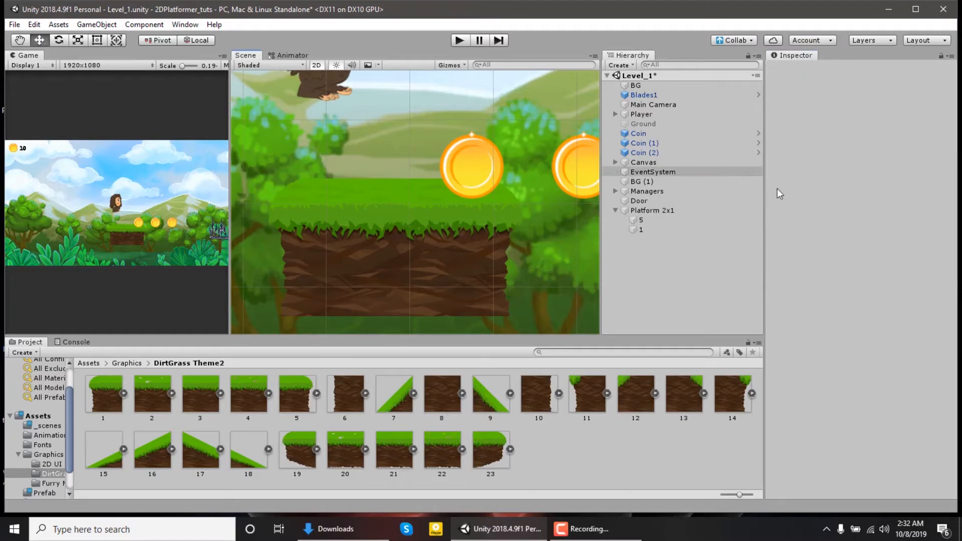
left_click(661, 210)
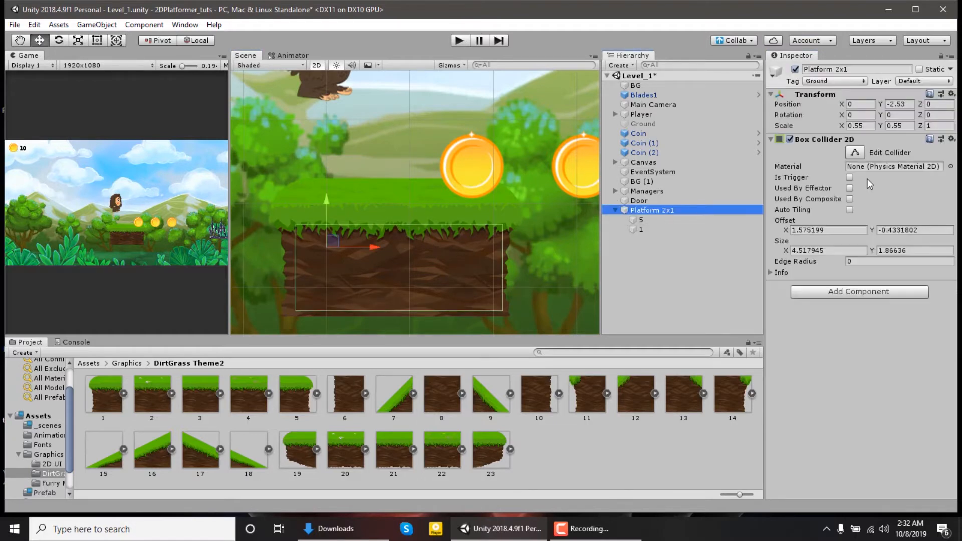
left_click(860, 153)
left_click_drag(398, 224, 406, 184)
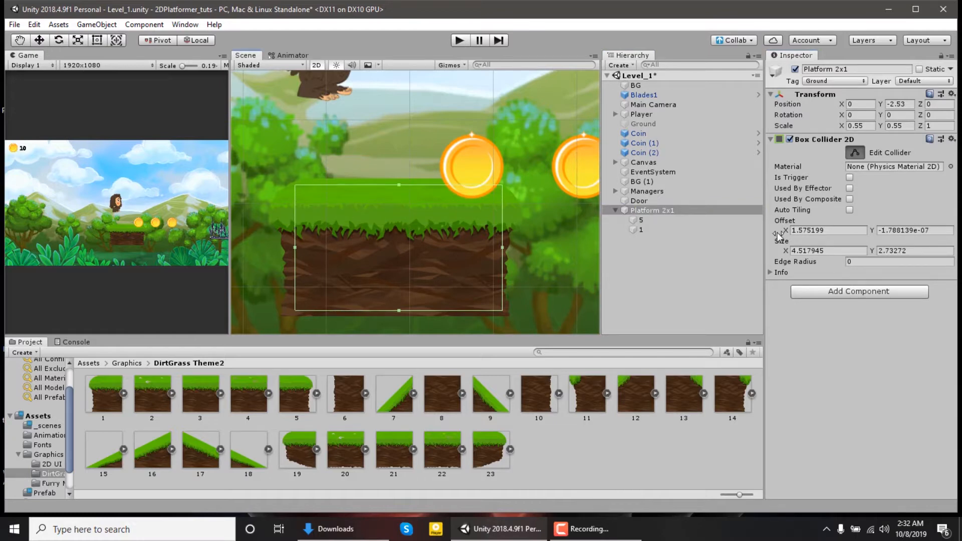
- Save Platform 2x1 as a prefab in the Prefab folder, then remove its instance from the scene
left_click(48, 454)
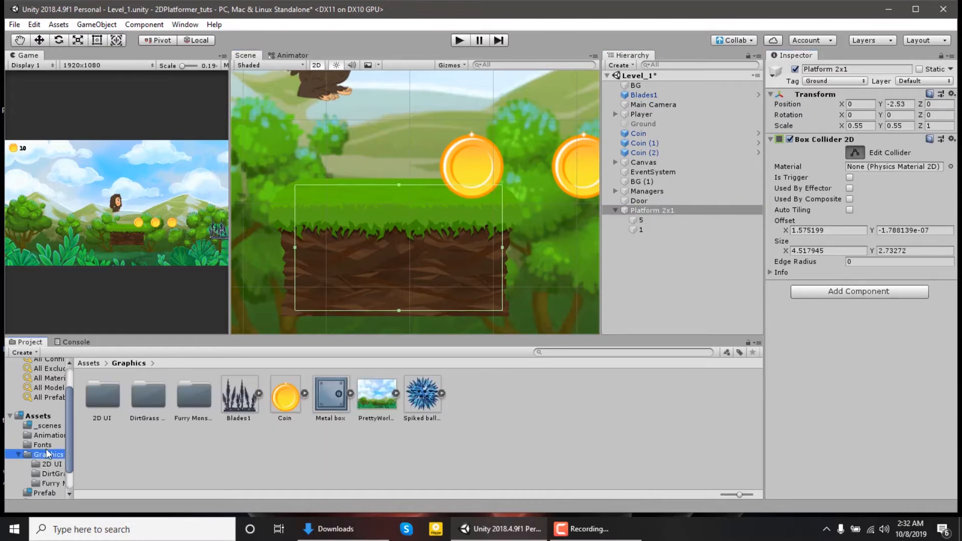
left_click(49, 492)
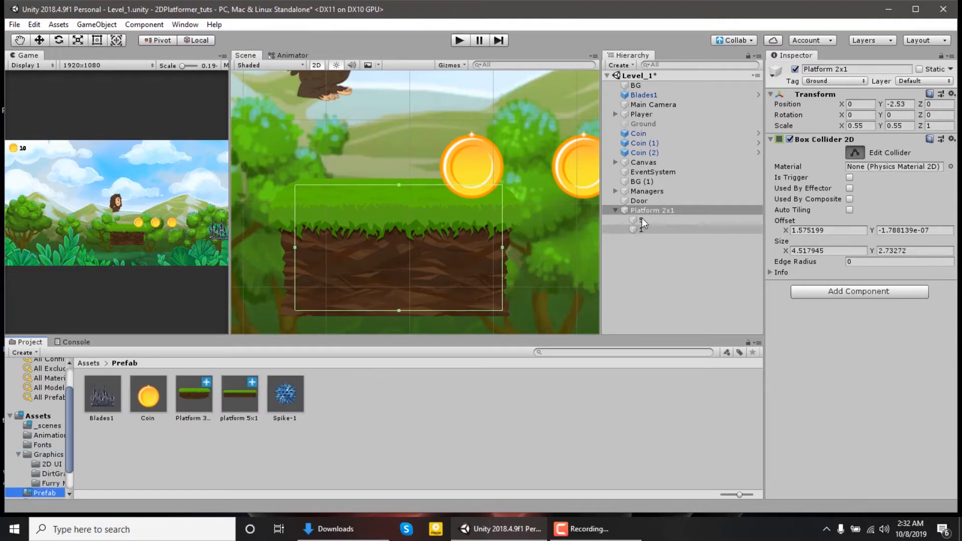
left_click_drag(645, 213, 496, 445)
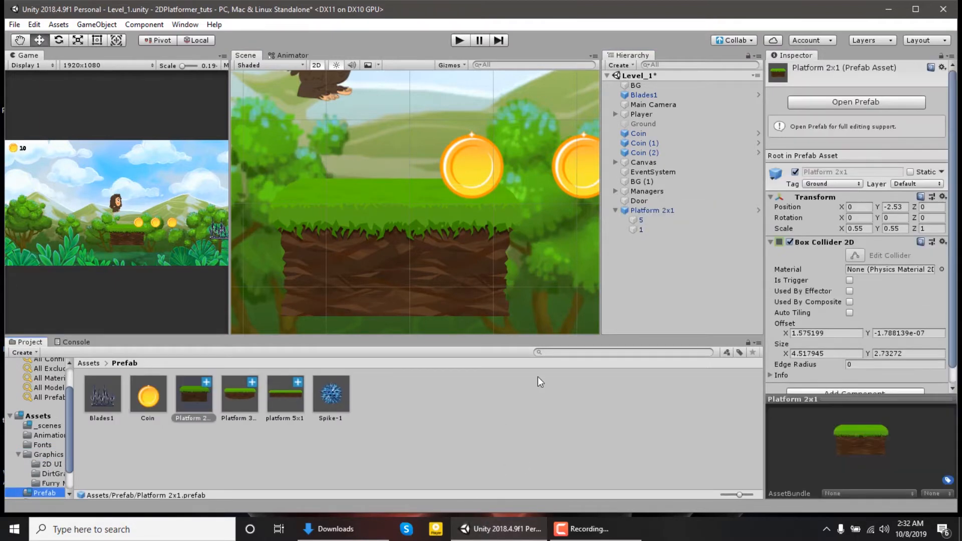
left_click(663, 210)
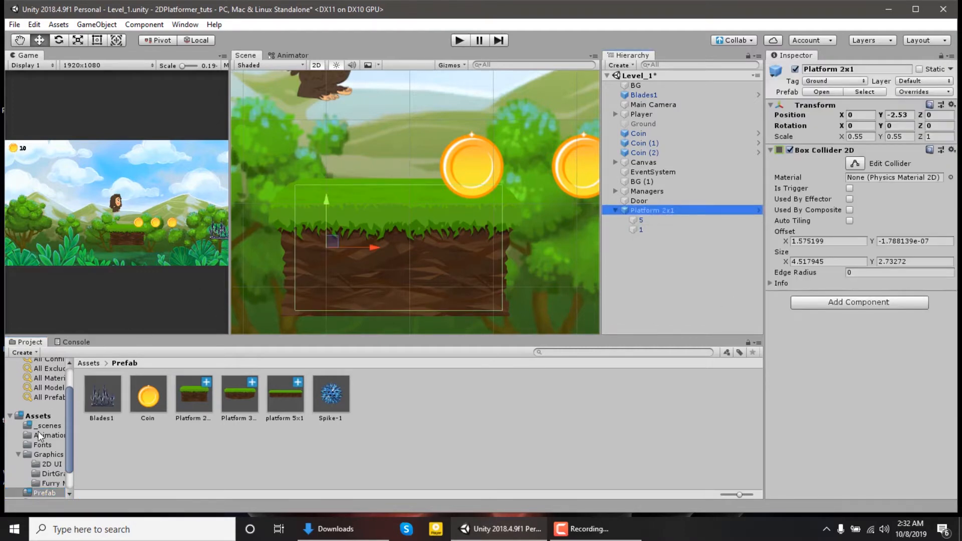
left_click(40, 455)
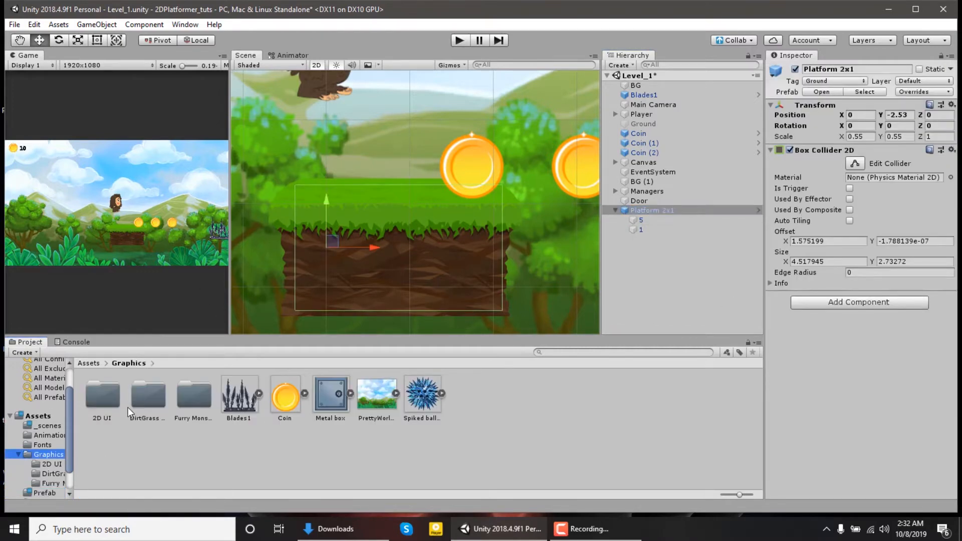
double_click(149, 405)
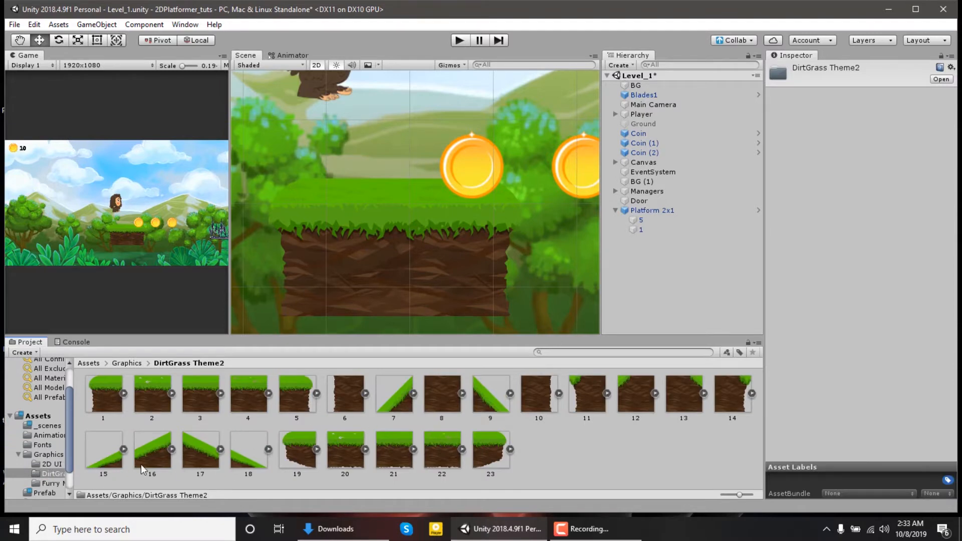
left_click(680, 212)
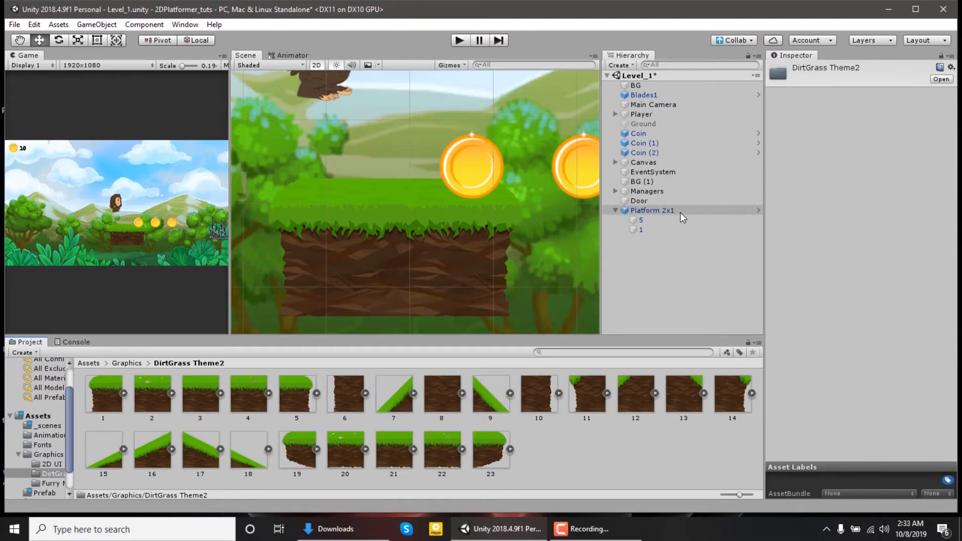
key("Delete")
- Create an empty game object in the scene, reset its transform, and name it "Platfrom Triangle"
right_click(646, 253)
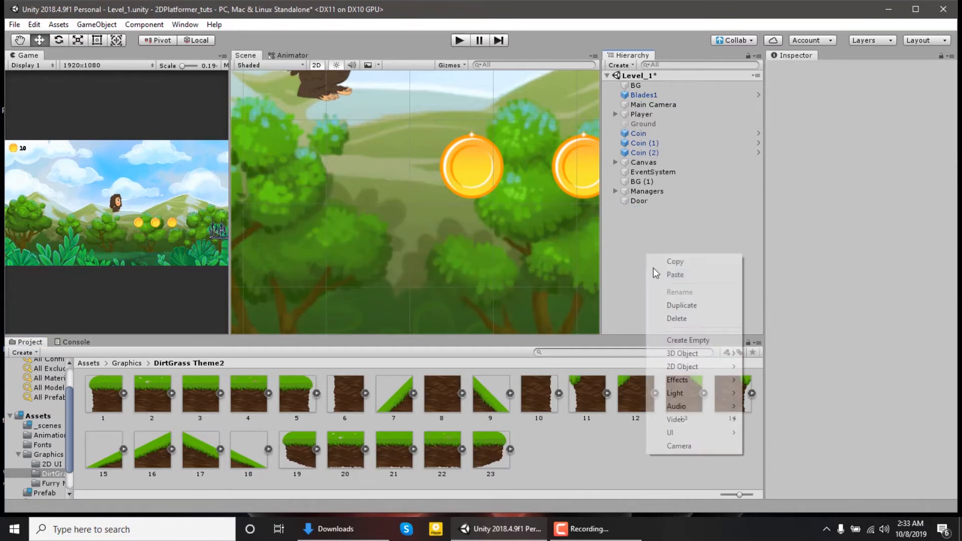
left_click(689, 341)
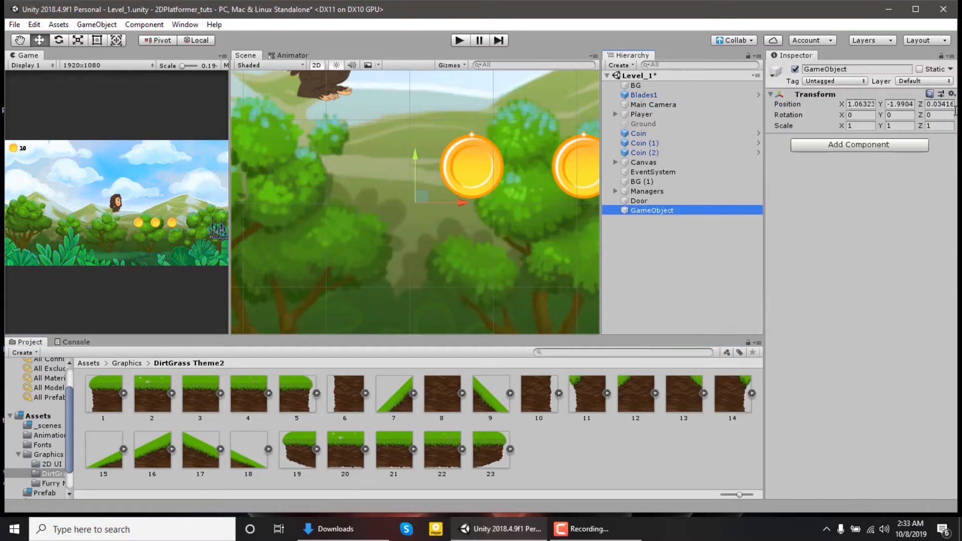
left_click(951, 94)
left_click(924, 105)
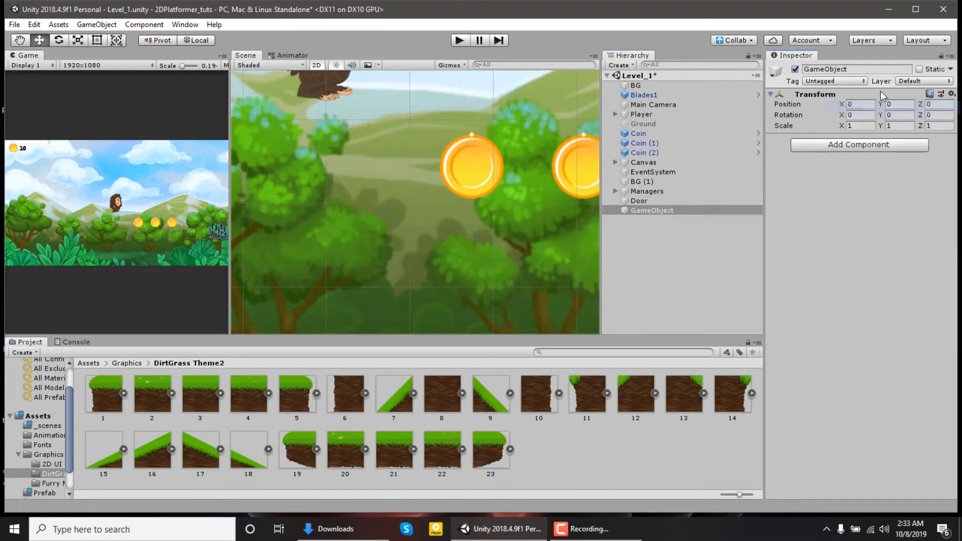
left_click(873, 70)
key("BackSpace")
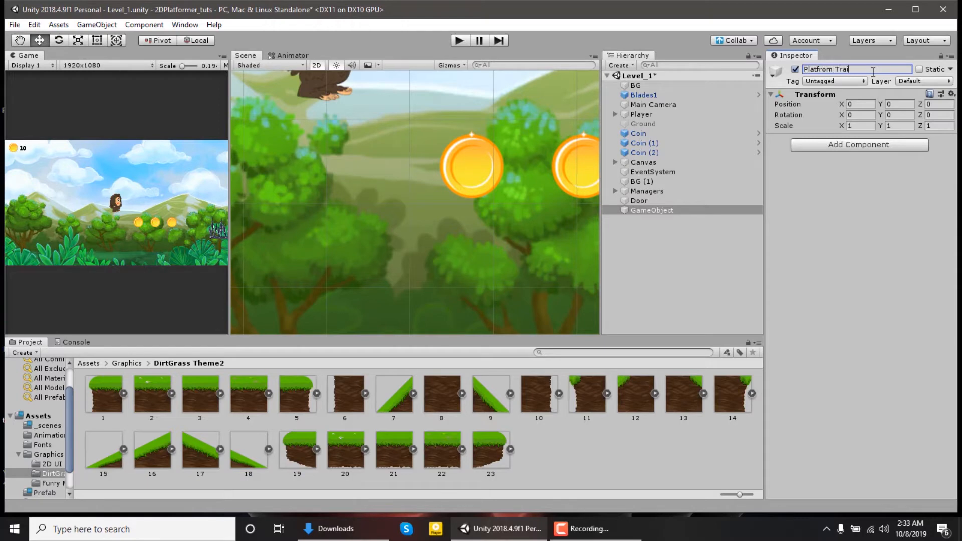
type("Platfrom Triangle")
key("Return")
- Add DirtGrass sprites 17, 18, 16 and 15 as children of Platfrom Triangle
left_click_drag(200, 454, 659, 210)
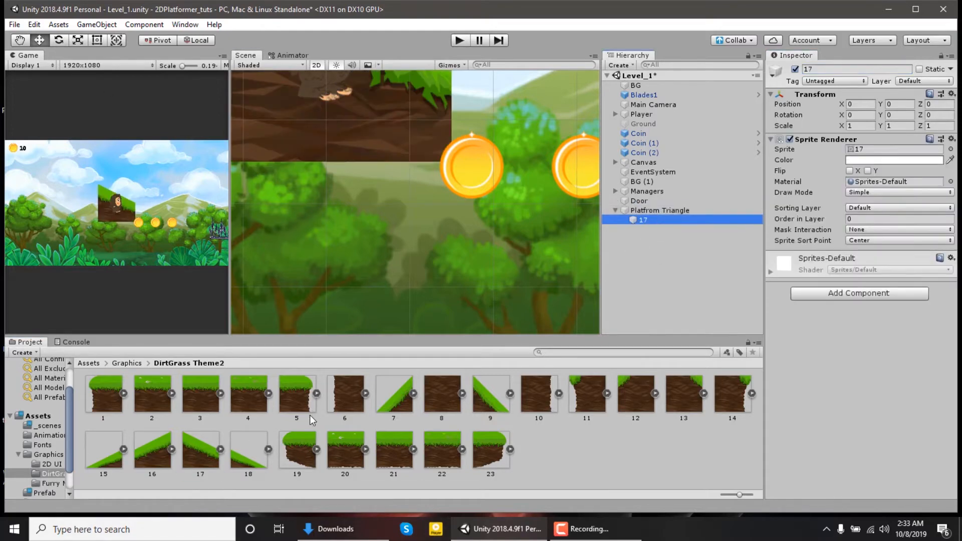
left_click_drag(248, 450, 690, 209)
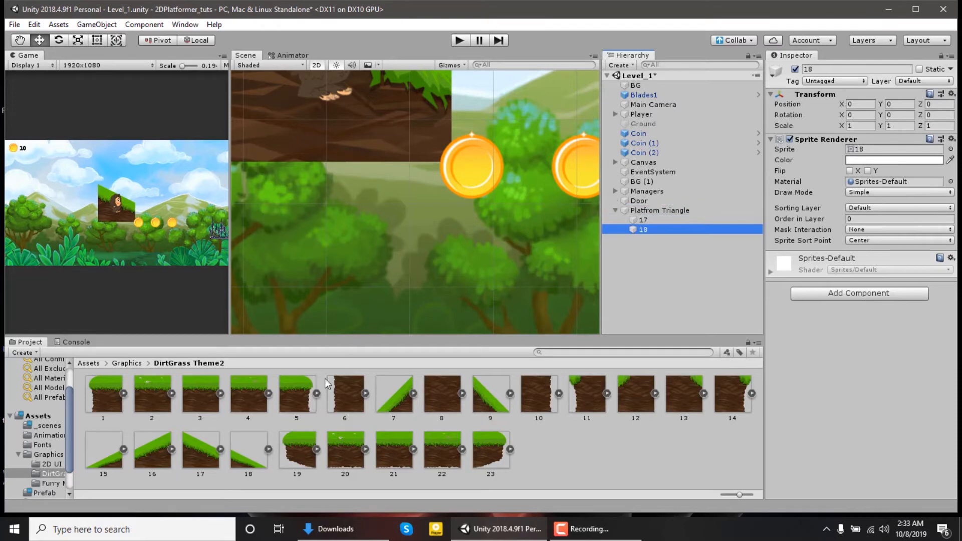
left_click_drag(165, 459, 673, 216)
left_click_drag(92, 452, 645, 212)
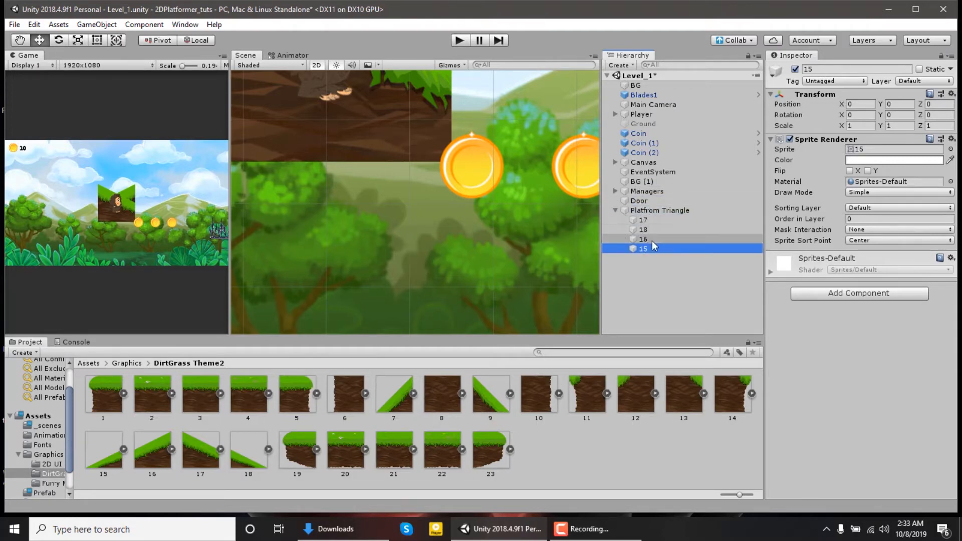
- Set the X position of child sprite 18 to 3 and of child sprite 16 to -3
double_click(651, 229)
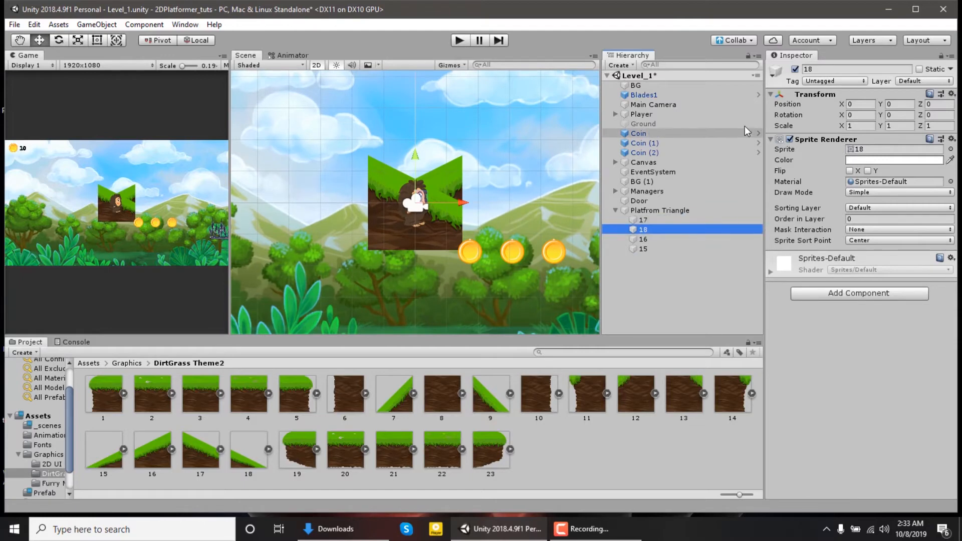
left_click(865, 104)
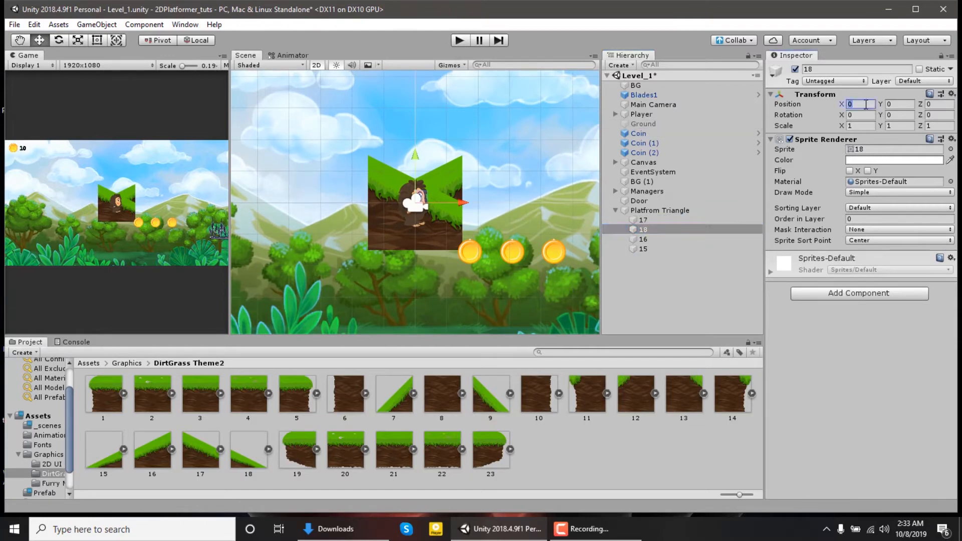
type("3")
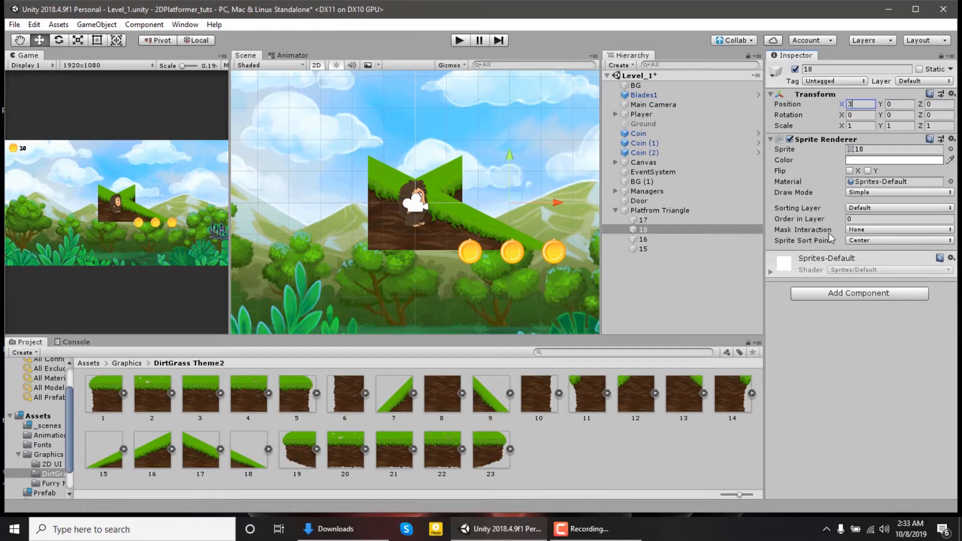
left_click(669, 240)
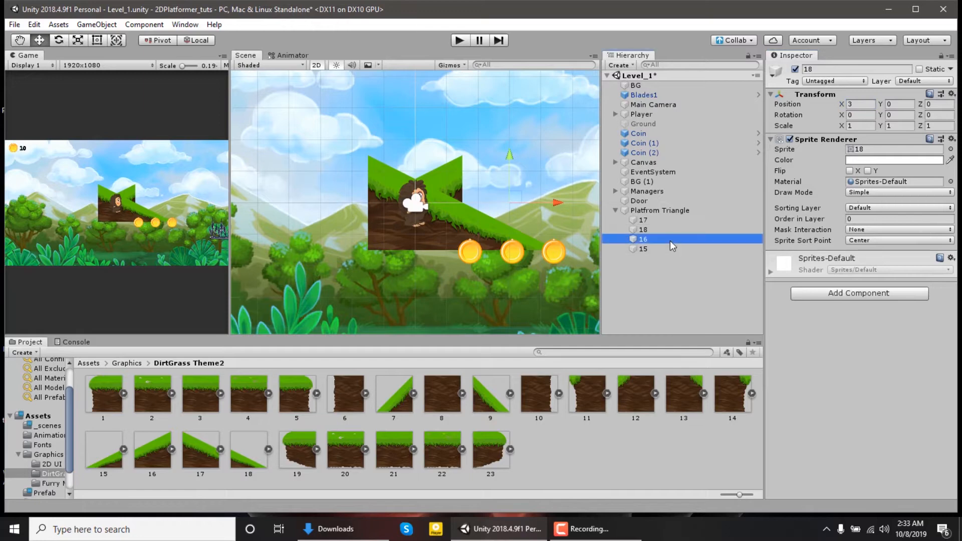
left_click(865, 104)
type("-3")
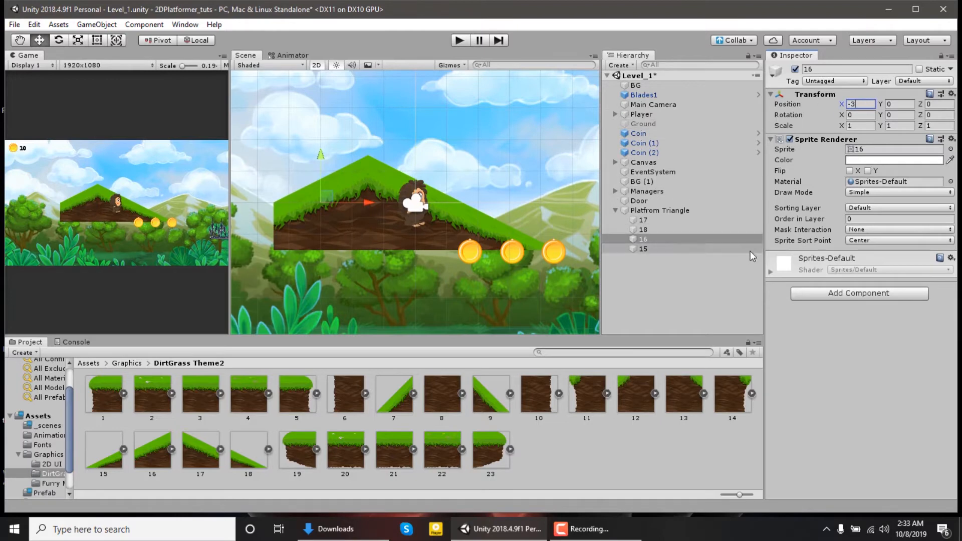
- Try child sprite 18 at X position 6 and then at about 3.21
left_click(651, 220)
left_click(646, 229)
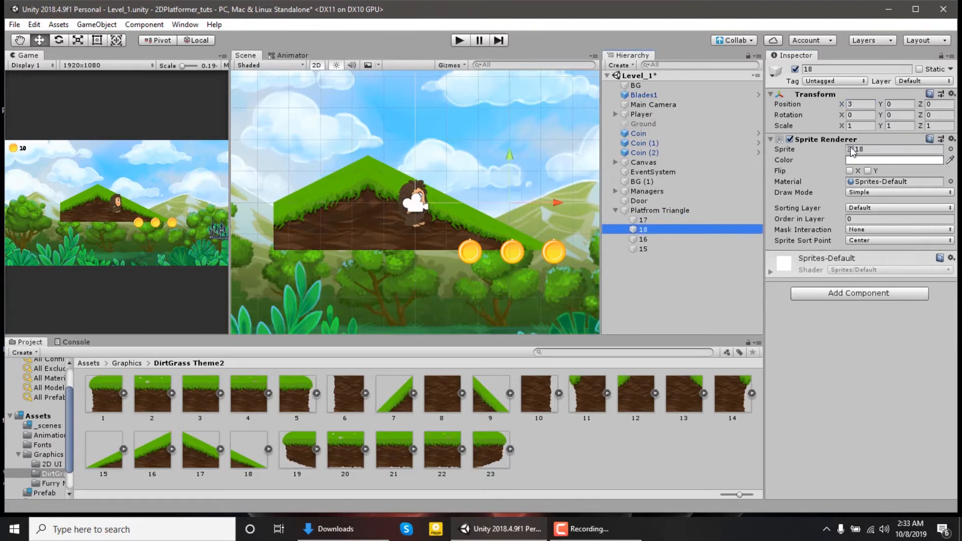
left_click(866, 105)
type("6")
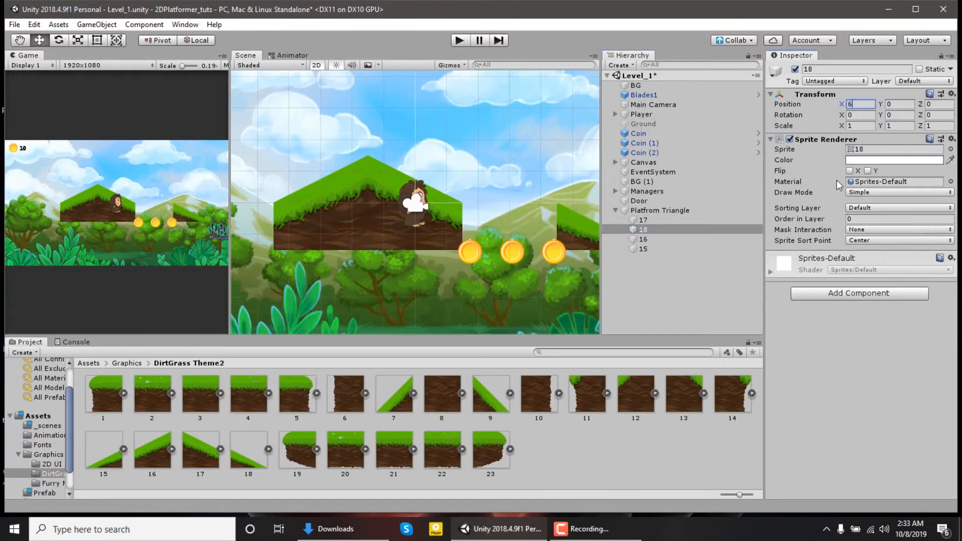
double_click(643, 229)
left_click_drag(461, 202, 382, 203)
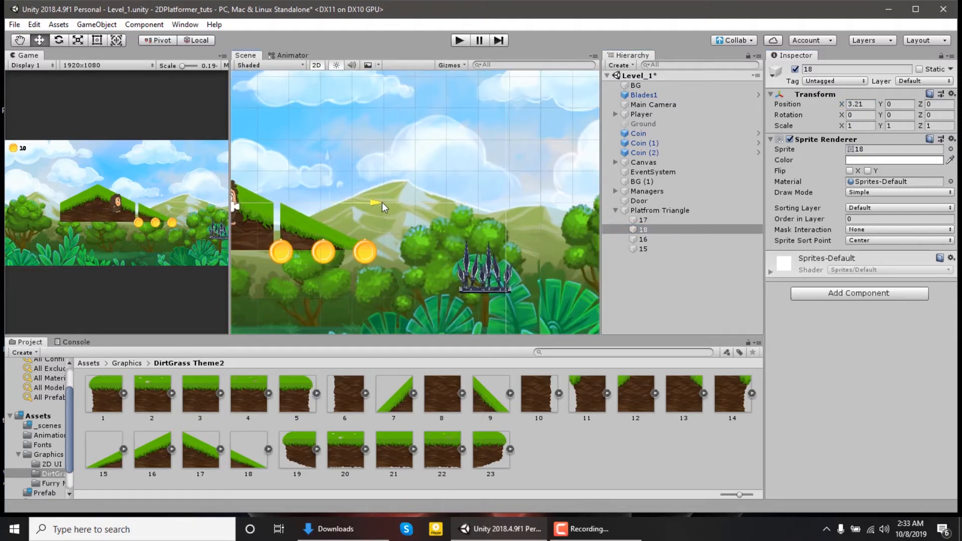
middle_click_drag(384, 203, 542, 209)
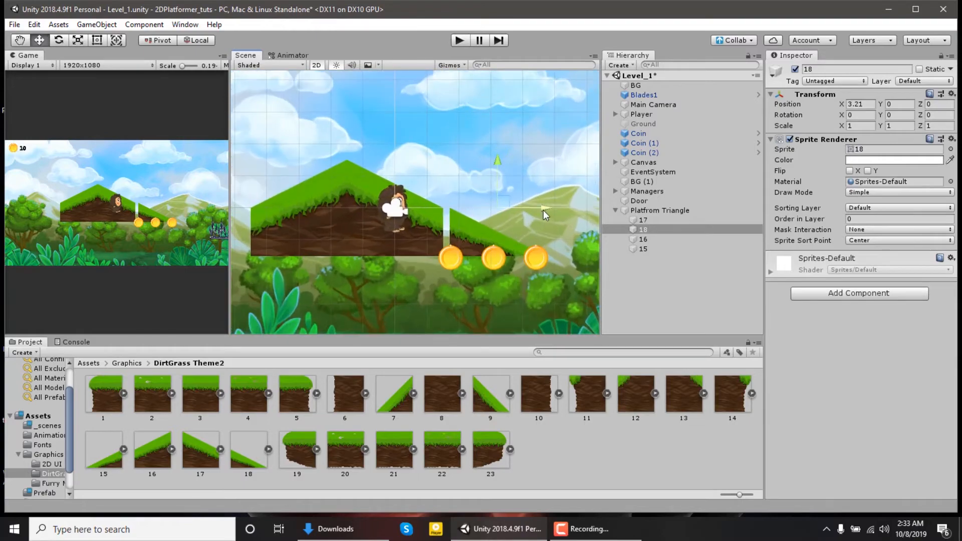
double_click(654, 221)
left_click(652, 229)
- Set the X position of child sprite 15 to -6 so it extends the slope beside sprite 16
double_click(650, 239)
double_click(648, 248)
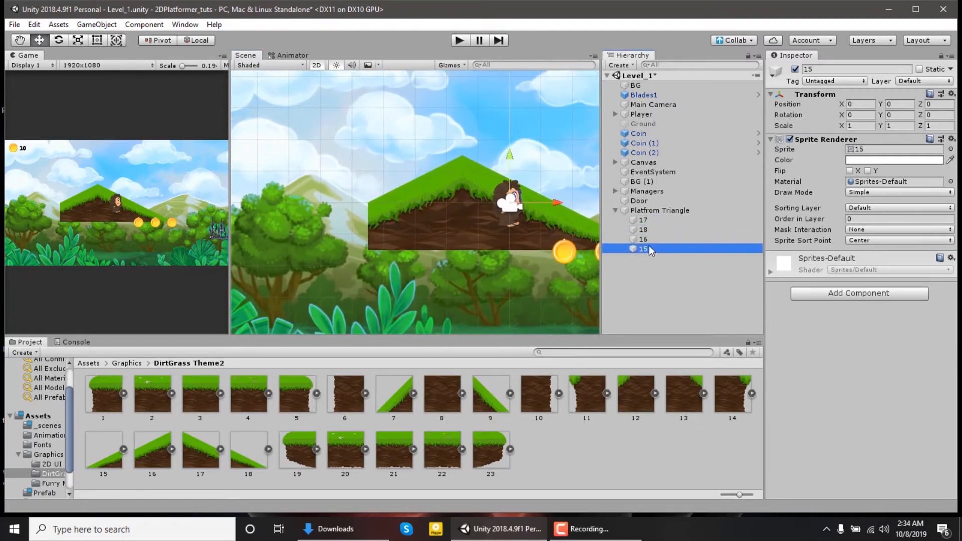
left_click(855, 104)
type("3")
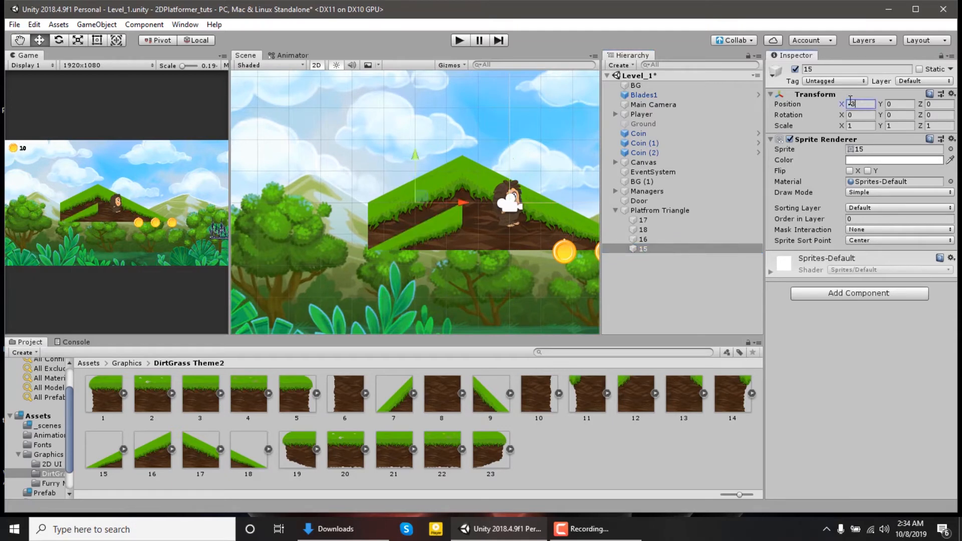
key("BackSpace")
type("4")
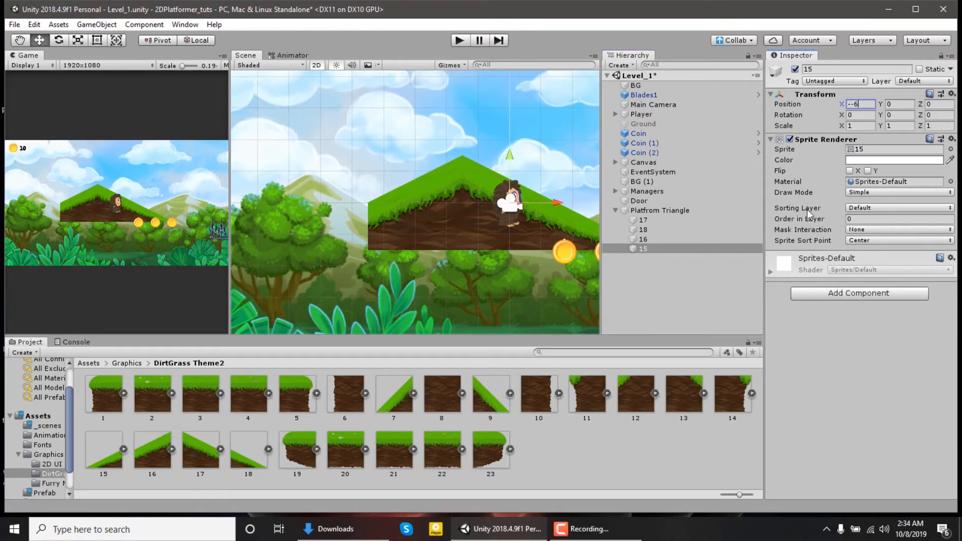
key("Return")
type("-6")
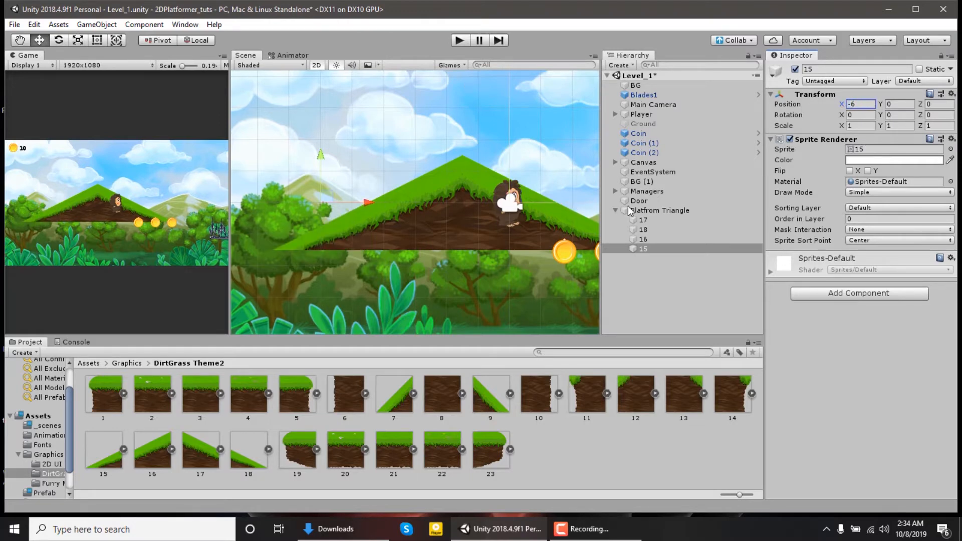
left_click(650, 212)
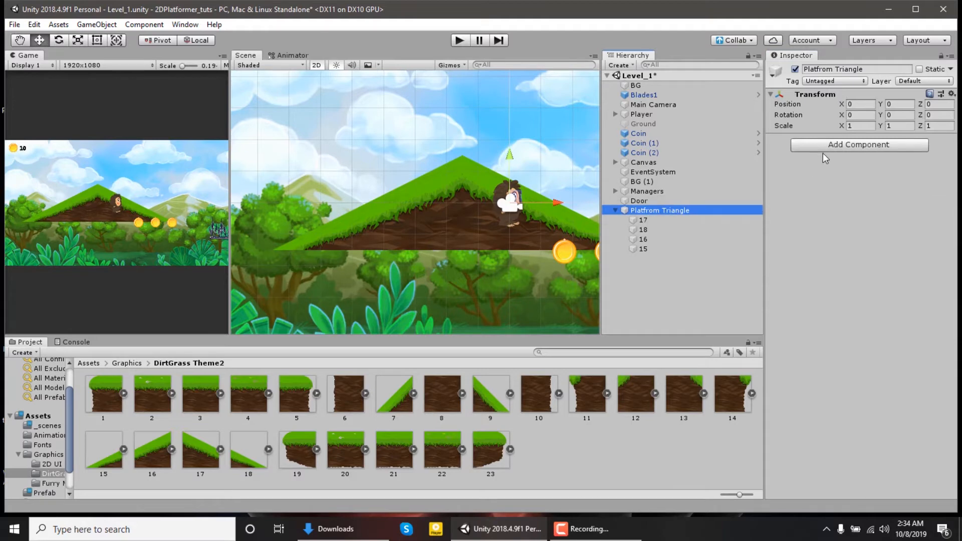
left_click(827, 148)
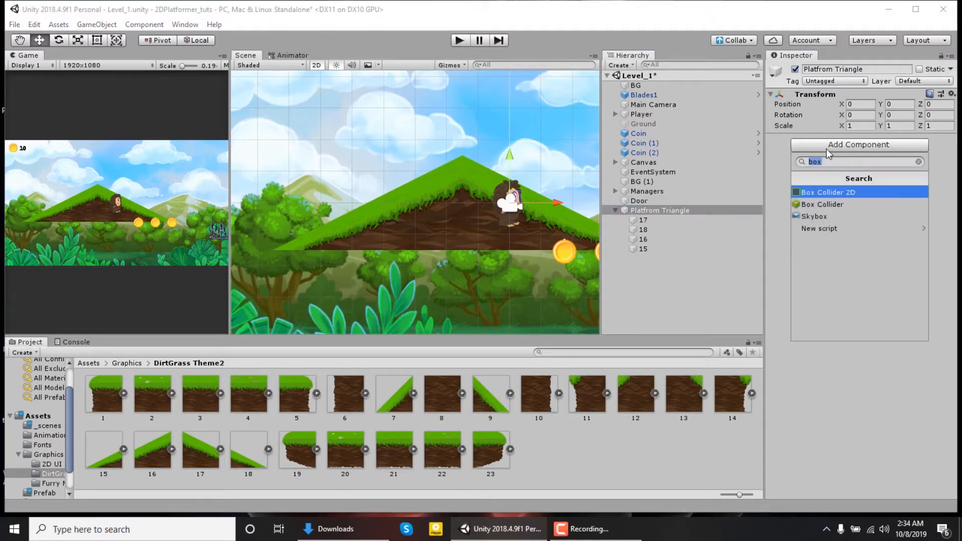
left_click(708, 220)
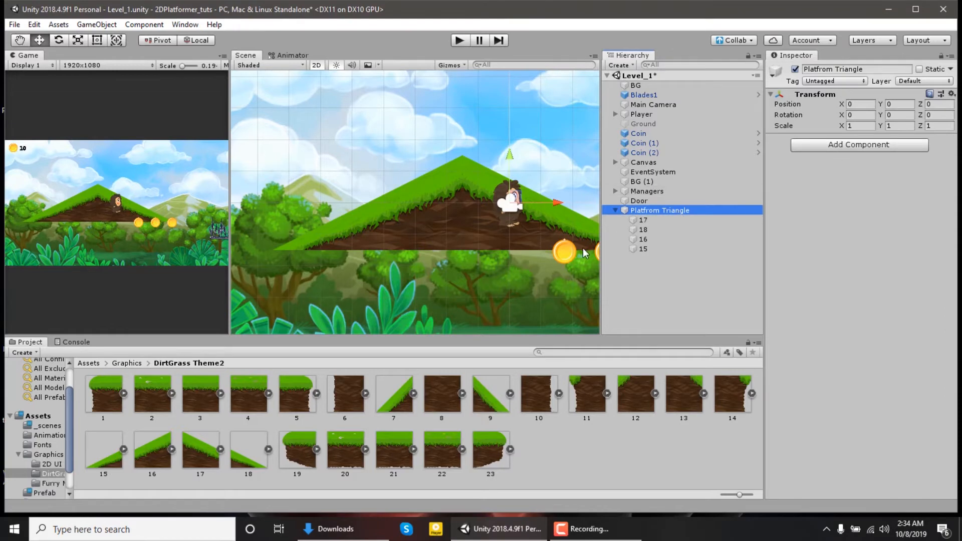
- Add a Polygon Collider 2D to all four child sprites of Platfrom Triangle at once
left_click(654, 223)
left_click(651, 247, "shift")
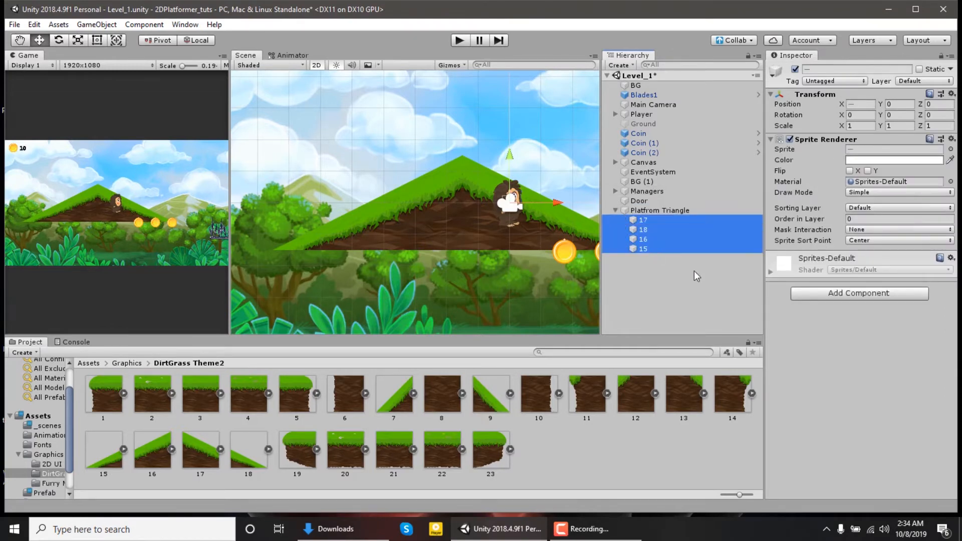
left_click(819, 293)
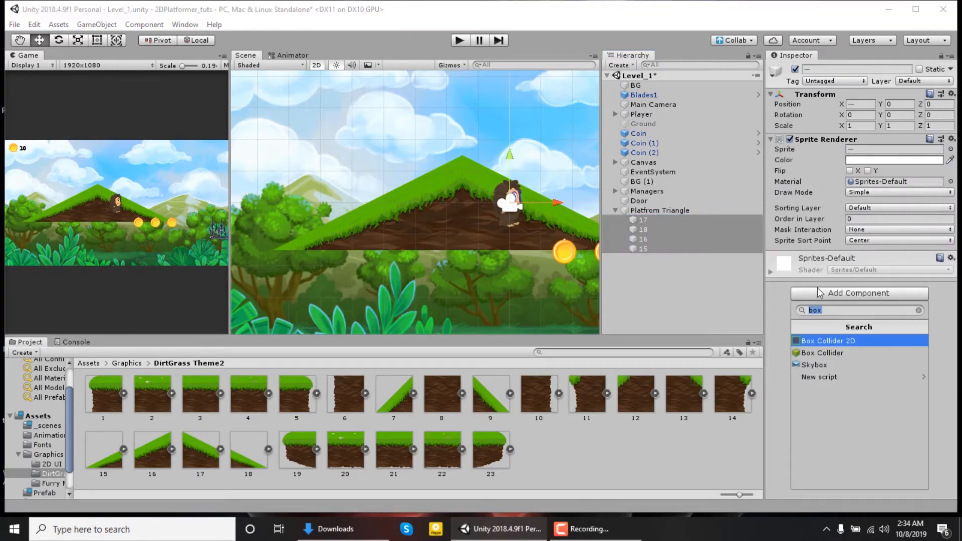
type("poly")
key("Return")
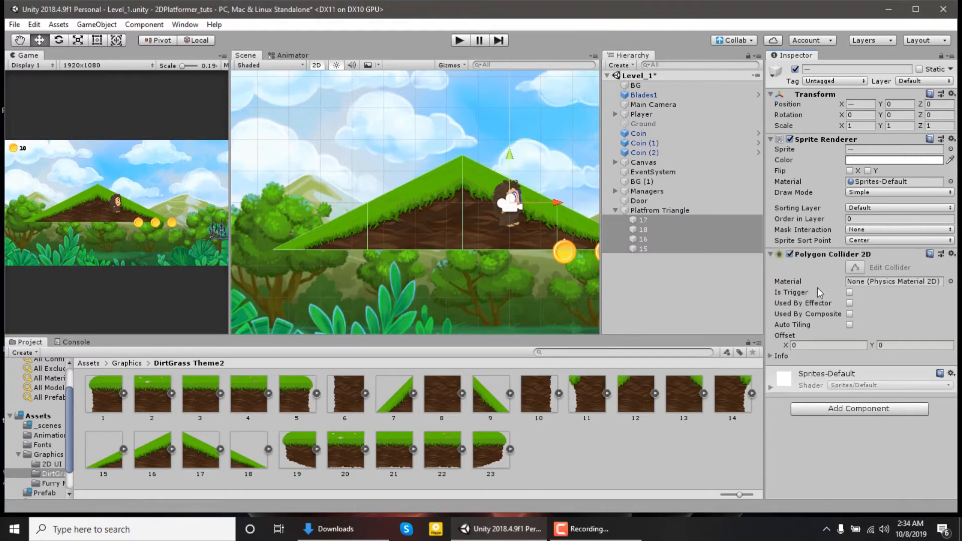
- Assign the Ground tag to the four child sprites and to Platfrom Triangle itself, and save the scene
left_click(834, 81)
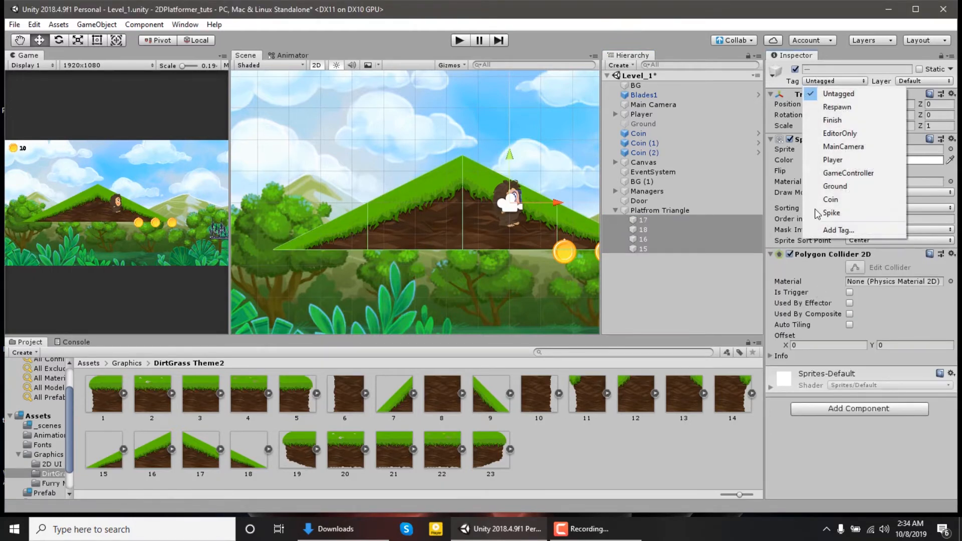
left_click(828, 186)
left_click(651, 211)
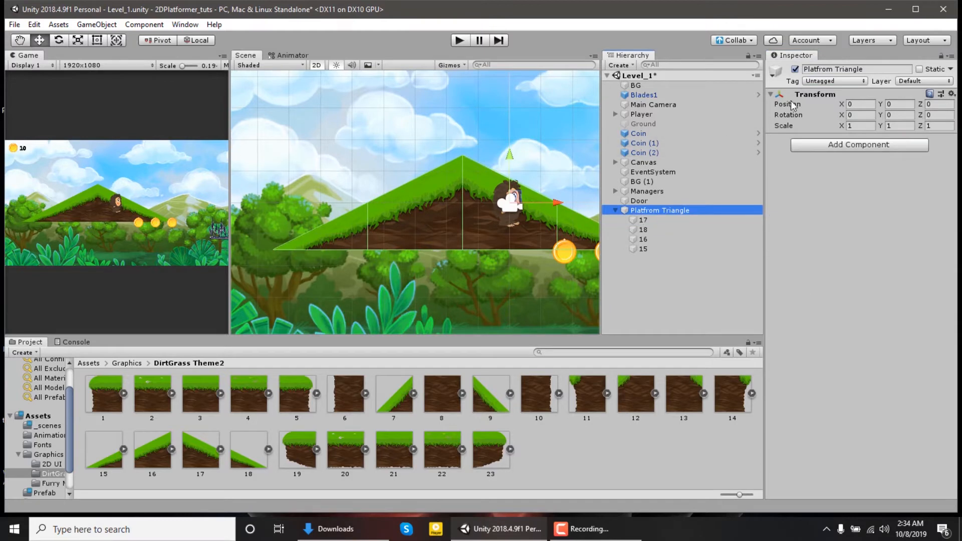
left_click(821, 80)
left_click(822, 186)
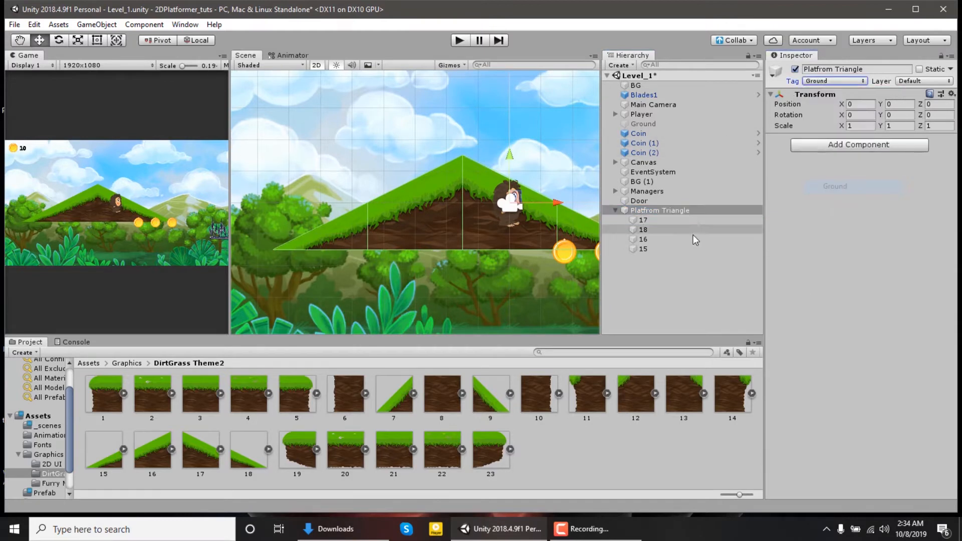
key("ctrl+s")
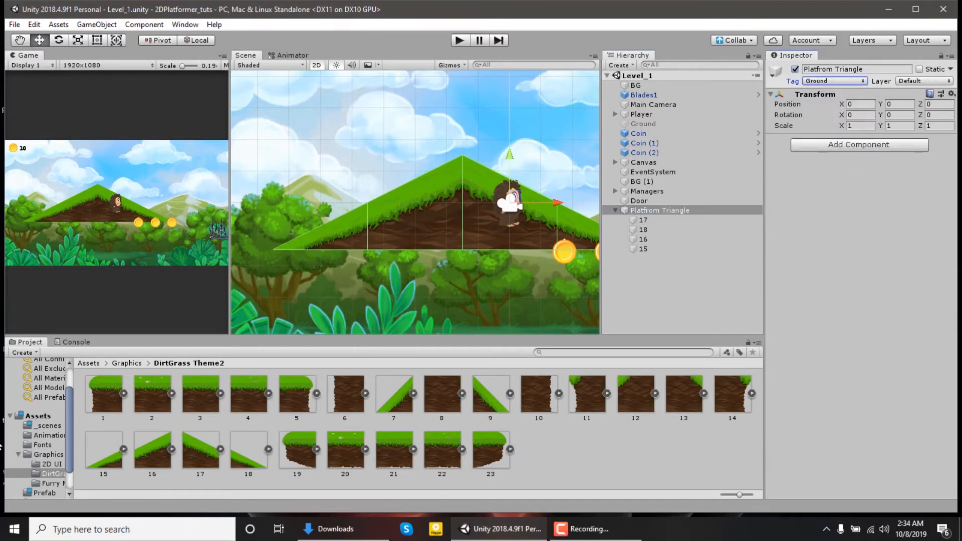
- Save Platfrom Triangle as a prefab in the Prefab folder
scroll(52, 479, "down", 2)
left_click(50, 454)
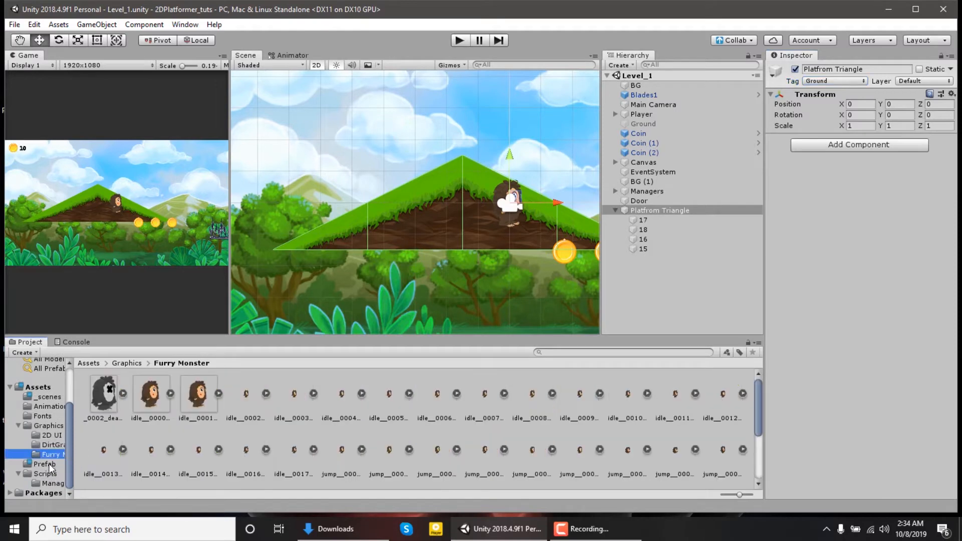
left_click(47, 463)
left_click_drag(656, 213, 603, 470)
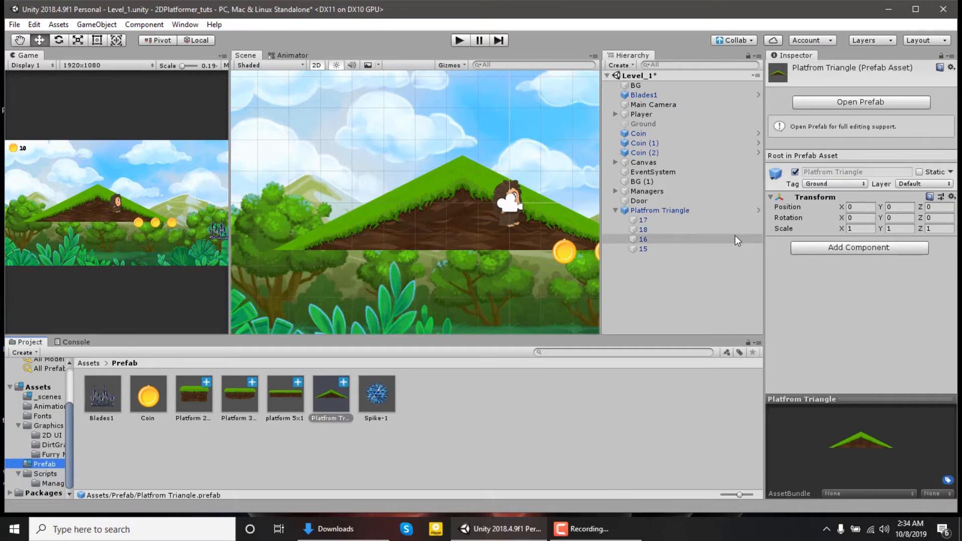
- Set the X and Y scale of the Platfrom Triangle instance to 0.55 and apply the overrides to its prefab
left_click(725, 214)
left_click(860, 139)
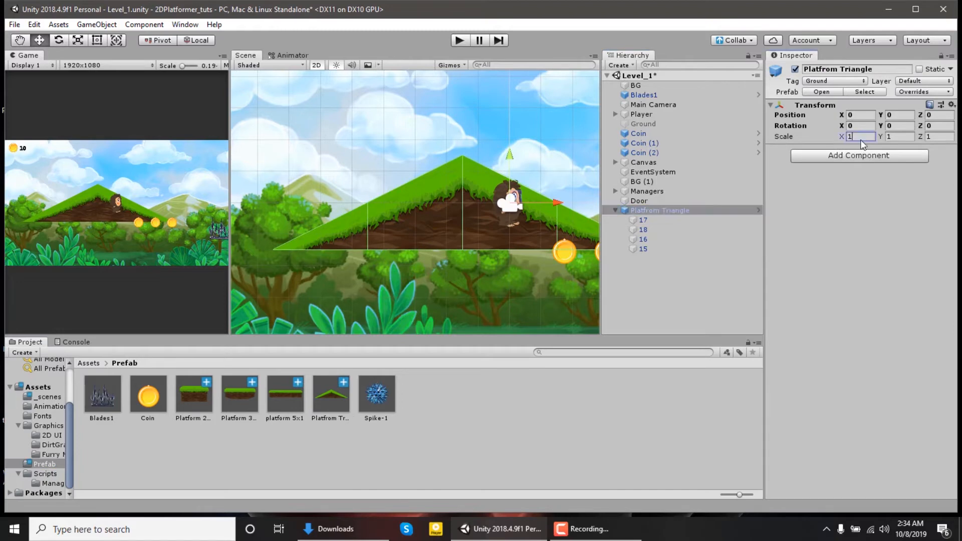
type("0.55")
key("Tab")
type("0.55")
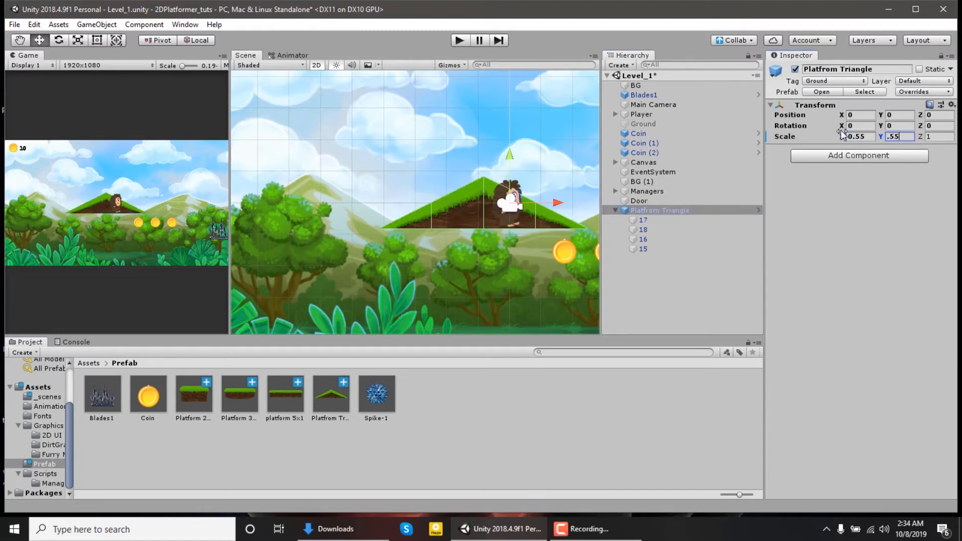
left_click(935, 92)
left_click(922, 179)
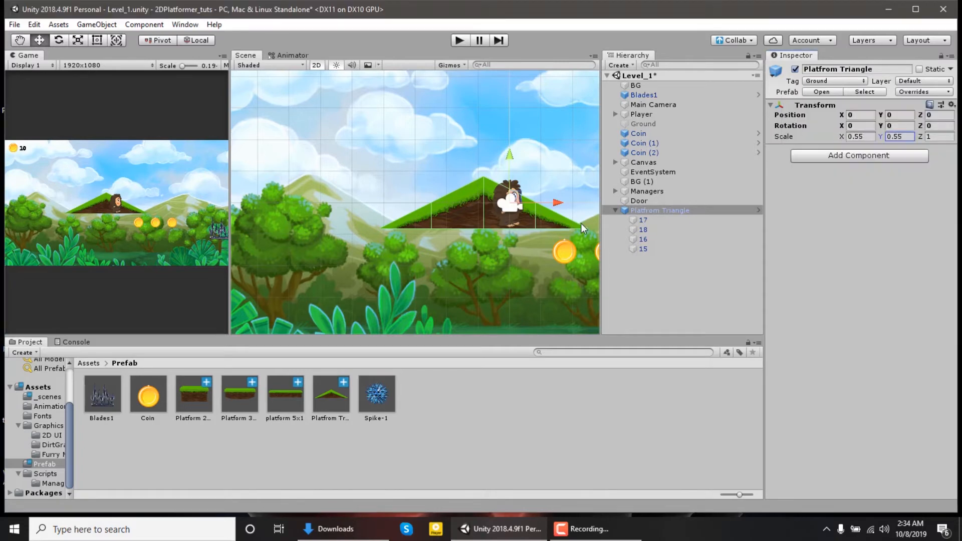
- Delete Platfrom Triangle, the three Coin objects and Blades1 from the scene, and save it
left_click(643, 211)
key("Delete")
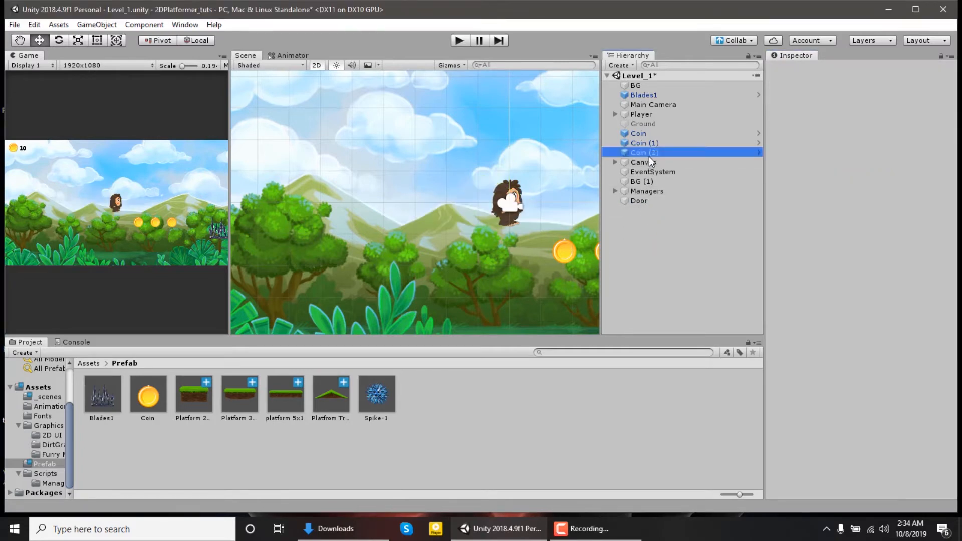
left_click(648, 157)
key("Delete")
left_click(654, 145)
key("Delete")
left_click(657, 134)
key("Delete")
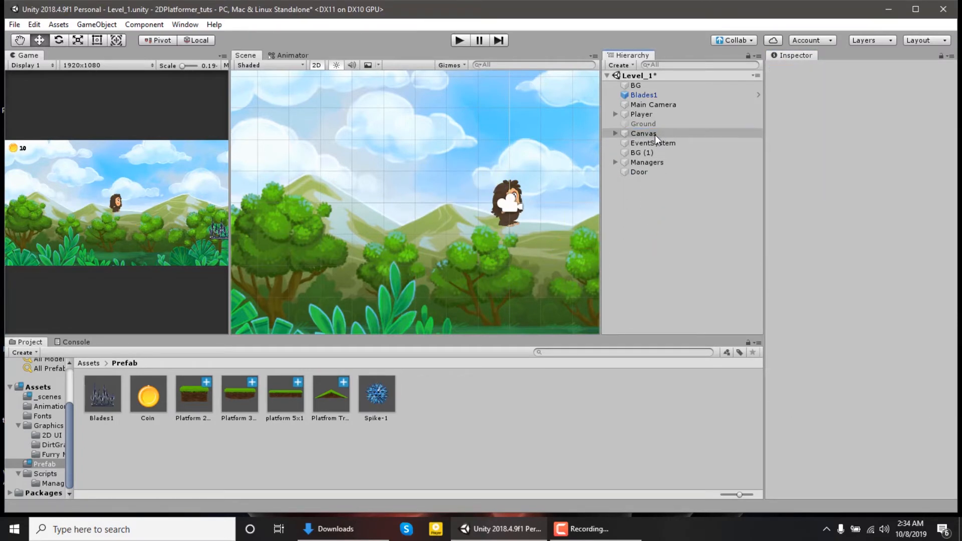
left_click(660, 96)
key("Delete")
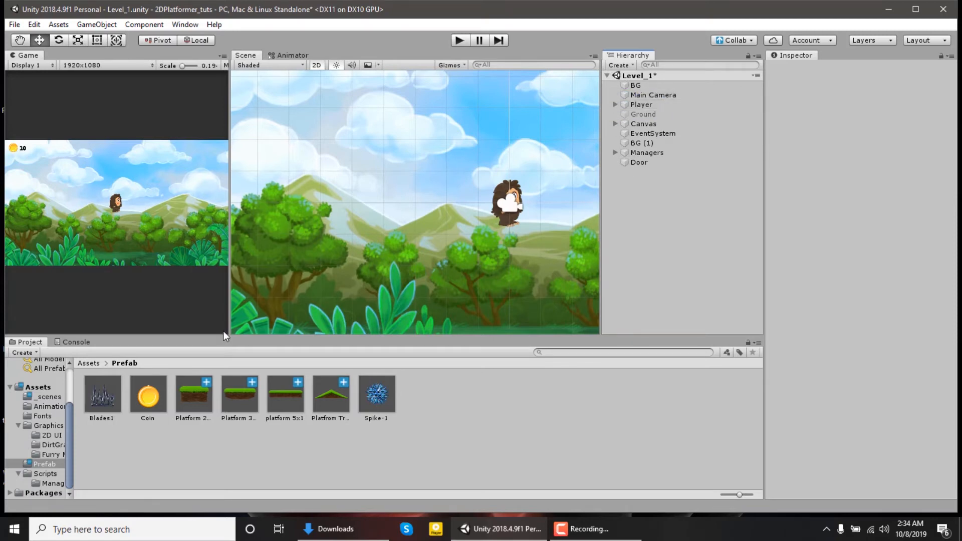
left_click_drag(229, 260, 519, 261)
key("ctrl+s")
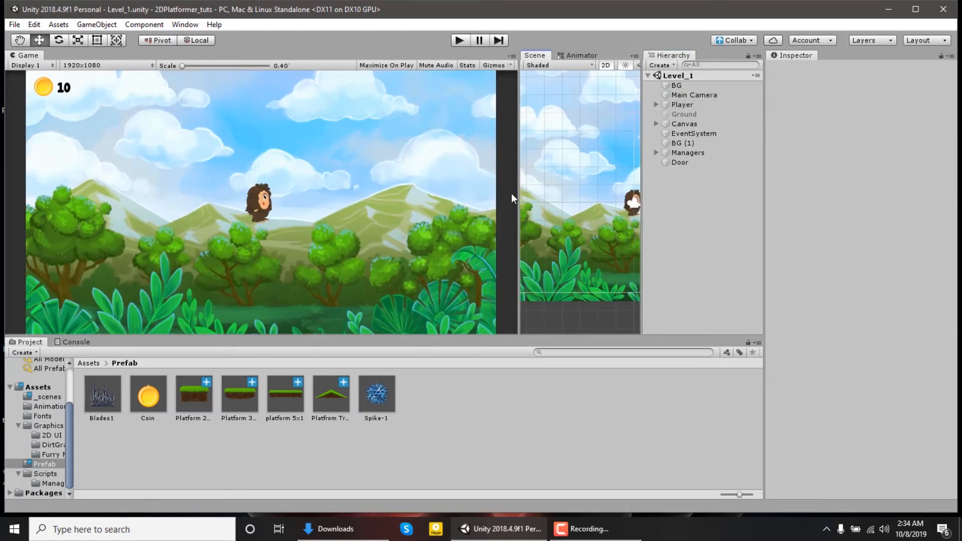
- Create an empty object named Level in the scene root and reset its transform
left_click_drag(518, 194, 141, 200)
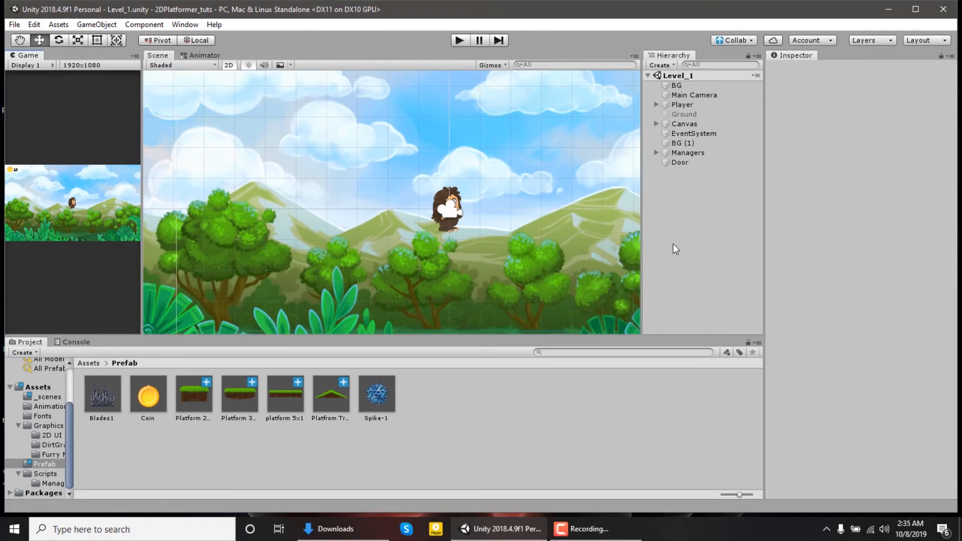
right_click(682, 191)
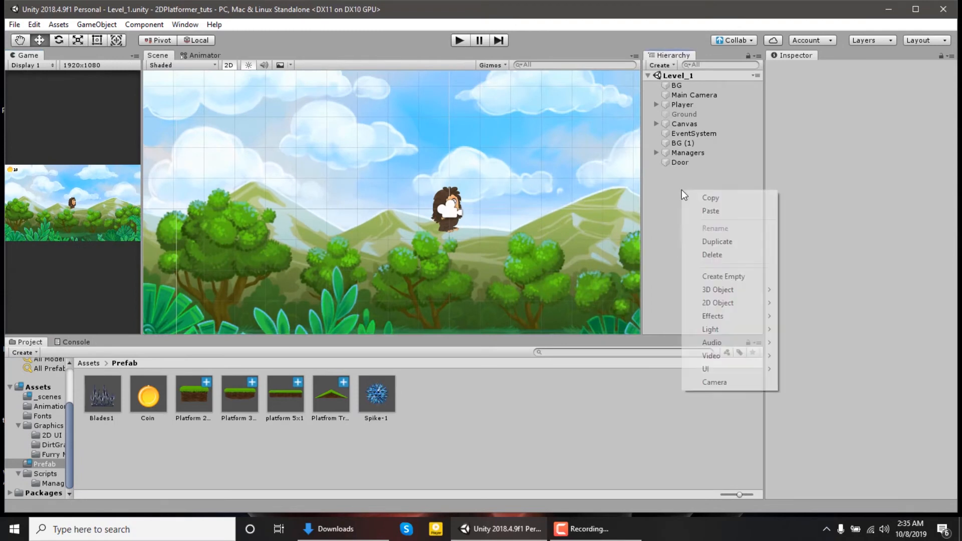
left_click(711, 279)
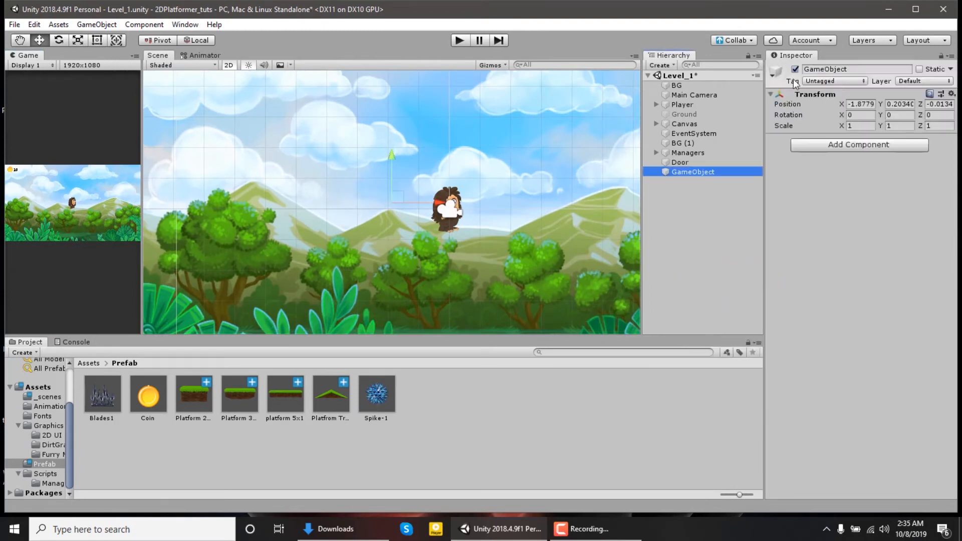
left_click(951, 94)
left_click(851, 105)
left_click(873, 68)
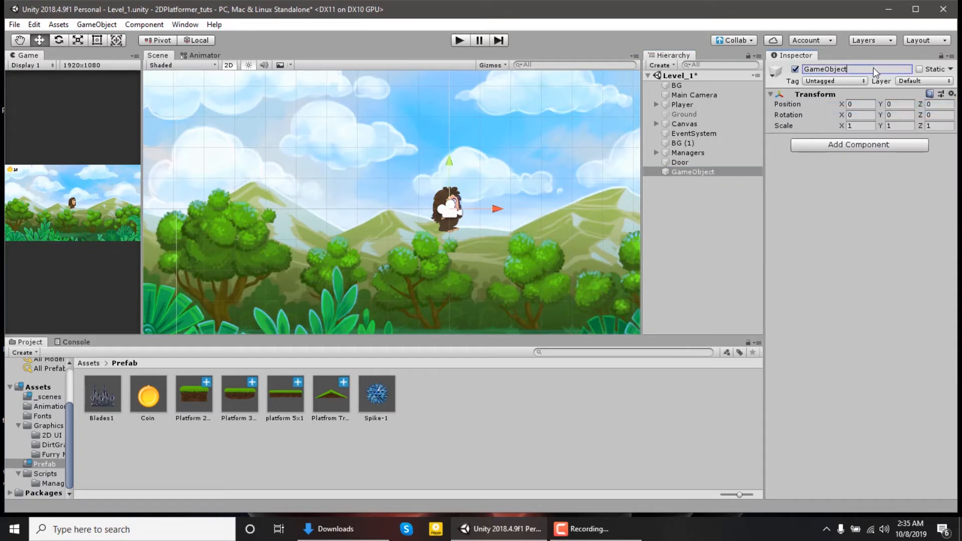
type("Level")
key("Return")
- Add a platform 5x1 prefab instance as a child of Level and lower it to about Y -4.15
left_click_drag(290, 401, 692, 172)
double_click(690, 183)
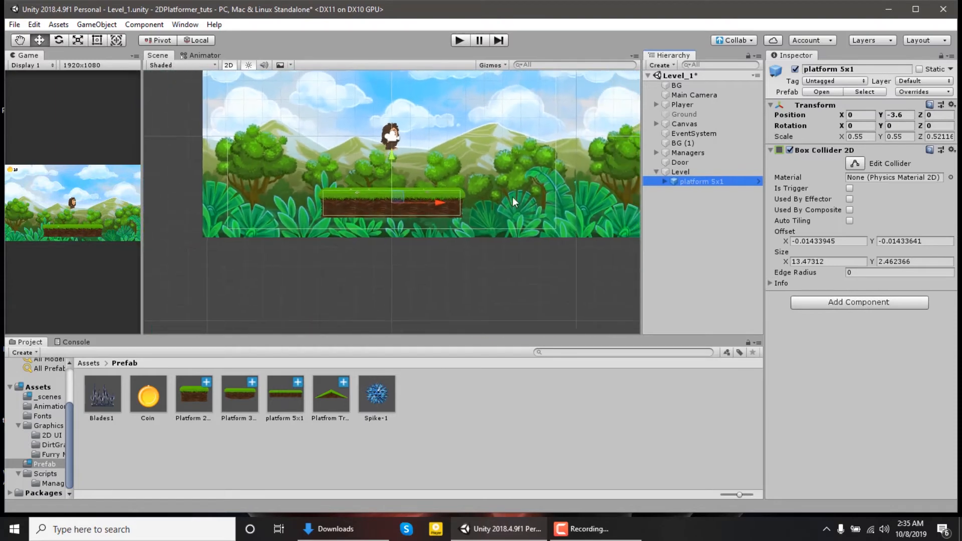
scroll(371, 196, "down", 3)
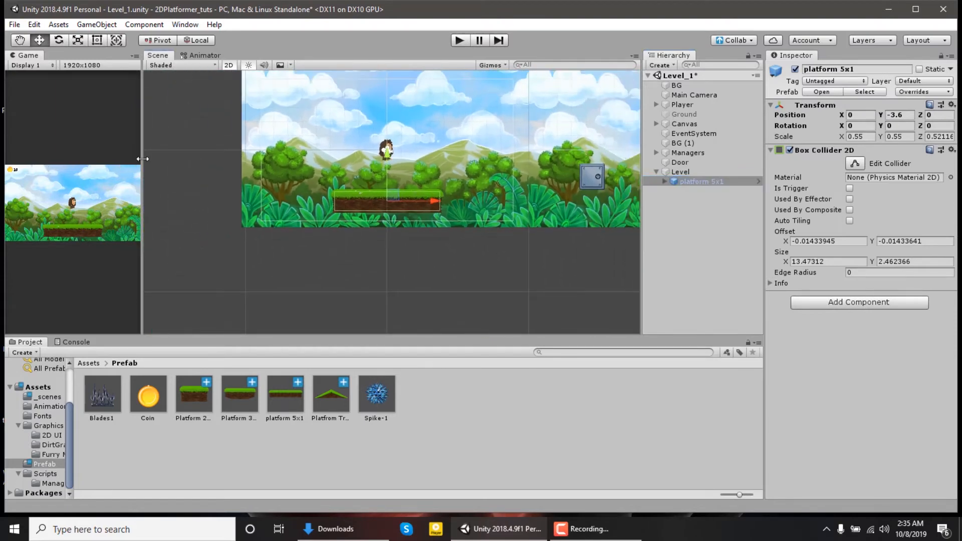
left_click_drag(144, 160, 339, 201)
double_click(692, 181)
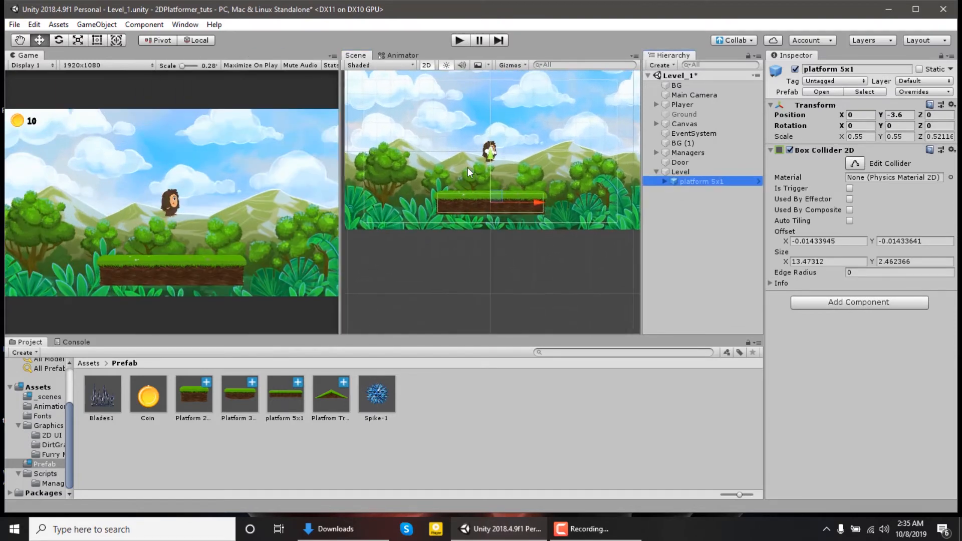
left_click_drag(489, 153, 488, 164)
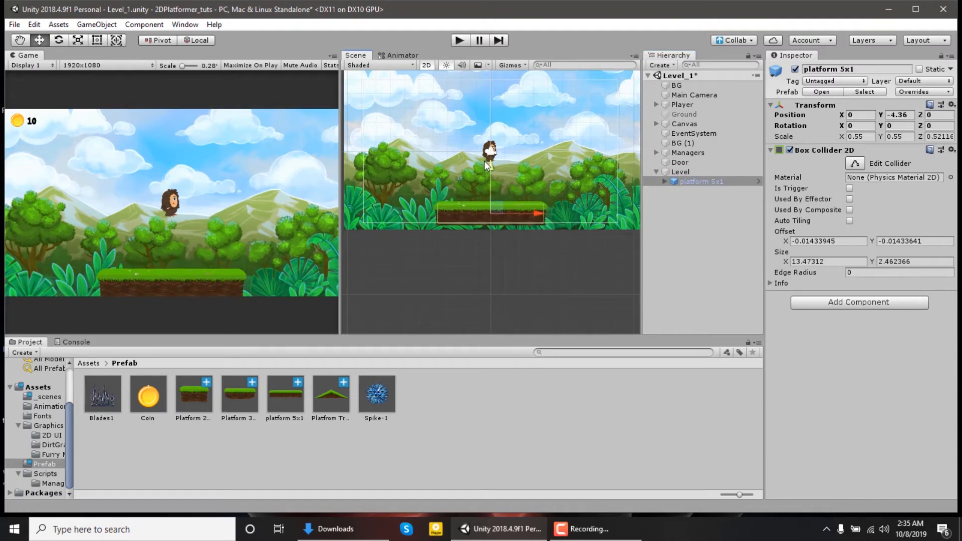
left_click_drag(487, 162, 488, 160)
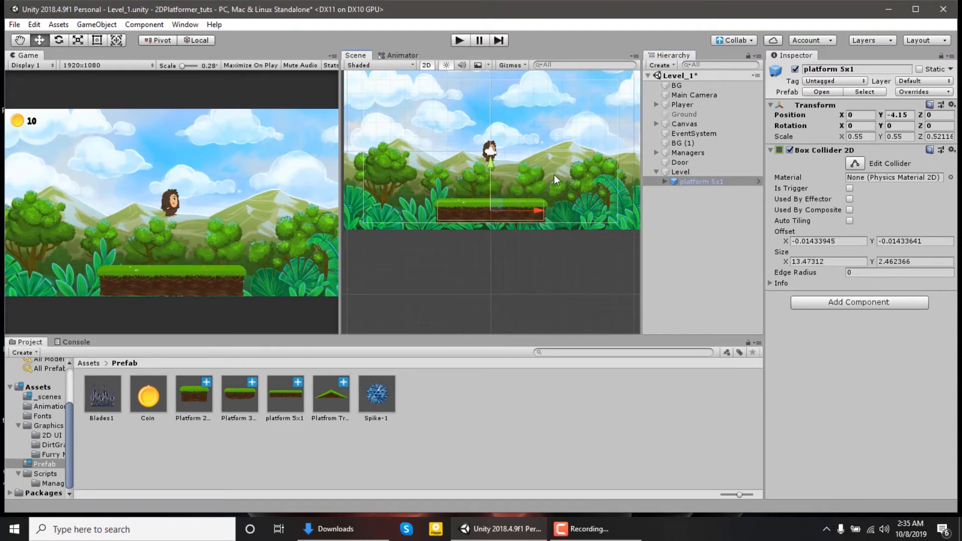
- Duplicate platform 5x1 and move the copy along the X axis to about X 10.14, leaving a gap between them
key("ctrl+d")
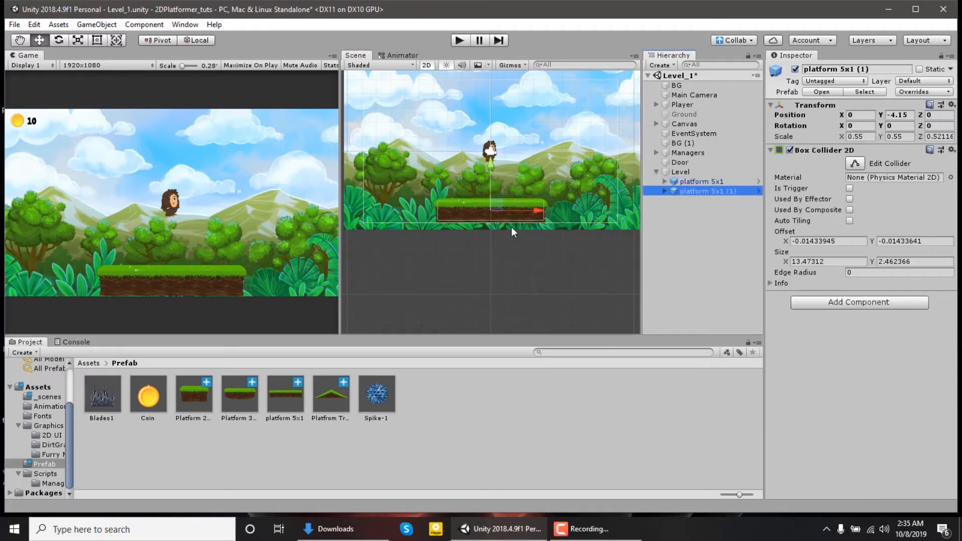
middle_click_drag(511, 227, 501, 224)
left_click_drag(505, 218, 663, 216)
scroll(470, 281, "down", 4)
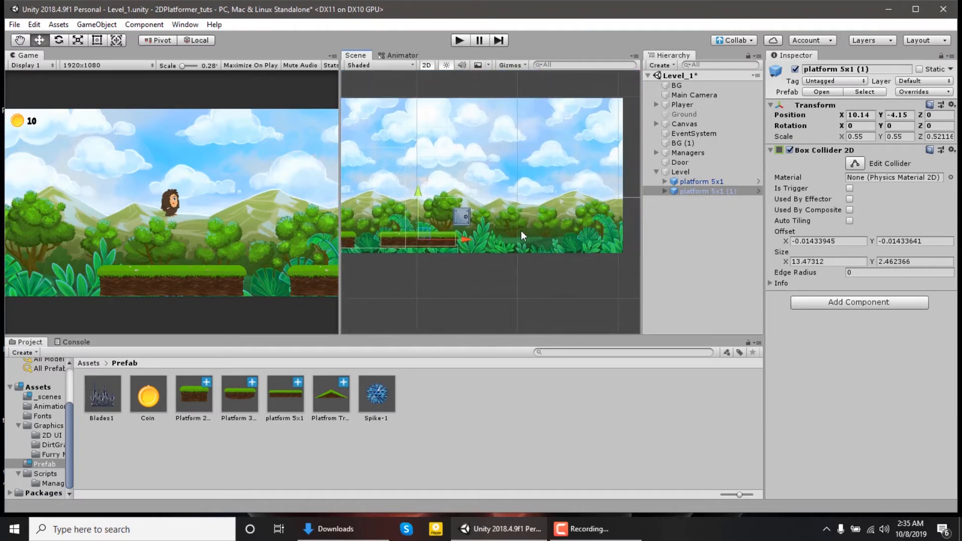
- Save Door as a prefab in the Prefab folder and delete its instance from the scene
left_click(692, 164)
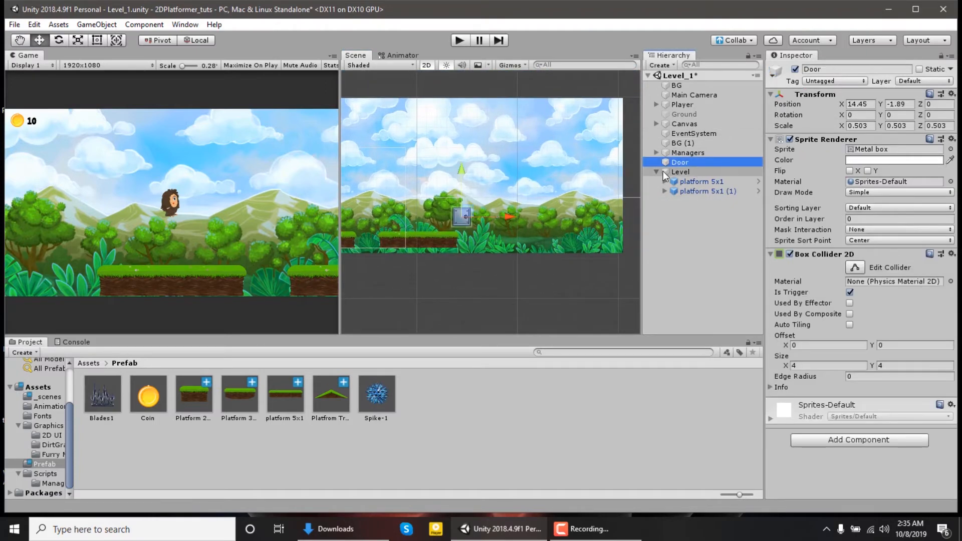
left_click_drag(654, 304, 624, 407)
left_click(691, 164)
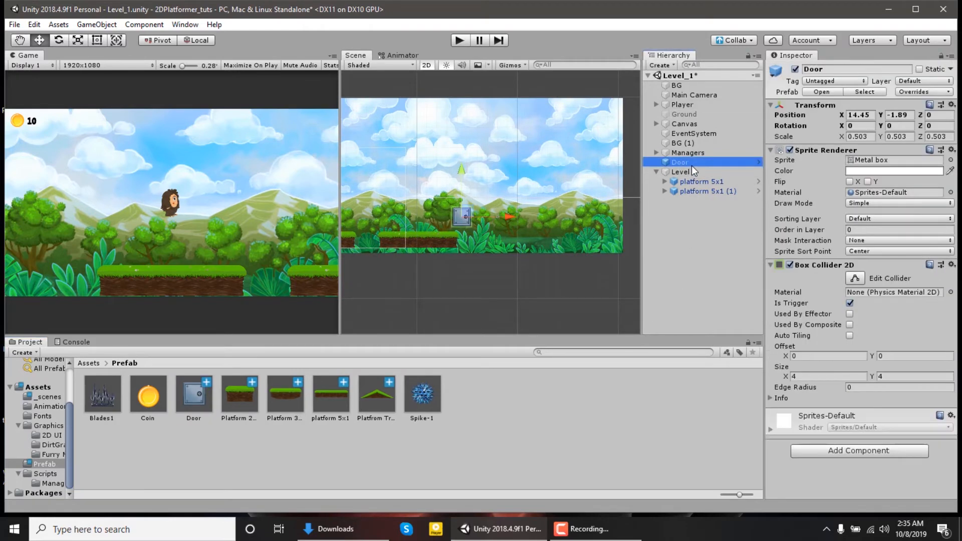
key("Delete")
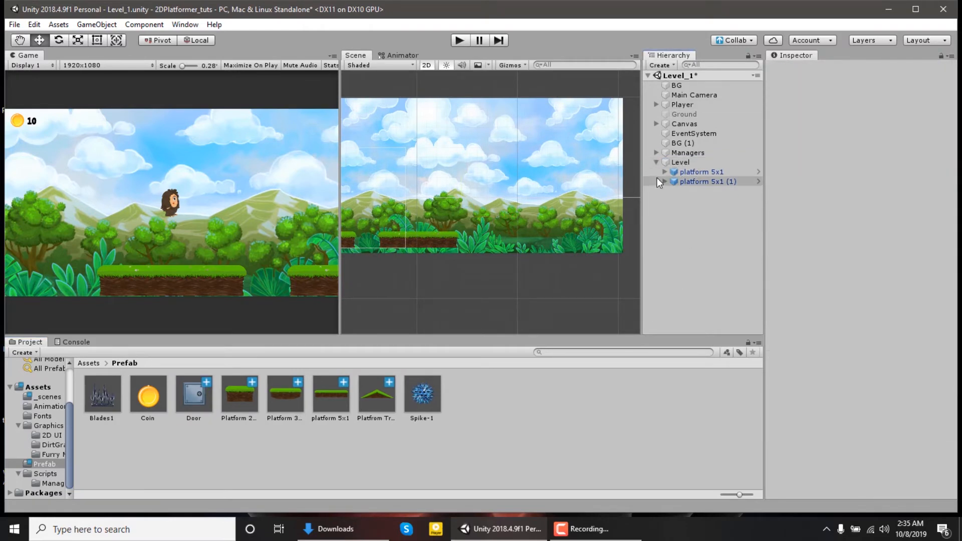
- Place a Platform 2x1 prefab at about X 16.97 beyond the second 5x1 platform and make it a child of Level
left_click(706, 182)
left_click_drag(270, 400, 484, 240)
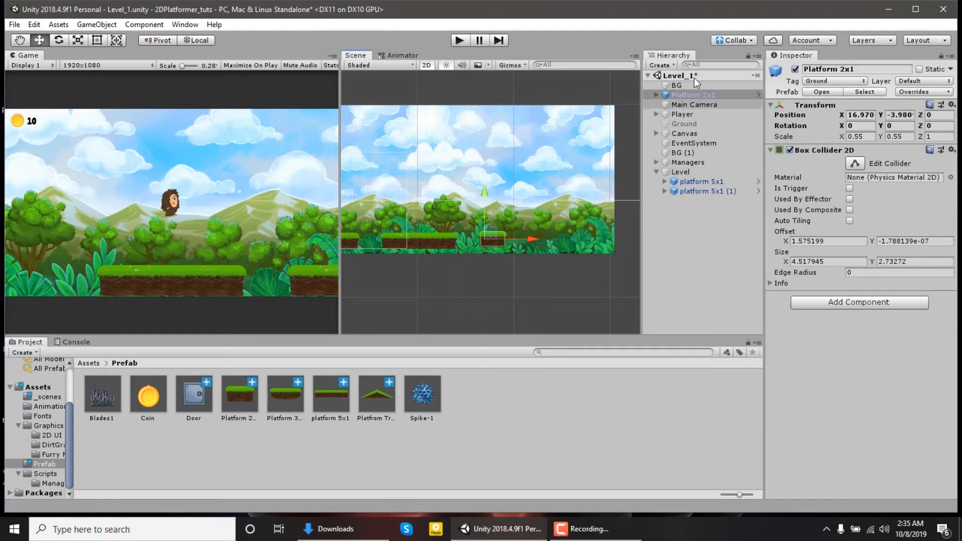
left_click_drag(693, 97, 690, 175)
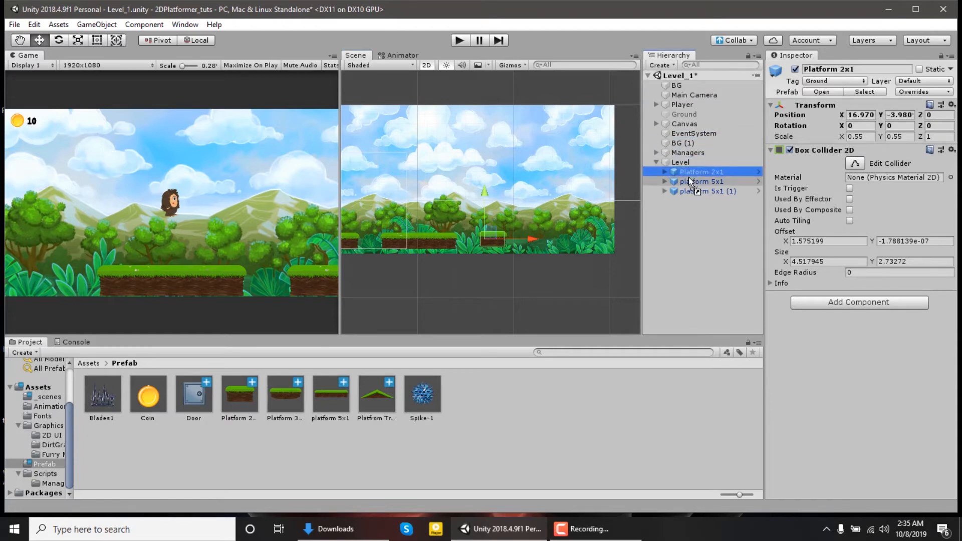
- Set the Y position of Platform 2x1 to -4.15 to match platform 5x1
left_click(732, 181)
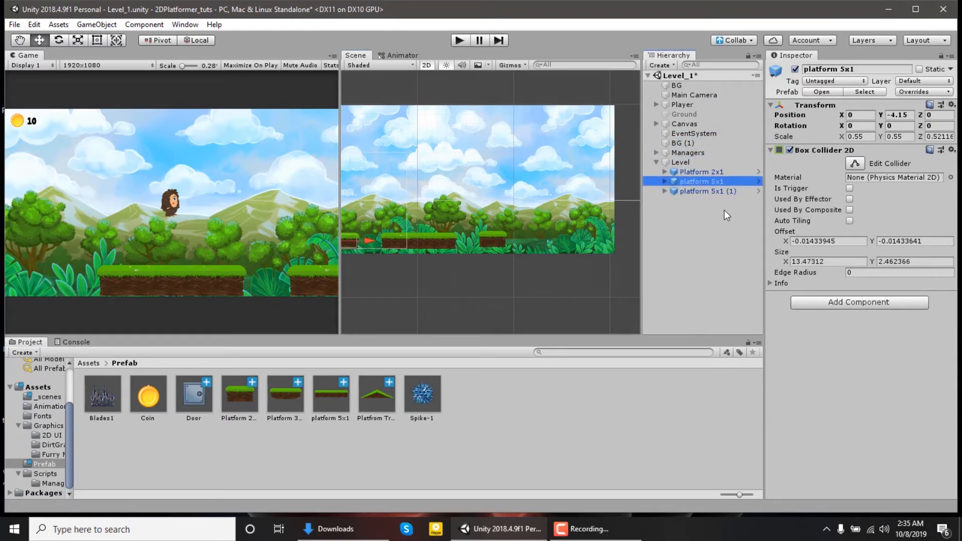
left_click(906, 125)
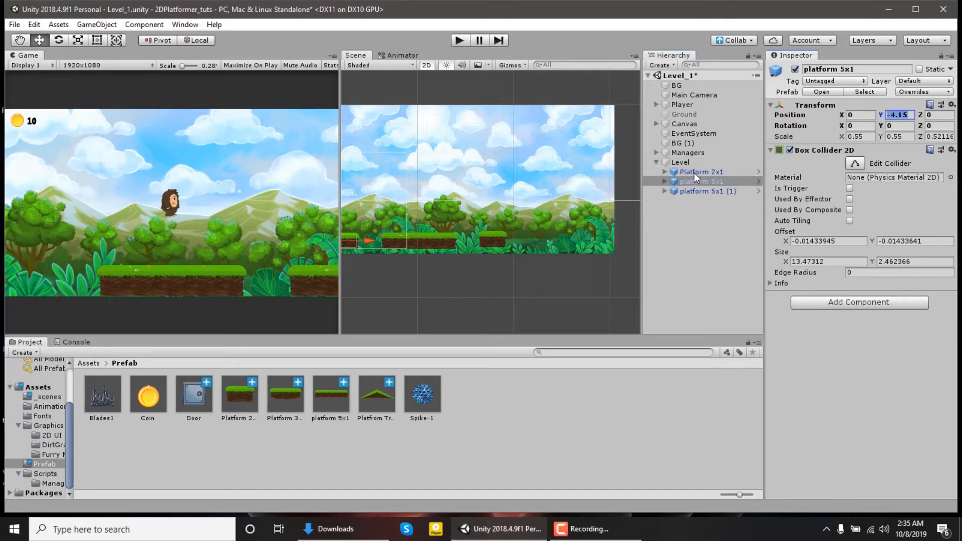
left_click(695, 172)
left_click(894, 114)
type("-4.15")
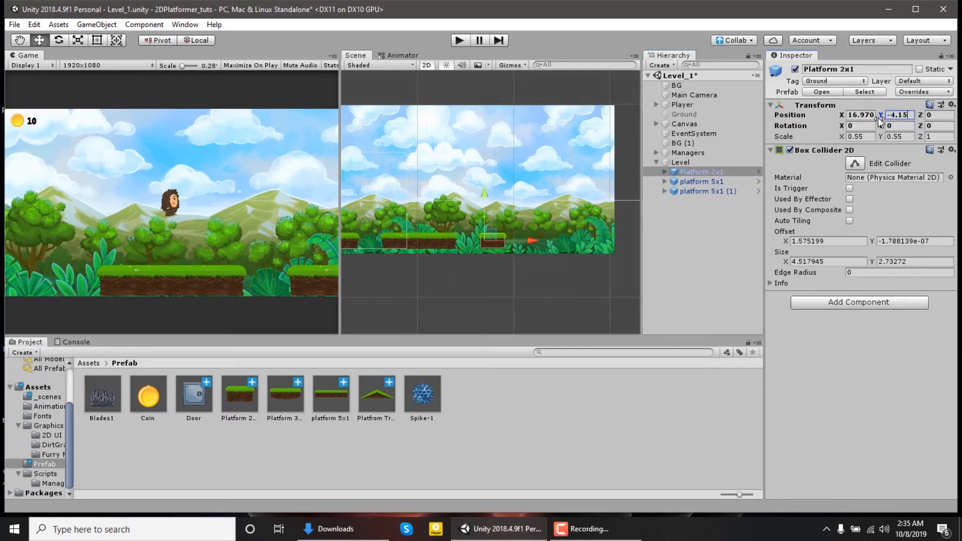
- Duplicate the BG (1) background and set the copy's X position to 40 to extend the scenery
scroll(482, 248, "down", 5)
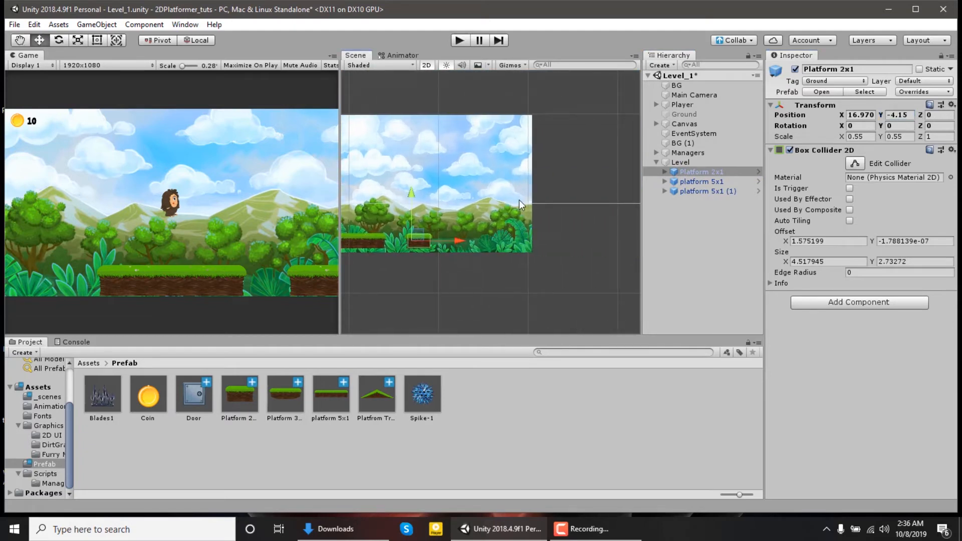
left_click(519, 200)
key("ctrl+d")
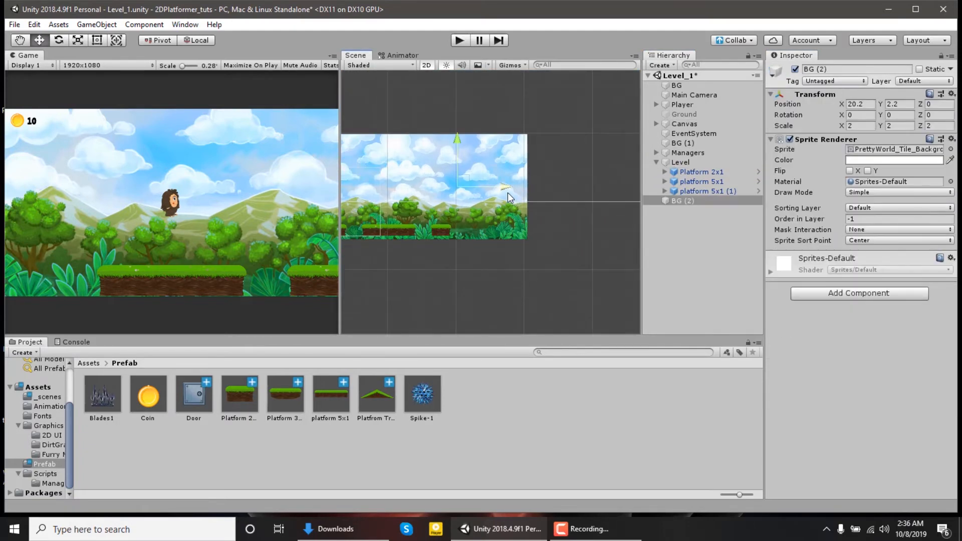
left_click_drag(541, 187, 642, 184)
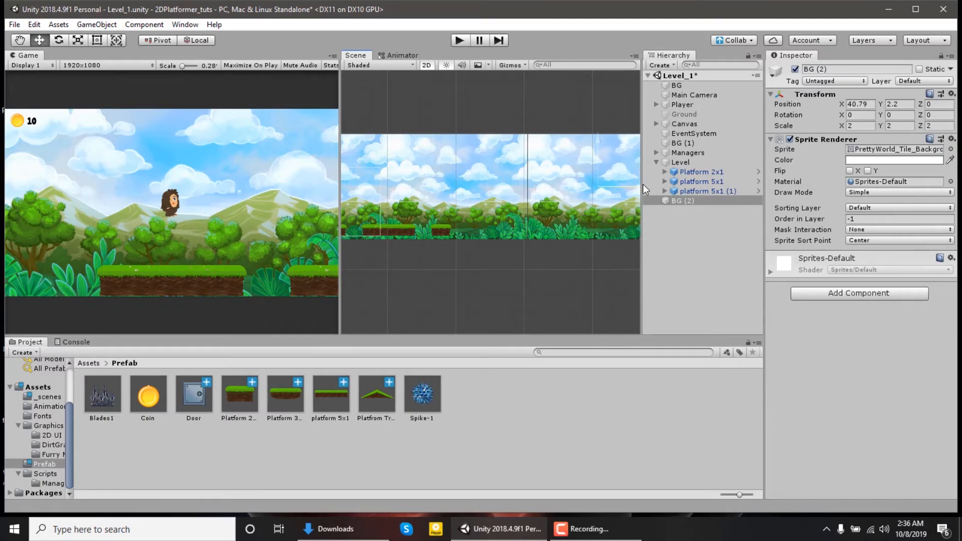
scroll(423, 239, "down", 2)
scroll(423, 237, "up", 5)
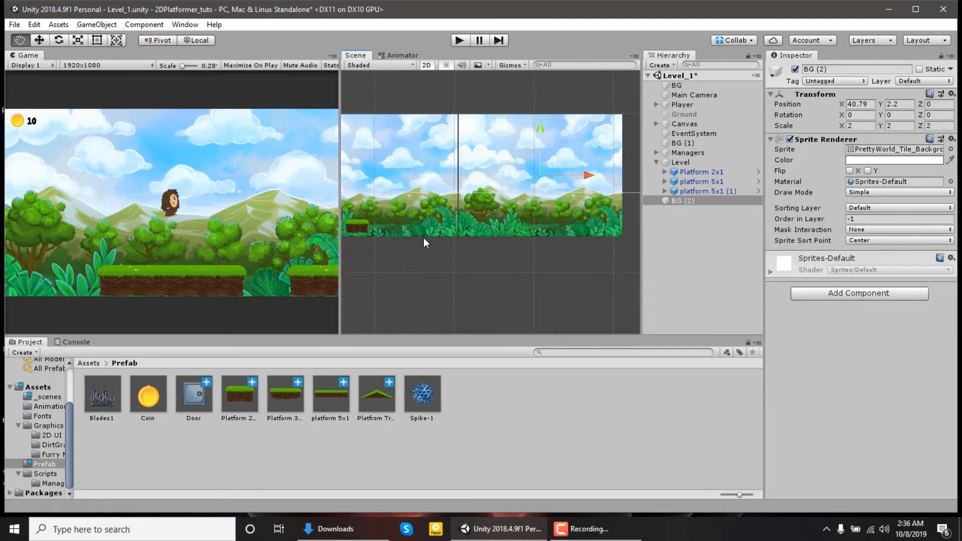
scroll(537, 148, "down", 2)
left_click_drag(634, 148, 630, 149)
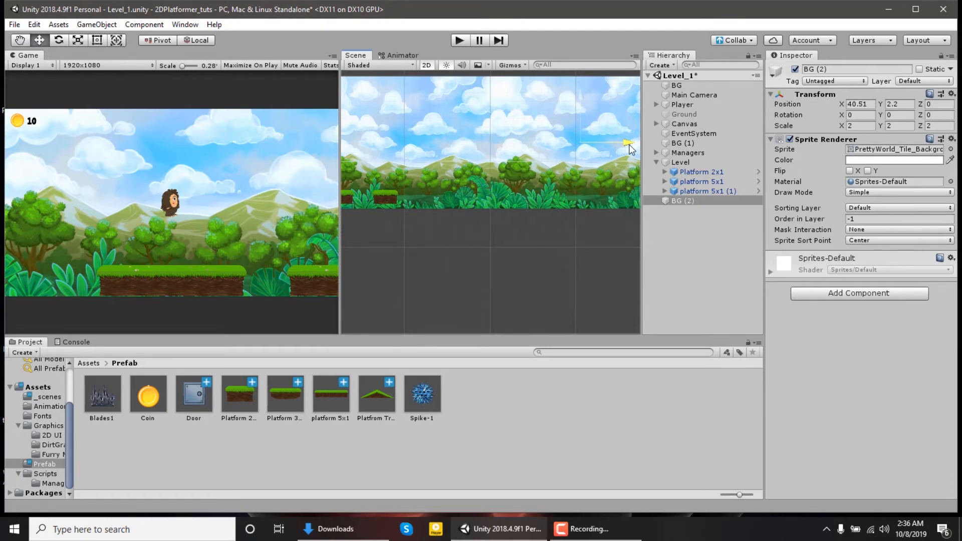
left_click(865, 104)
type("40")
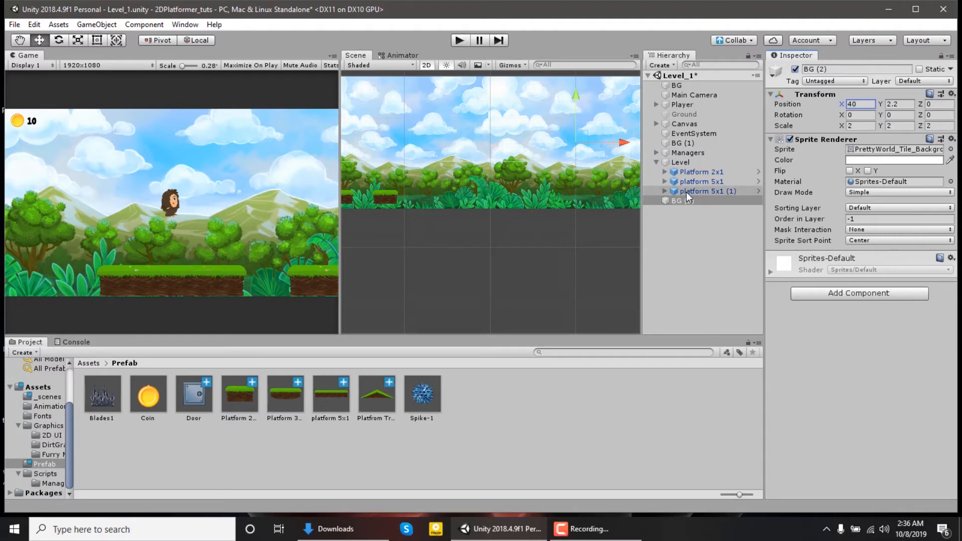
- Make BG, BG (1) and BG (2) children of Level and save the scene
left_click_drag(678, 203, 691, 164)
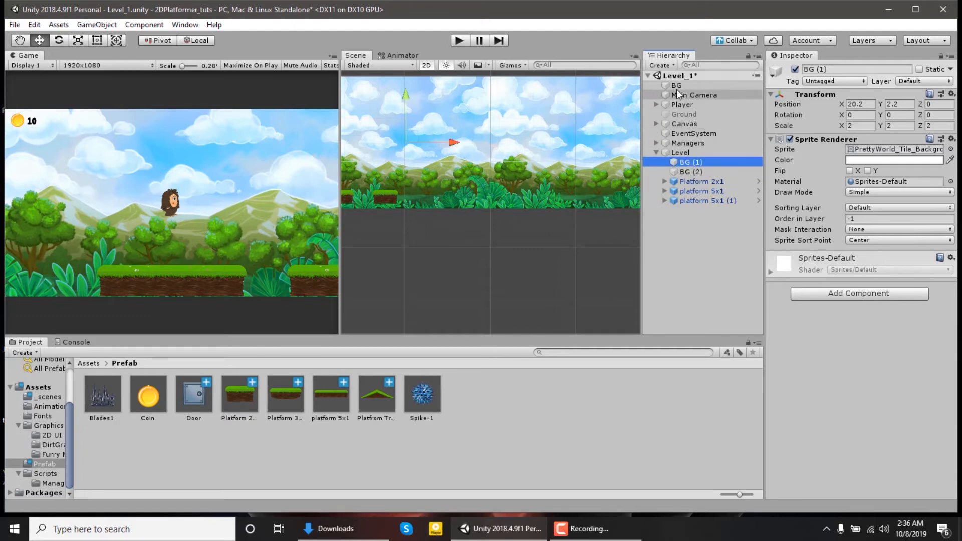
left_click_drag(676, 86, 683, 156)
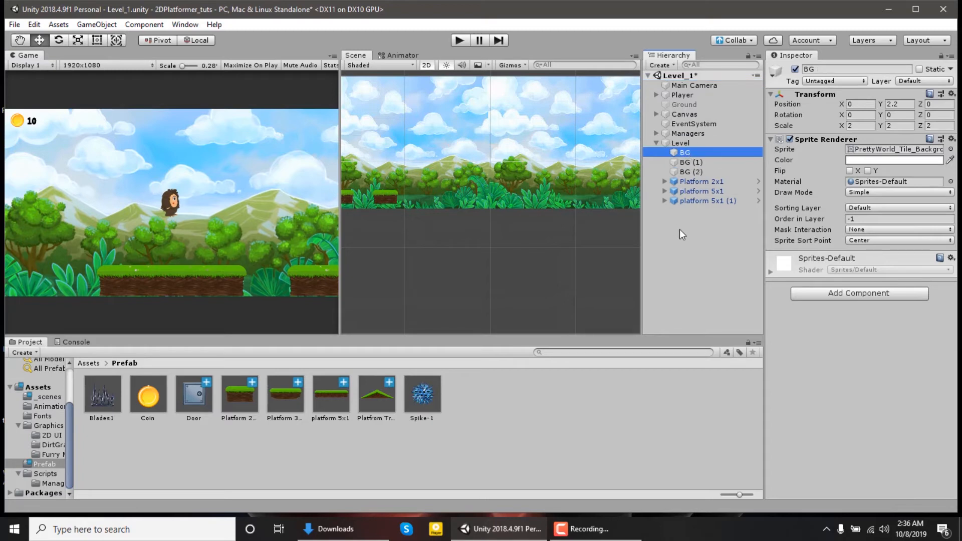
left_click(699, 222)
key("ctrl+s")
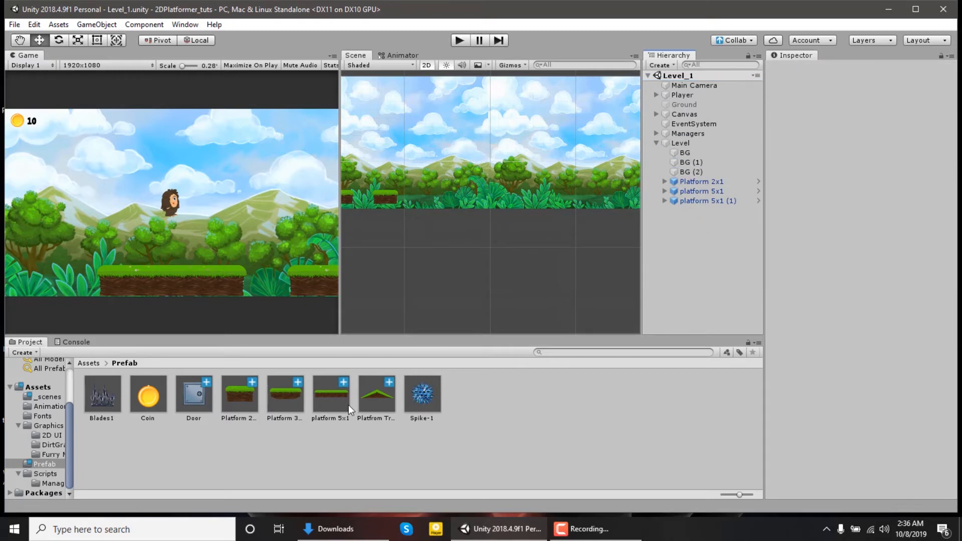
- Place a Platfrom Triangle prefab at about X 25.86, Y -3.51 beyond Platform 2x1 and make it a child of Level
left_click_drag(361, 404, 454, 193)
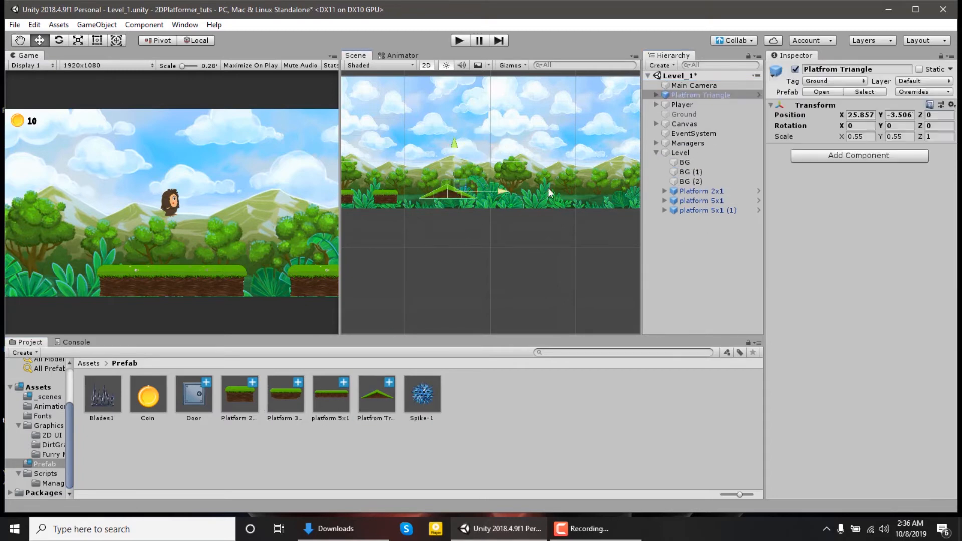
left_click_drag(680, 96, 703, 163)
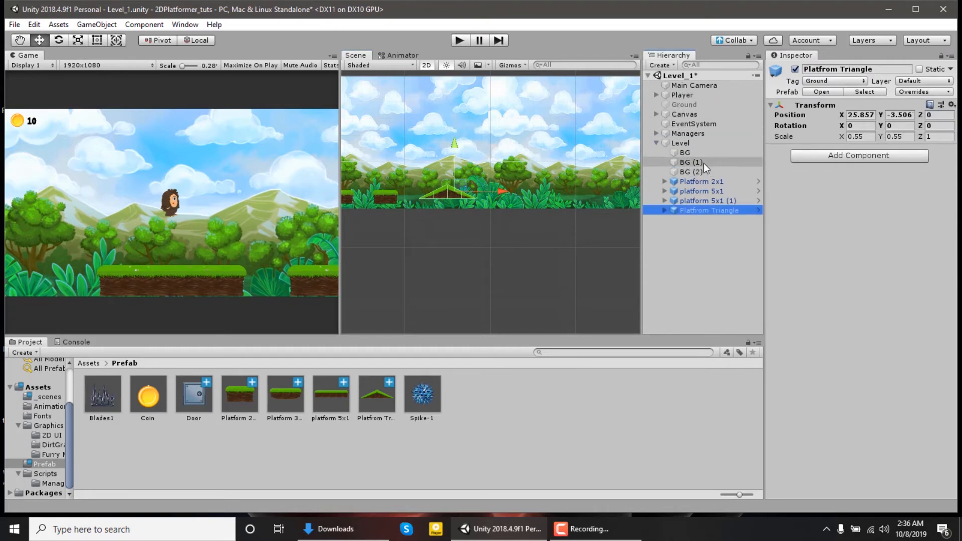
left_click(699, 205)
left_click(705, 212)
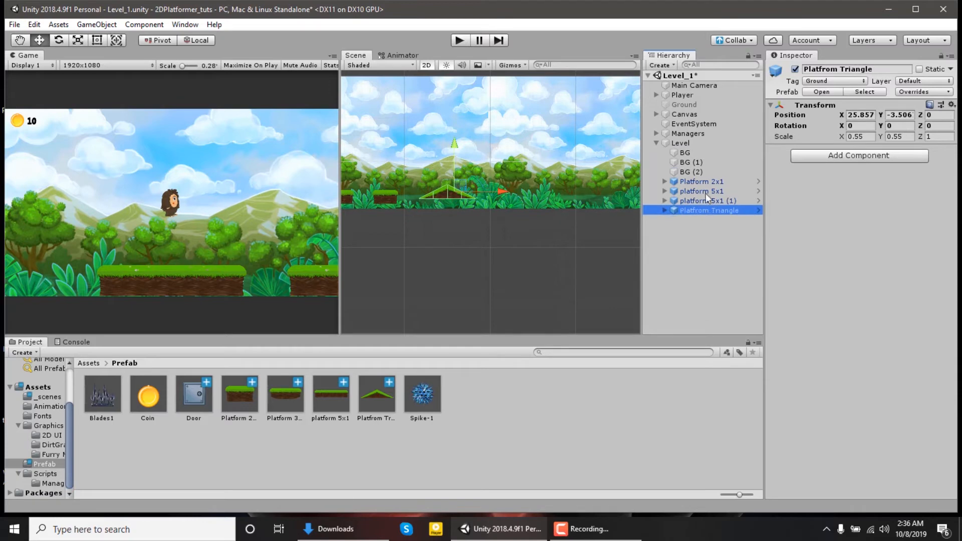
- Move Platfrom Triangle to about X 26.91, Y -3.36 and save the scene
left_click(705, 179)
left_click(711, 209)
left_click(887, 115)
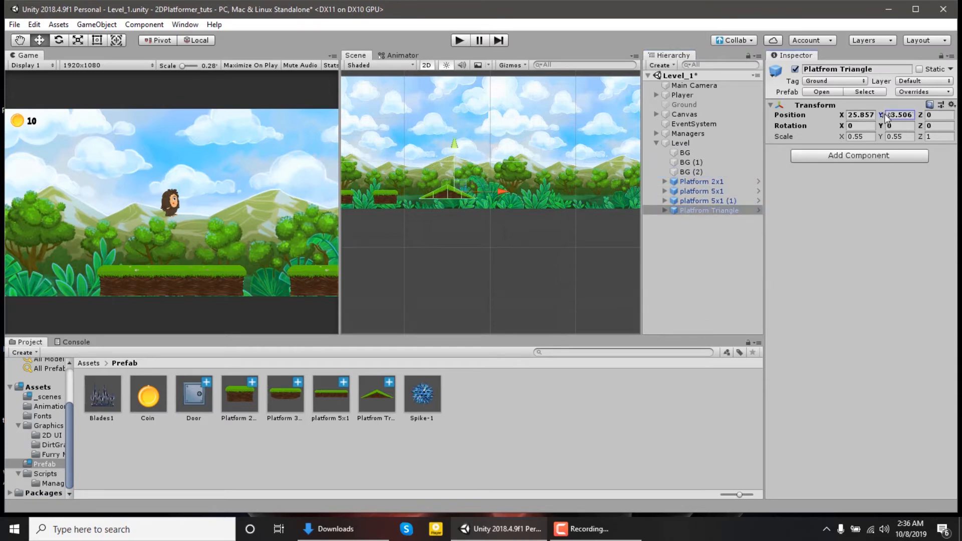
scroll(416, 237, "up", 4)
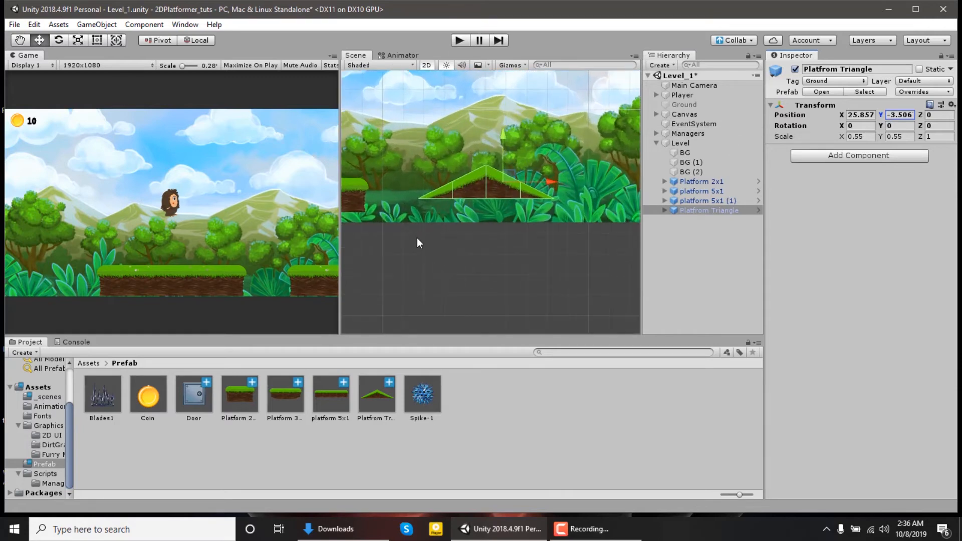
scroll(638, 194, "down", 3)
scroll(576, 189, "up", 3)
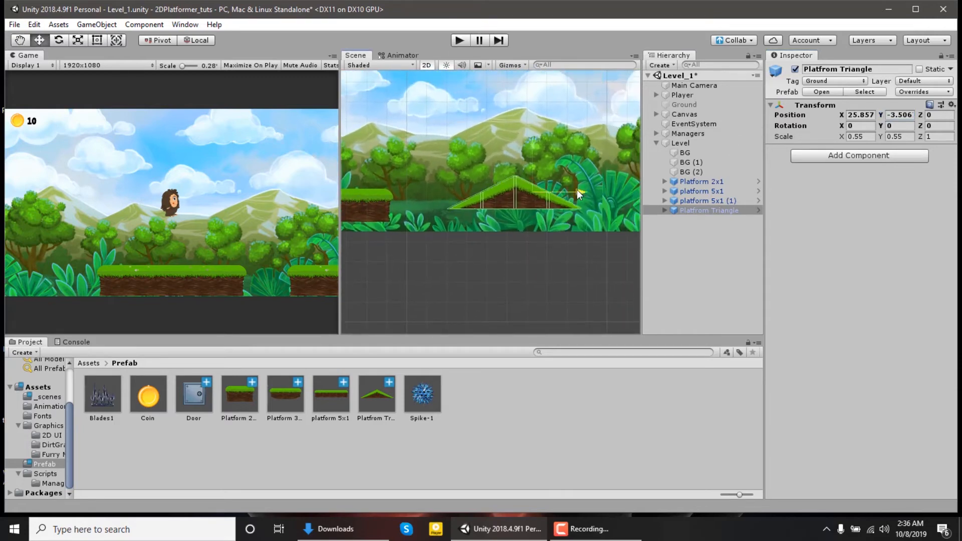
left_click_drag(577, 189, 590, 191)
left_click_drag(554, 152, 552, 147)
scroll(535, 180, "down", 2)
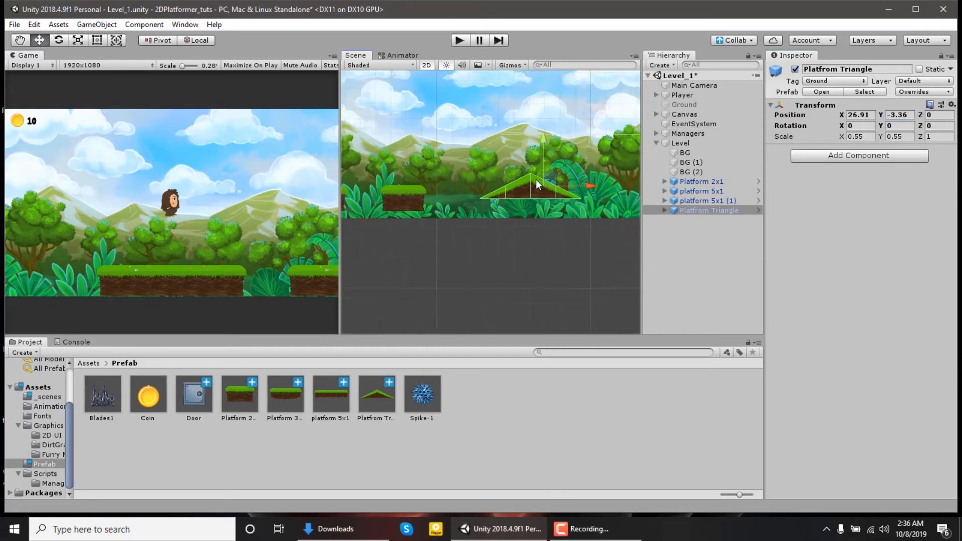
key("ctrl+s")
- Place a Platform 3x1 prefab beyond the triangle platform, then position a duplicate at about X 38.49, Y -2.16
scroll(440, 240, "down", 2)
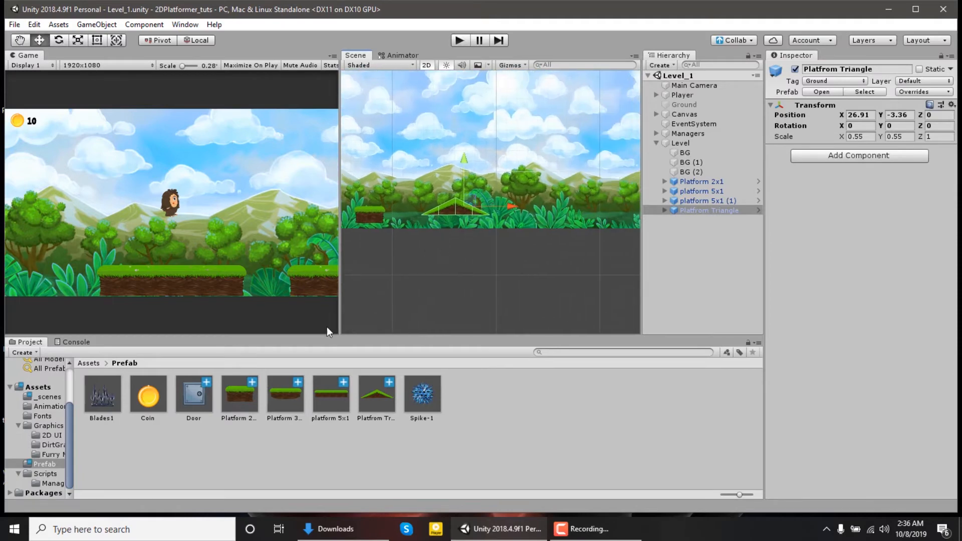
left_click_drag(278, 404, 543, 215)
left_click_drag(544, 172, 544, 151)
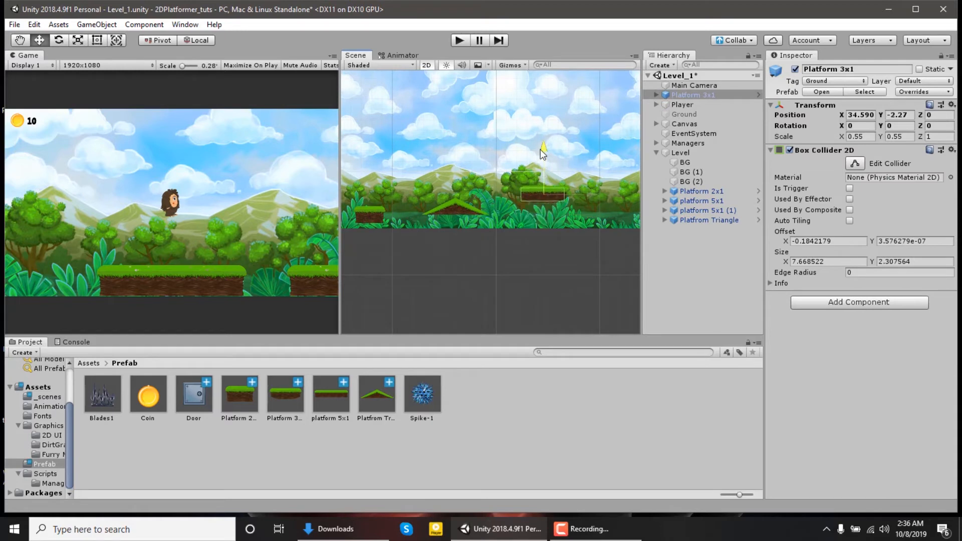
left_click_drag(594, 197, 627, 198)
key("ctrl+d")
scroll(627, 215, "down", 2)
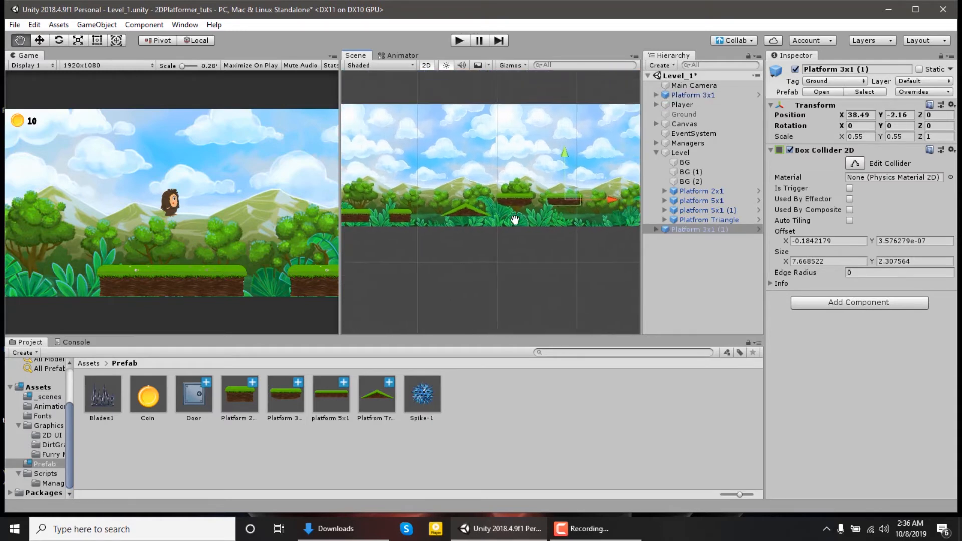
- Place a platform 5x1 prefab beyond the duplicated Platform 3x1, straddling the end of the last background
middle_click_drag(556, 215, 471, 215)
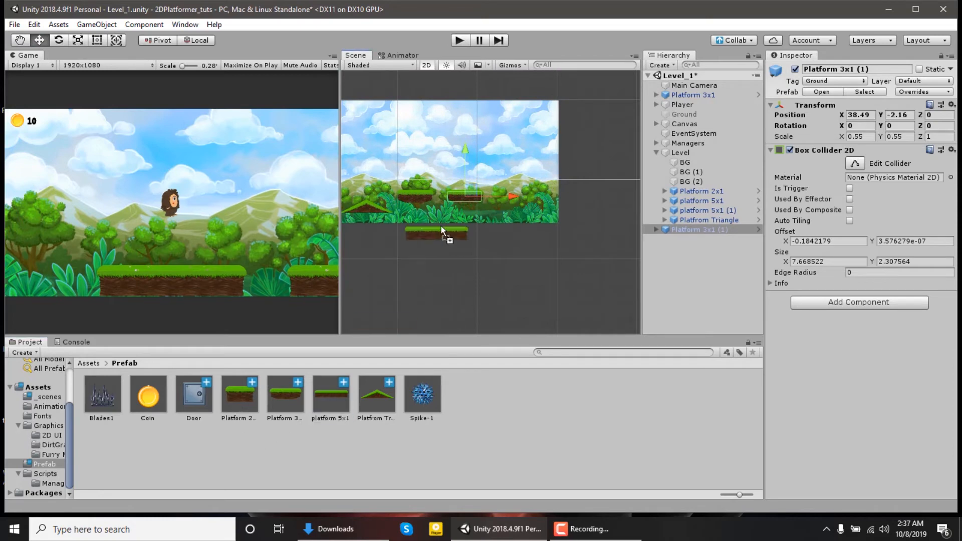
left_click_drag(556, 204, 559, 203)
left_click(537, 149)
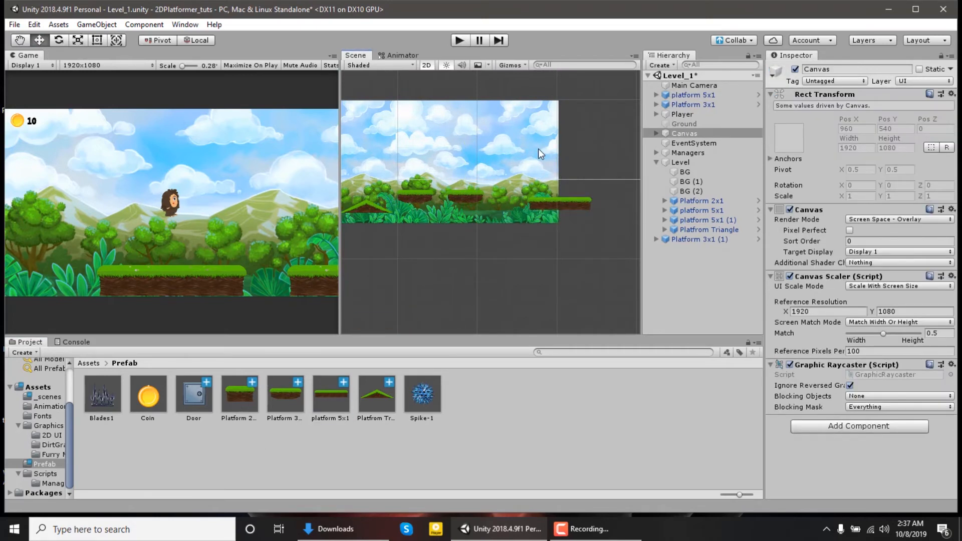
- Duplicate the BG (2) background and set the copy's X position to 60 to extend the scenery
scroll(537, 149, "down", 2)
left_click(523, 171)
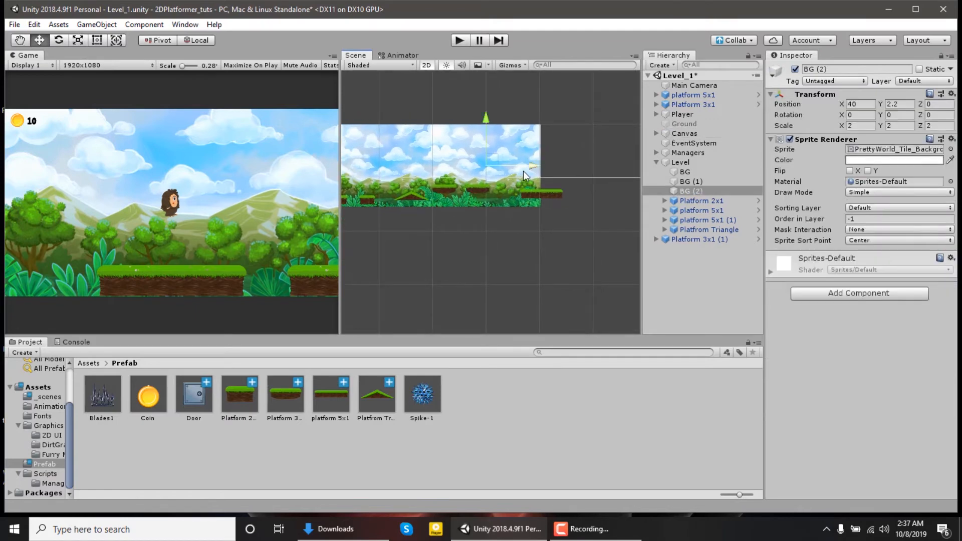
key("ctrl+d")
left_click_drag(533, 171, 651, 251)
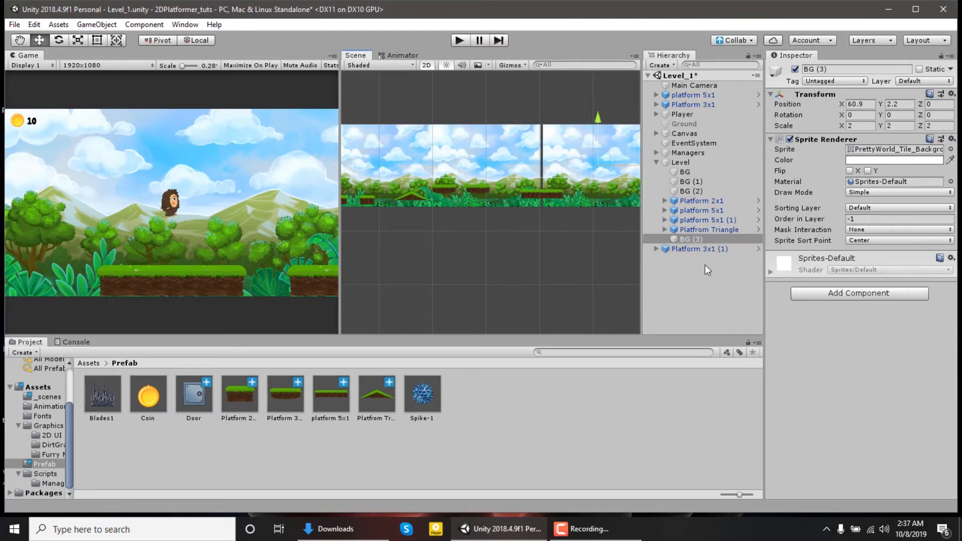
left_click(871, 103)
type("9")
key("BackSpace")
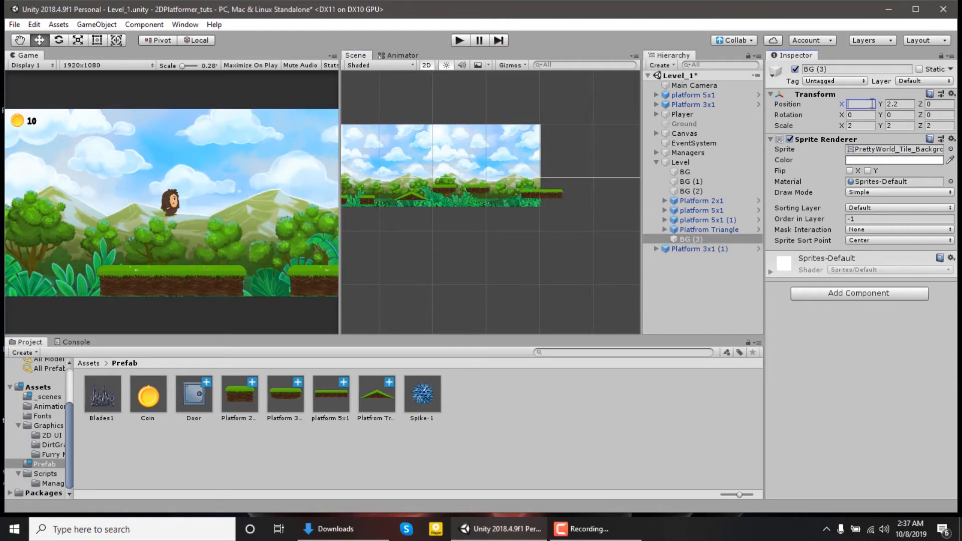
type("60")
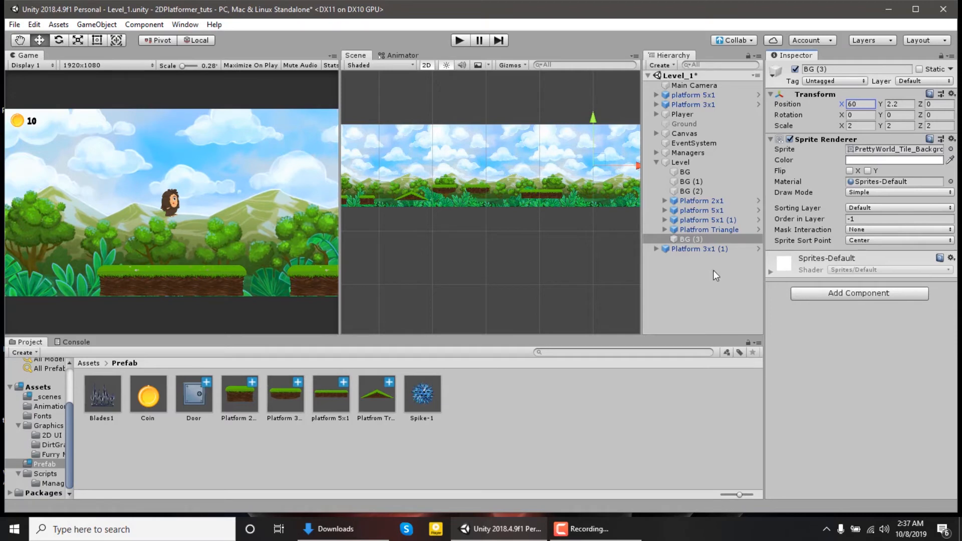
- Place another Platform 3x1 prefab beyond the new platform 5x1, at about X 61.25, Y -2.92
scroll(546, 196, "up", 4)
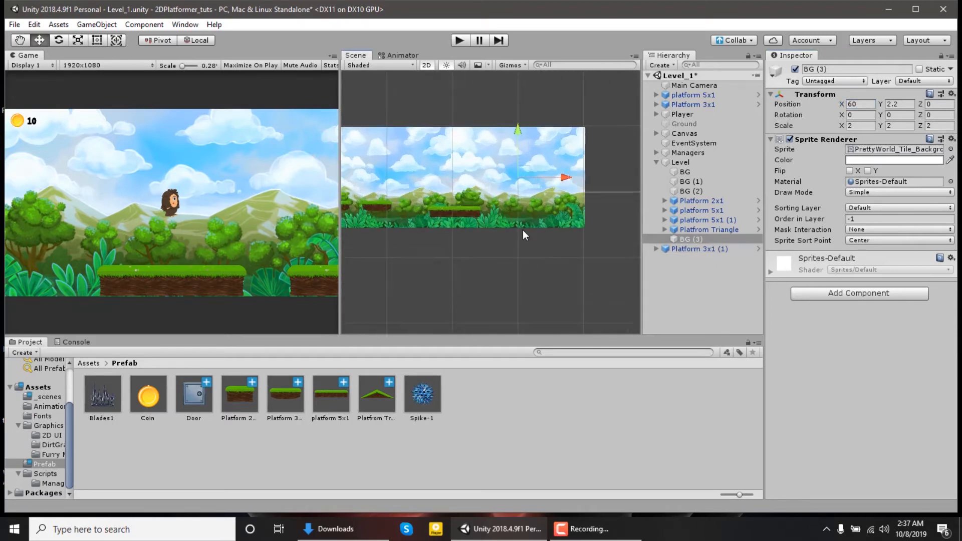
scroll(489, 243, "up", 2)
scroll(450, 250, "down", 3)
middle_click_drag(451, 247, 486, 225)
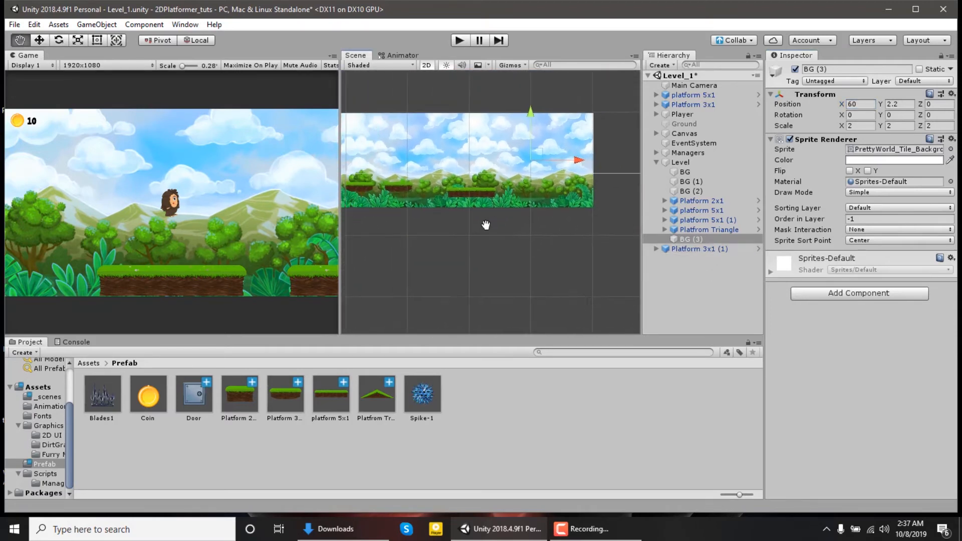
scroll(401, 258, "up", 2)
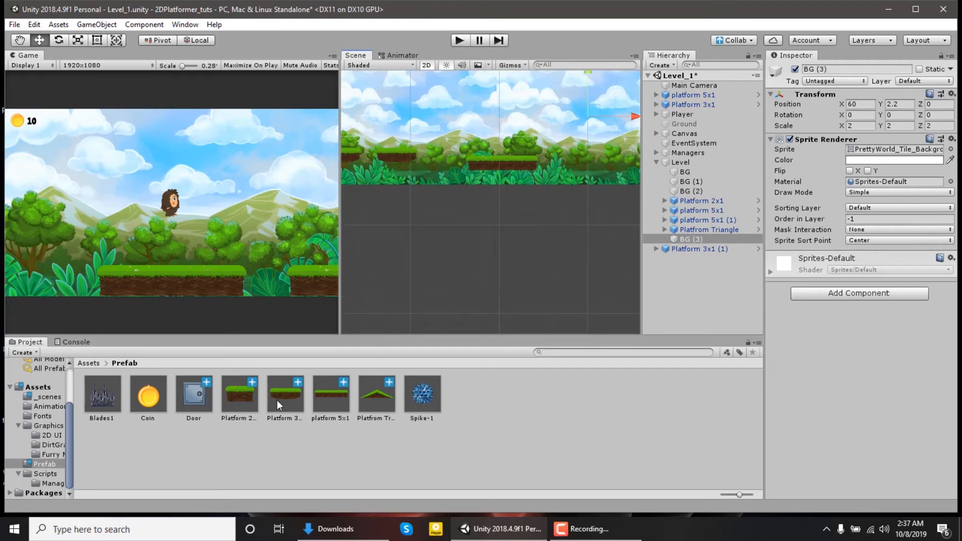
left_click_drag(596, 156, 598, 161)
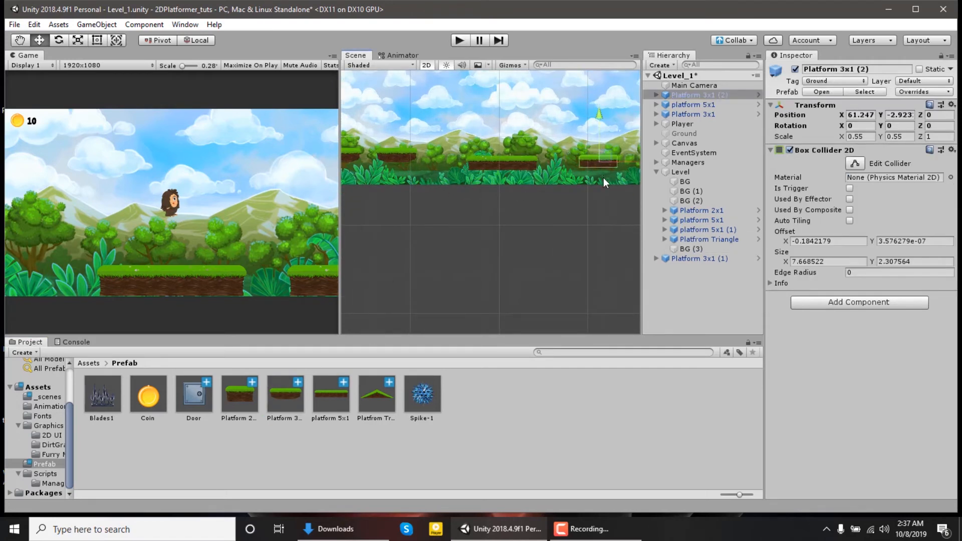
- Make Platform 3x1 (2), platform 5x1 and Platform 3x1 children of Level and set their Y position to -4.15
left_click(708, 113, "shift")
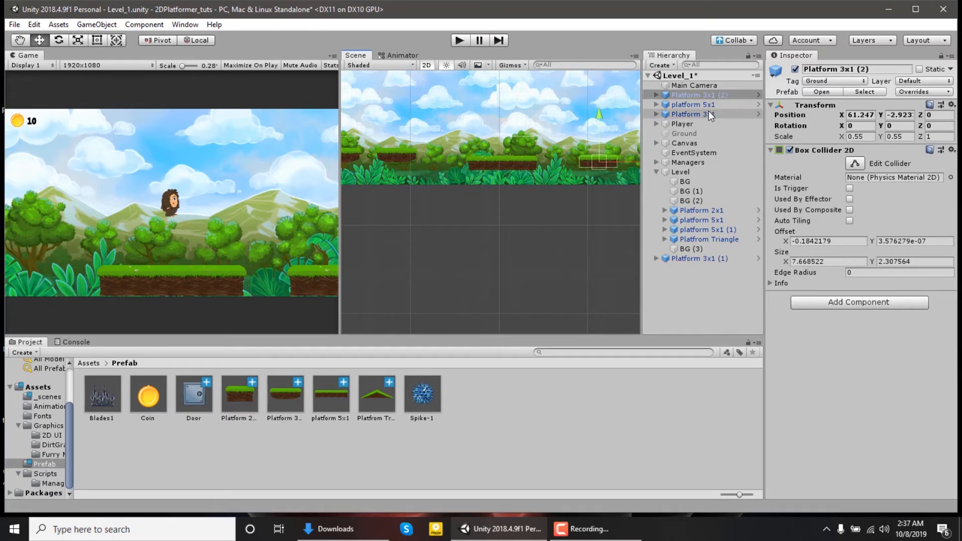
left_click_drag(708, 111, 691, 173)
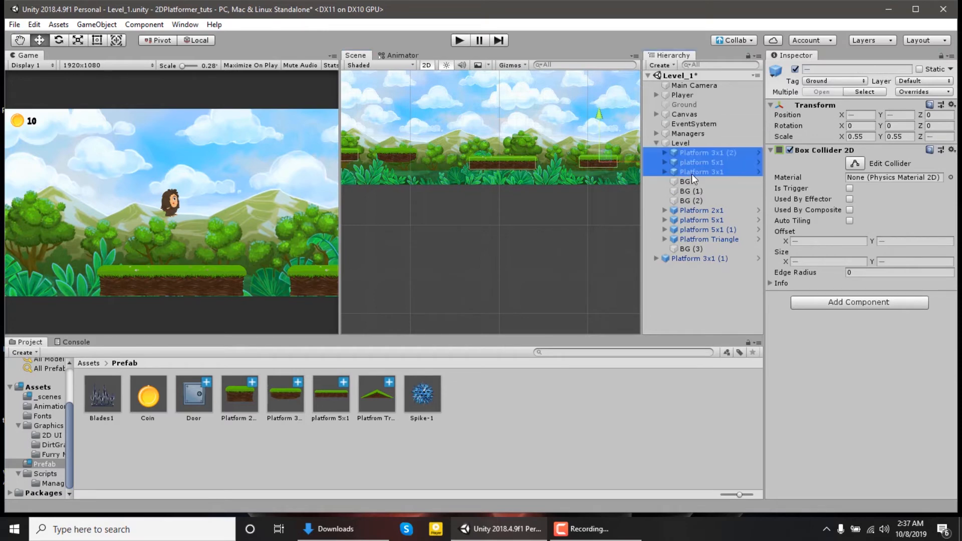
left_click(894, 115)
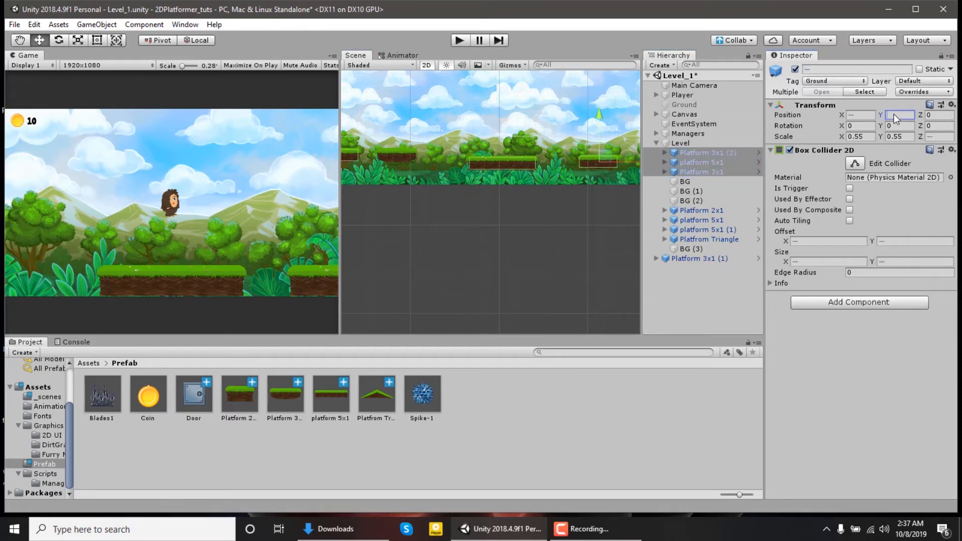
type("-4.15")
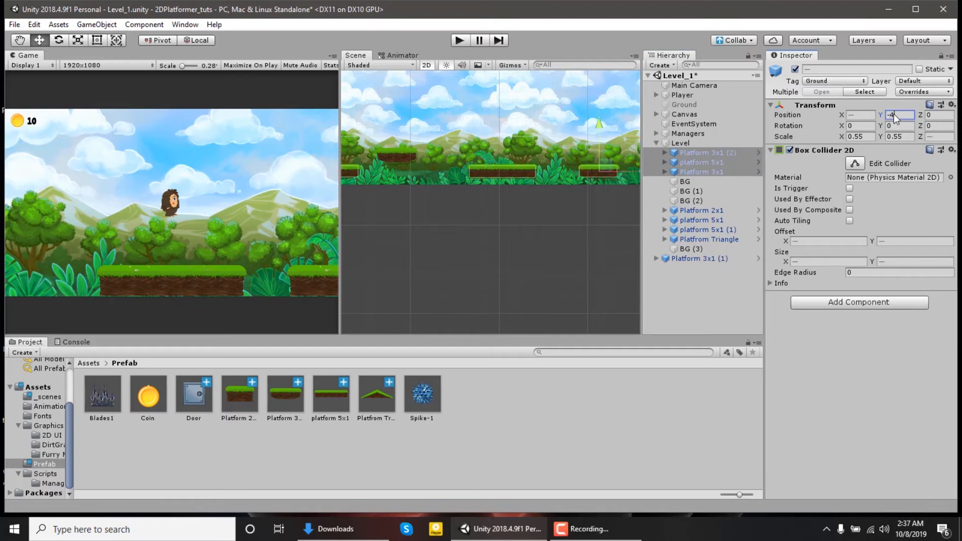
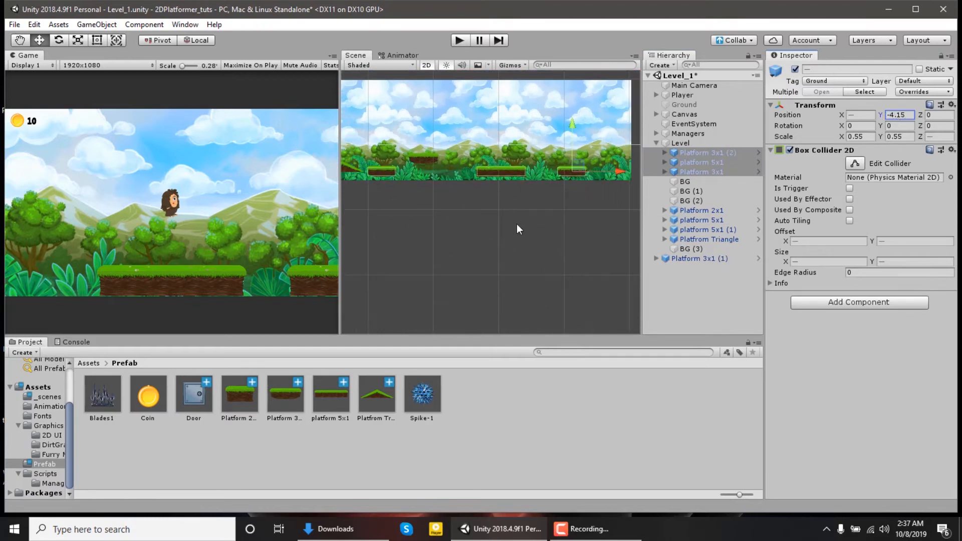
- Place a Door prefab above the last platform, Platform 3x1 (2), at about X 62.03, Y -2.47
scroll(503, 187, "down", 3)
middle_click_drag(503, 187, 293, 313)
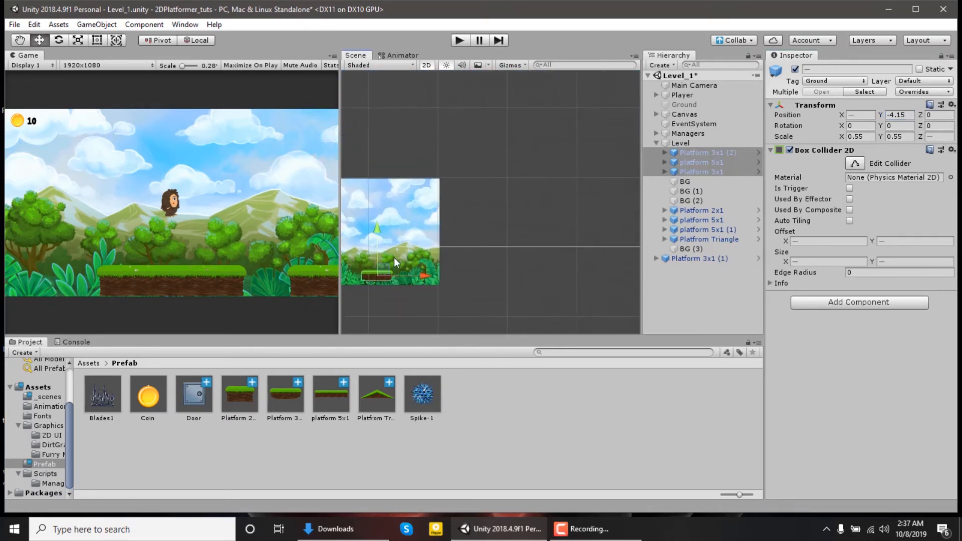
middle_click_drag(435, 274, 558, 215)
scroll(558, 215, "up", 10)
scroll(541, 235, "up", 2)
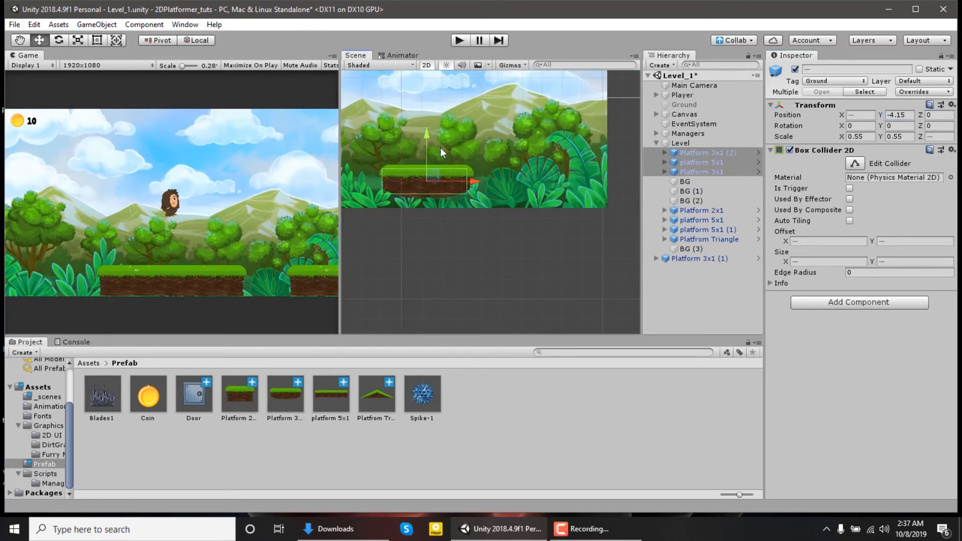
middle_click_drag(440, 147, 509, 253)
left_click_drag(193, 395, 543, 197)
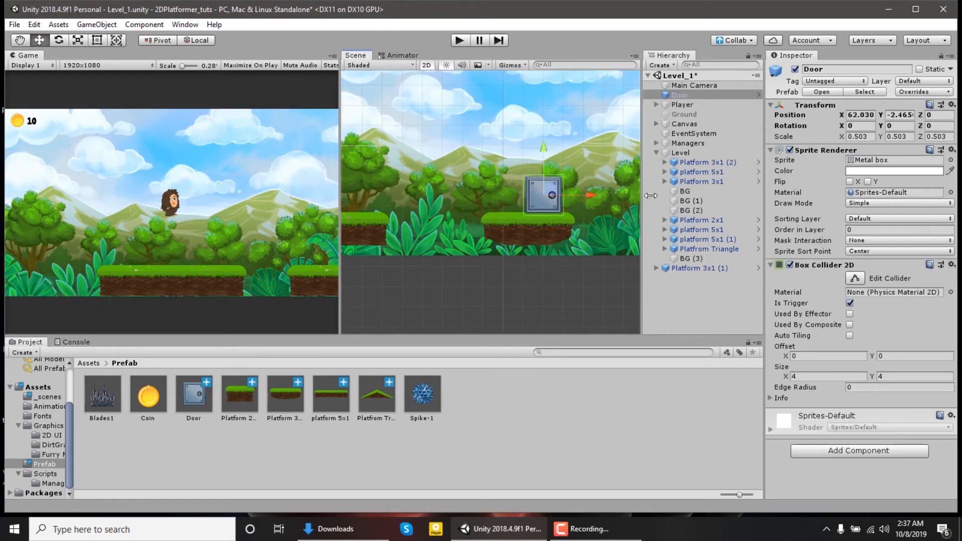
- Scale the Door to about 0.322, stand it on the platform at about X 62.57, Y -2.71, and save the scene
double_click(685, 94)
key("r")
left_click_drag(495, 201, 548, 200)
key("w")
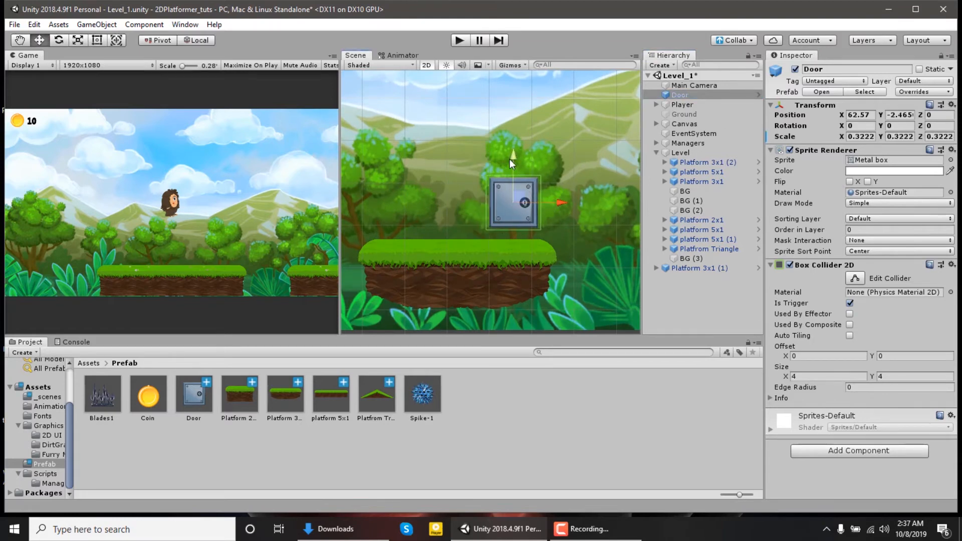
left_click_drag(518, 171, 519, 166)
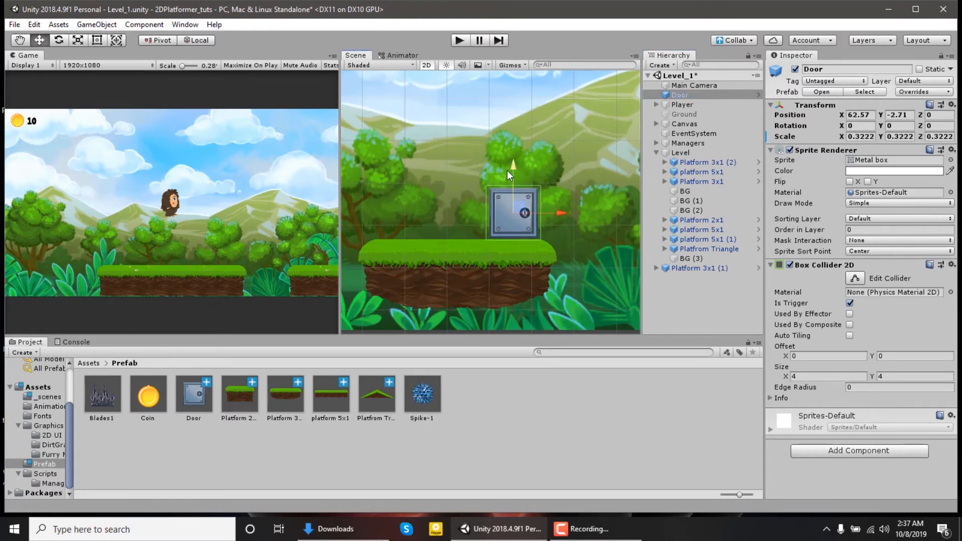
key("ctrl+s")
- Add a Coin prefab as a child of Level and move it above the first platform at X 1.74, Y -2.51
scroll(450, 191, "down", 8)
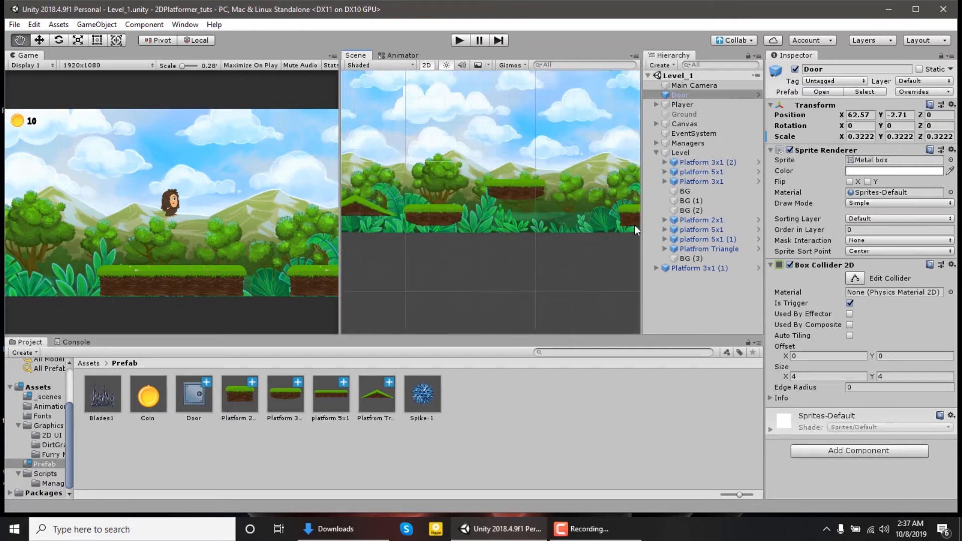
scroll(434, 258, "up", 5)
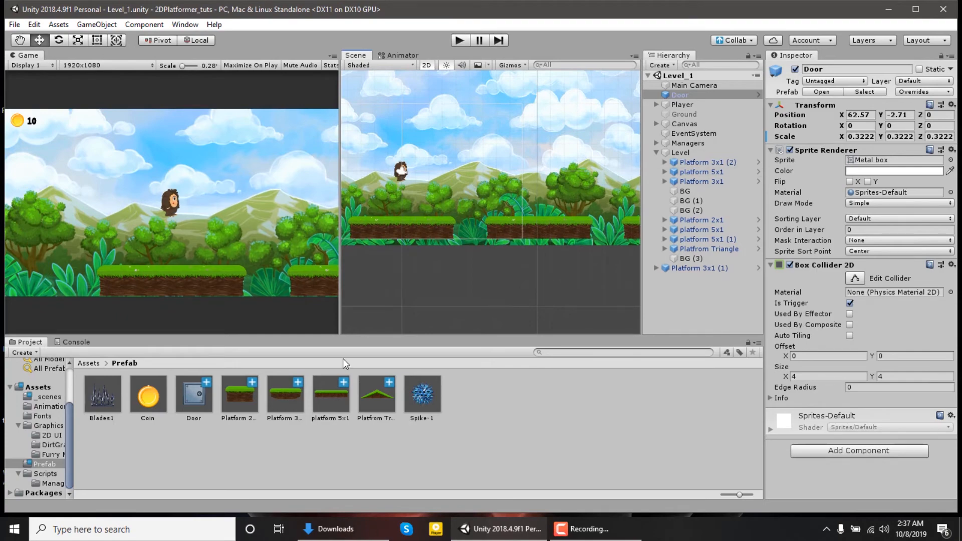
left_click_drag(151, 393, 695, 159)
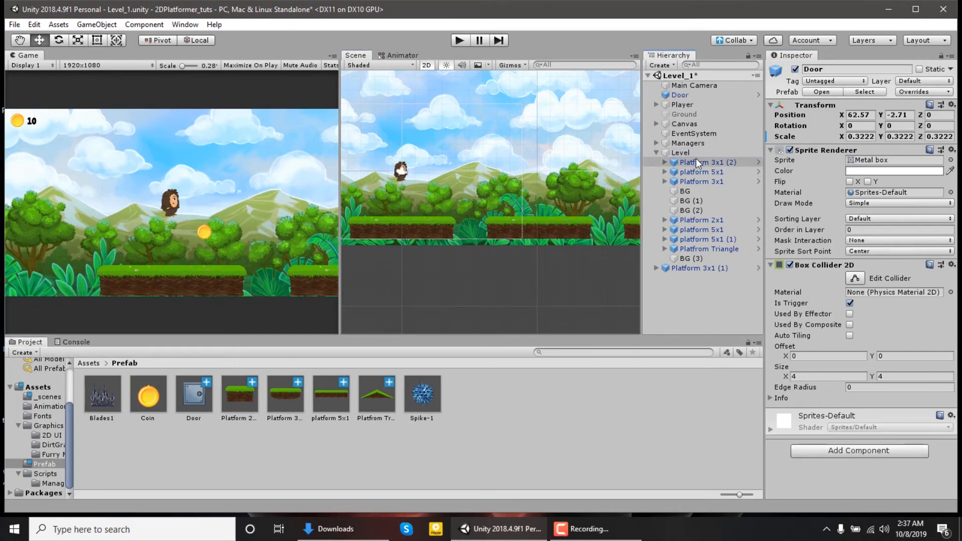
double_click(679, 161)
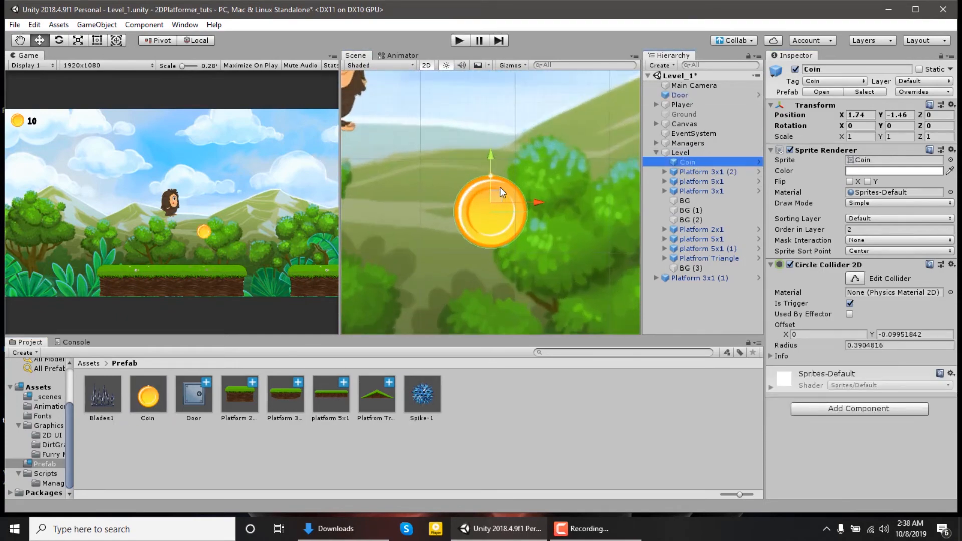
scroll(496, 190, "down", 8)
left_click_drag(493, 146, 492, 189)
scroll(501, 207, "down", 3)
middle_click_drag(500, 206, 490, 143)
- Duplicate the coin four times and spread the copies in a row at Y -2.51, the last at about X 7.91
key("ctrl+d")
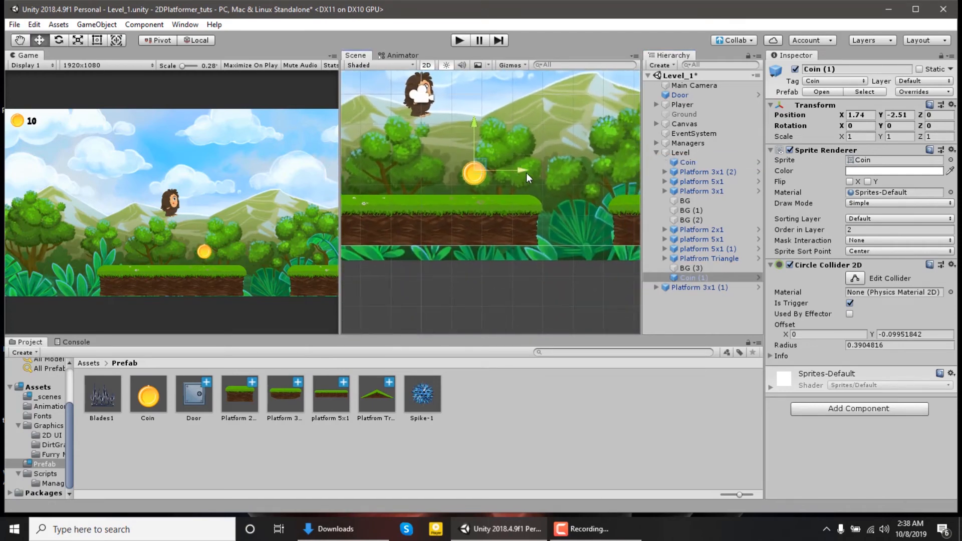
left_click_drag(525, 172, 615, 179)
key("ctrl+d")
scroll(615, 179, "down", 2)
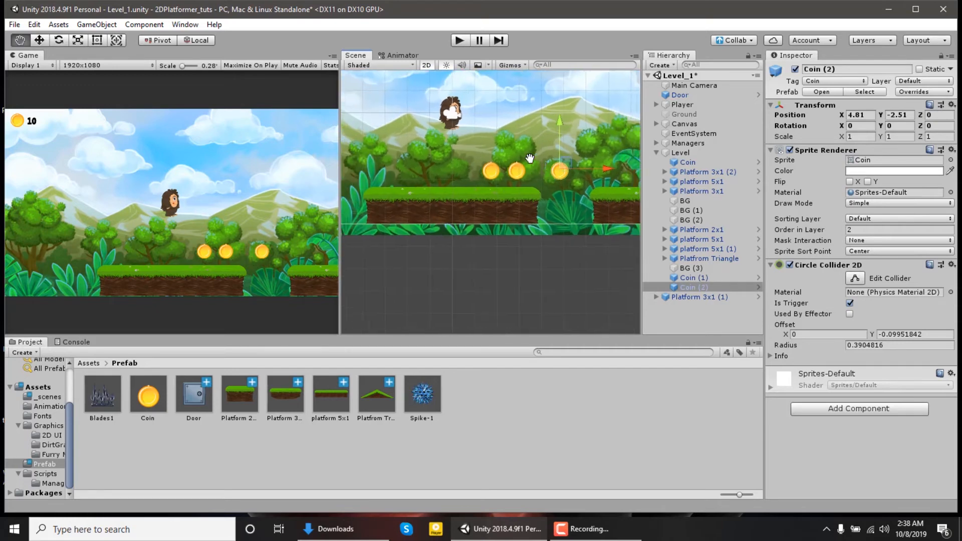
middle_click_drag(614, 180, 594, 161)
key("ctrl+d")
left_click_drag(551, 142, 627, 147)
scroll(596, 148, "down", 1)
key("ctrl+d")
scroll(578, 158, "down", 1)
middle_click_drag(578, 158, 494, 172)
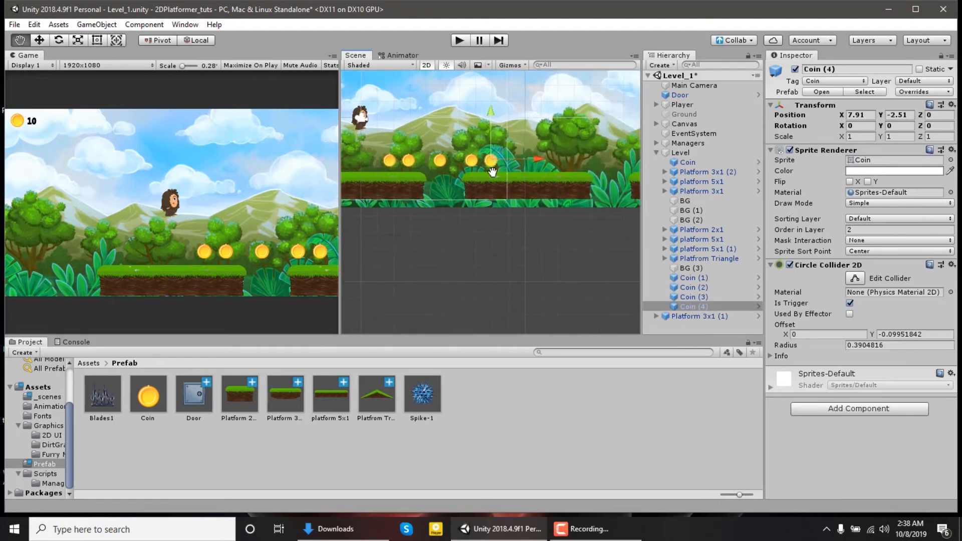
- Place a Spike-1 prefab on the second platform, past the coins, at about X 10.21, Y -2.88
left_click_drag(421, 401, 526, 167)
scroll(524, 181, "up", 1)
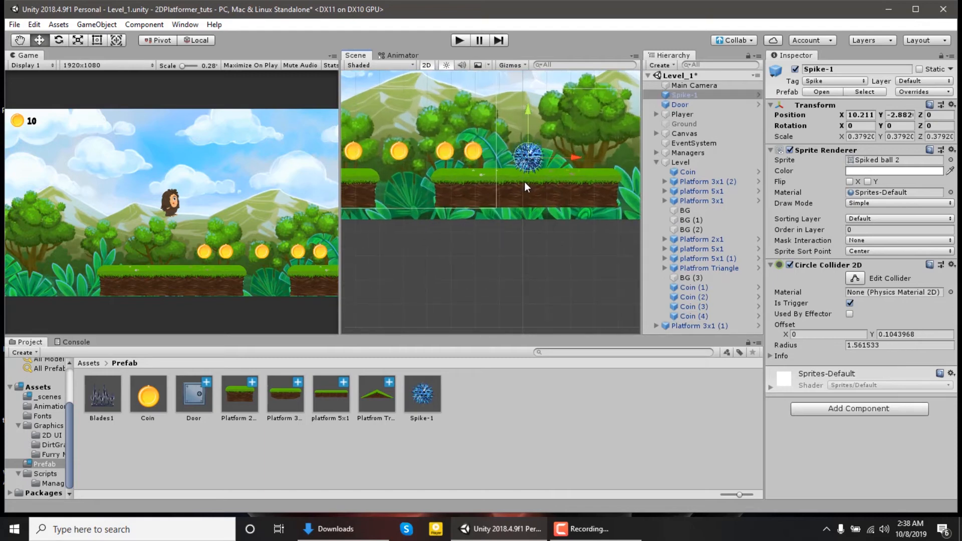
- Duplicate the last coin and place the copy just before the spike ball at X 9.12, Y -2.51
left_click(474, 151)
key("ctrl+d")
left_click_drag(474, 149, 540, 156)
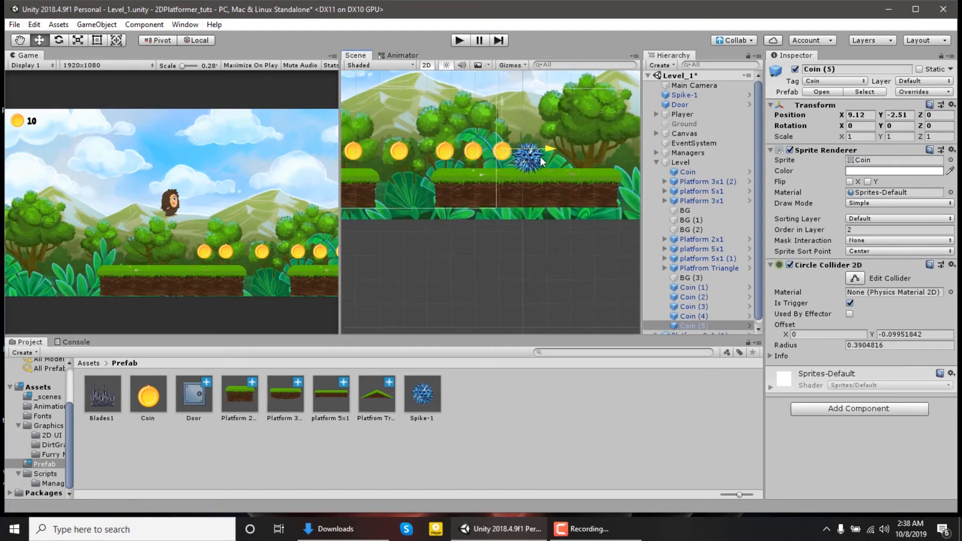
- Shift Spike-1 slightly away from the coins and lower it onto the platform, to X 10.52, Y -2.94
middle_click_drag(540, 156, 489, 153)
scroll(489, 153, "up", 1)
left_click(492, 152)
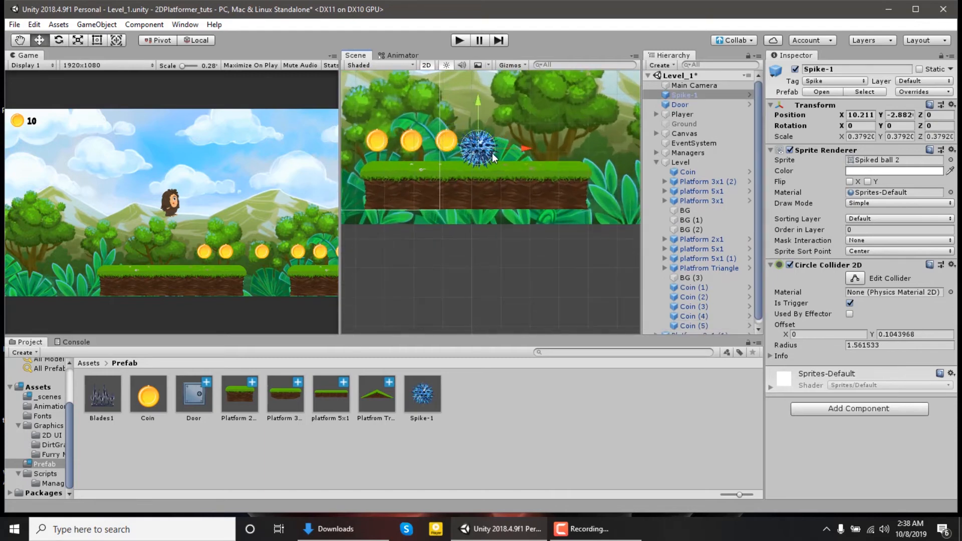
left_click_drag(534, 150, 536, 151)
left_click_drag(484, 107, 486, 109)
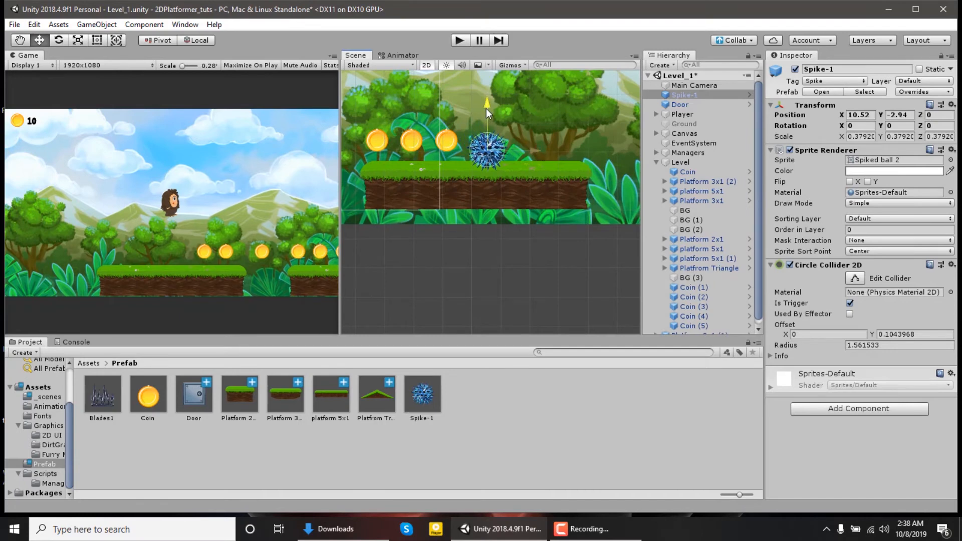
- Duplicate the coin before the spike twice and place the copies past the spike on the same platform at Y -2.51
left_click(448, 151)
key("ctrl+d")
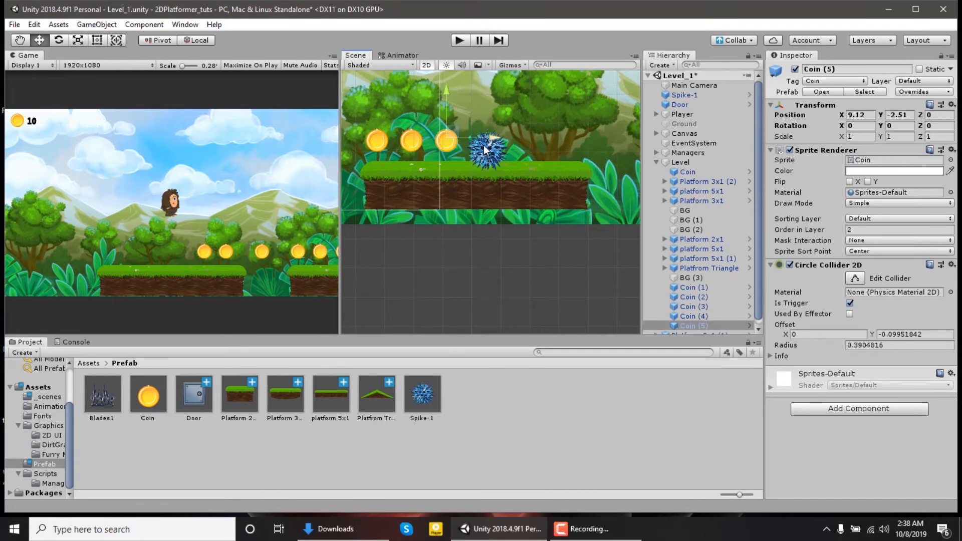
left_click_drag(490, 144, 614, 137)
key("ctrl+d")
scroll(557, 161, "down", 2)
middle_click_drag(557, 160, 459, 152)
- Add two more coin copies at Y -2.51, one over the small Platform 2x1 at X 17.88 and one past it at X 19.97
key("ctrl+d")
left_click_drag(515, 160, 534, 158)
scroll(534, 157, "down", 1)
middle_click_drag(533, 158, 477, 169)
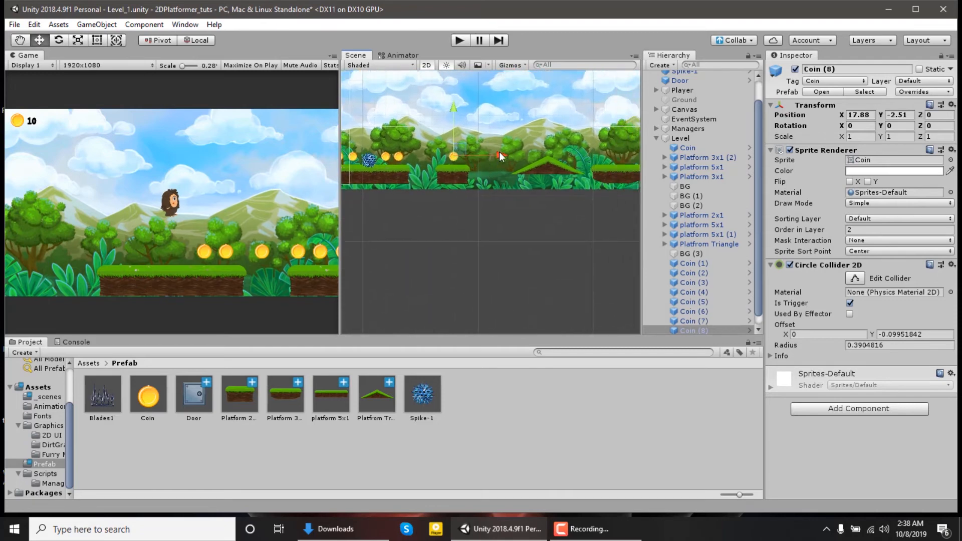
key("ctrl+d")
left_click_drag(501, 156, 523, 155)
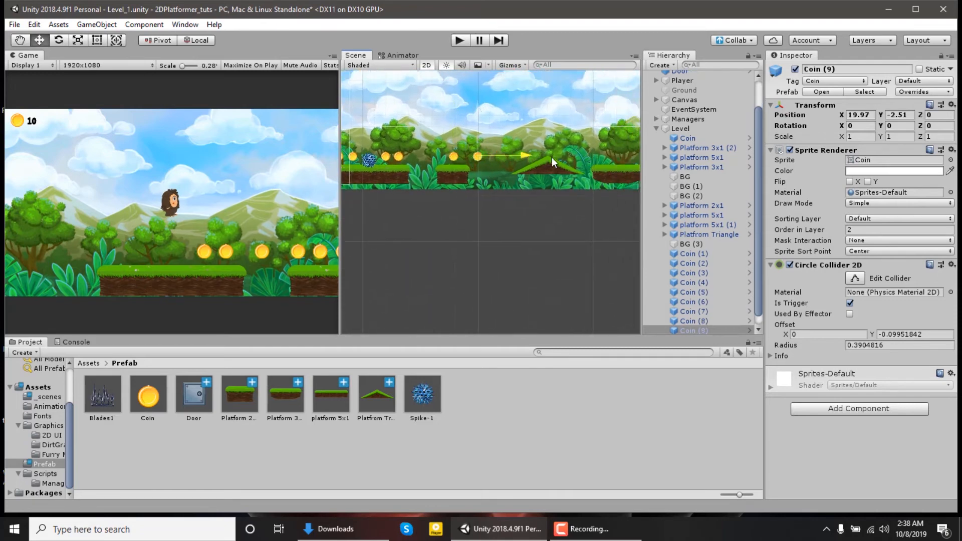
- Duplicate the last coin and place the copy at the near foot of the triangle platform, about X 22.6, Y -3.13
left_click(528, 159)
left_click(543, 158)
scroll(468, 164, "up", 4)
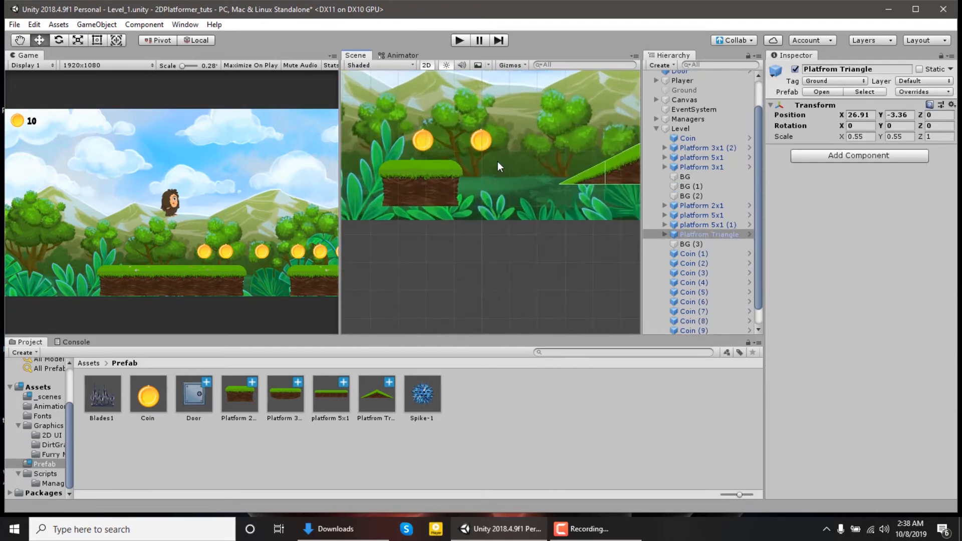
left_click(481, 142)
key("ctrl+d")
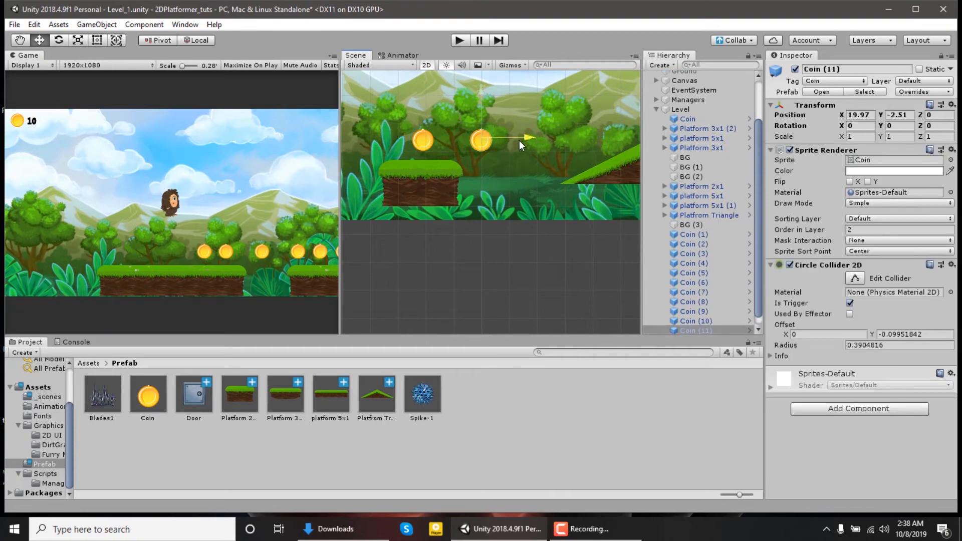
left_click_drag(519, 140, 591, 150)
middle_click_drag(591, 150, 468, 200)
scroll(469, 199, "up", 3)
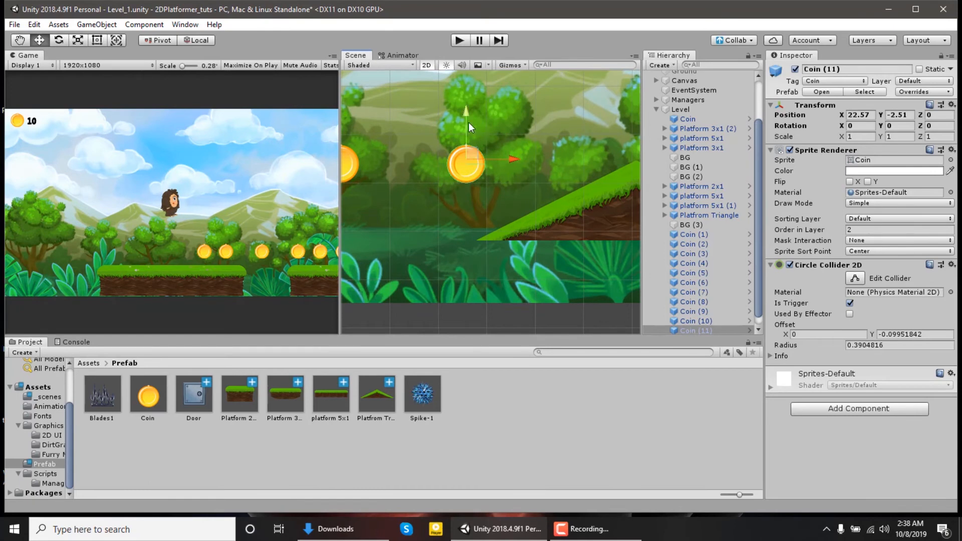
left_click_drag(467, 122, 473, 152)
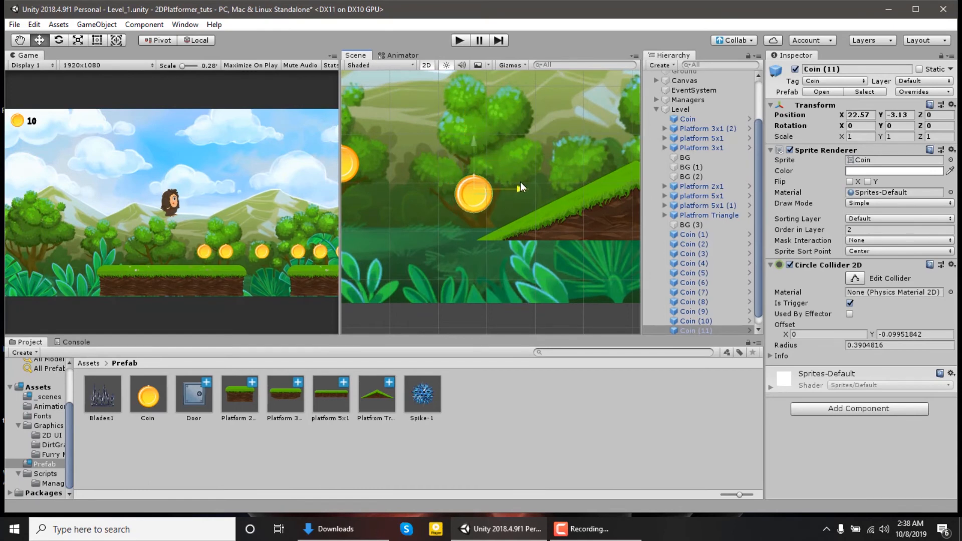
- Add two coin copies climbing the triangle platform's near slope, at X 24.02, Y -2.58 and X 25.12, Y -1.68
key("ctrl+d")
left_click_drag(517, 187, 528, 120)
key("ctrl+d")
scroll(528, 122, "down", 2)
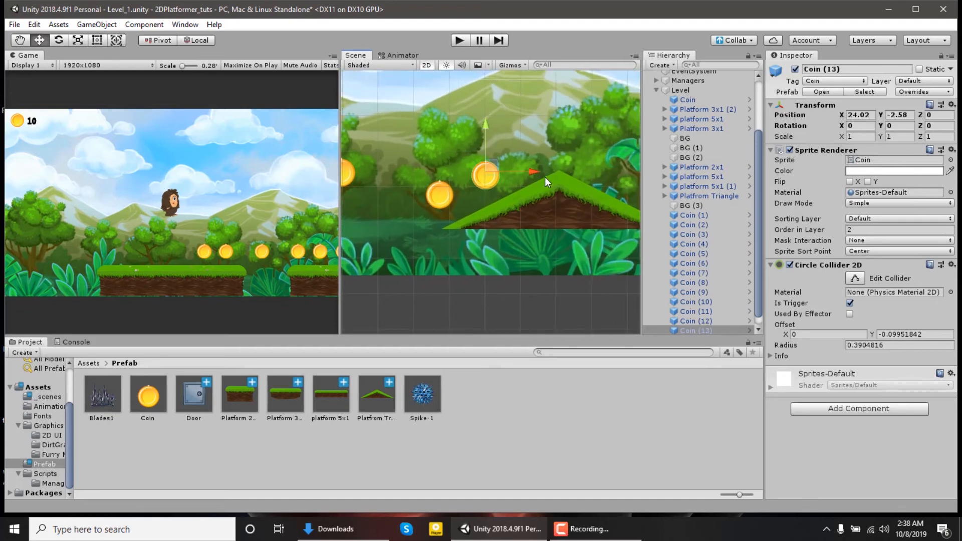
left_click_drag(545, 177, 613, 170)
left_click_drag(550, 124, 550, 88)
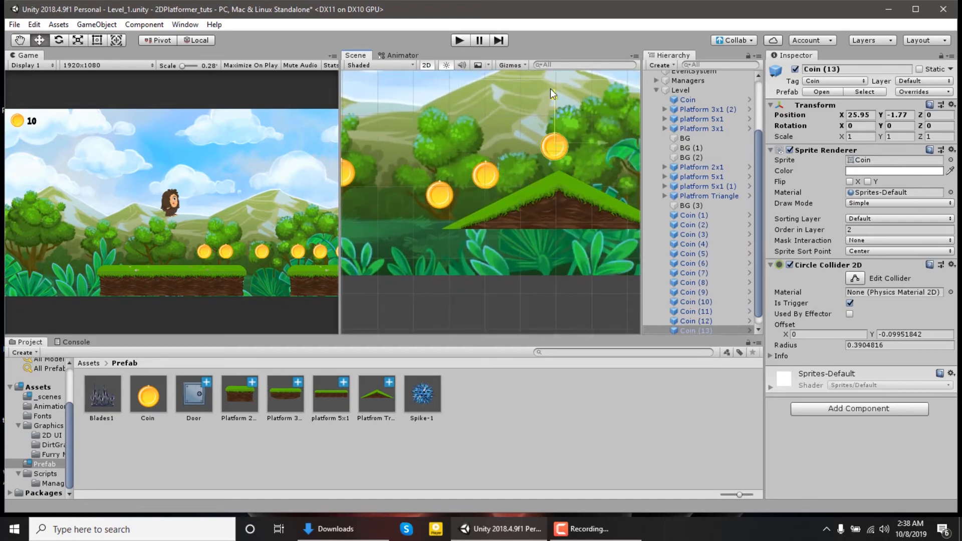
left_click_drag(605, 142, 575, 151)
scroll(566, 161, "down", 1)
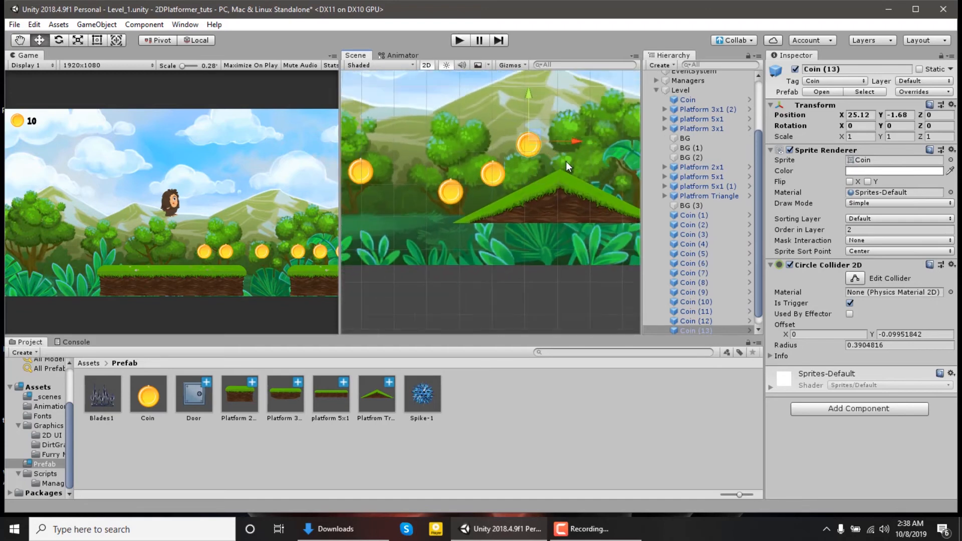
- Add two coin copies descending the triangle platform's far slope, one at X 27.12 and the lower one at X 28.52, Y -2.74
middle_click_drag(566, 161, 470, 157)
key("ctrl+d")
left_click_drag(471, 156, 503, 162)
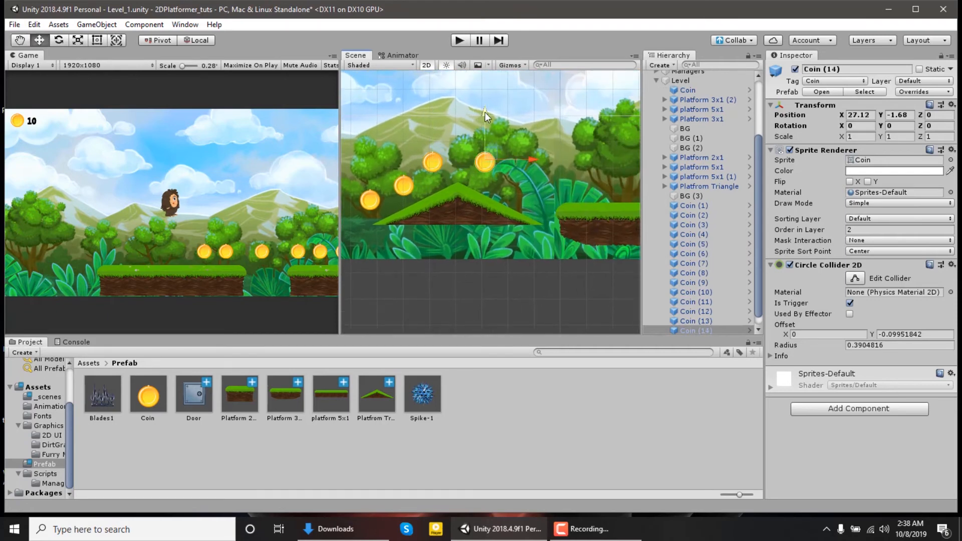
left_click_drag(485, 112, 488, 134)
key("ctrl+d")
left_click_drag(532, 170, 567, 170)
left_click_drag(521, 125, 522, 145)
scroll(521, 193, "down", 1)
scroll(521, 194, "down", 4)
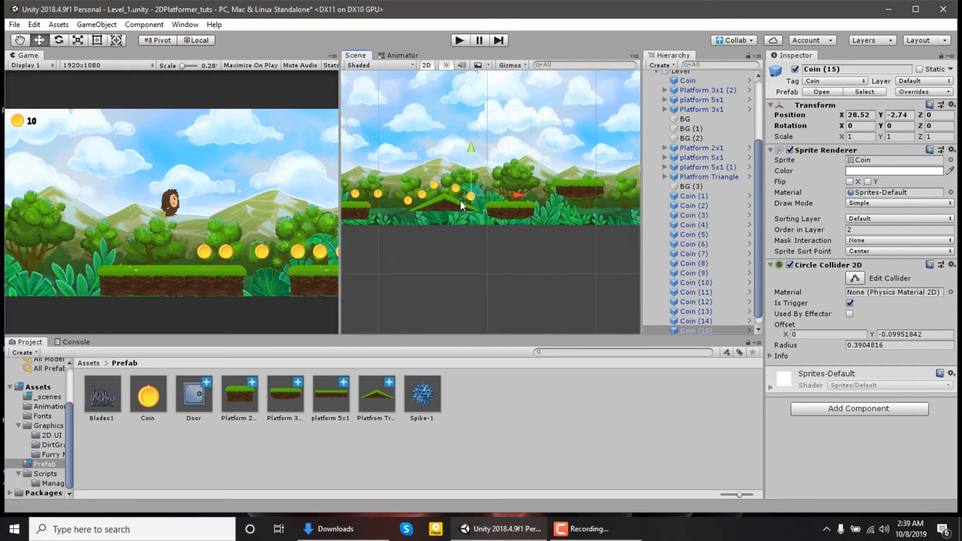
- Add two coin copies above the ends of the platform following the triangle, at X 30.57 and X 33.91, Y -2.74
key("ctrl+d")
key("ctrl+d")
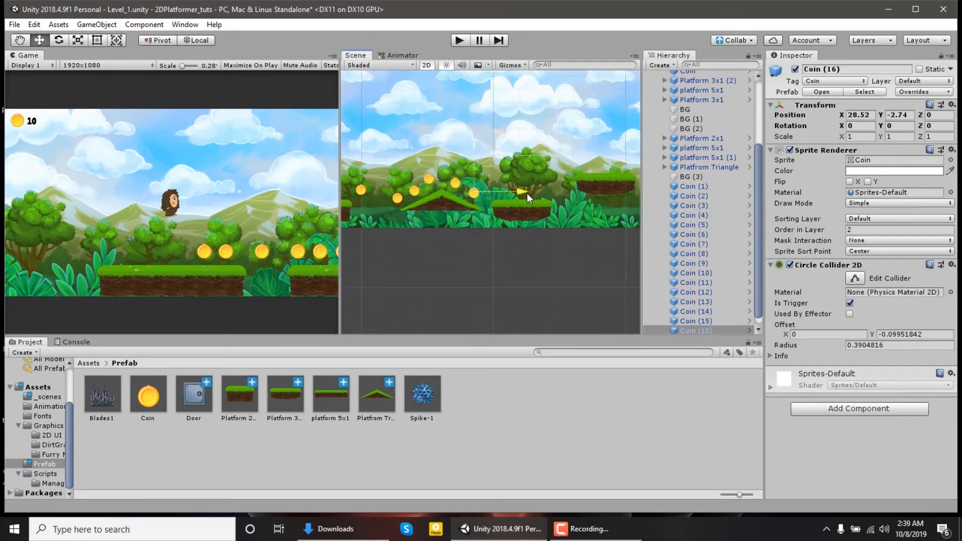
left_click_drag(527, 193, 552, 194)
scroll(519, 192, "up", 2)
scroll(514, 218, "up", 3)
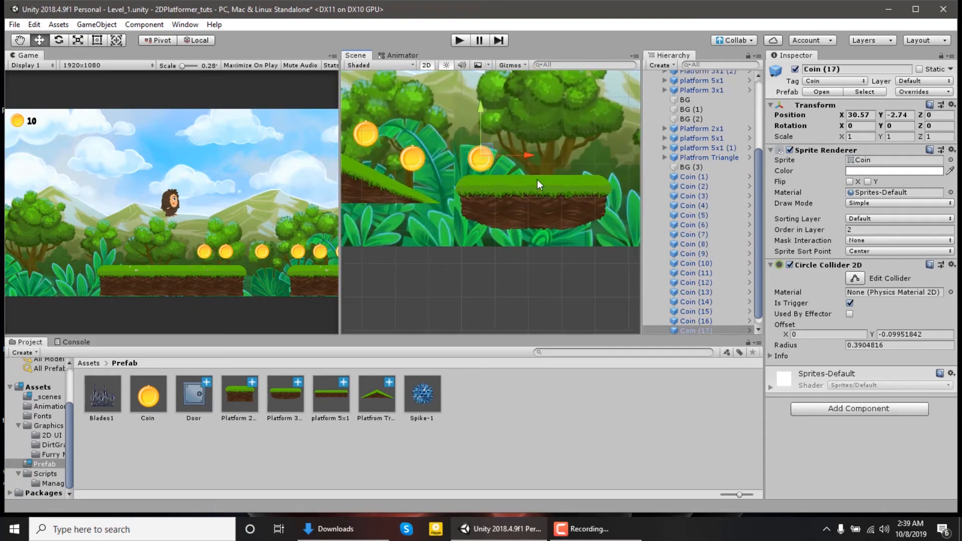
left_click_drag(523, 157, 637, 157)
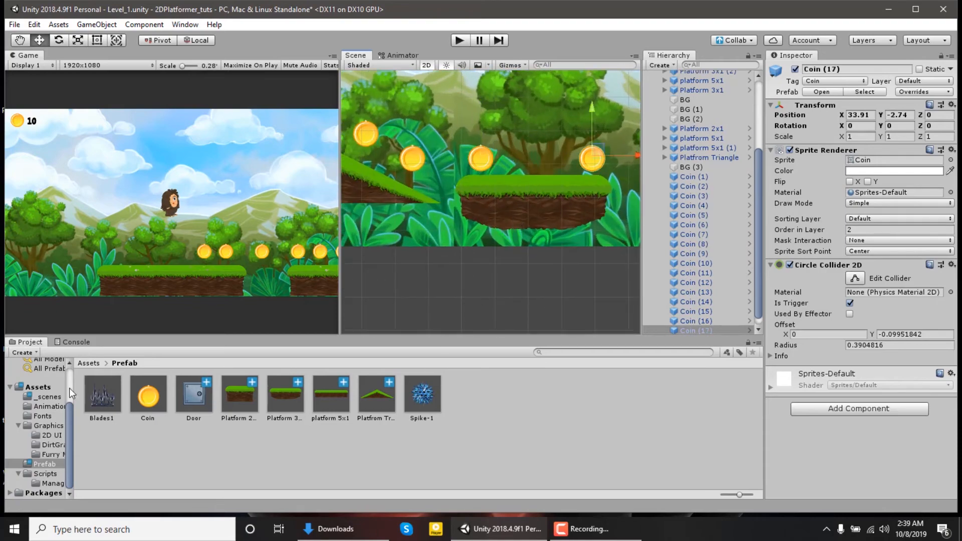
- Place a Blades1 prefab between these two coins at about X 32.1, Y -3.19 and set its Order in Layer to -1
left_click_drag(103, 397, 556, 173)
scroll(532, 170, "up", 2)
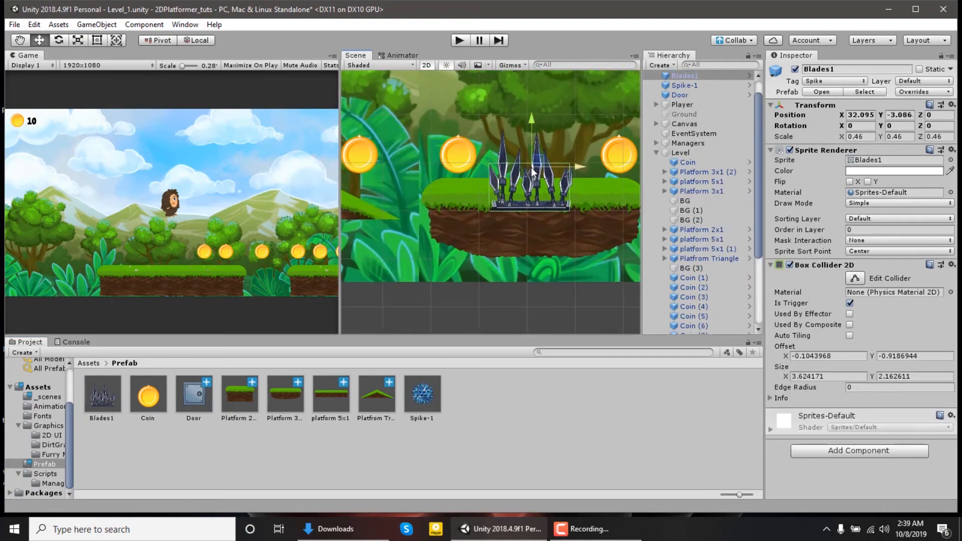
left_click_drag(532, 115, 532, 120)
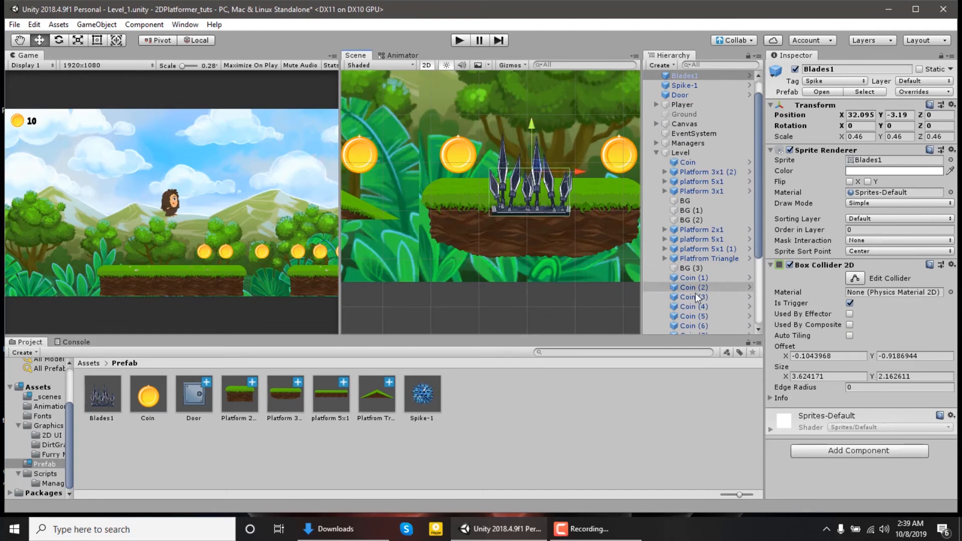
left_click(853, 229)
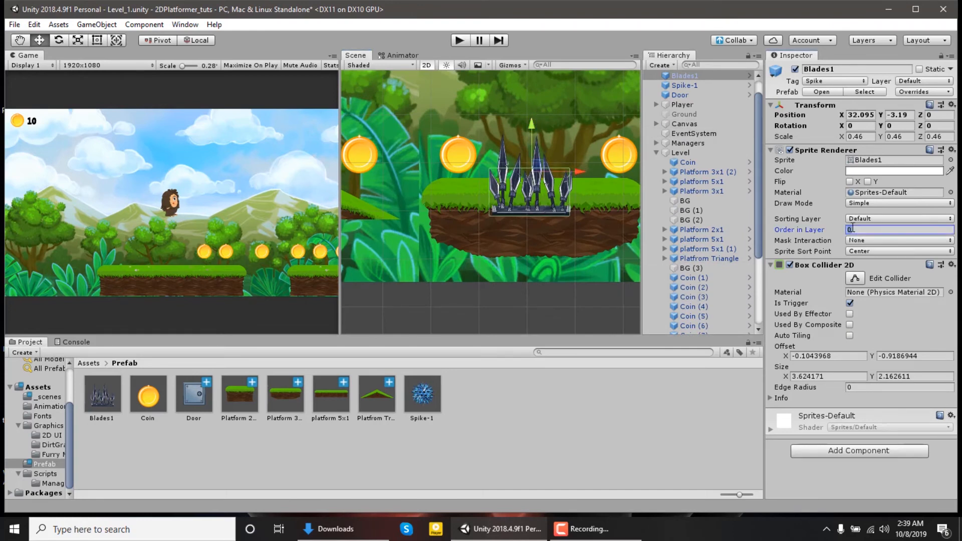
type("-1")
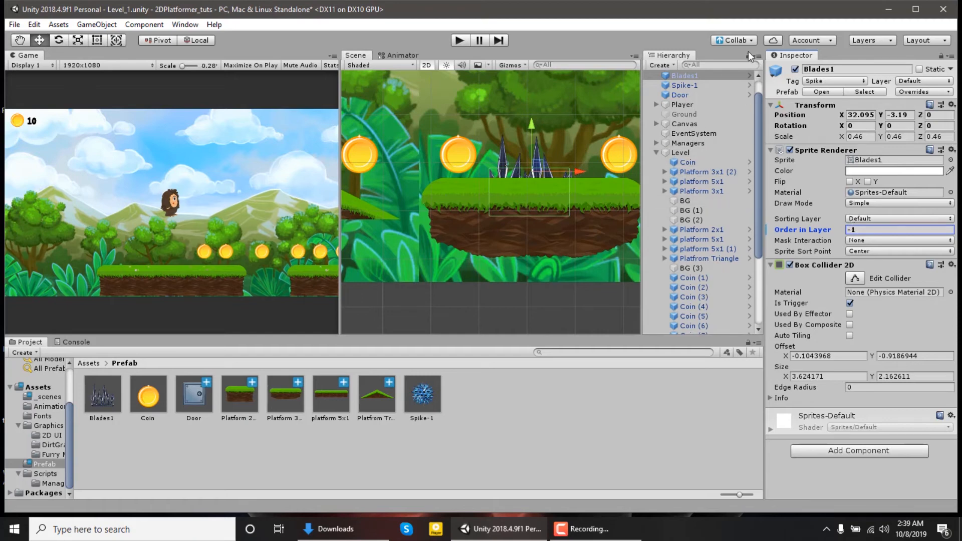
- Filter the scene objects by "bg", set Order in Layer to -5 for all four BG objects, and clear the filter
left_click(735, 68)
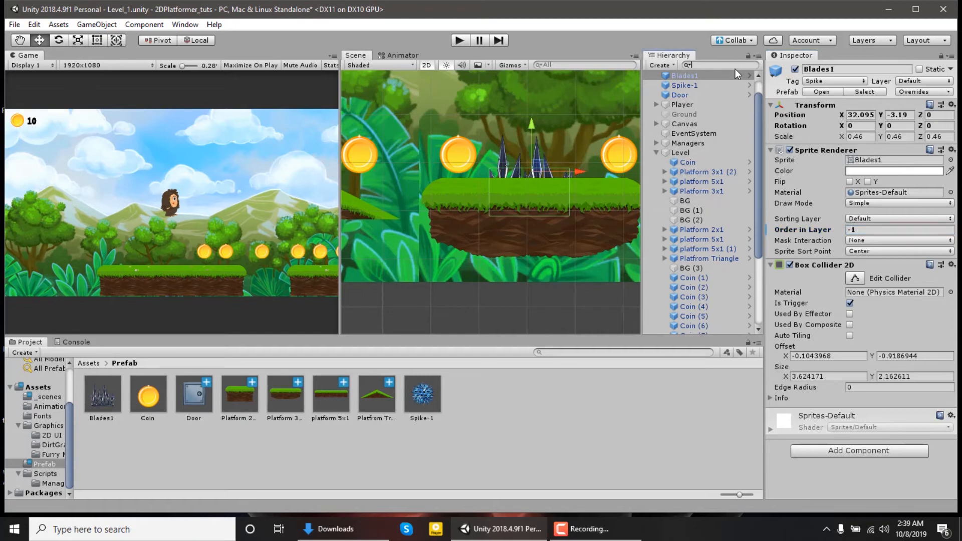
type("bg")
left_click(731, 105)
left_click(708, 115, "ctrl")
left_click(694, 94, "ctrl")
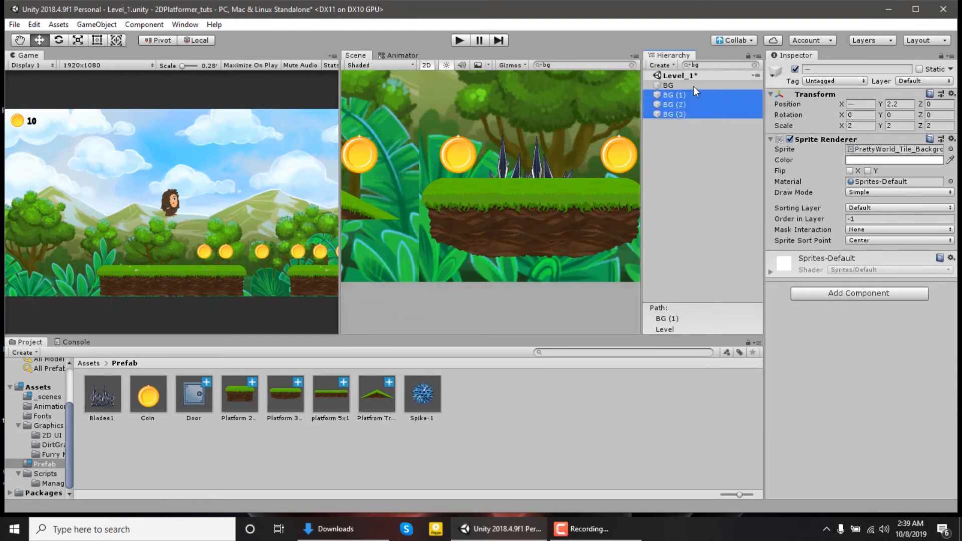
left_click(693, 86, "ctrl")
left_click(872, 218)
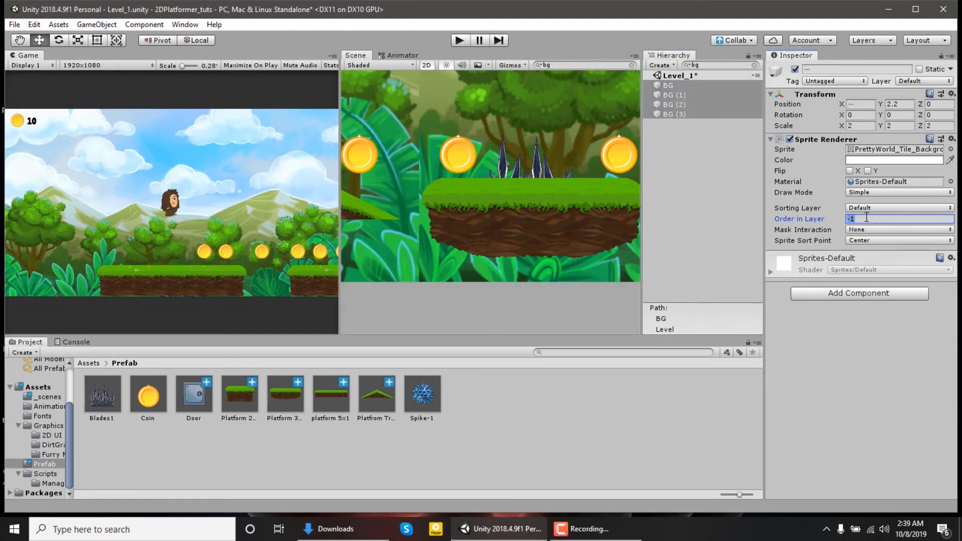
type("-5")
left_click(755, 56)
left_click(747, 66)
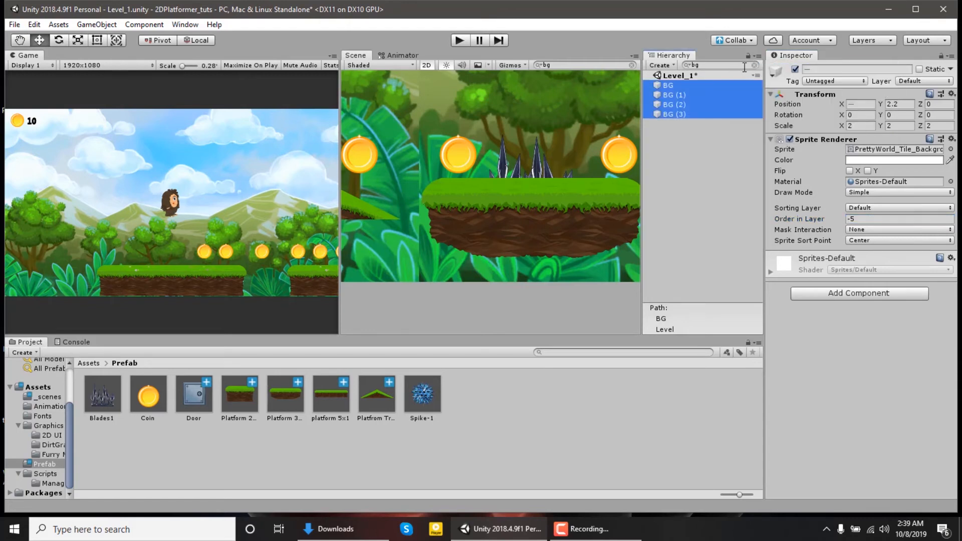
left_click(746, 67)
left_click(754, 66)
- Duplicate the coin past the blades and raise the copy above the near end of the elevated platform, X 36.41, Y -0.64
scroll(626, 158, "down", 5)
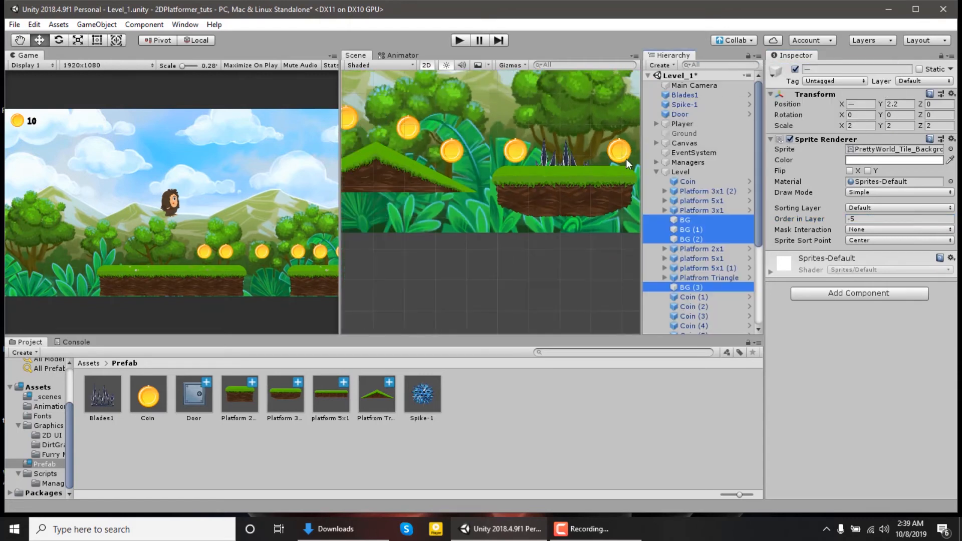
middle_click_drag(589, 179, 407, 189)
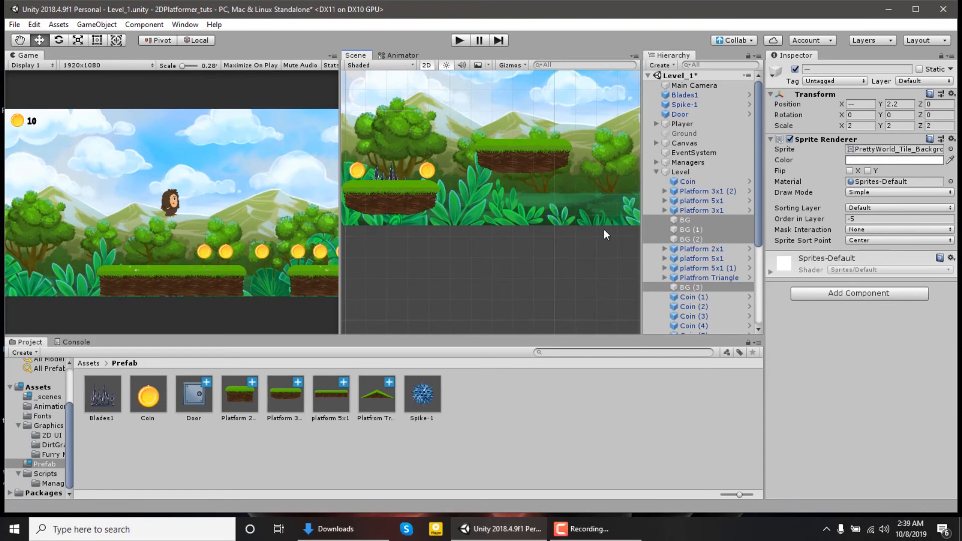
left_click(425, 169)
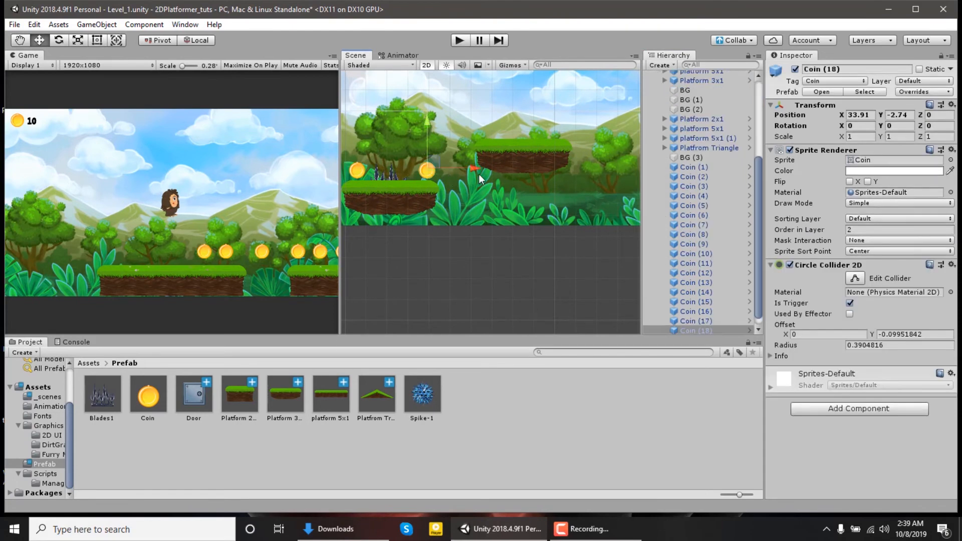
left_click(454, 175)
left_click(430, 179)
left_click_drag(427, 170, 479, 170)
key("ctrl+d")
left_click_drag(485, 126, 486, 83)
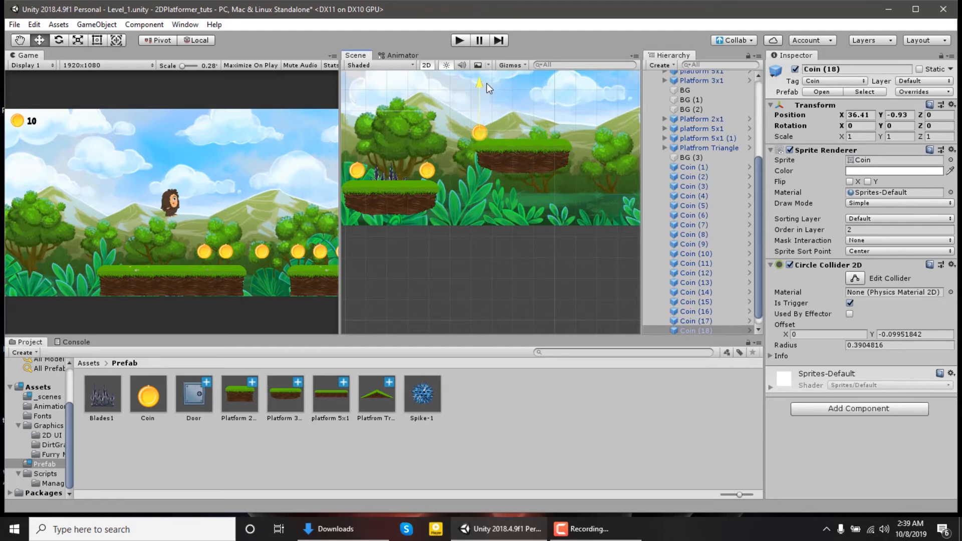
- Add three more coin copies in a row across the elevated platform at Y -0.64, the last at X 39.9
key("ctrl+d")
left_click_drag(524, 125, 599, 126)
key("ctrl+d")
- Duplicate the last coin and move the copy at Y -0.64 to above the next platform 5x1
key("ctrl+d")
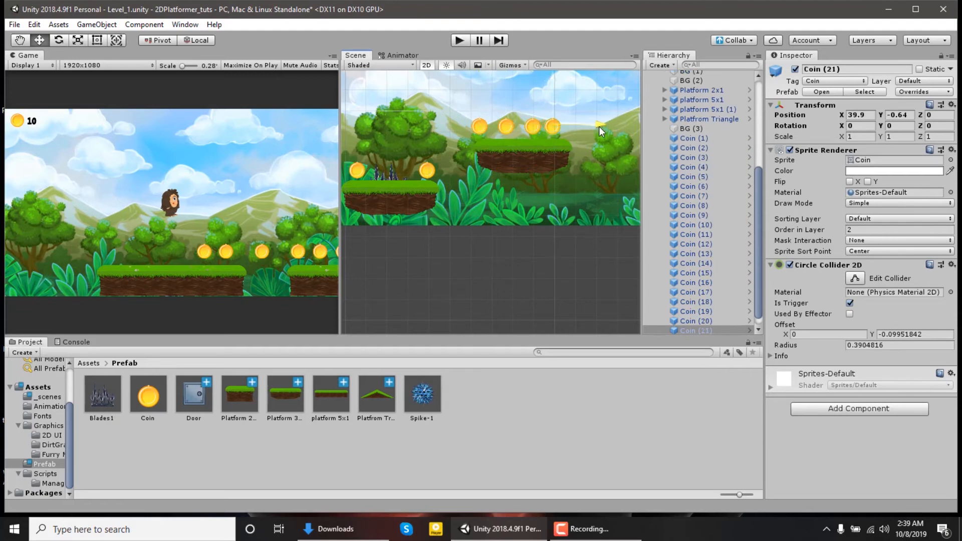
scroll(568, 229, "down", 2)
middle_click_drag(568, 230, 380, 216)
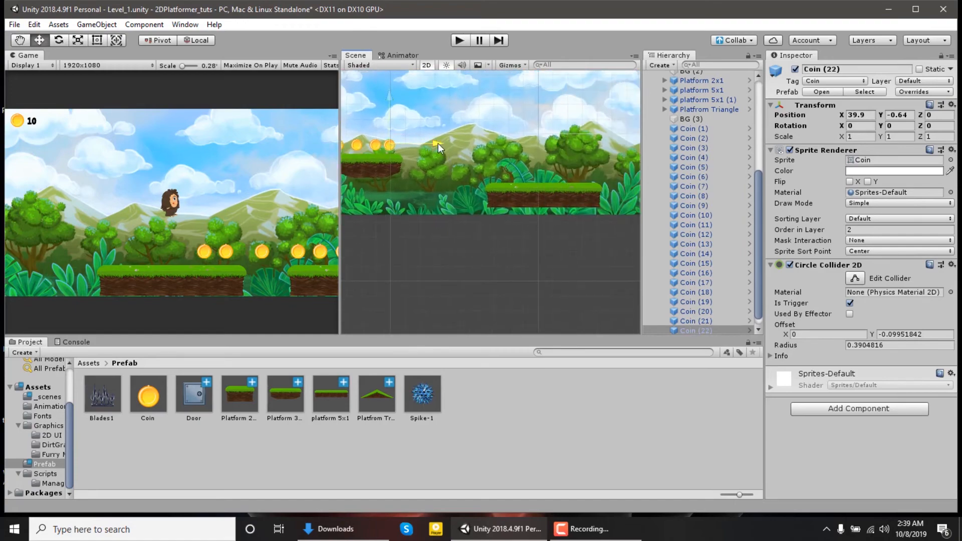
left_click(560, 200)
scroll(560, 199, "down", 1)
mouse_move(559, 199)
middle_mouse_down()
mouse_move(494, 205)
mouse_move(573, 209)
middle_mouse_up()
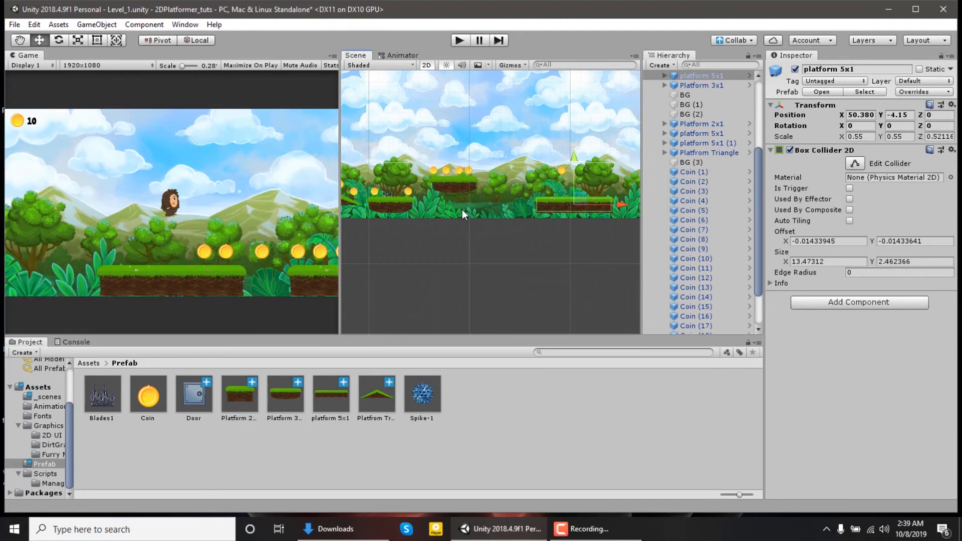
- Duplicate the Platform 3x1 under the blades and place the copy just before the platform 5x1 at X 43.28, Y -4.15
left_click(376, 203)
key("ctrl+d")
left_click_drag(439, 205, 542, 221)
scroll(531, 221, "up", 5)
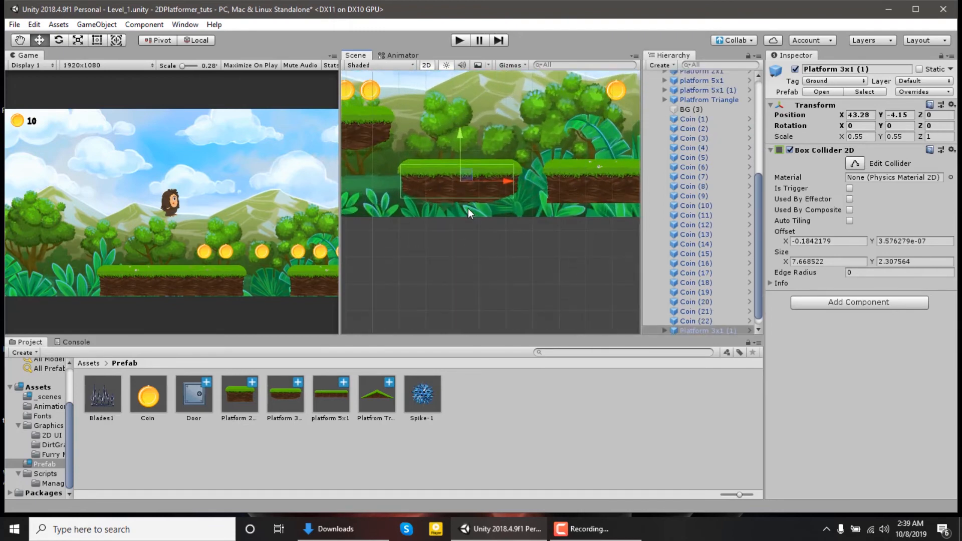
scroll(396, 116, "down", 4)
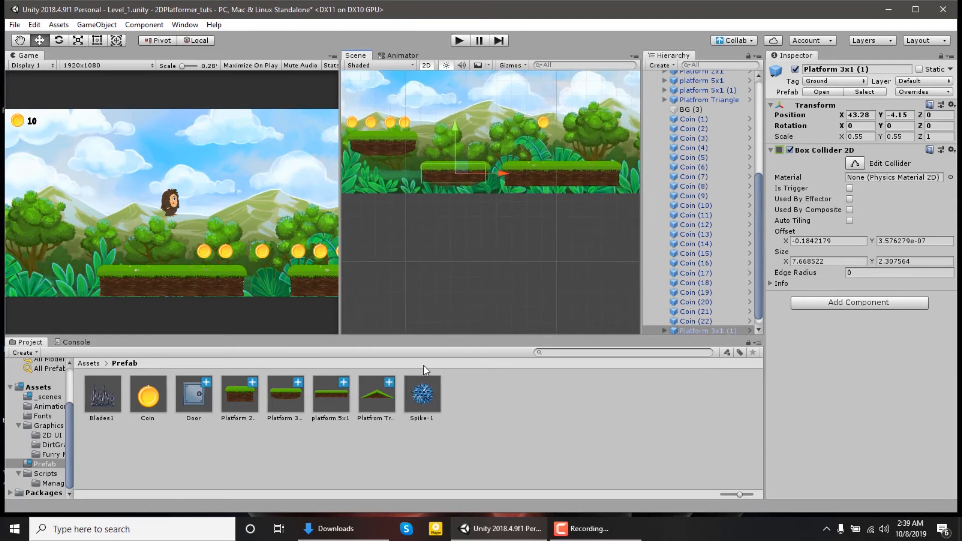
- Place a Spike-1 prefab on top of the new Platform 3x1 at about X 43.51, Y -3.25
left_click_drag(422, 394, 458, 161)
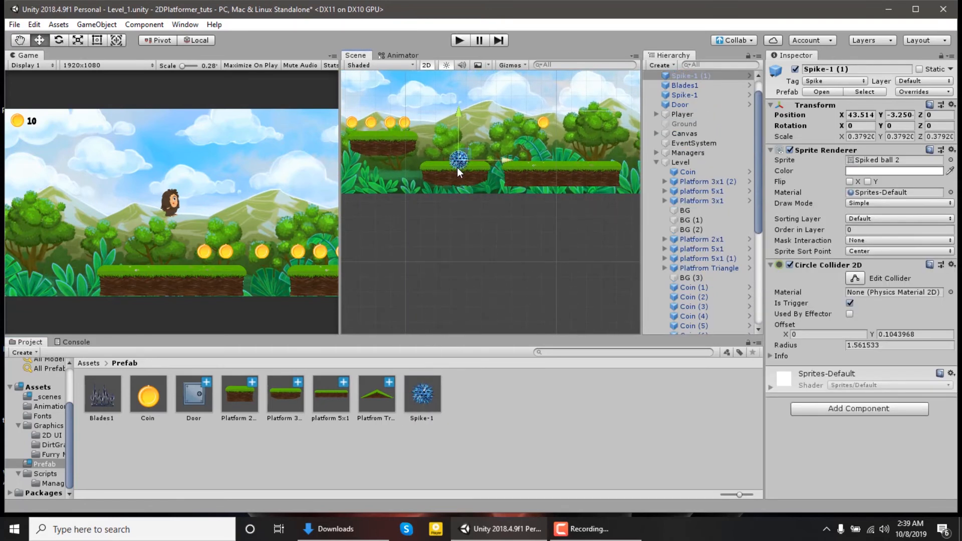
- Lower the coin above the following platform 5x1 to Y -2.48 and duplicate it in a row, the last copy at X 51.7
left_click(544, 125)
left_click_drag(542, 76, 542, 107)
key("ctrl+d")
left_click_drag(586, 145, 633, 146)
key("ctrl+d")
key("ctrl+d")
- Add one more coin copy at the end of the row on the platform 5x1 and another above the final Platform 3x1
scroll(545, 184, "down", 3)
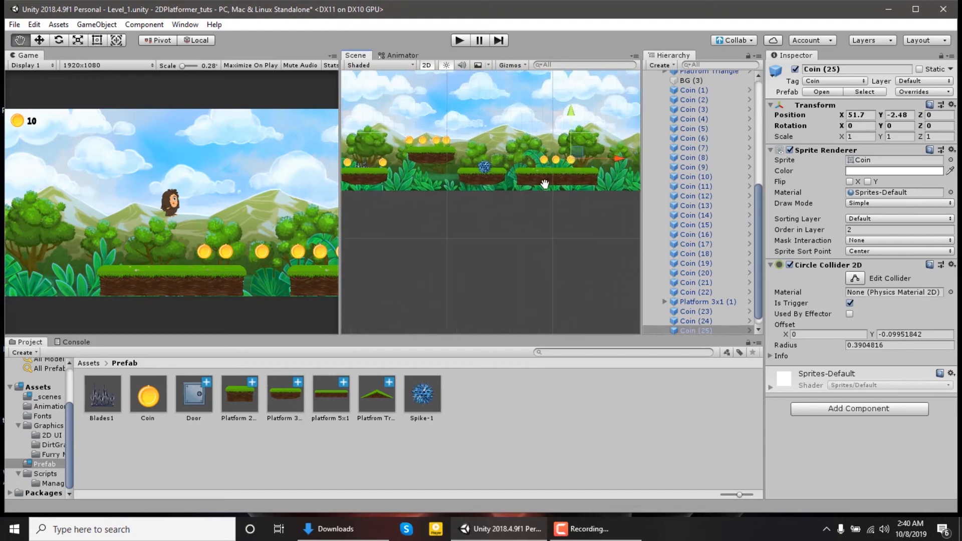
middle_click_drag(545, 184, 454, 205)
key("ctrl+d")
left_click_drag(528, 181, 599, 200)
key("ctrl+d")
key("ctrl+d")
scroll(603, 203, "up", 2)
- Bring the last coin back over the start of the final Platform 3x1, move the Door onto its far end at X 60.02, and save the scene
left_click(582, 201)
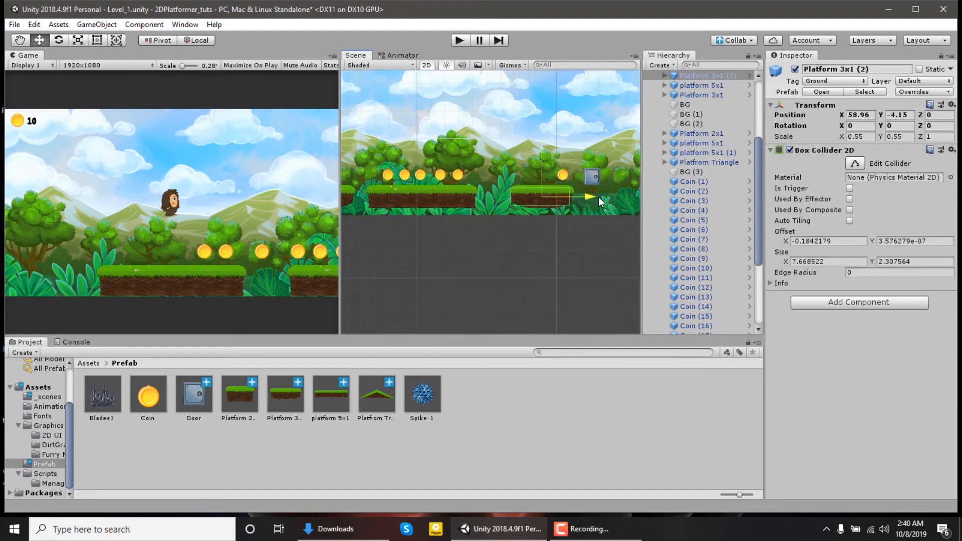
left_click(591, 178)
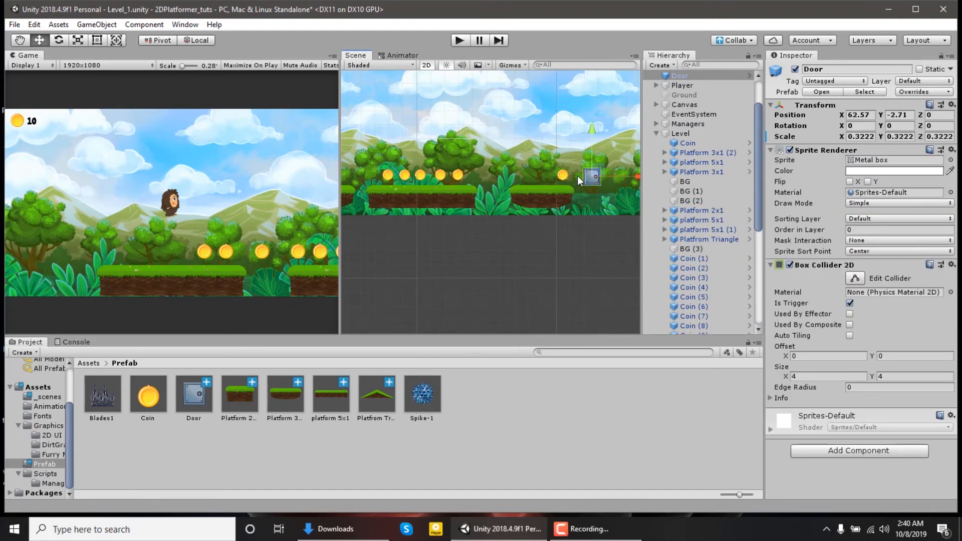
left_click(557, 175)
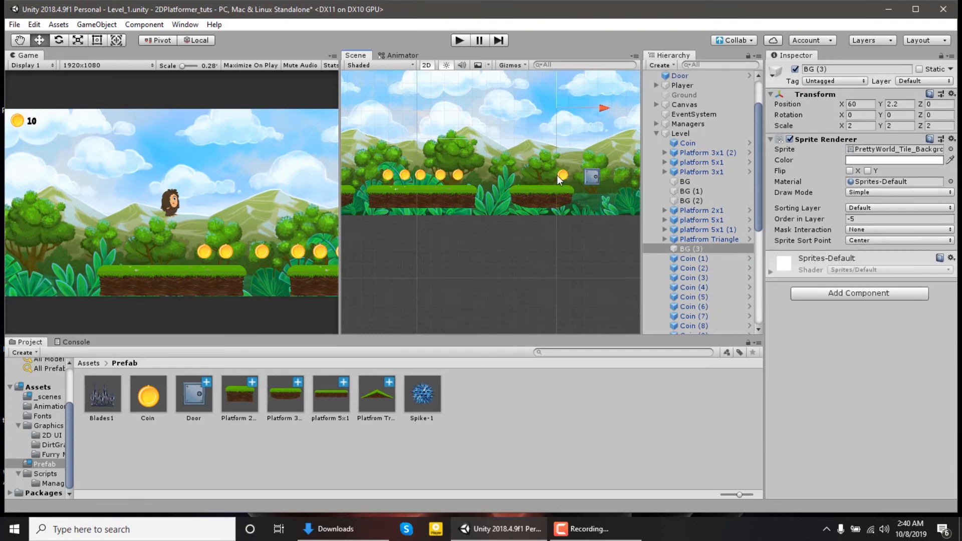
key("ctrl+z")
left_click(597, 172)
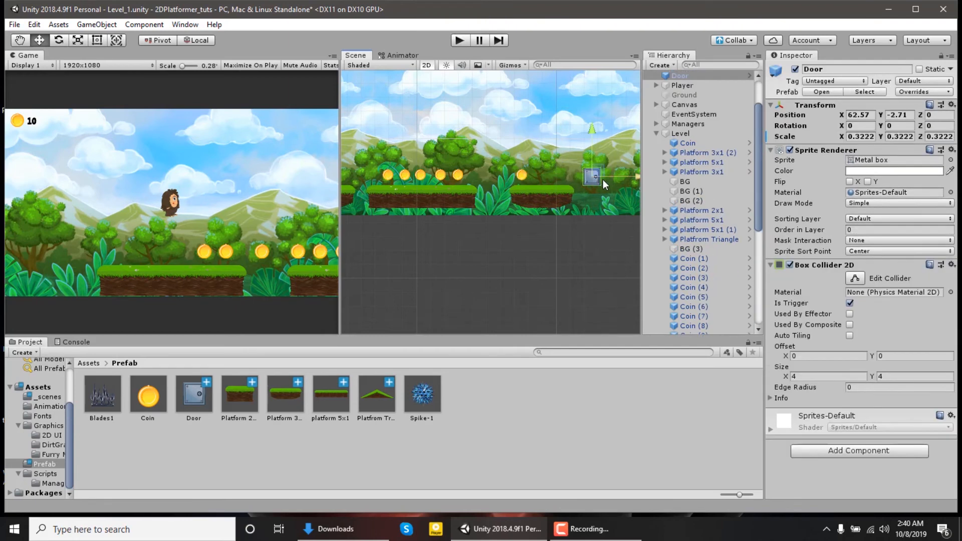
left_click_drag(627, 179, 592, 178)
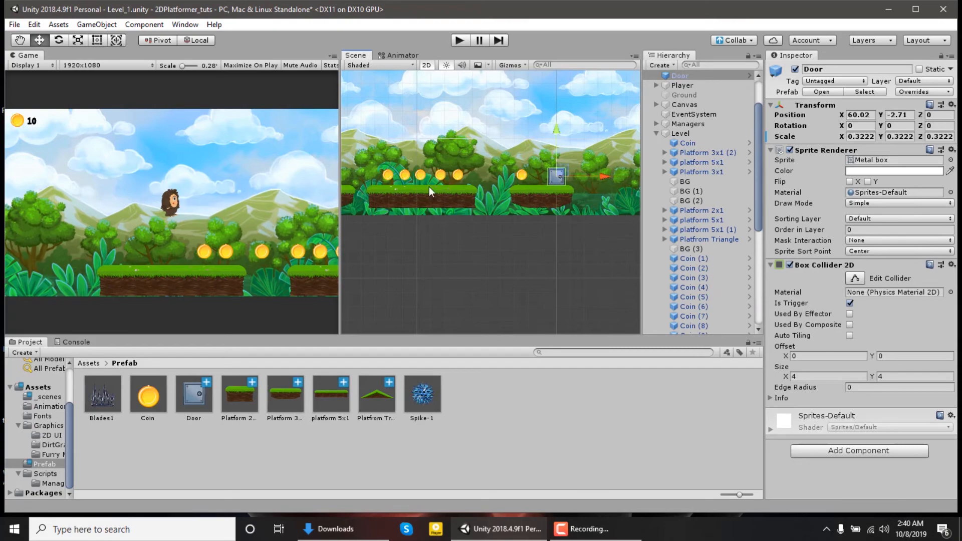
key("ctrl+s")
- Enlarge the Game view and play-test the level, ending the test afterward
left_click_drag(335, 192, 201, 193)
scroll(606, 240, "down", 5)
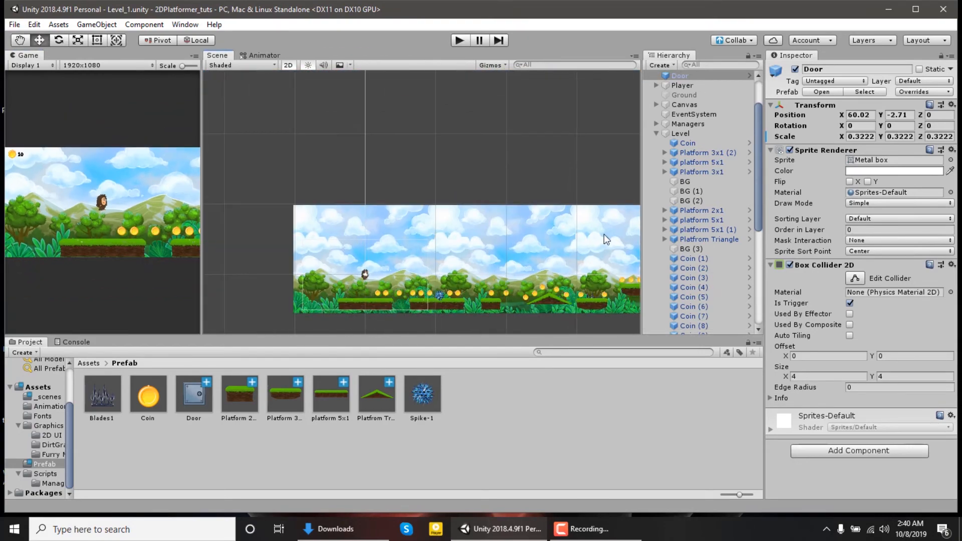
left_click_drag(201, 136, 657, 269)
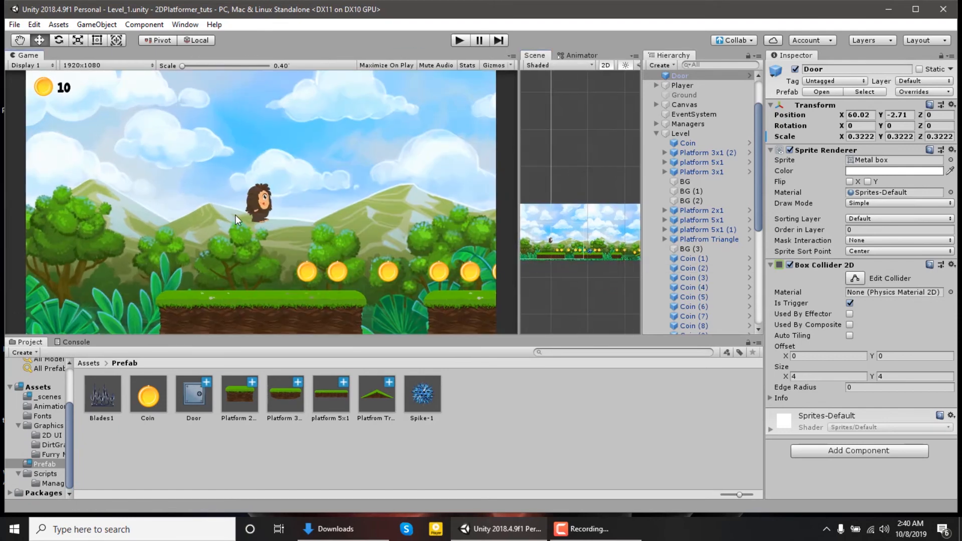
key("ctrl+p")
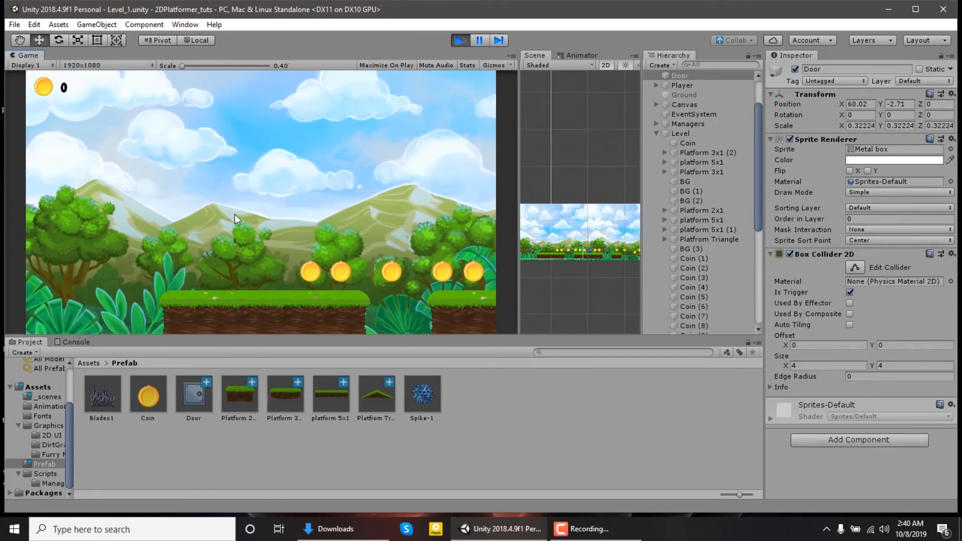
key("ctrl+p")
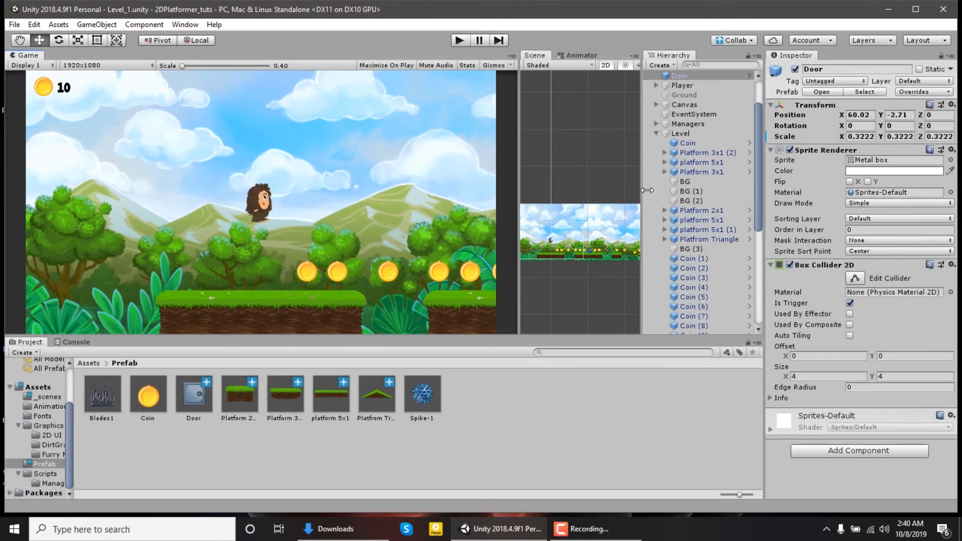
- Freeze the Player's Z rotation in its Rigidbody 2D constraints and save the scene
left_click(709, 85)
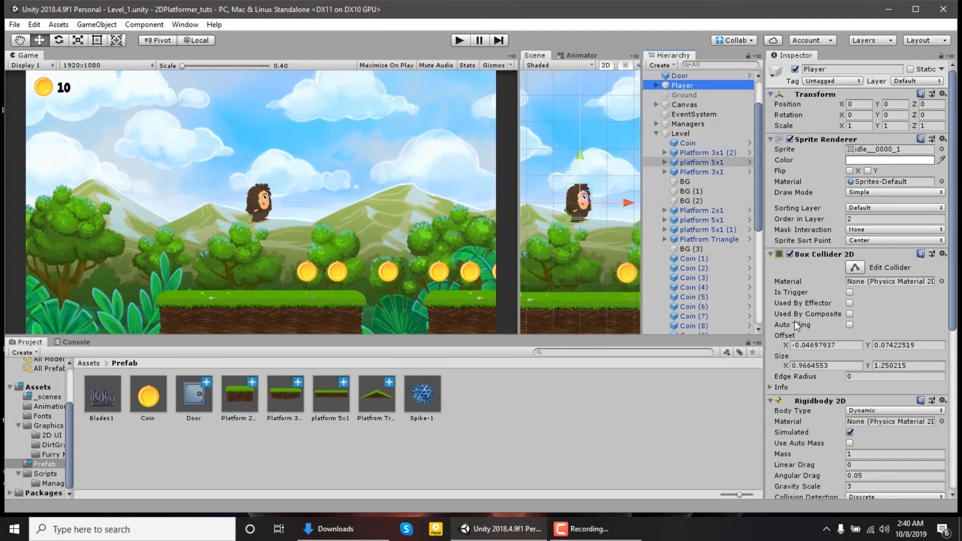
scroll(852, 390, "down", 5)
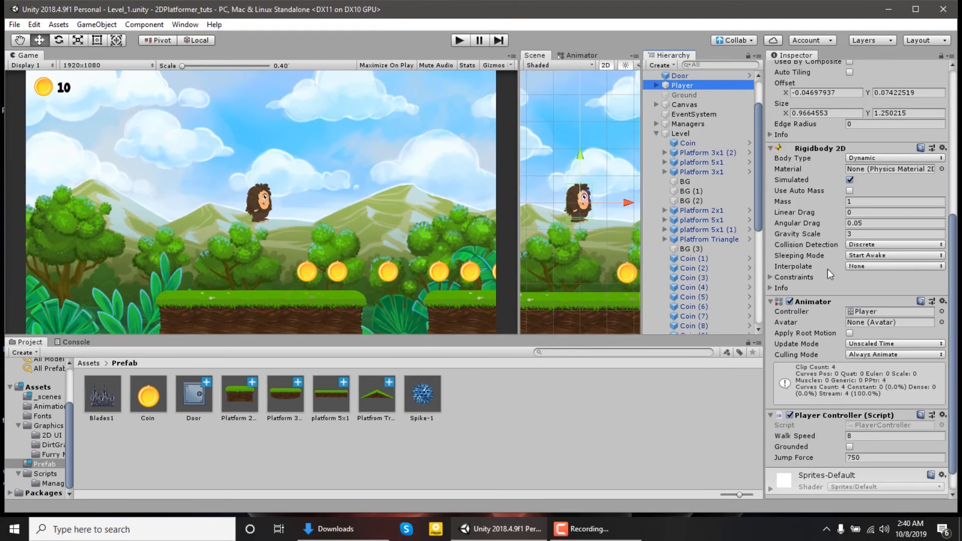
left_click(771, 277)
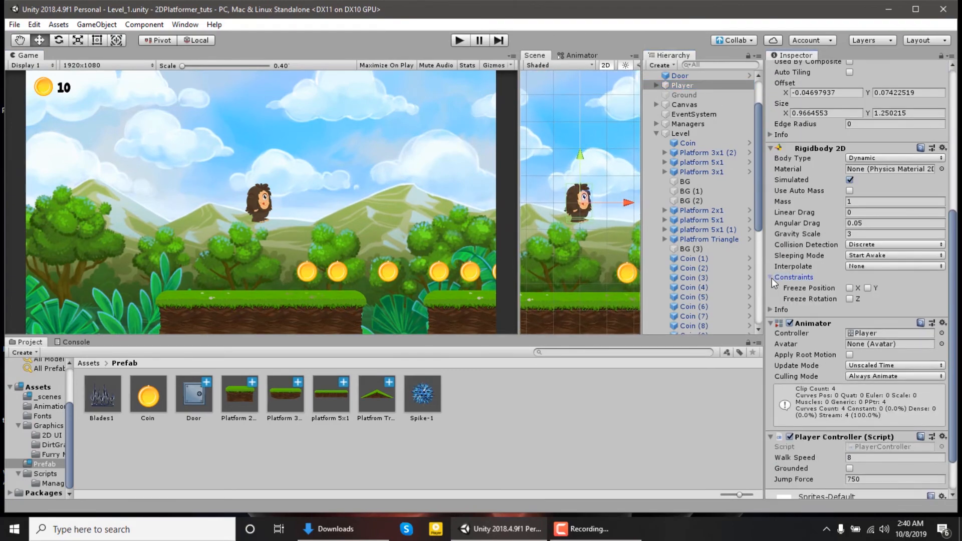
left_click(849, 299)
key("ctrl+s")
- Widen the Scene view again and open the Player's PlayerController script for editing
left_click_drag(517, 230, 359, 231)
middle_click_drag(468, 257, 483, 155)
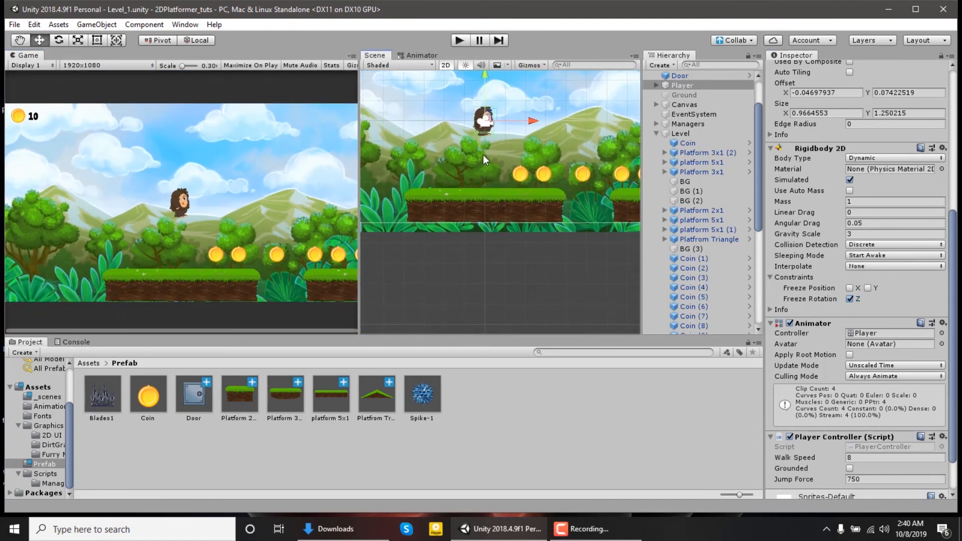
scroll(500, 106, "down", 2)
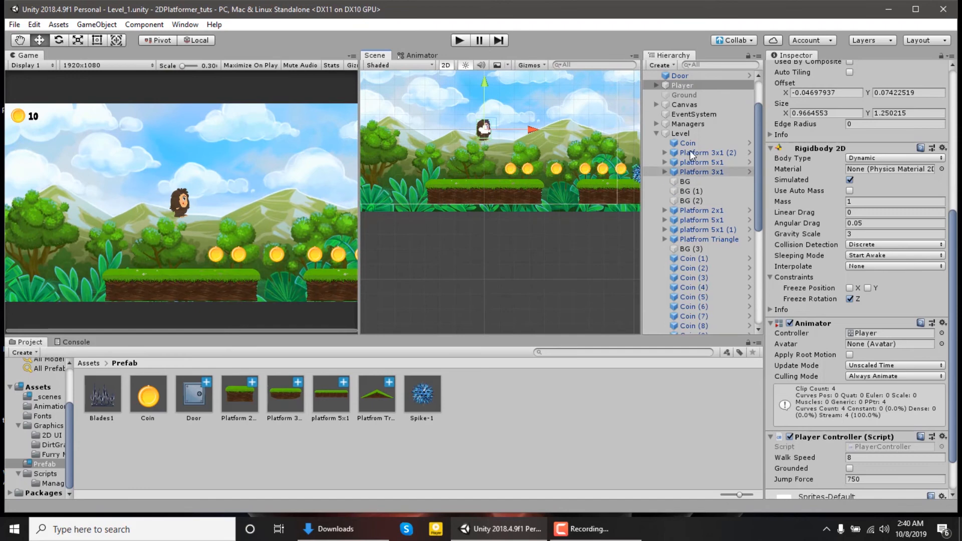
scroll(885, 330, "down", 3)
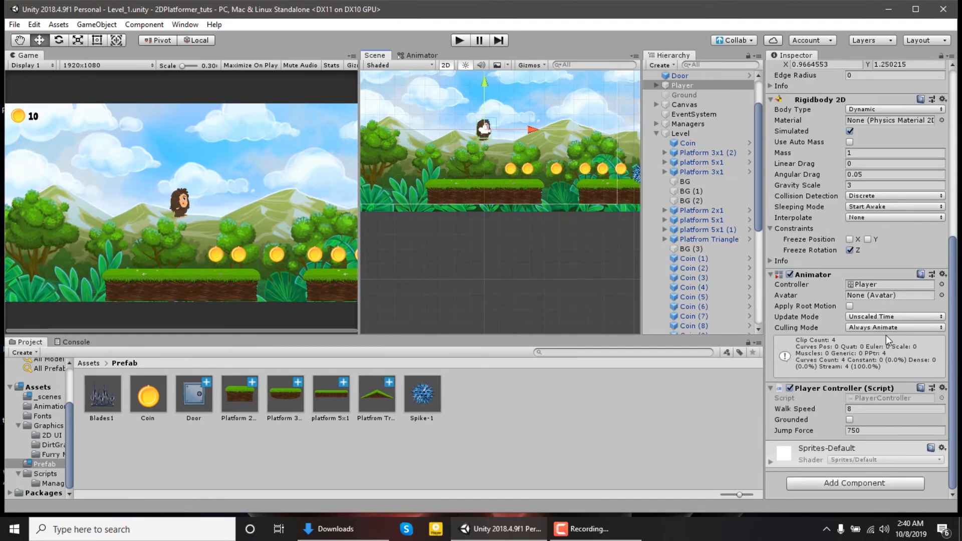
left_click(872, 395)
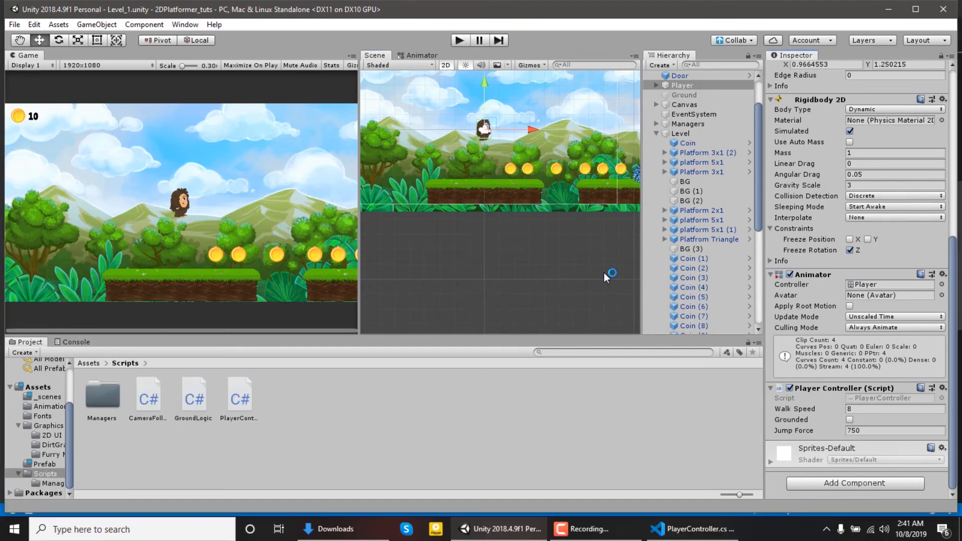
- Lower the Player below the first platform to Y -6.87 to gauge the fall limit, and undo the move
double_click(677, 87)
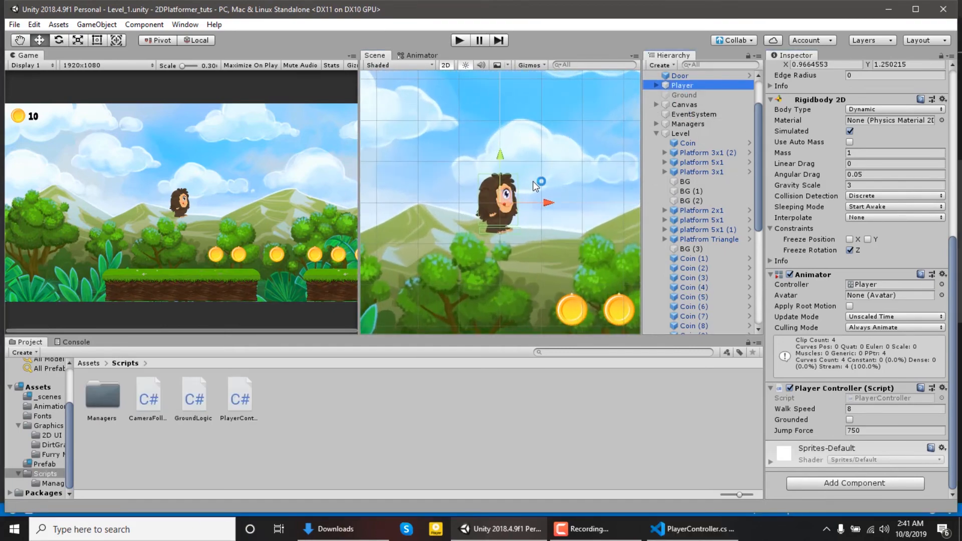
scroll(831, 220, "up", 10)
middle_click_drag(585, 230, 512, 146)
scroll(513, 146, "down", 2)
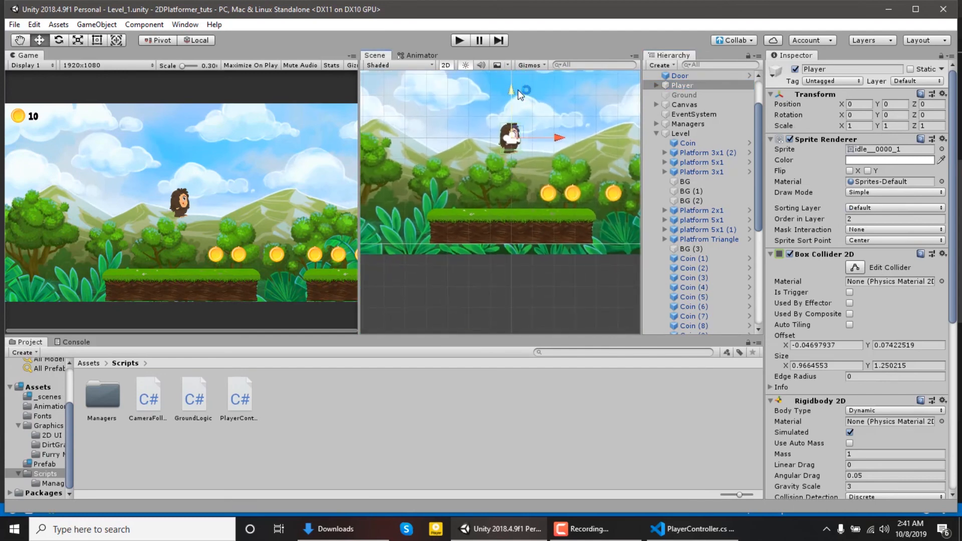
left_click_drag(519, 93, 518, 232)
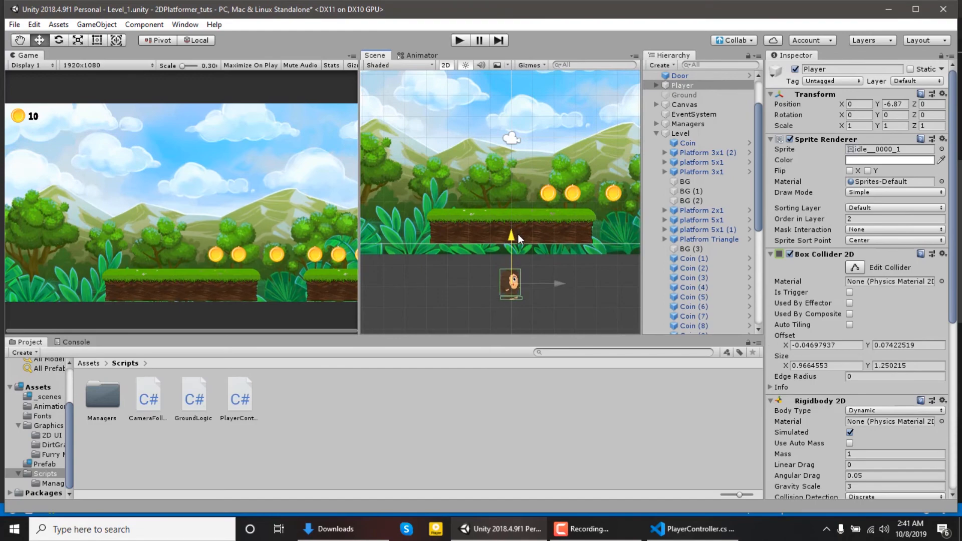
key("ctrl+z")
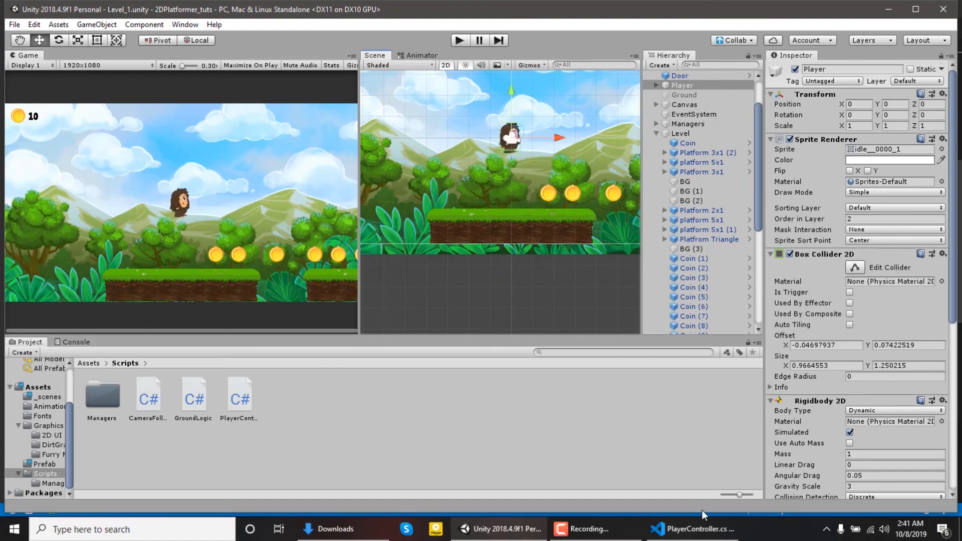
- Switch to Visual Studio Code and, after the jump check in Update, add an if condition for the transform's Y position being <=7f
left_click(694, 529)
scroll(289, 201, "down", 3)
scroll(289, 201, "up", 4)
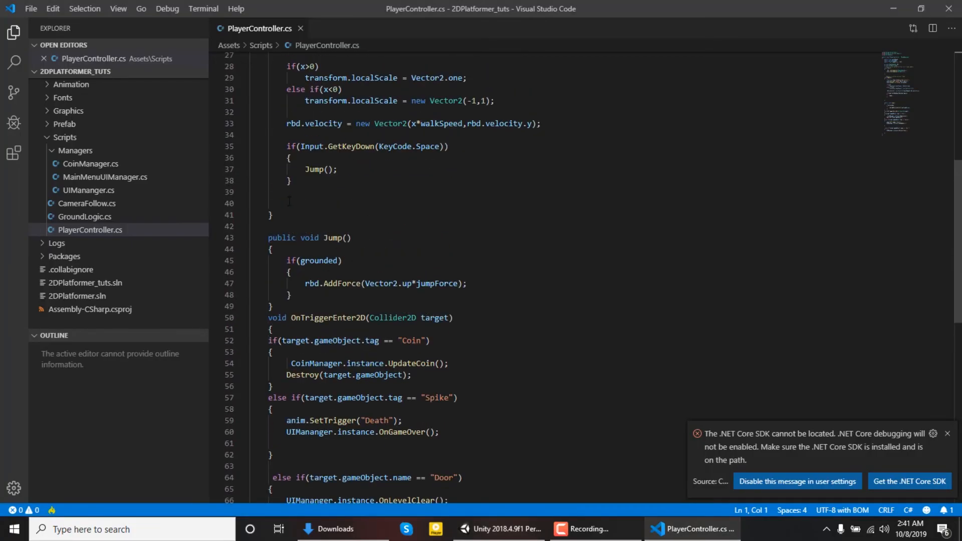
scroll(289, 201, "up", 7)
scroll(318, 289, "down", 3)
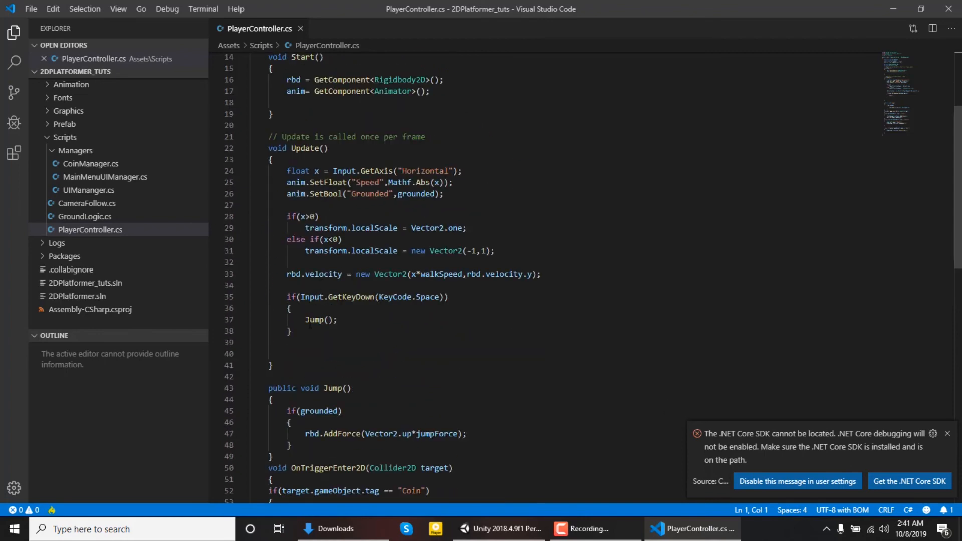
left_click(309, 324)
left_click(310, 344)
key("Return")
type("if")
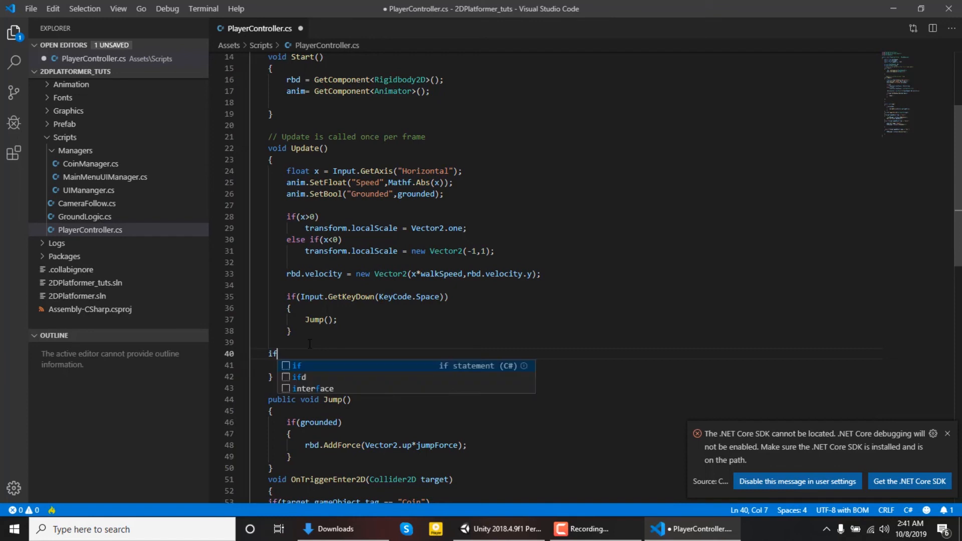
type("(transform.posi")
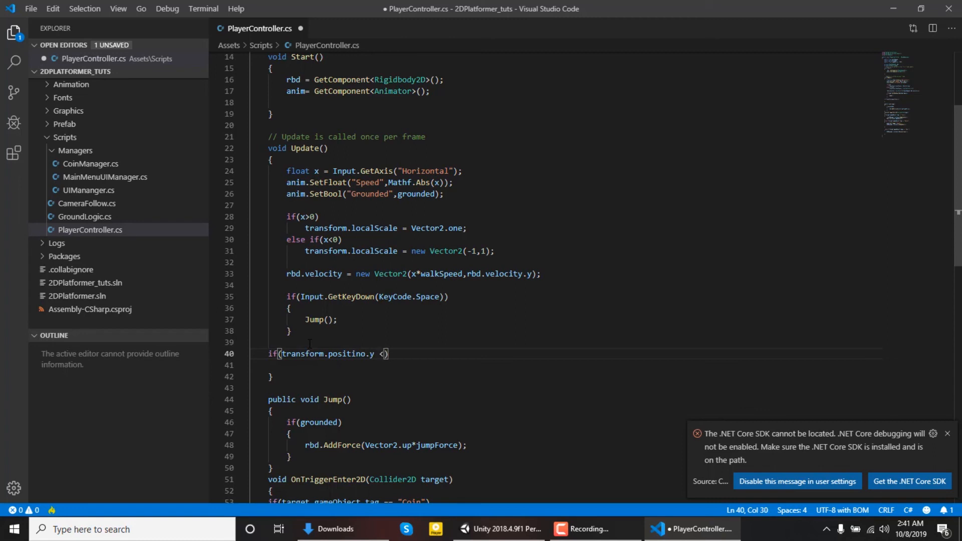
type("tino.y <=7f")
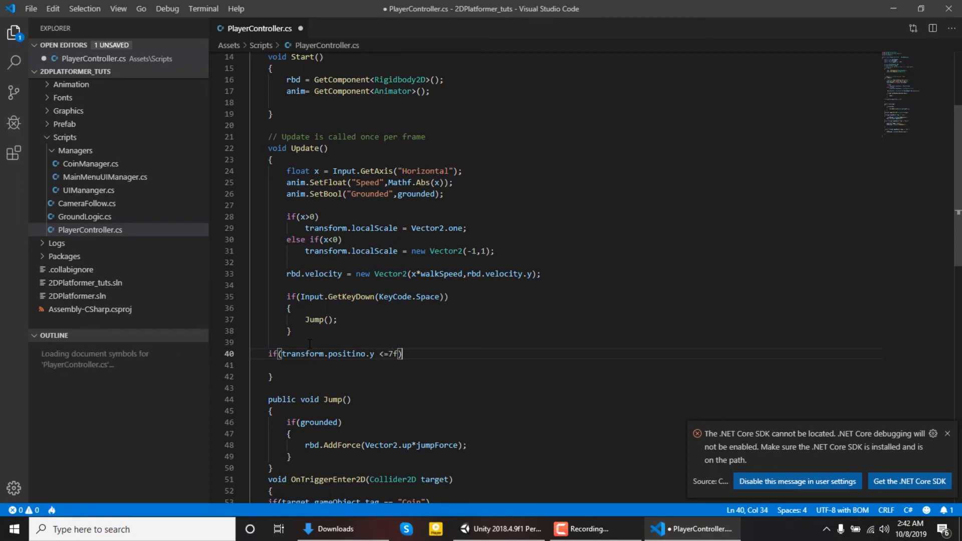
- Give the new Y-position condition an empty braced body and save the script
key("Return")
type("{")
key("Return")
key("ctrl+s")
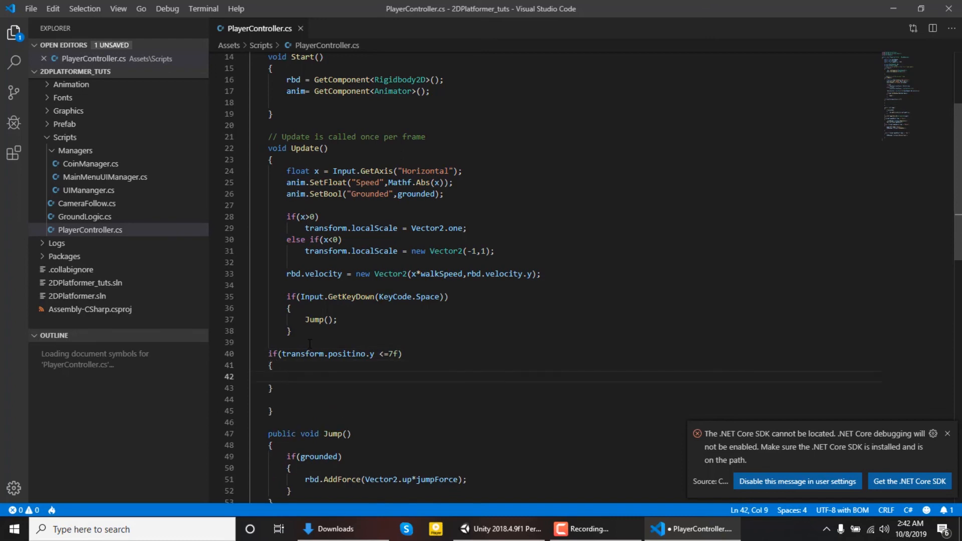
- Copy the Death trigger and OnGameOver calls from the Spike branch into the body of the Y-position condition
scroll(309, 344, "down", 5)
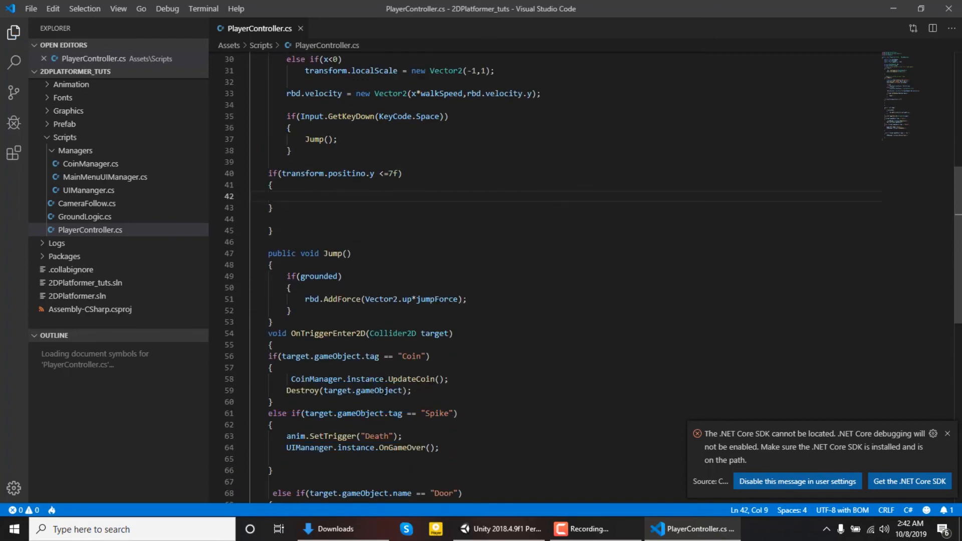
scroll(411, 371, "down", 3)
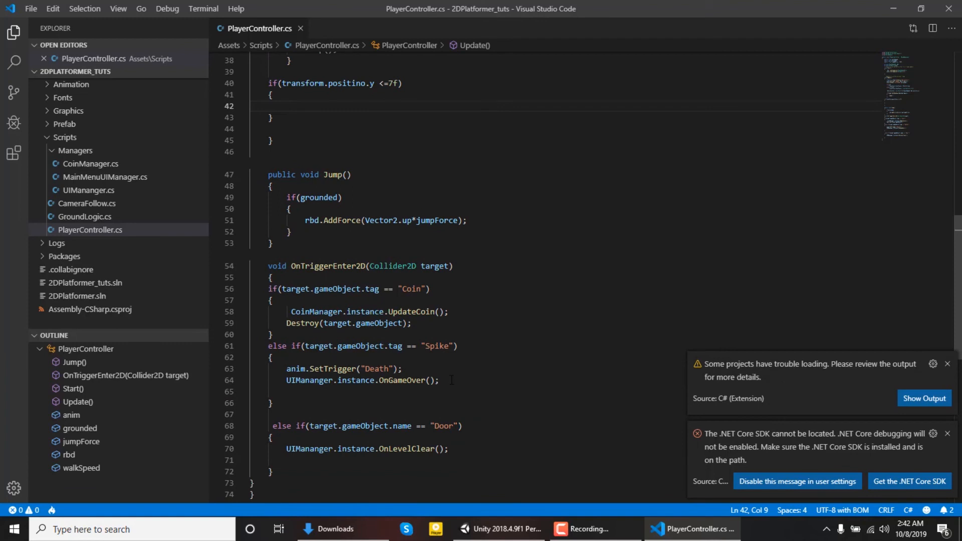
left_click_drag(451, 380, 282, 368)
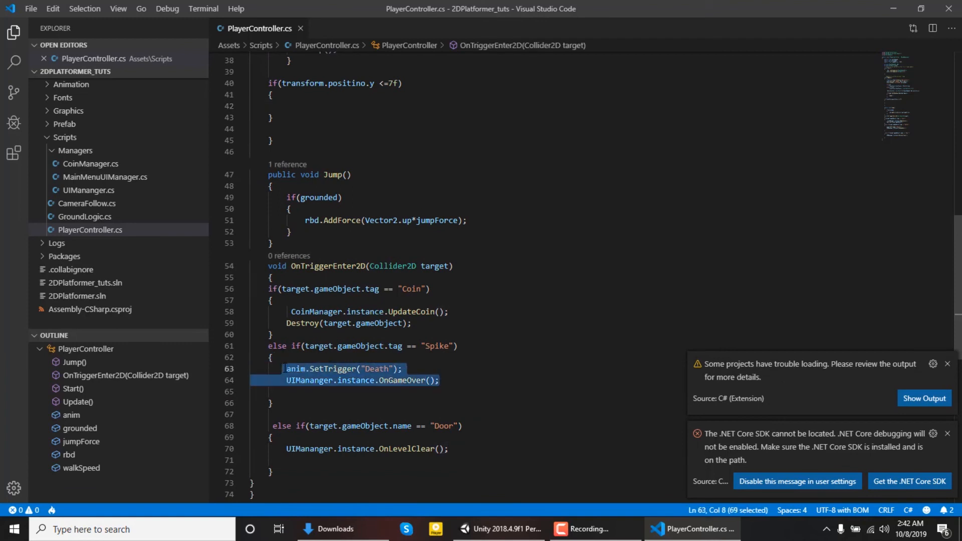
scroll(310, 342, "up", 3)
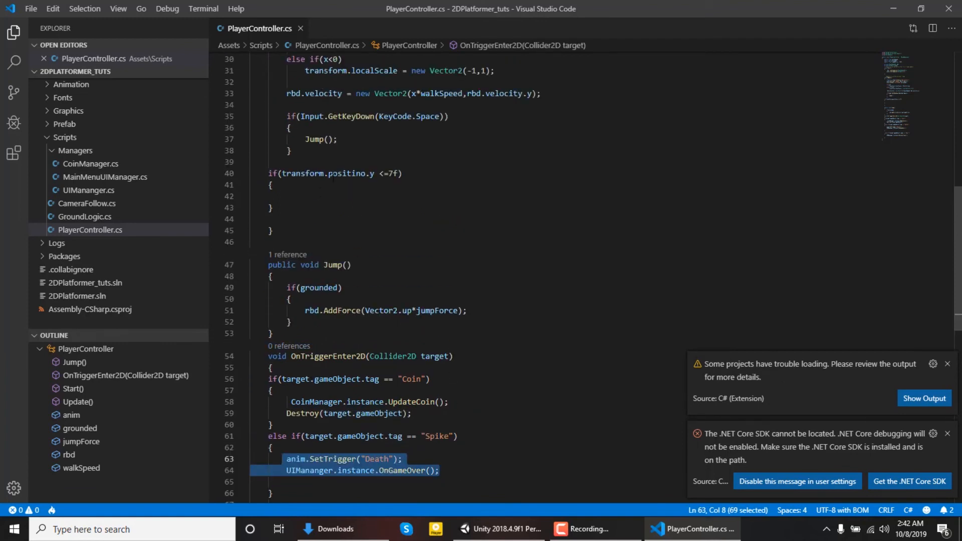
key("ctrl+c")
left_click(308, 198)
key("ctrl+v")
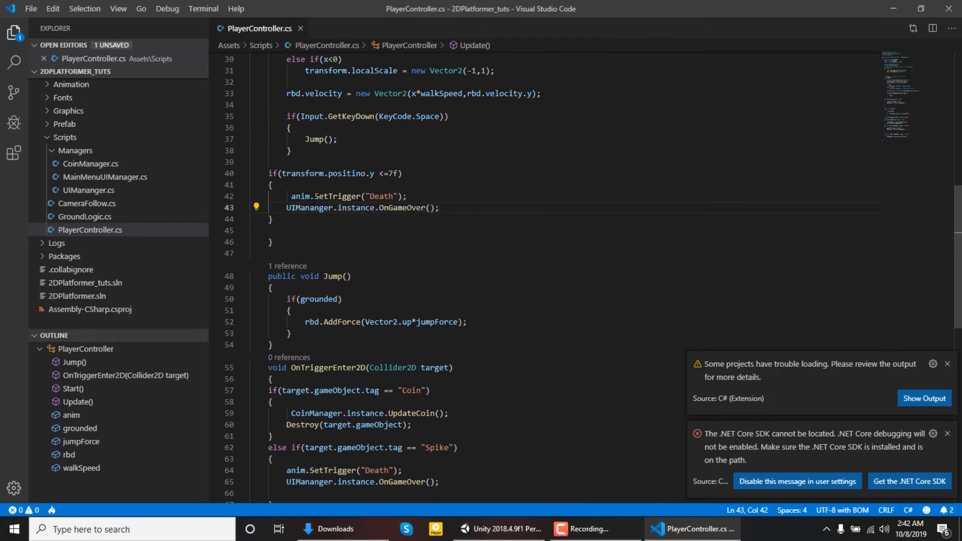
- Change the Y-position condition's threshold to -7f
key("alt+Tab")
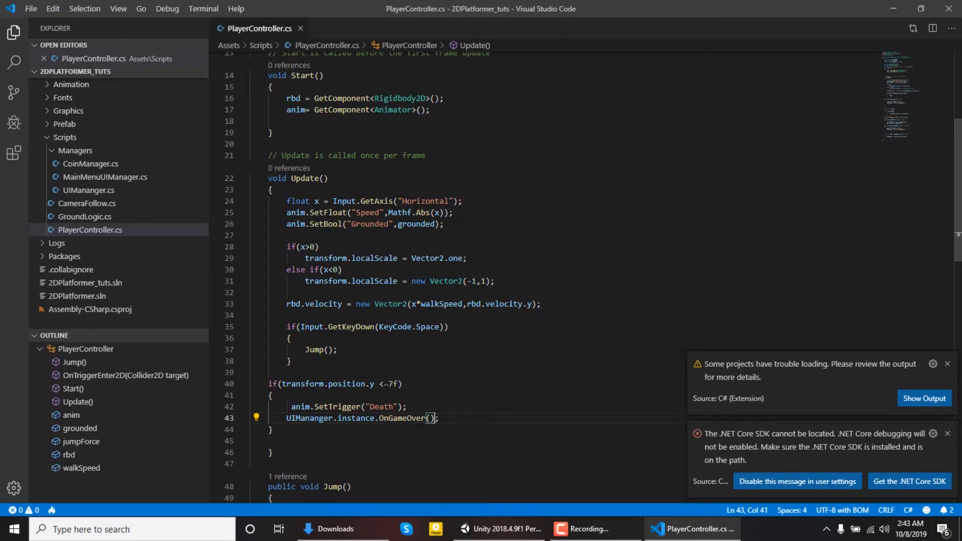
left_click(388, 384)
type("-")
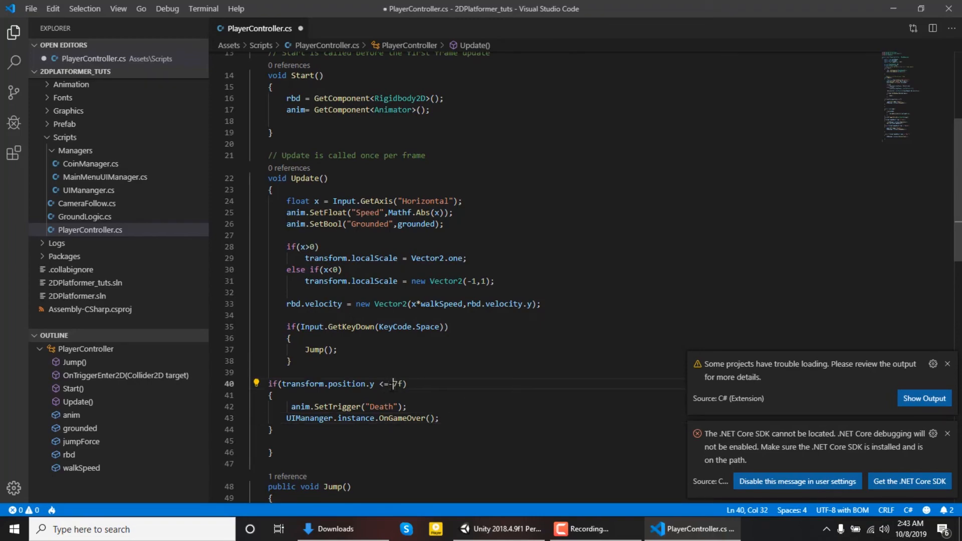
- Save the script, switch to Unity and test the fall game over and its Retry option by walking the player off the first platform
key("ctrl+s")
key("alt+Tab")
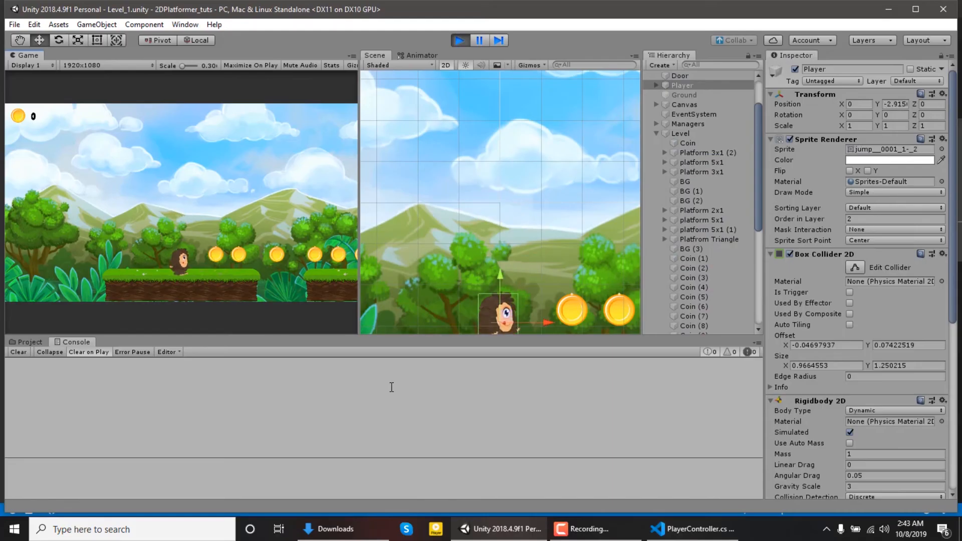
key("Right")
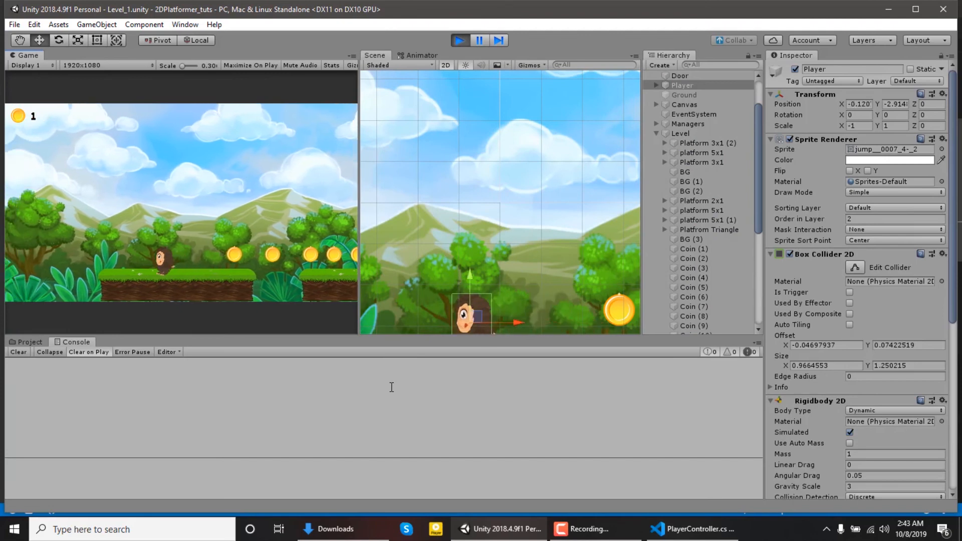
key("Left")
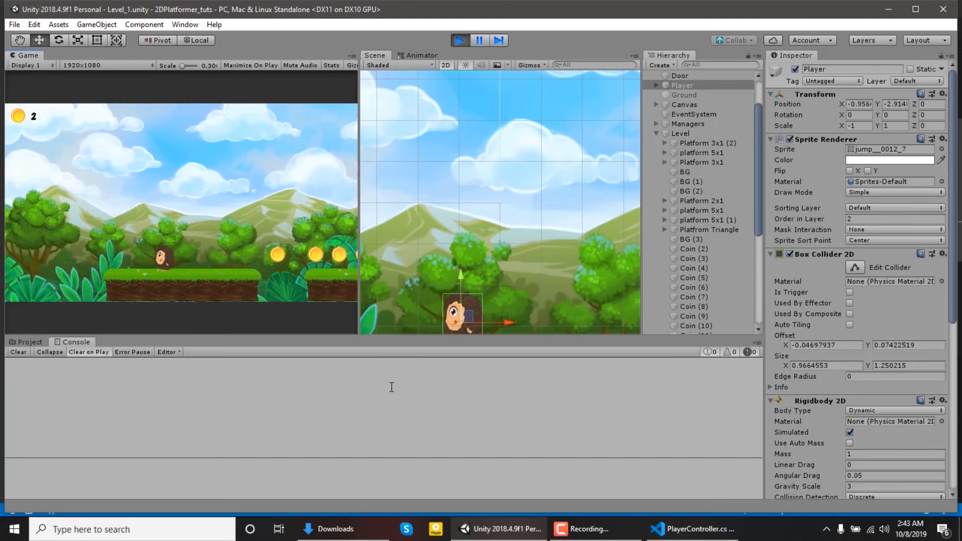
key("Right")
key("Left")
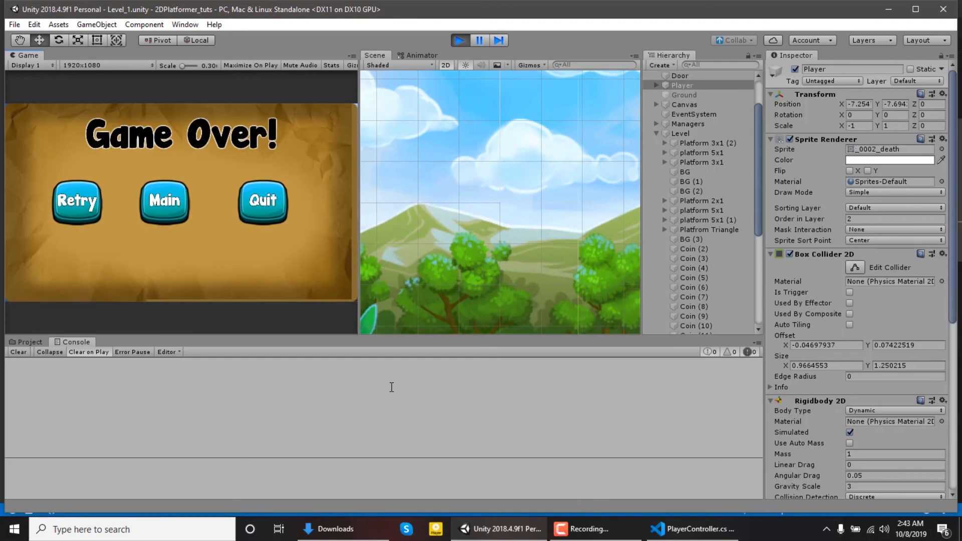
left_click(91, 202)
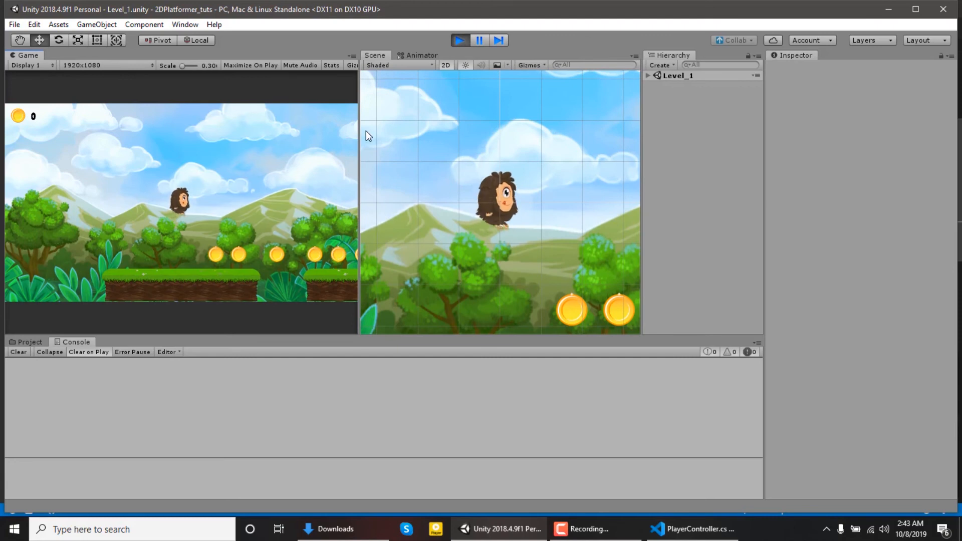
left_click(460, 40)
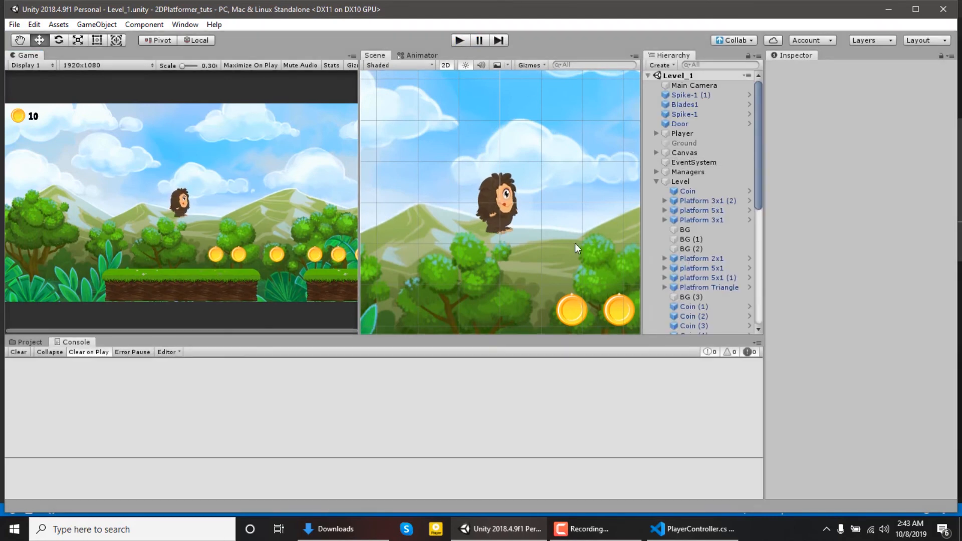
- Tag the platform 5x1 object under Level as Ground and apply all its overrides to the prefab
left_click(687, 141)
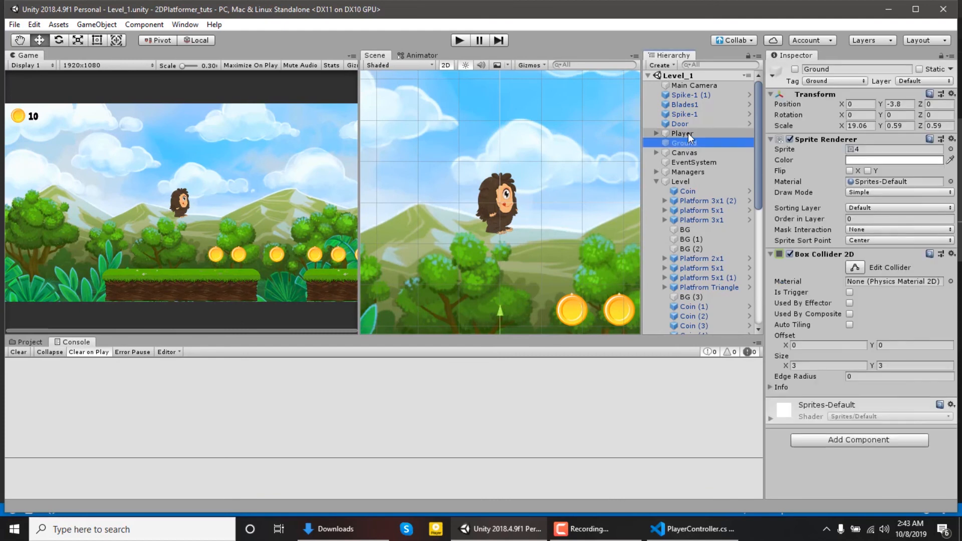
left_click(687, 133)
scroll(613, 182, "down", 3)
left_click(579, 272)
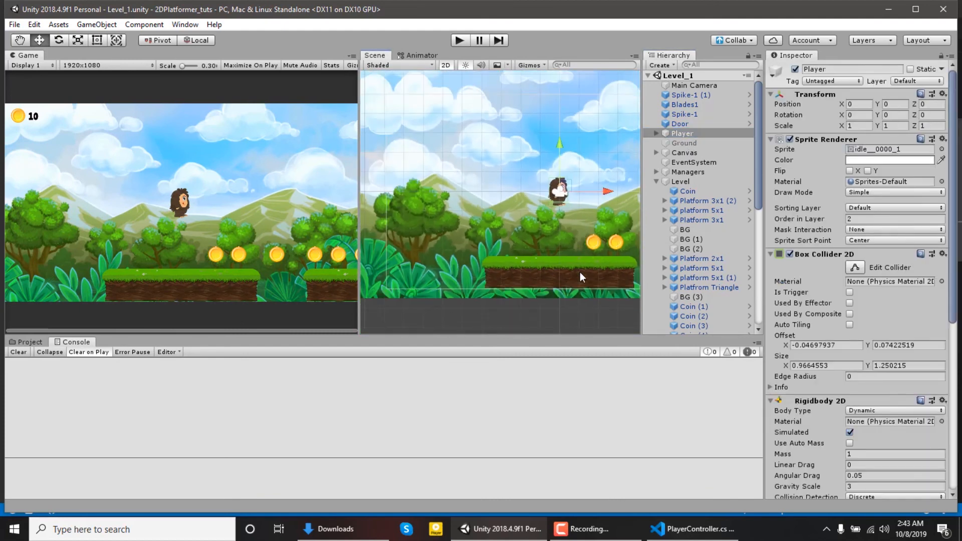
double_click(710, 268)
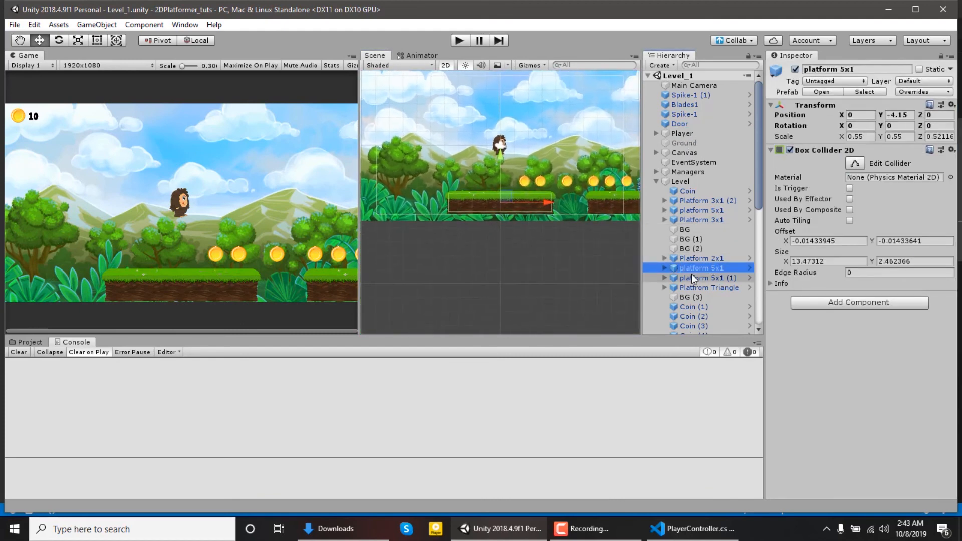
left_click(808, 81)
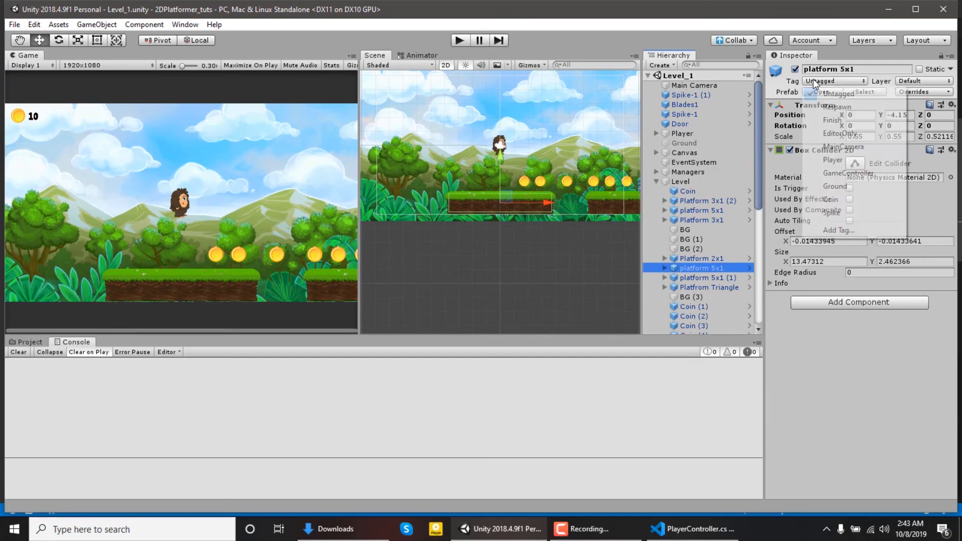
left_click(835, 186)
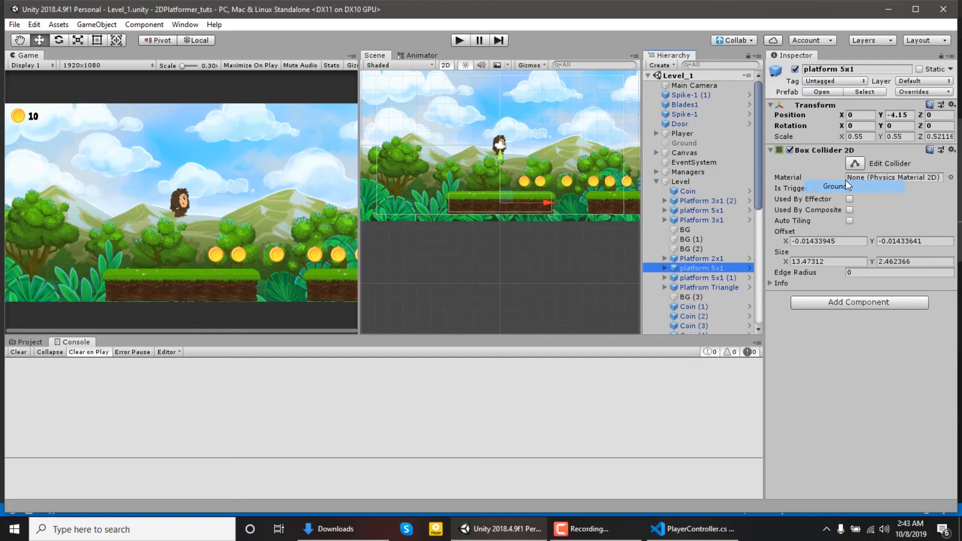
left_click(910, 90)
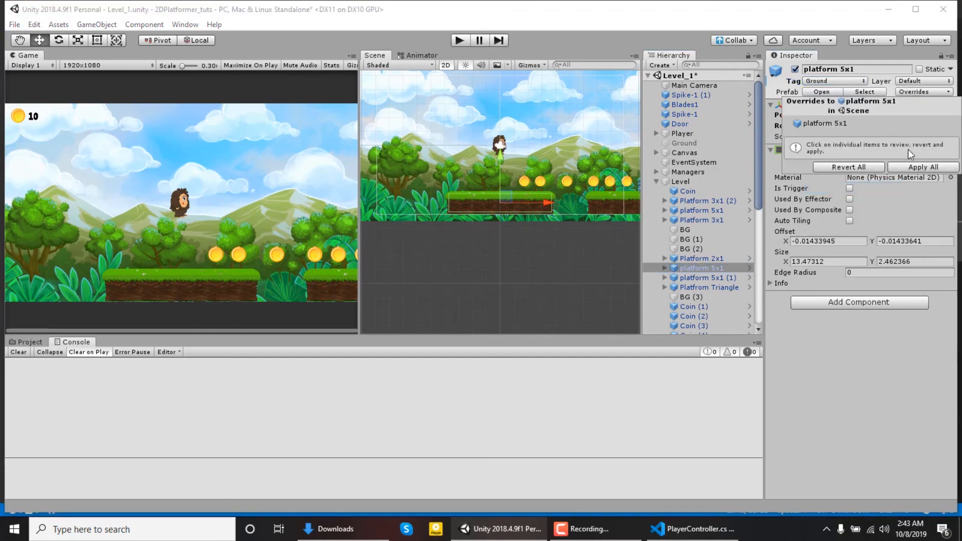
left_click(923, 168)
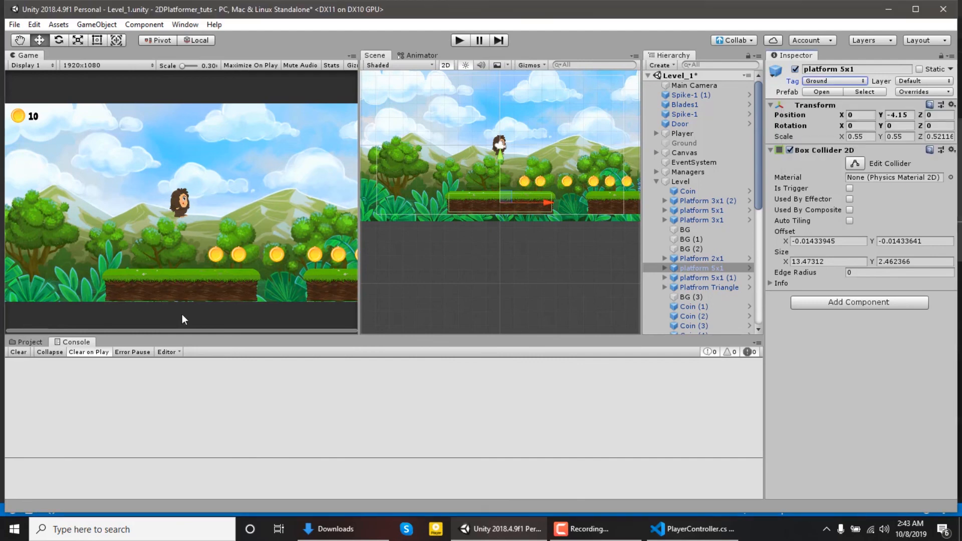
- Check the tags of the Platform 2x1, Platform 3x1, platform 5x1, Platfrom Triangle and Spike-1 prefabs in the Prefab folder
left_click(41, 341)
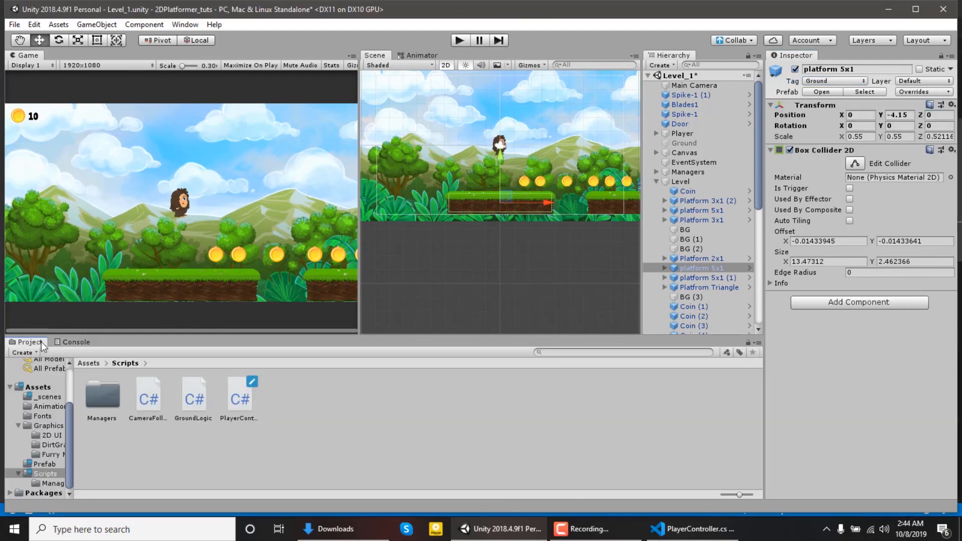
left_click(49, 464)
left_click(233, 396)
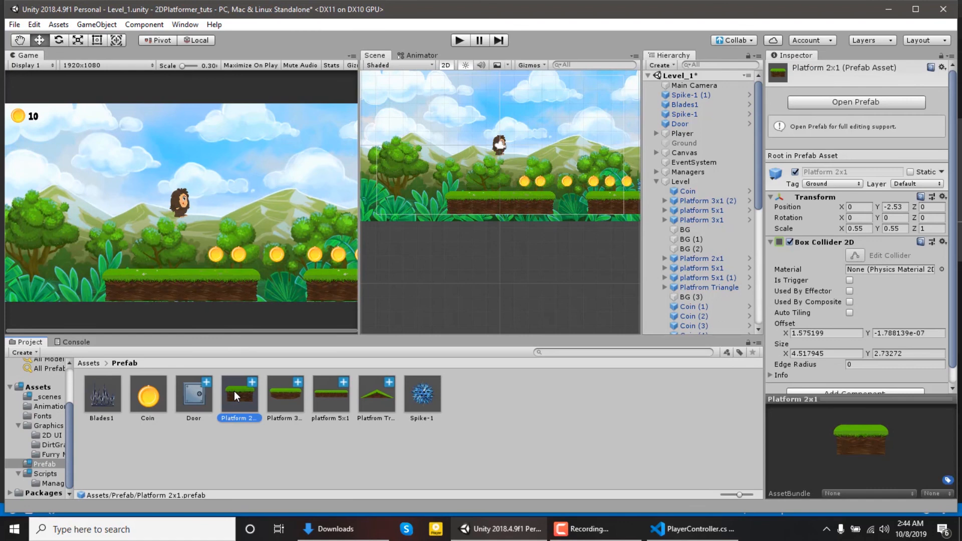
left_click(280, 401)
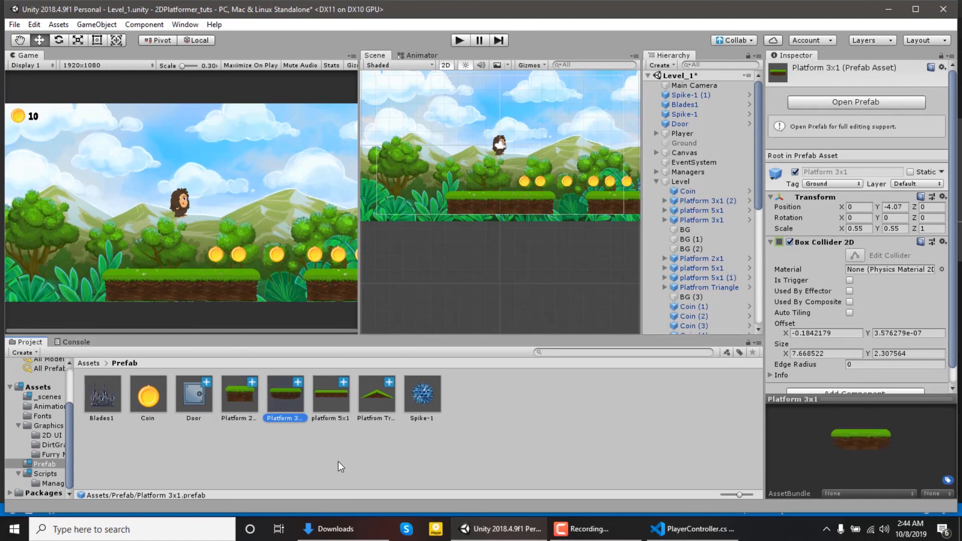
left_click(255, 420)
left_click(285, 398)
left_click(335, 395)
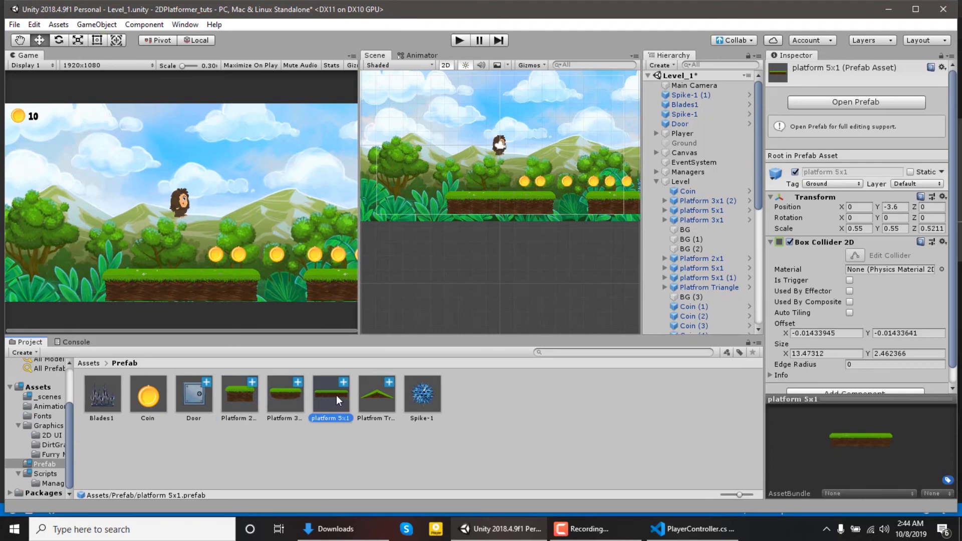
left_click(368, 398)
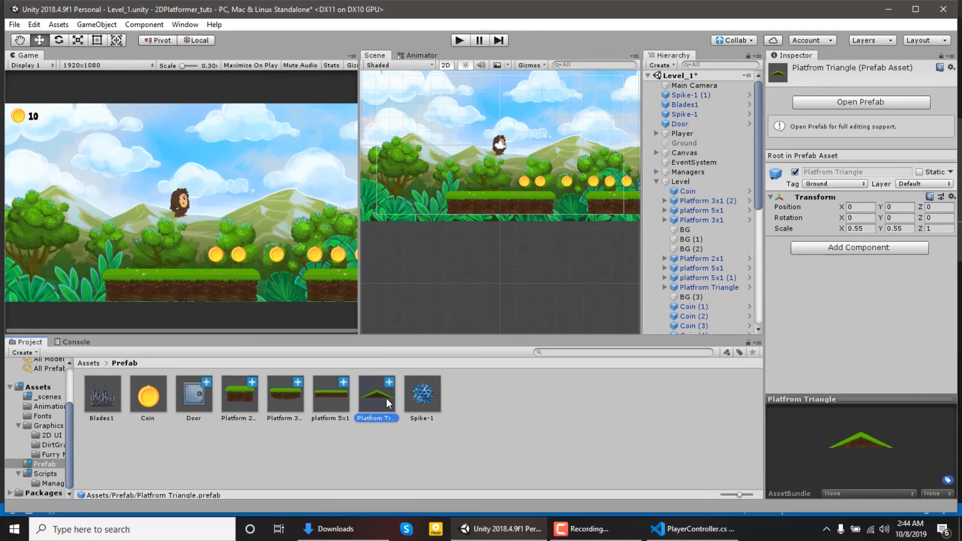
left_click(417, 399)
left_click(498, 468)
- Save the scene and play-test Level_1, running and jumping over the first spike and the gaps towards the triangle platform
key("ctrl+s")
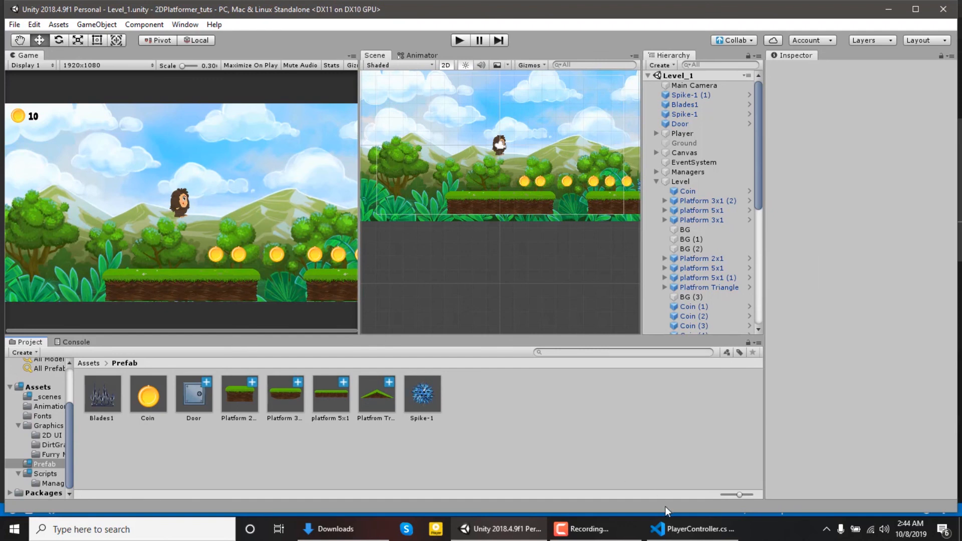
key("ctrl+p")
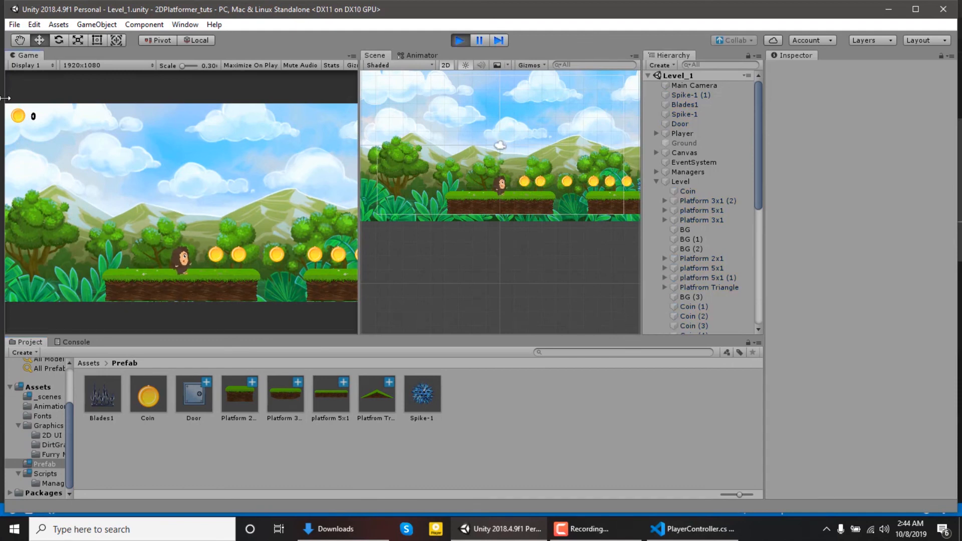
key("Right")
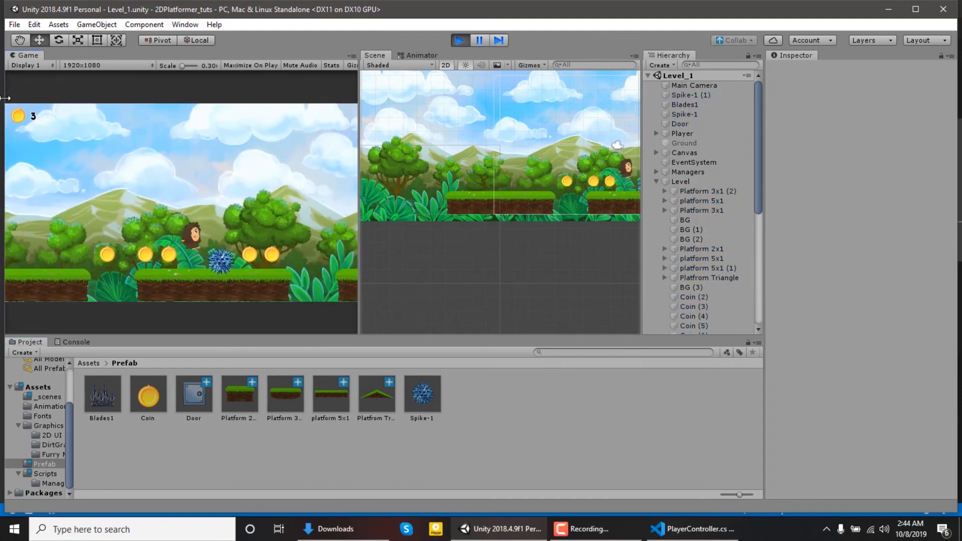
key("space")
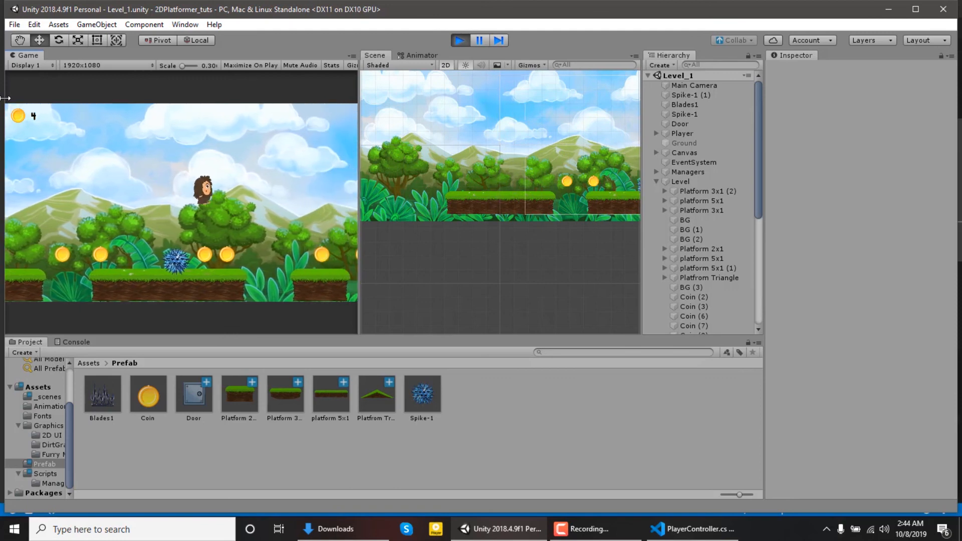
key("space")
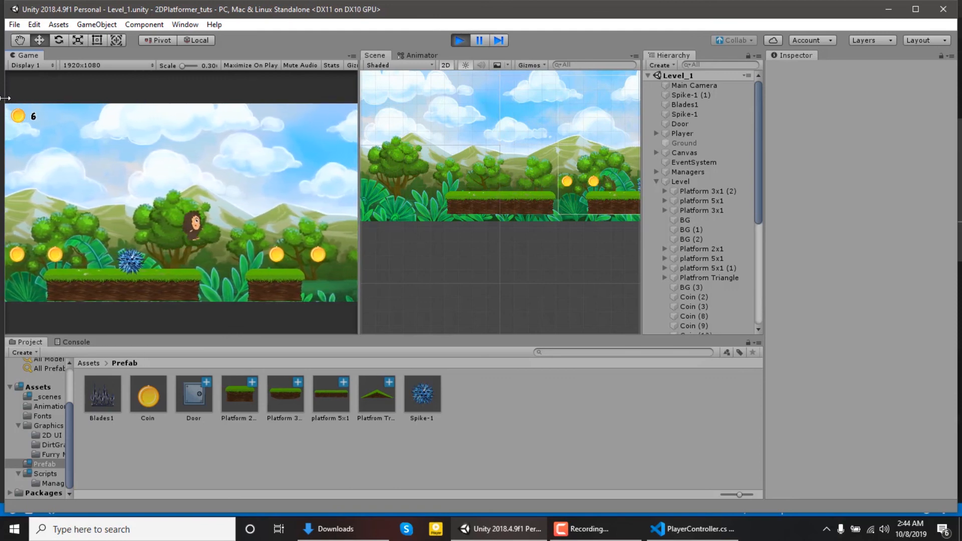
key("space")
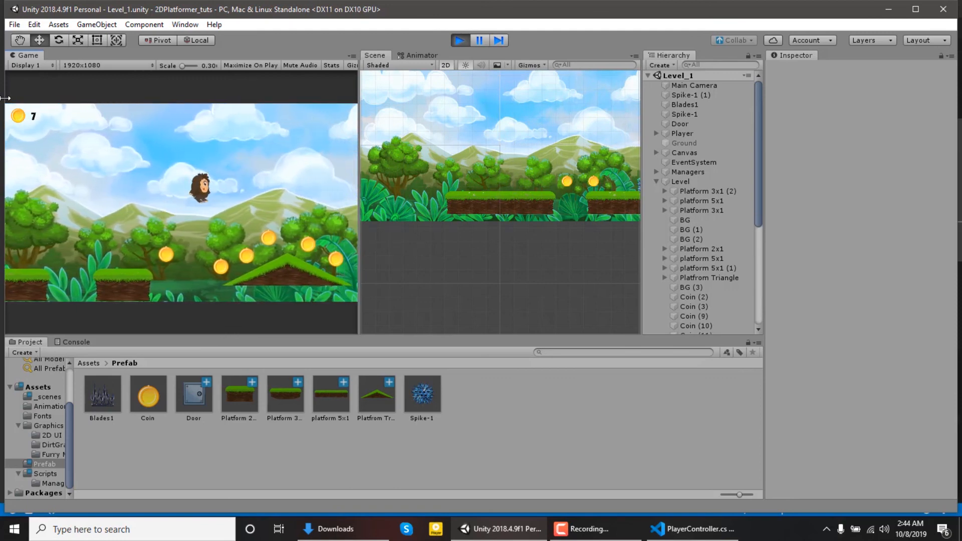
key("space")
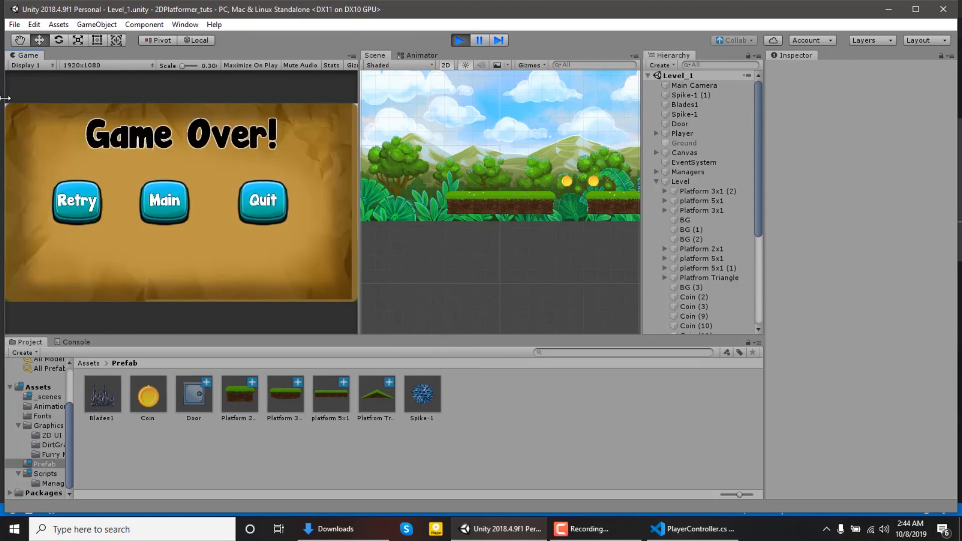
- Retry Level_1 and play-test its first half, collecting coins while jumping the first spike and the gaps to cross the triangle platform
left_click(92, 208)
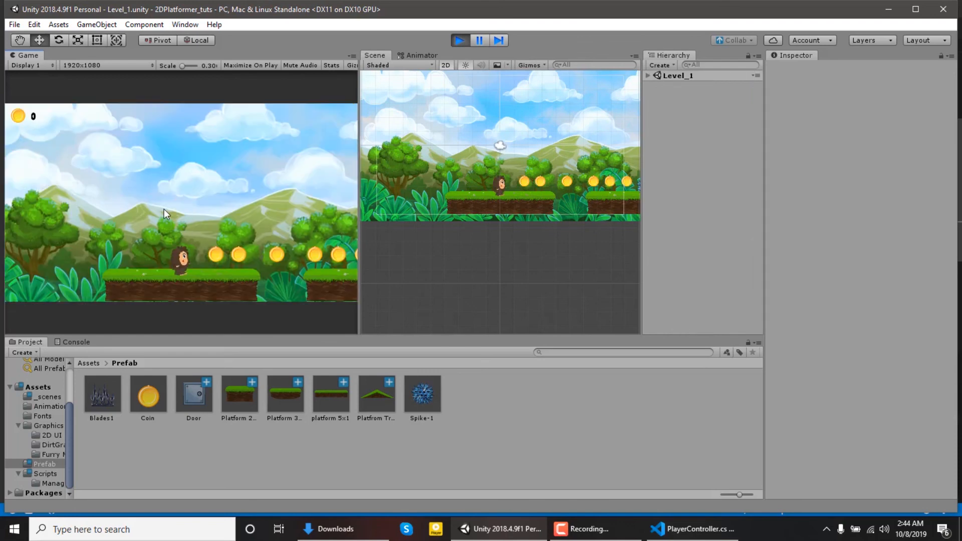
key("Right")
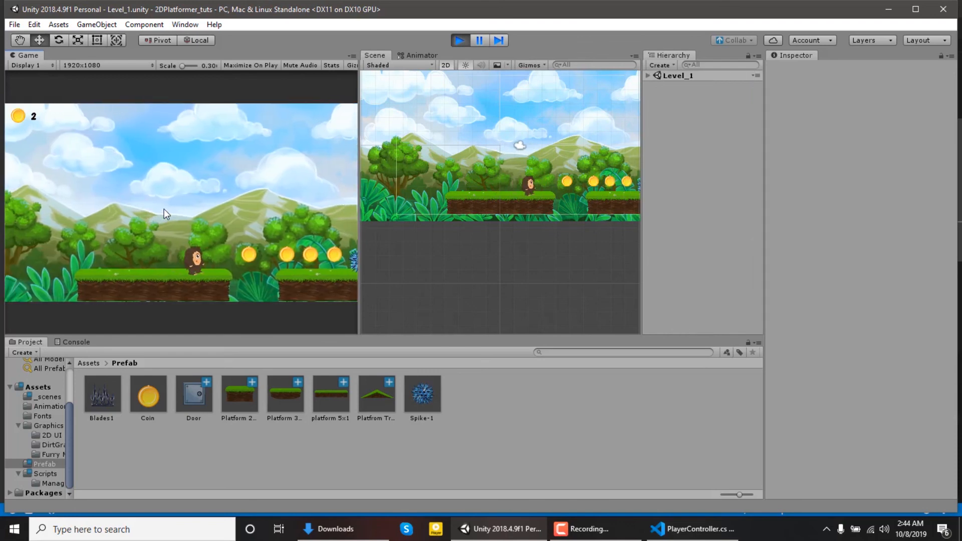
key("space")
key("Right")
key("space")
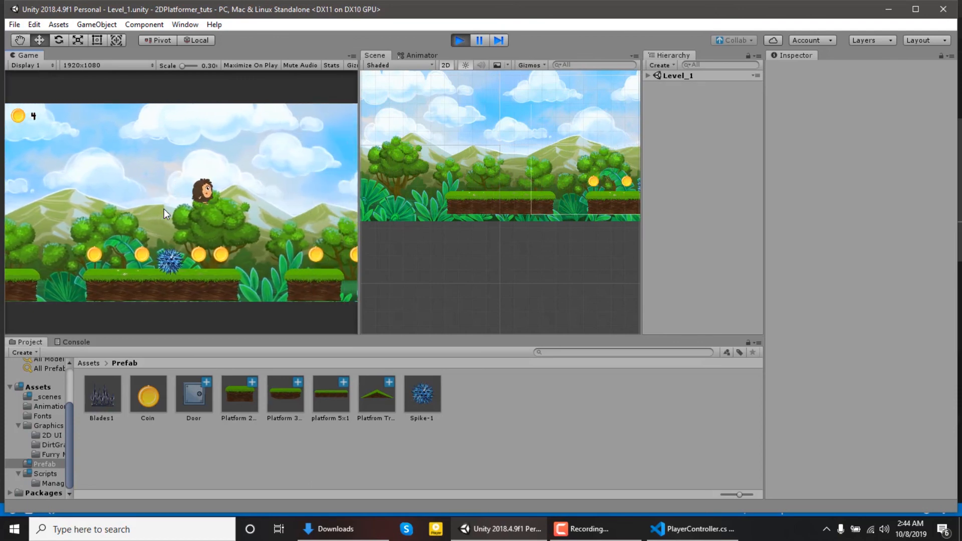
key("Right")
key("space")
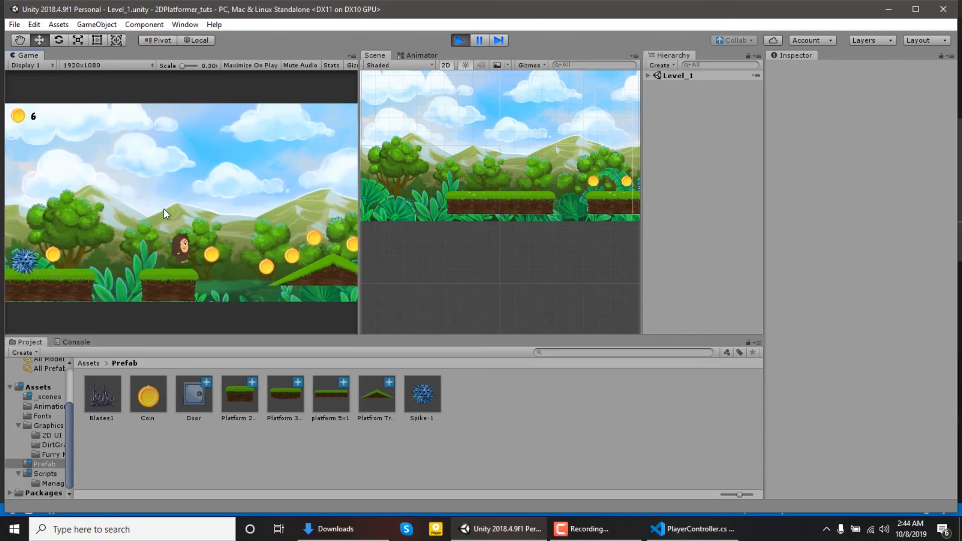
key("space")
key("Right")
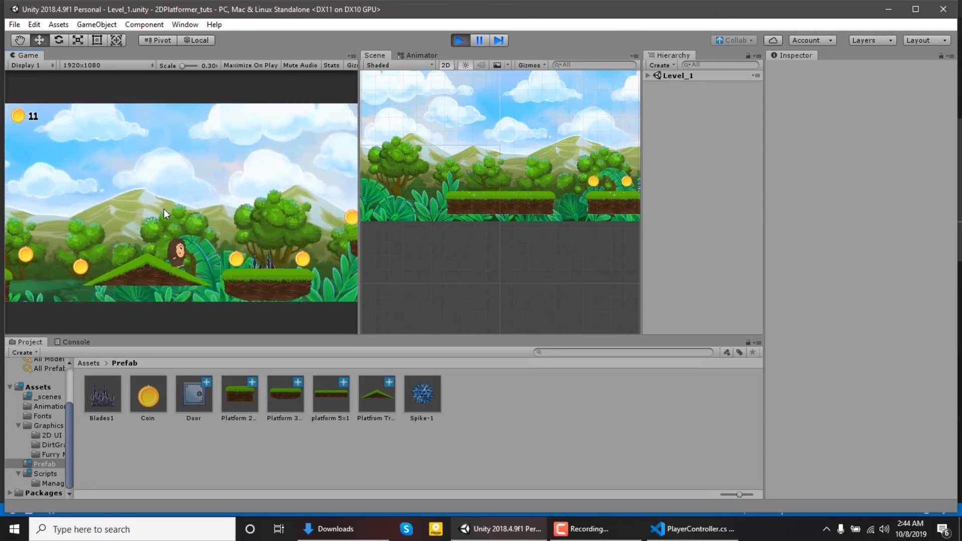
- Play-test the middle section by jumping over the blades, crossing the raised coin platform and dropping to the second spike's platform
key("space")
key("Right")
key("space")
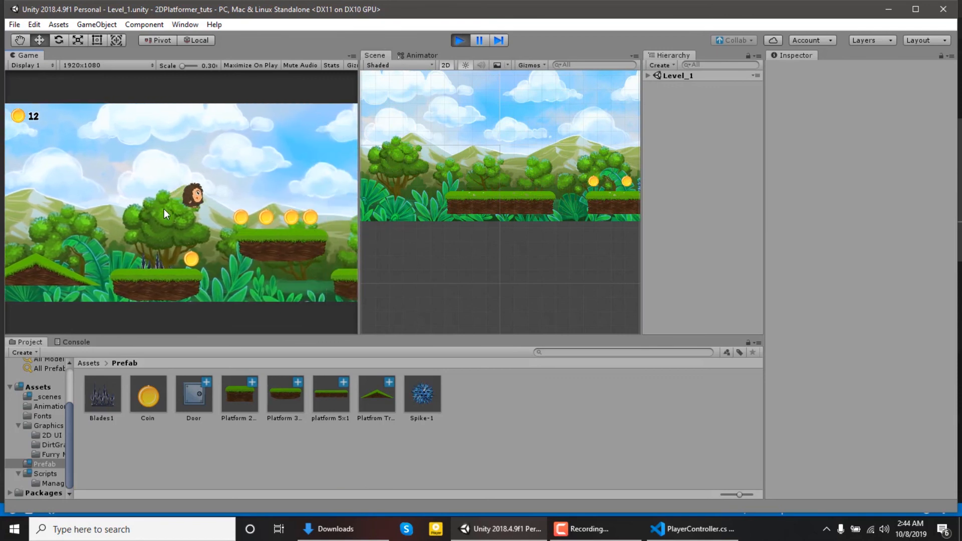
key("Right")
key("space")
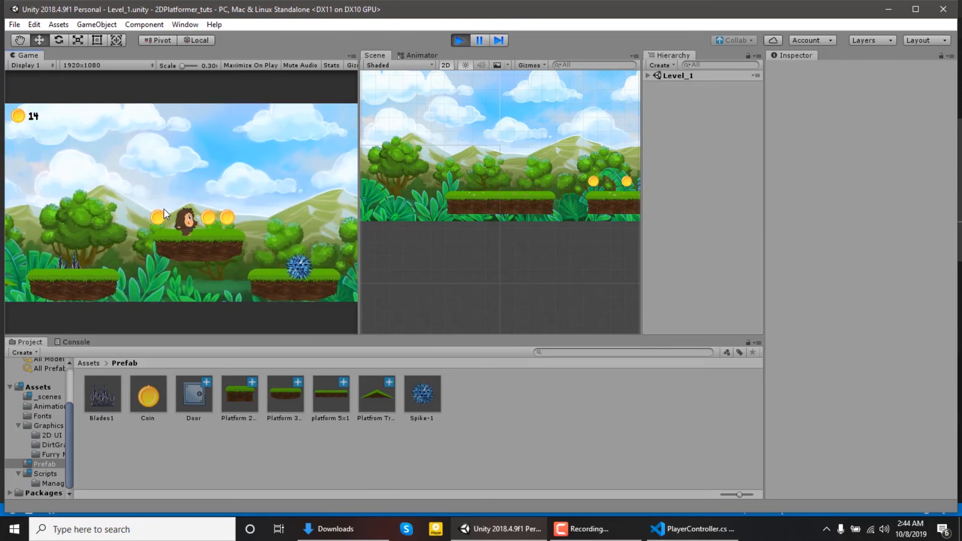
key("Right")
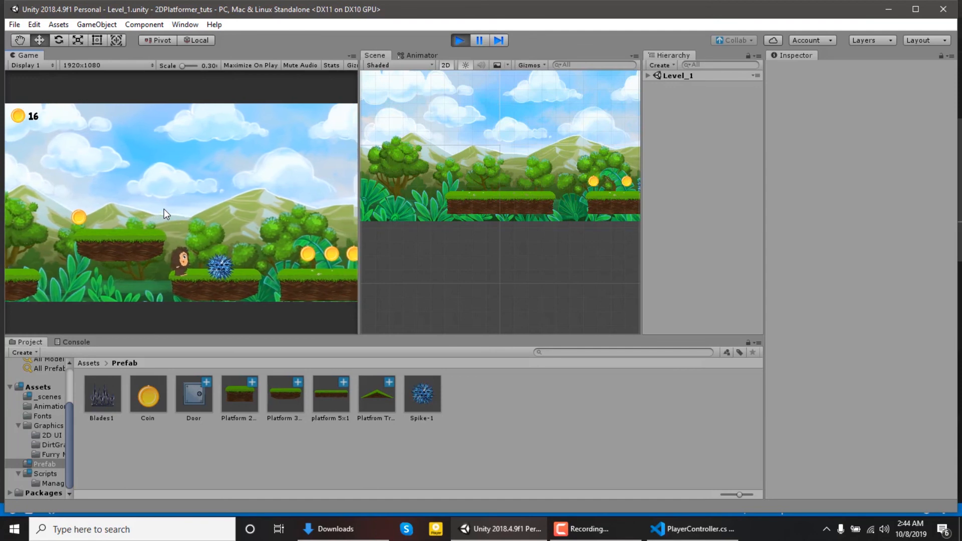
- Jump over the second spike, collect the coins on the long platform and reach the exit door to test the level ending
key("space")
key("Right")
key("space")
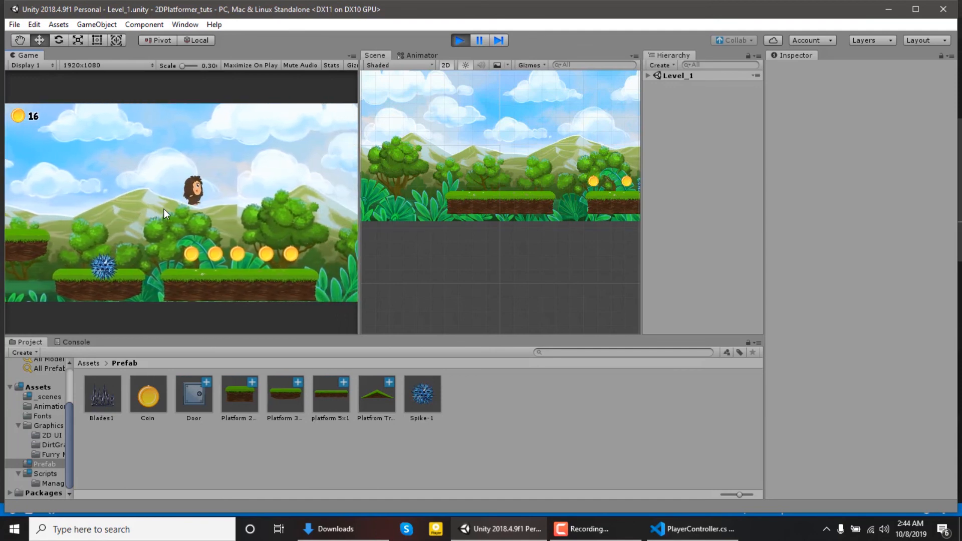
key("Right")
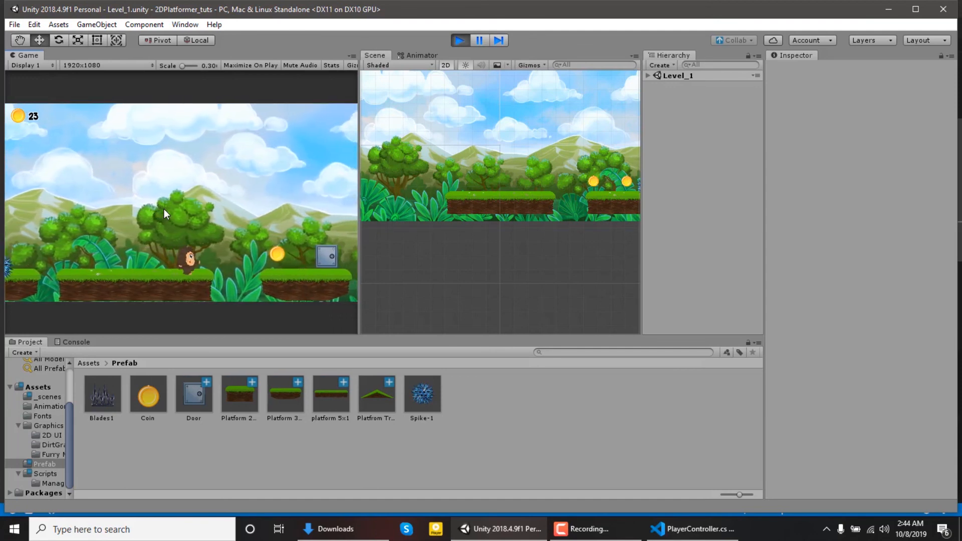
key("space")
key("Right")
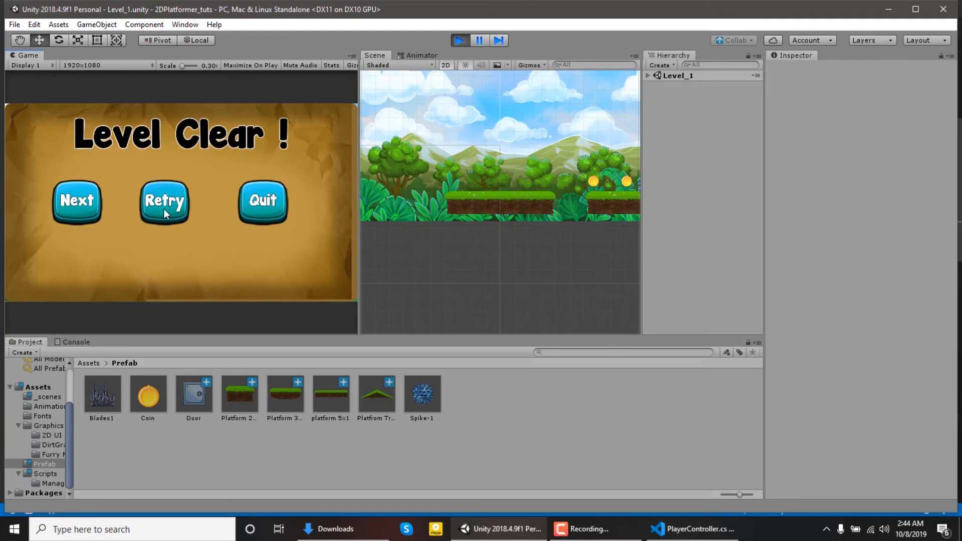
- Widen the Game view at the expense of the Scene view to enlarge the running game
scroll(476, 203, "down", 3)
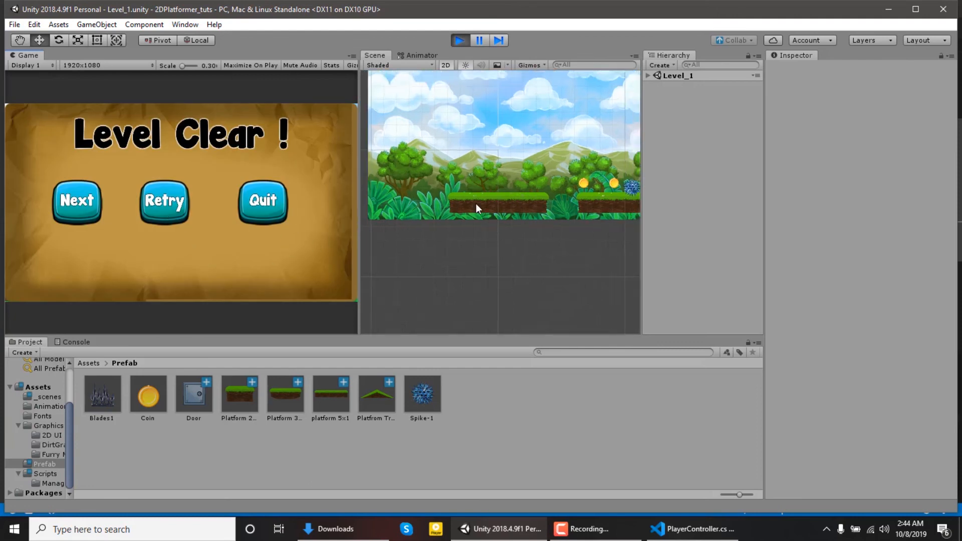
scroll(500, 193, "down", 5)
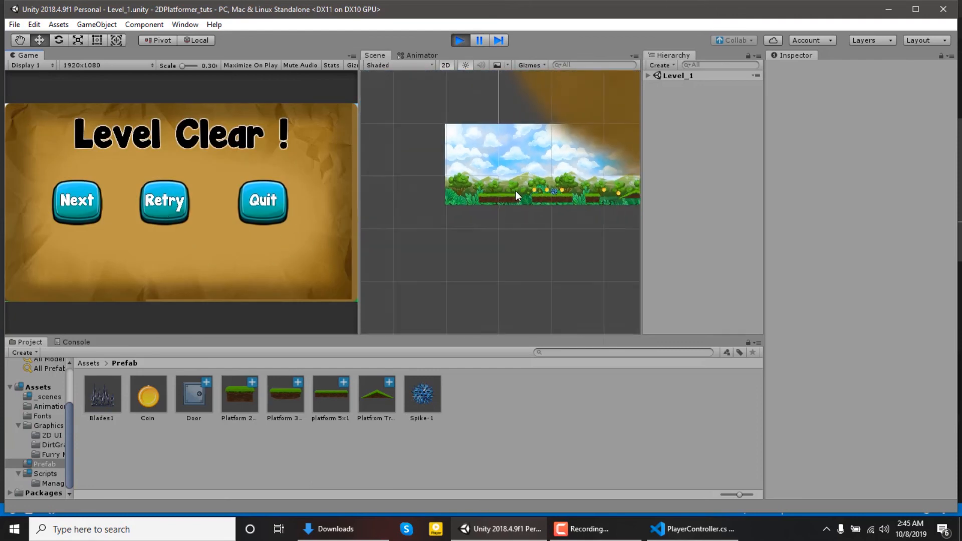
scroll(509, 200, "up", 5)
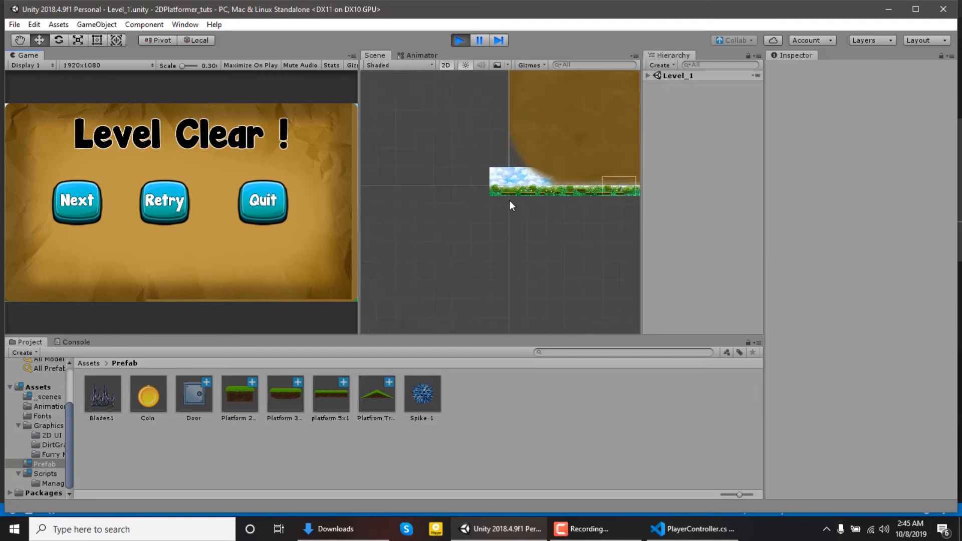
scroll(455, 232, "up", 4)
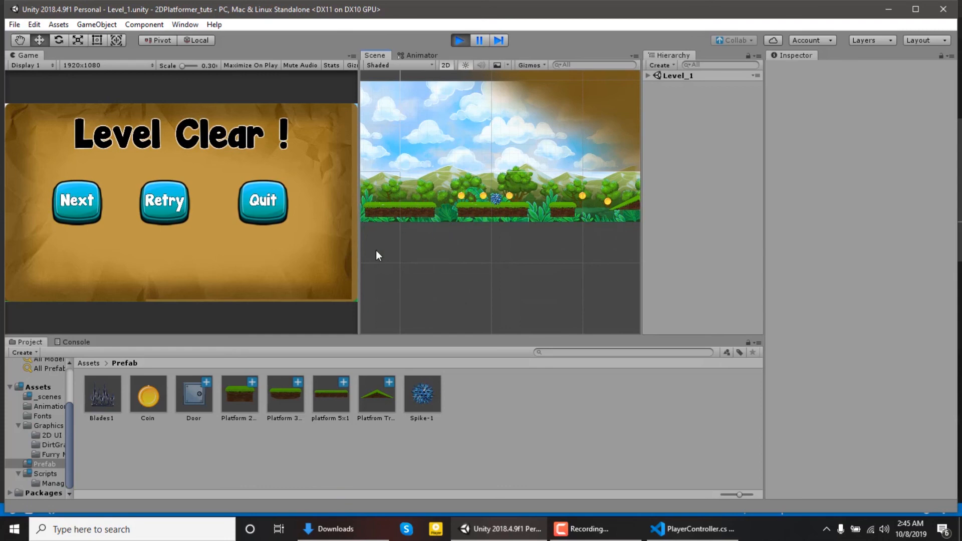
left_click_drag(359, 234, 490, 241)
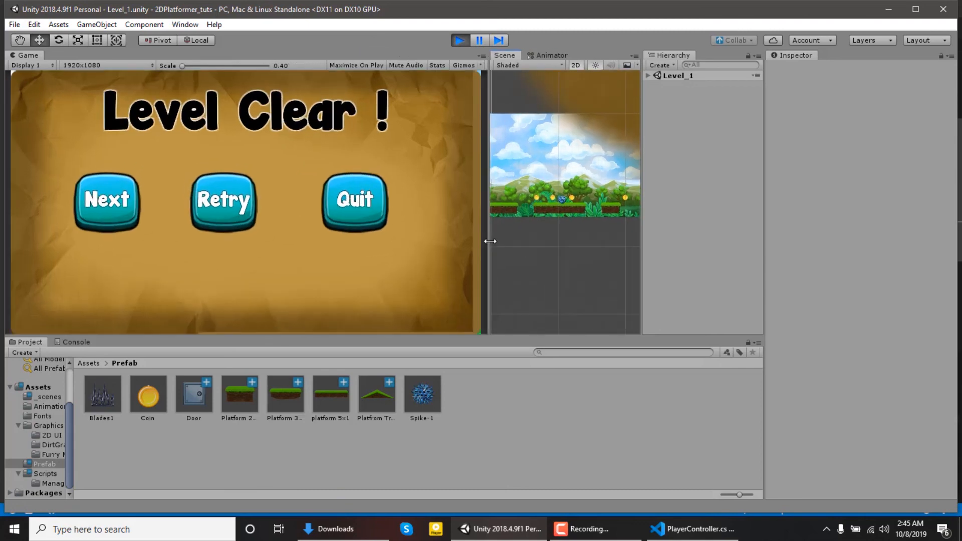